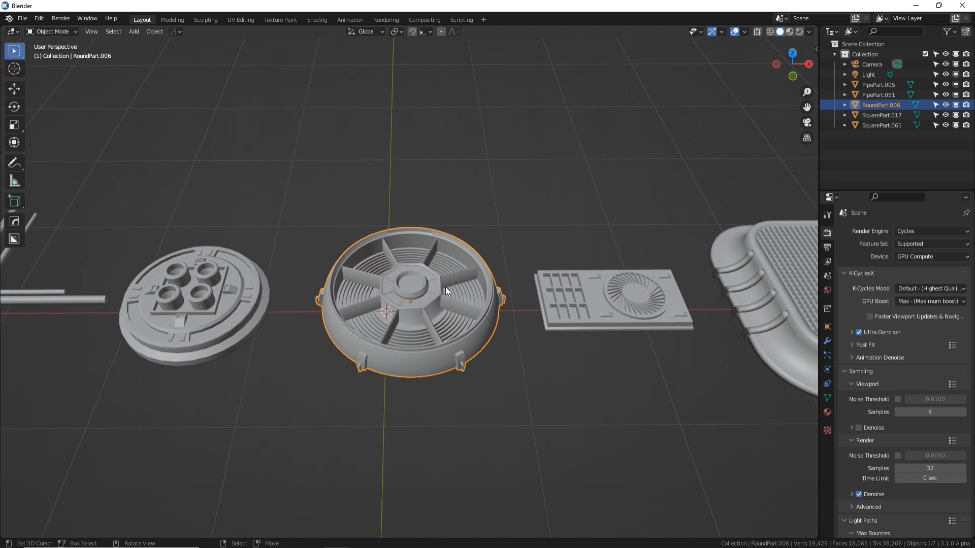
# Move all five mesh parts into a new collection named "Finished pieces" and deselect them
pyautogui.scroll(-3, 446, 288)
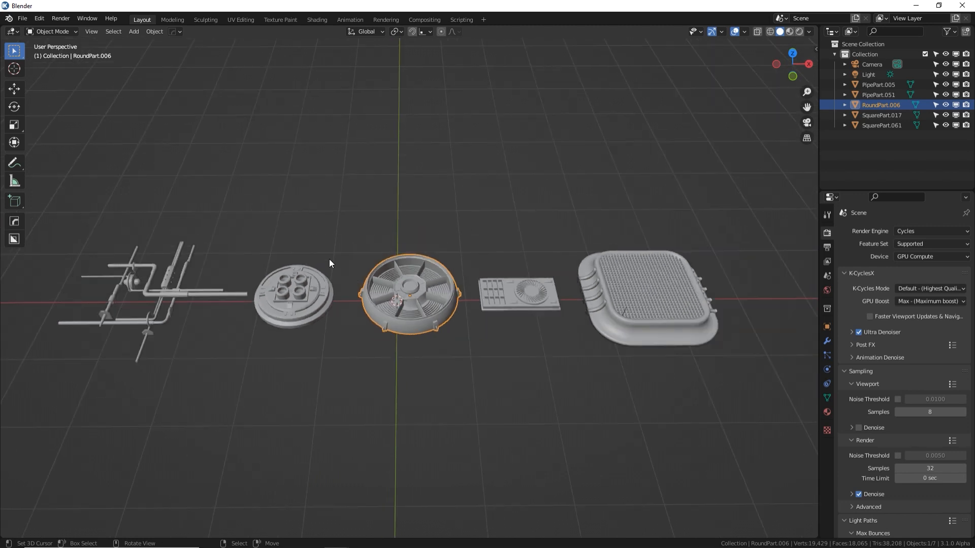
pyautogui.press('b')
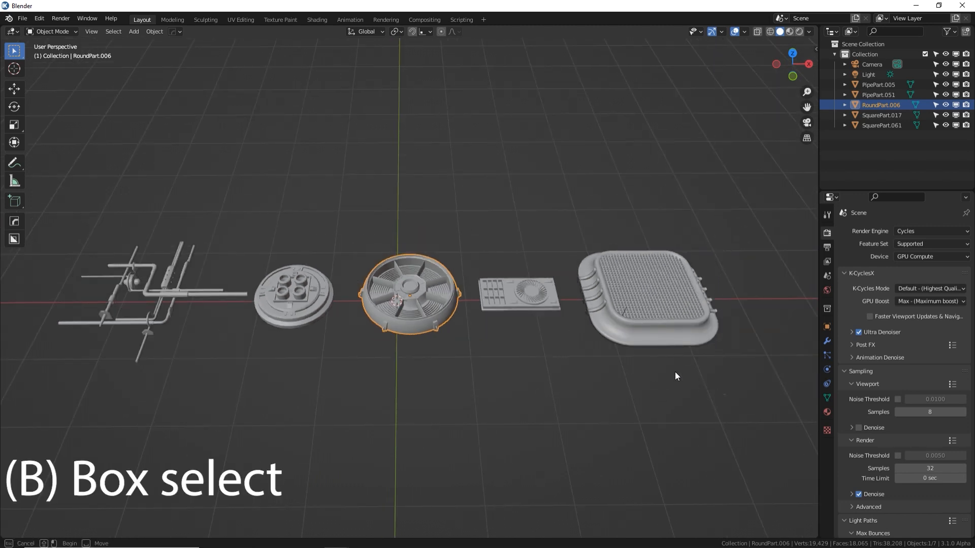
pyautogui.moveTo(726, 396); pyautogui.dragTo(132, 196)
pyautogui.press('m')
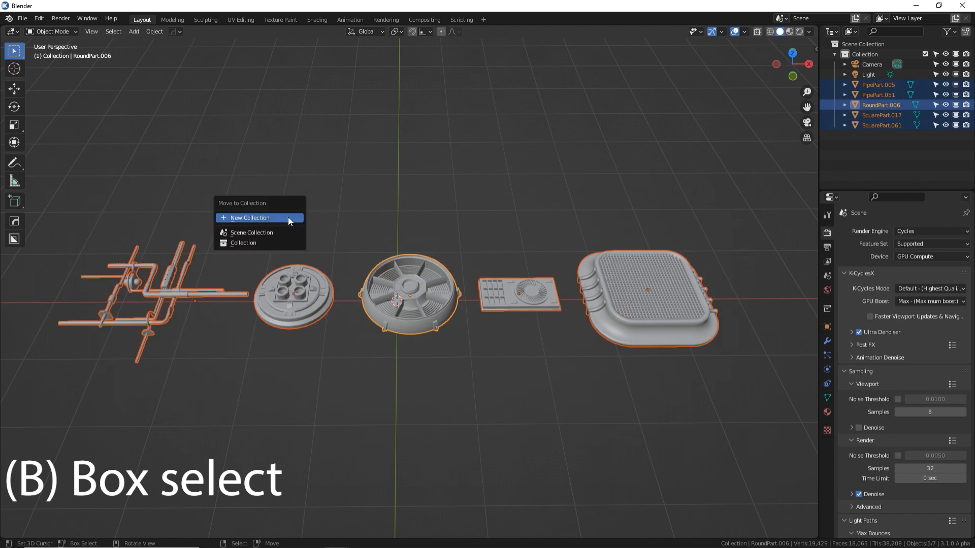
pyautogui.click(288, 217)
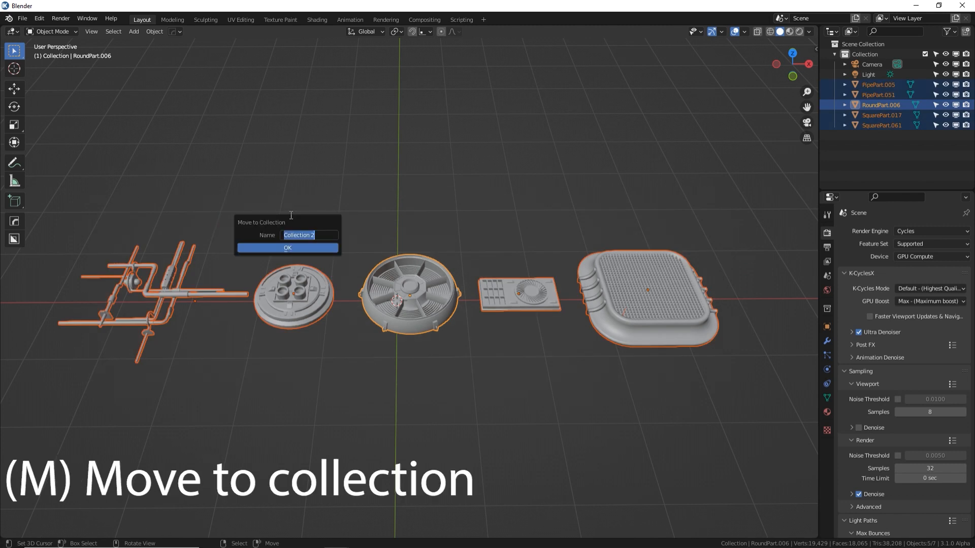
pyautogui.write('Finished pieces')
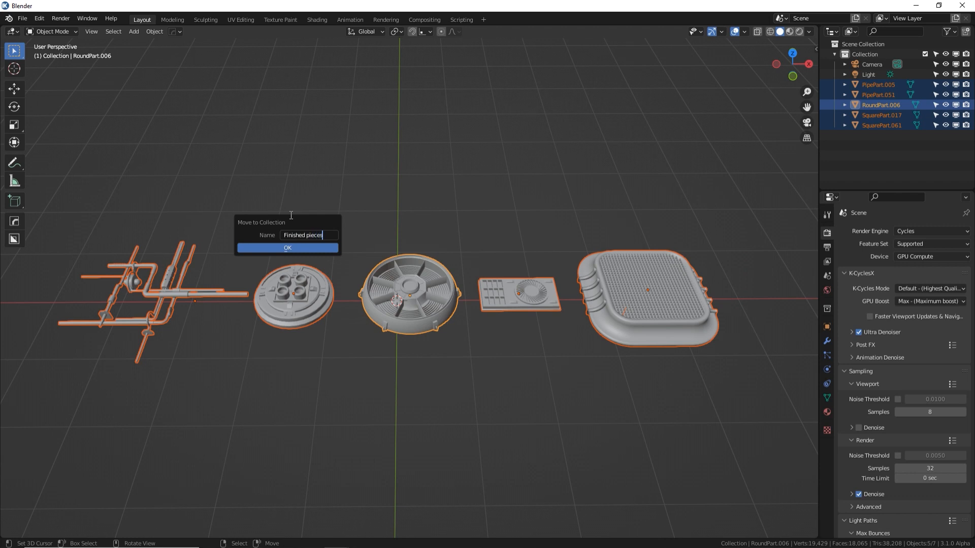
pyautogui.press('Return')
pyautogui.click(290, 215)
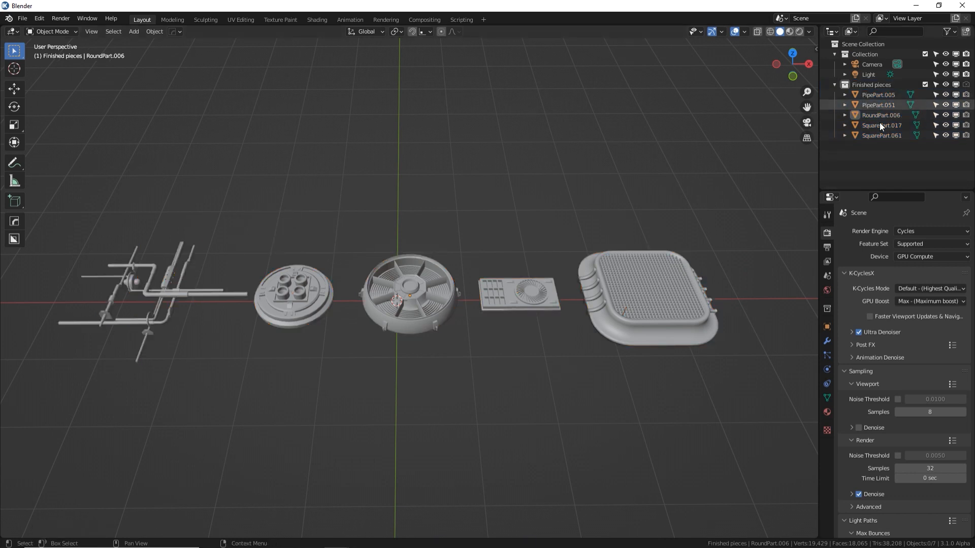
# Select the round fan part and disable the other four parts of the Finished pieces collection in viewports
pyautogui.click(410, 291)
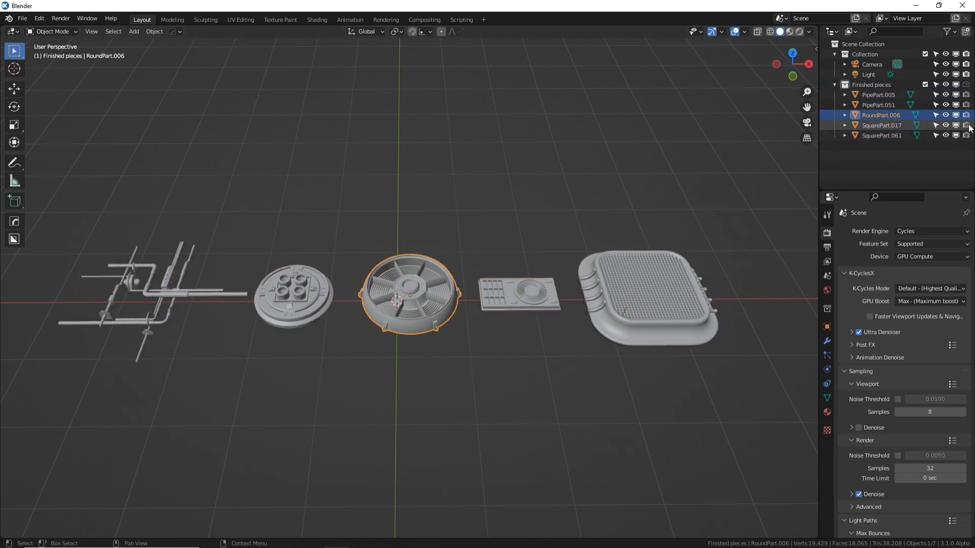
pyautogui.click(956, 104)
pyautogui.click(956, 95)
pyautogui.click(956, 125)
pyautogui.click(956, 135)
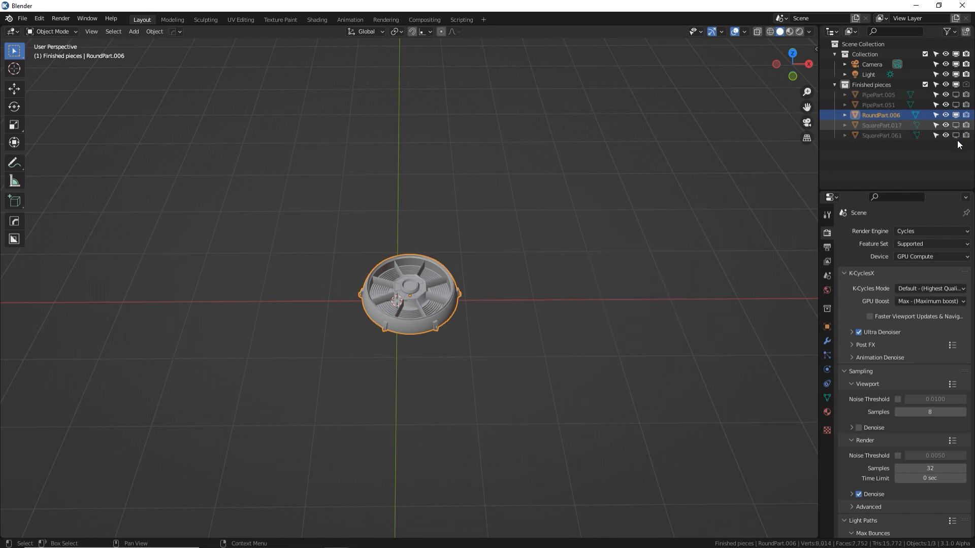
# Move the round fan part along the X axis in the positive direction, clear of the world origin
pyautogui.press('g')
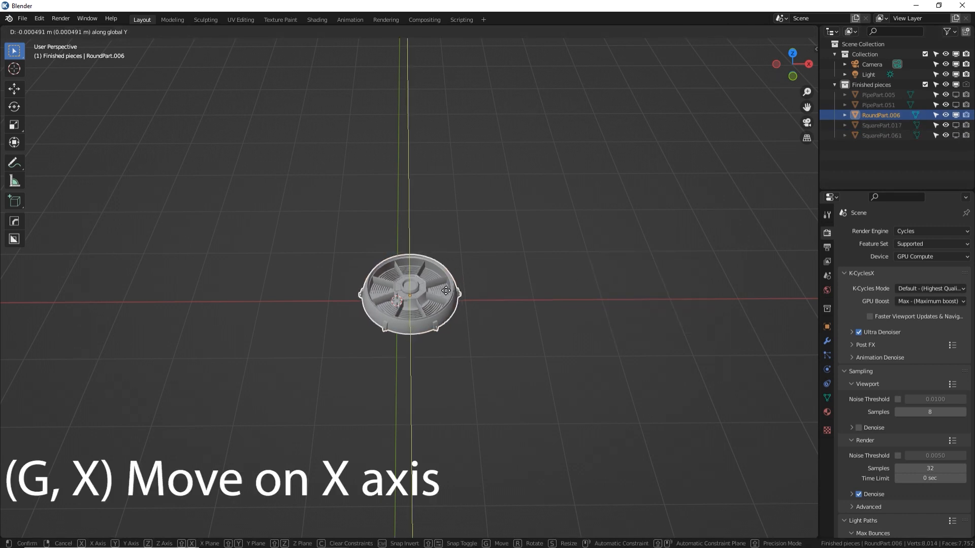
pyautogui.press('x')
pyautogui.click(545, 300)
pyautogui.scroll(4, 453, 267)
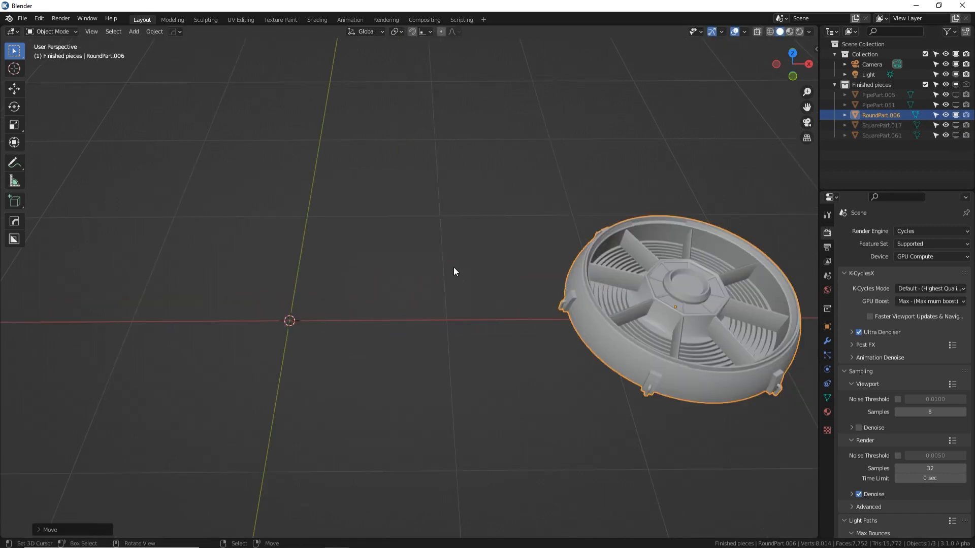
pyautogui.moveTo(468, 269); pyautogui.dragTo(482, 250, button='middle')
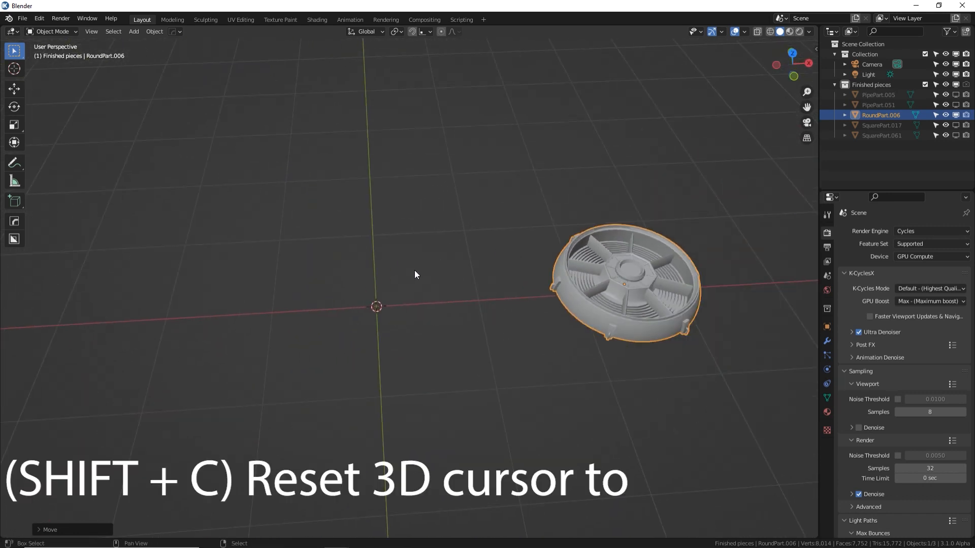
# Reset the 3D cursor to the world origin and add a cylinder there with 80 vertices
pyautogui.hotkey('shift', 'c')
pyautogui.moveTo(394, 339); pyautogui.dragTo(547, 225, button='middle')
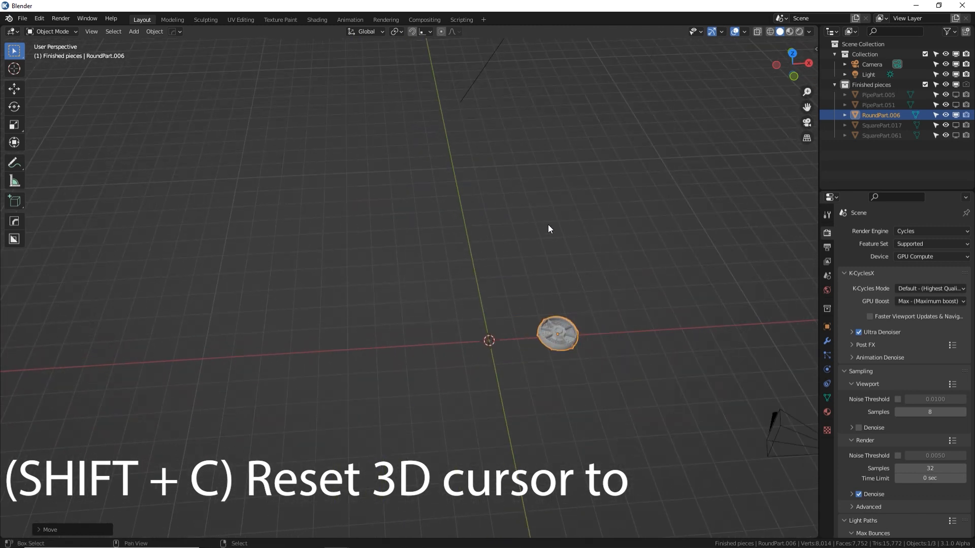
pyautogui.hotkey('shift', 'a')
pyautogui.moveTo(548, 225)
pyautogui.click(612, 276)
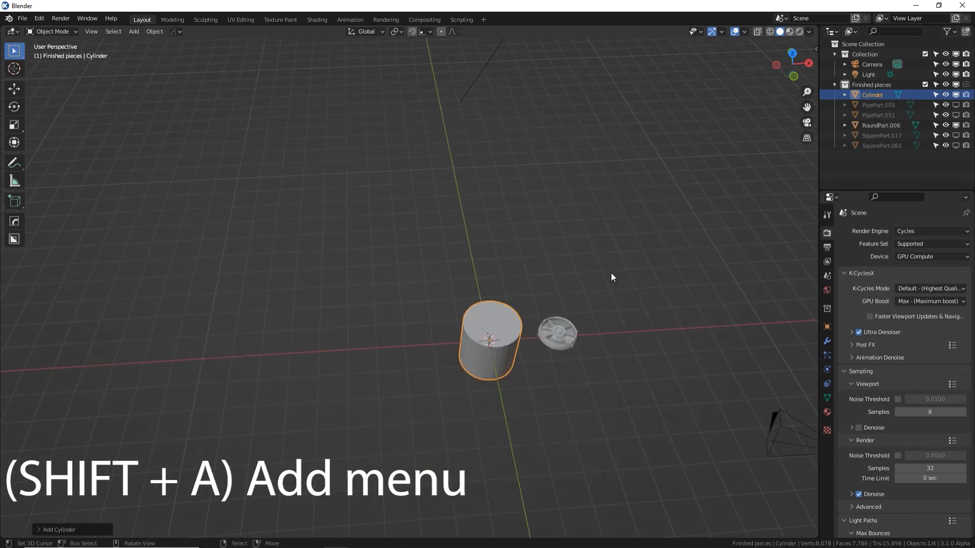
pyautogui.click(95, 530)
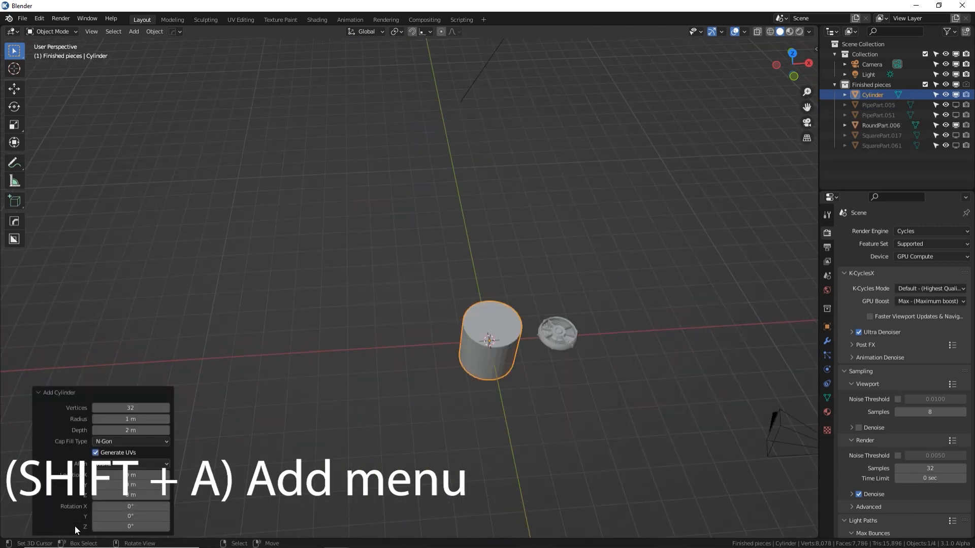
pyautogui.click(152, 408)
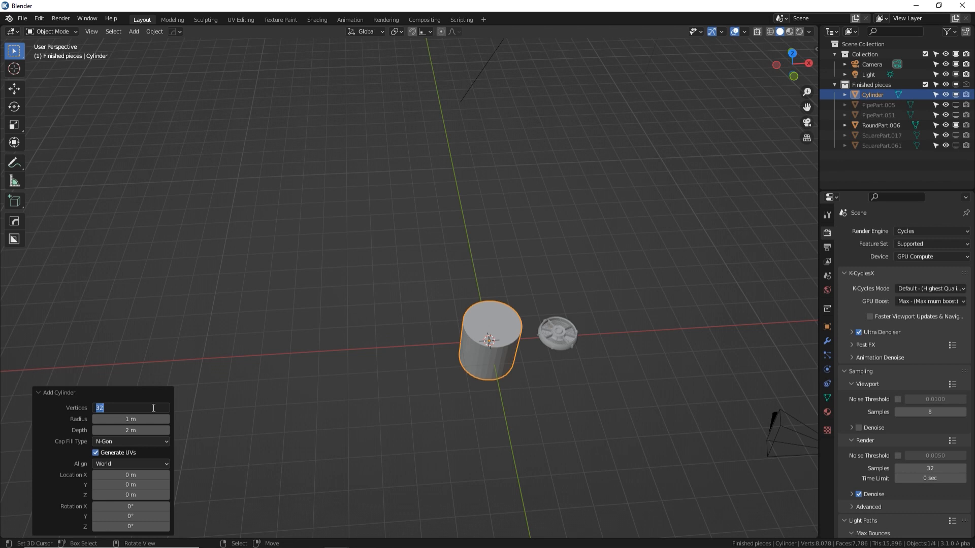
pyautogui.write('80')
pyautogui.press('Return')
# Flatten the cylinder's whole mesh in Edit Mode by scaling it to about 0.2 along the Z axis
pyautogui.press('KP_Decimal')
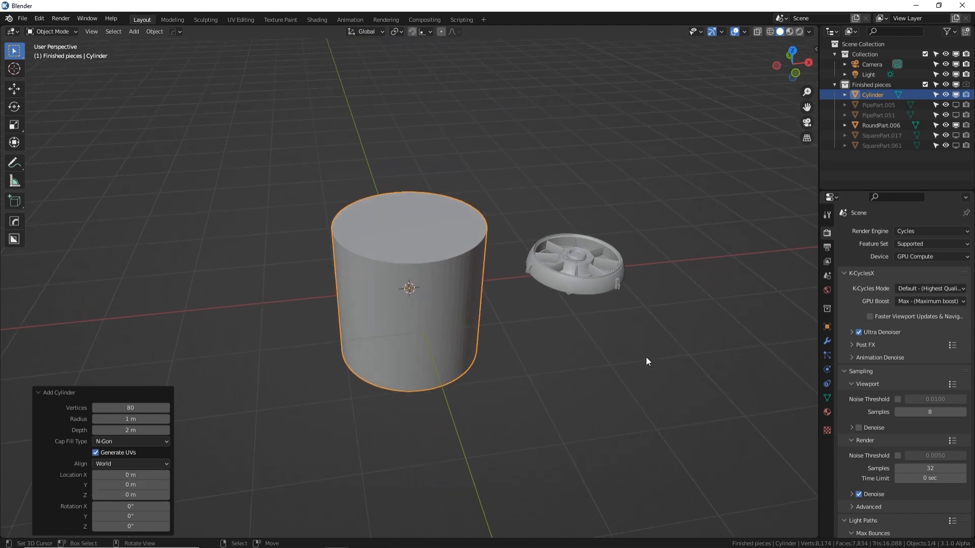
pyautogui.press('Tab')
pyautogui.press('s')
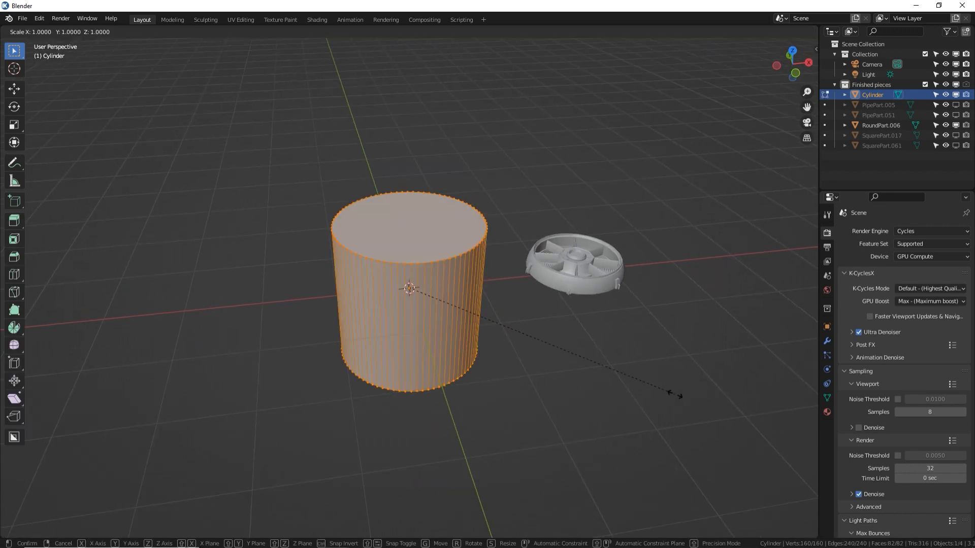
pyautogui.press('z')
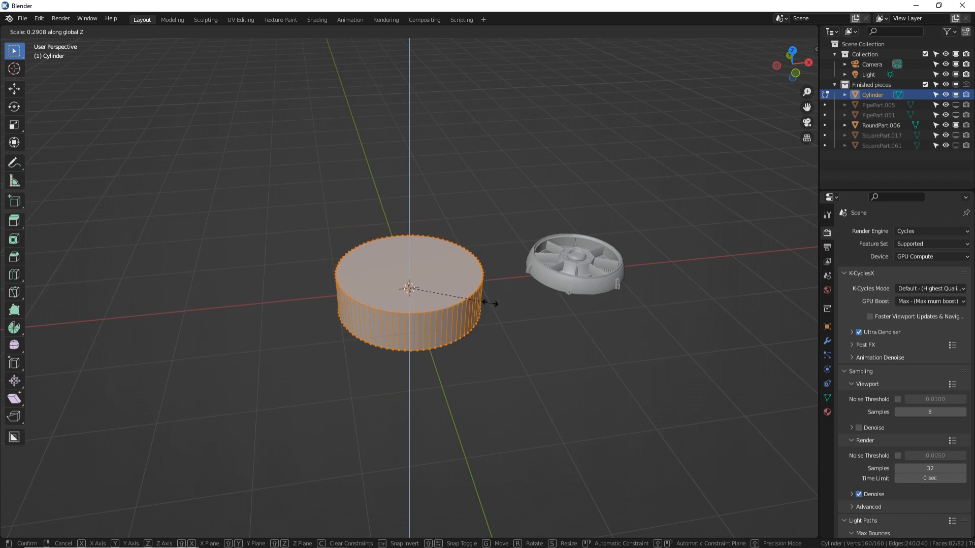
pyautogui.click(466, 298)
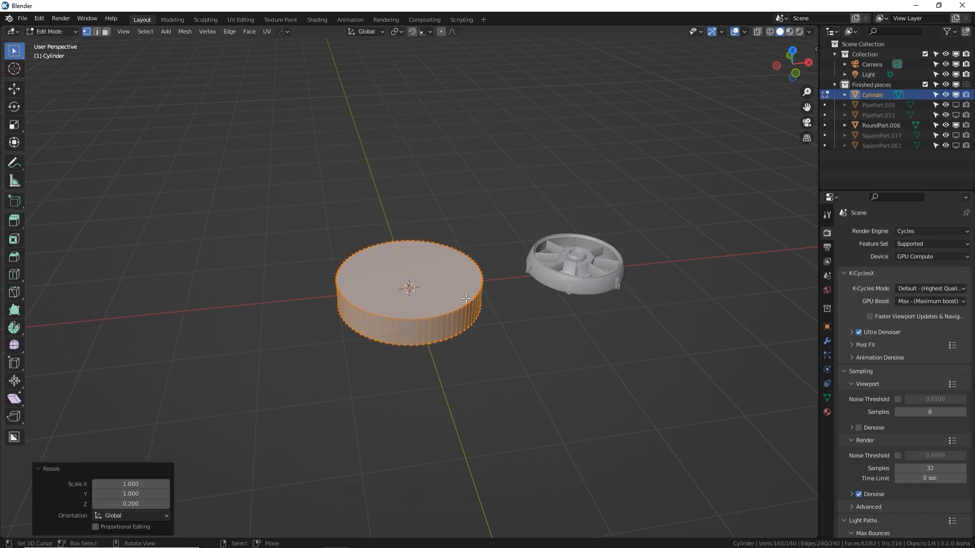
# Raise the cylinder's mesh about 0.2 m along Z so its base sits at the object origin, and return to Object Mode
pyautogui.press('KP_1')
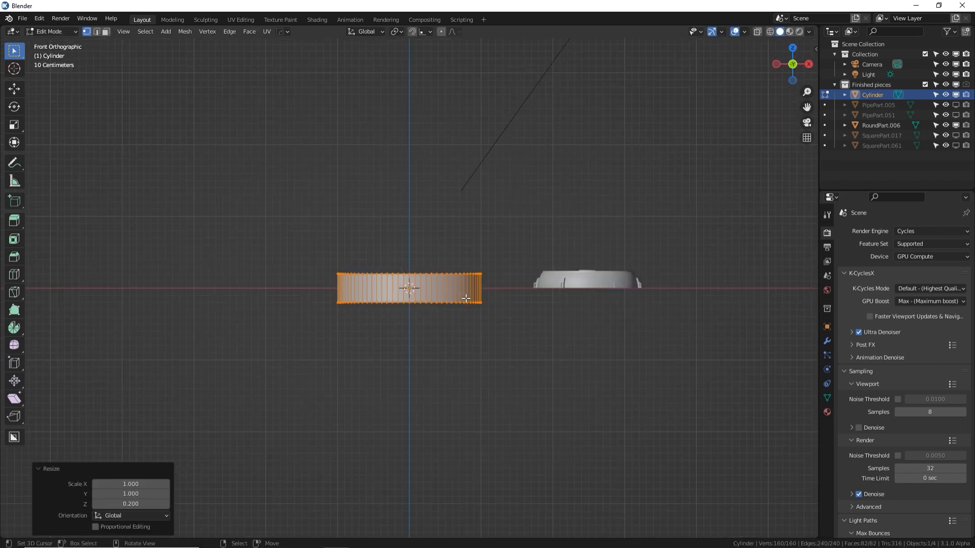
pyautogui.press('KP_Decimal')
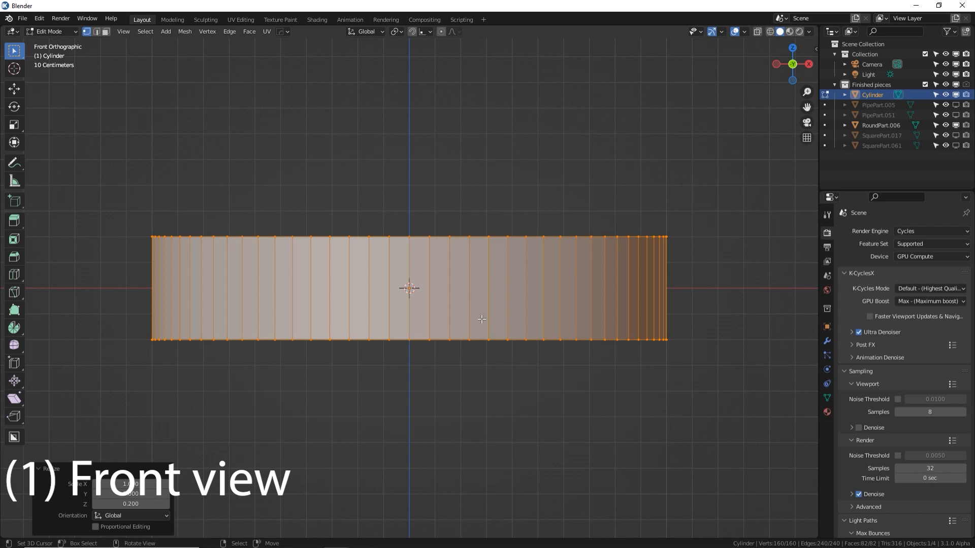
pyautogui.press('g')
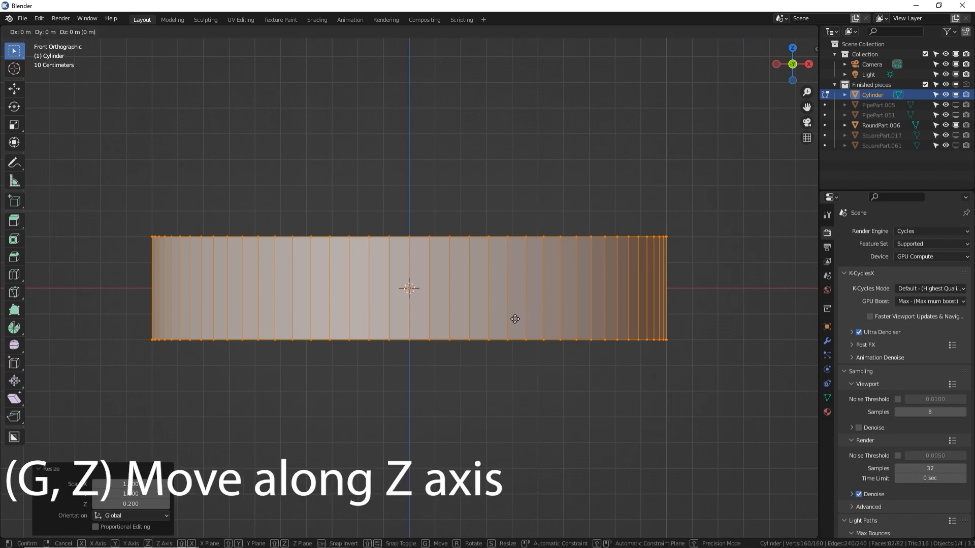
pyautogui.press('z')
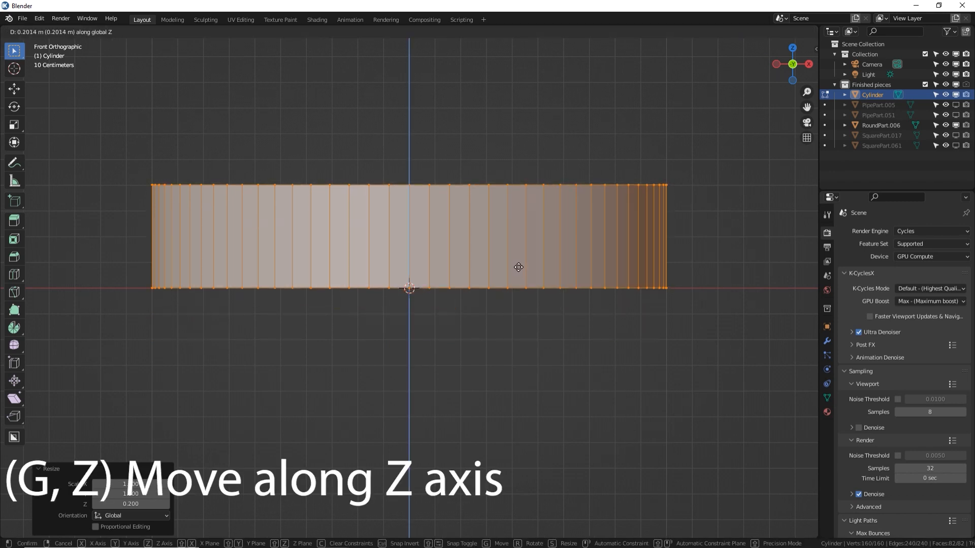
pyautogui.click(515, 267)
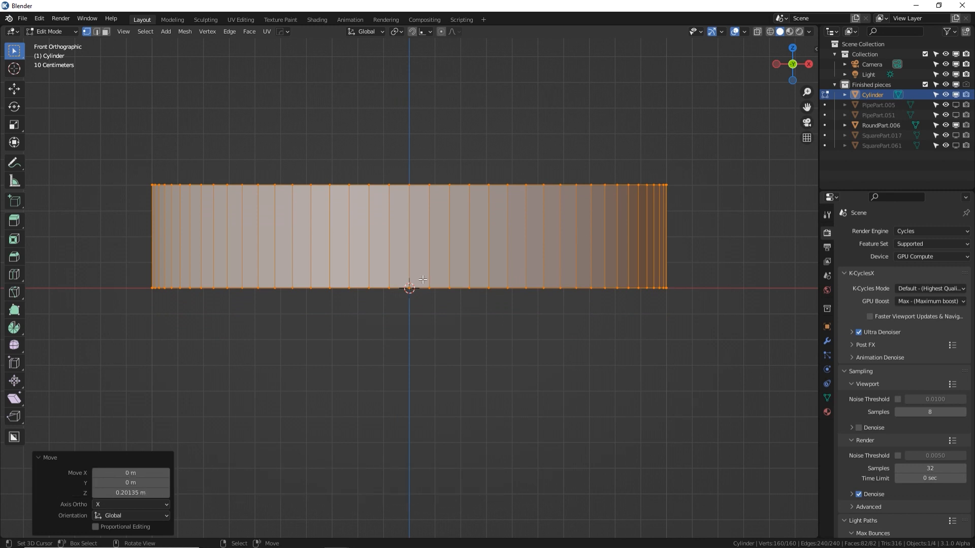
pyautogui.moveTo(417, 293); pyautogui.dragTo(431, 279, button='middle')
pyautogui.press('Tab')
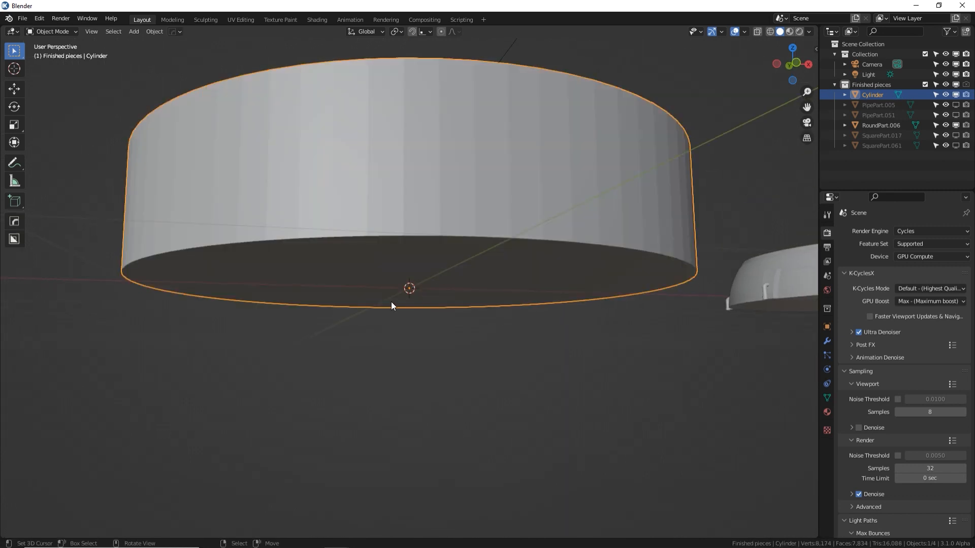
pyautogui.moveTo(392, 305); pyautogui.dragTo(412, 314, button='middle')
pyautogui.moveTo(455, 274); pyautogui.dragTo(474, 314, button='middle')
pyautogui.scroll(-3, 425, 286)
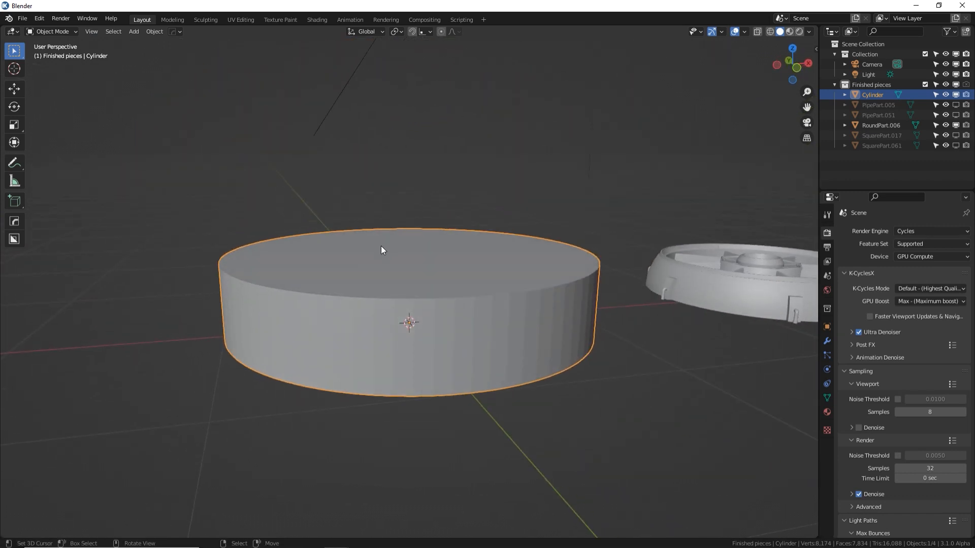
pyautogui.press('Tab')
pyautogui.press('Tab')
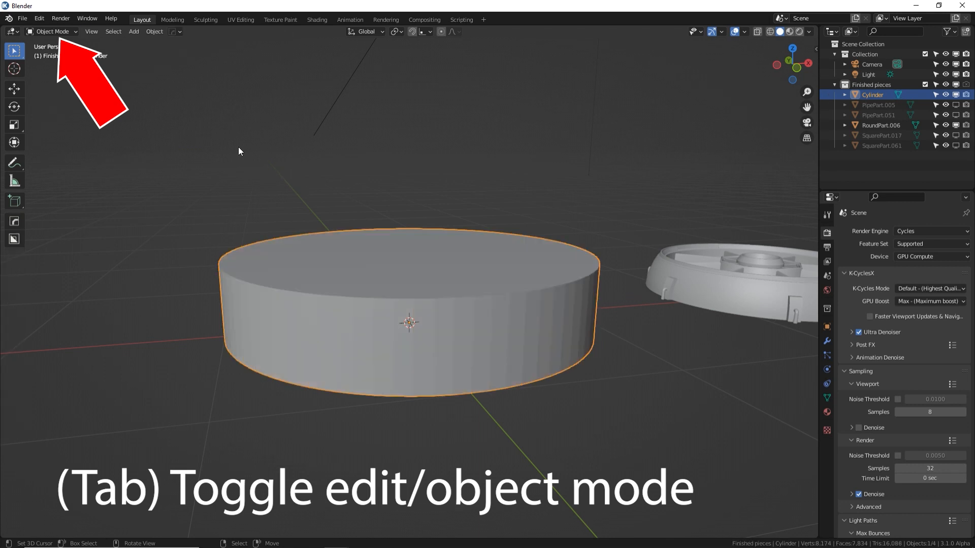
pyautogui.press('Tab')
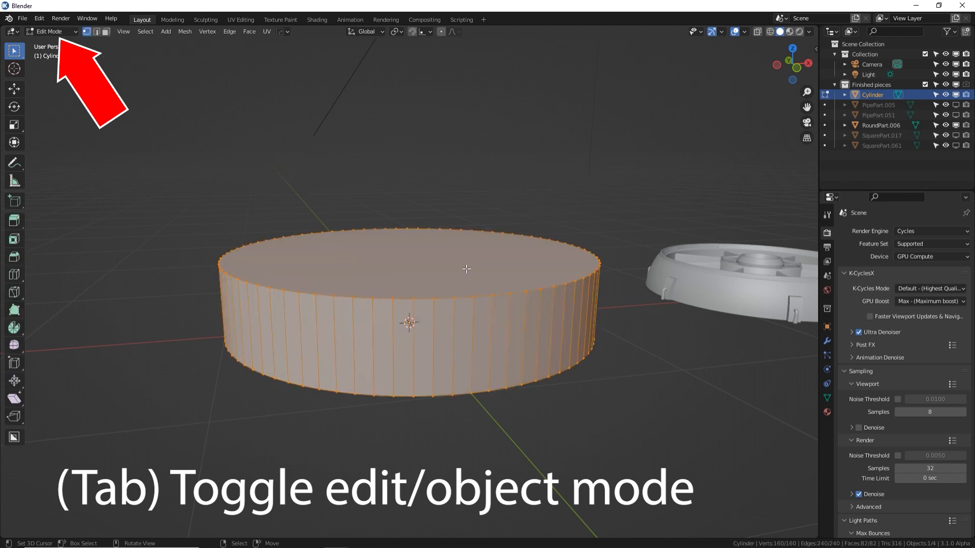
pyautogui.press('Tab')
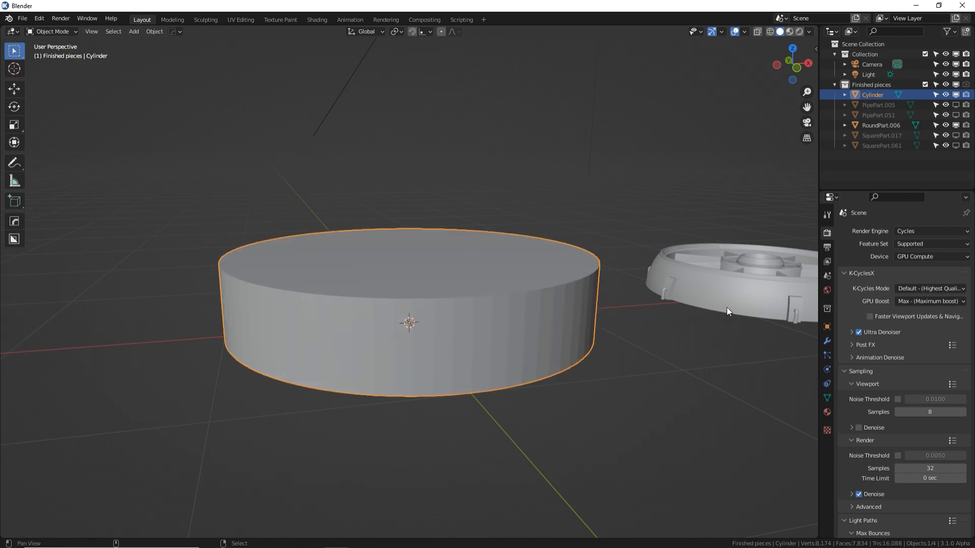
pyautogui.keyDown('shift'); pyautogui.moveTo(727, 307); pyautogui.dragTo(754, 277, button='middle'); pyautogui.keyUp('shift')
pyautogui.moveTo(681, 291); pyautogui.dragTo(508, 269, button='middle')
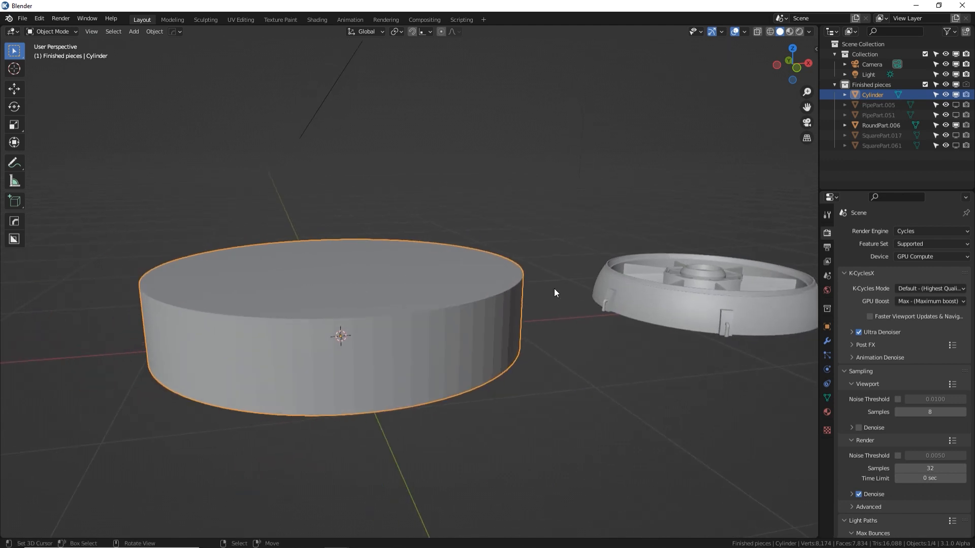
# Select the cylinder's top face in Edit Mode and scale it down to about 0.83 to taper the sides
pyautogui.press('Tab')
pyautogui.press('3')
pyautogui.click(310, 265)
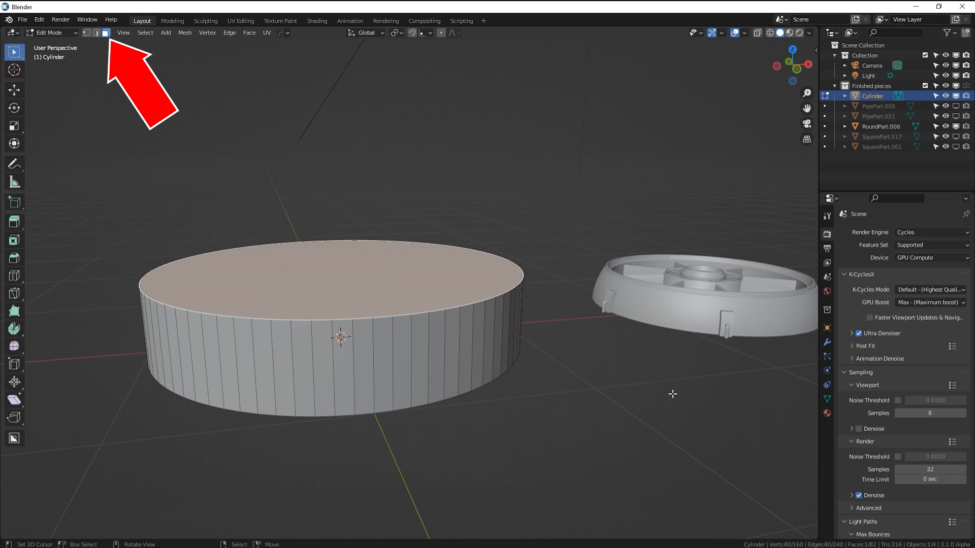
pyautogui.press('s')
pyautogui.click(612, 367)
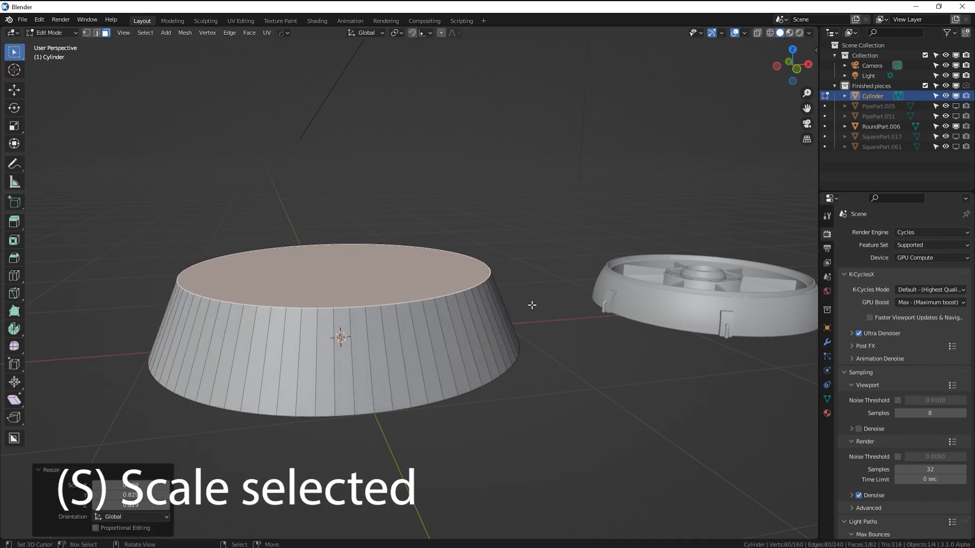
# Add one centred loop cut around the cylinder's tapered sides and scale it outward by about 1.07
pyautogui.hotkey('ctrl', 'r')
pyautogui.click(505, 319)
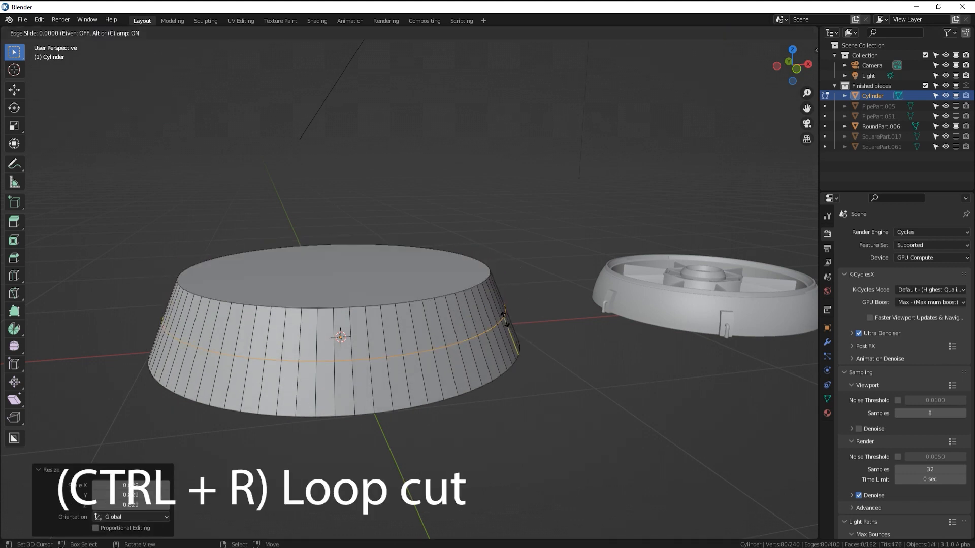
pyautogui.rightClick(506, 320)
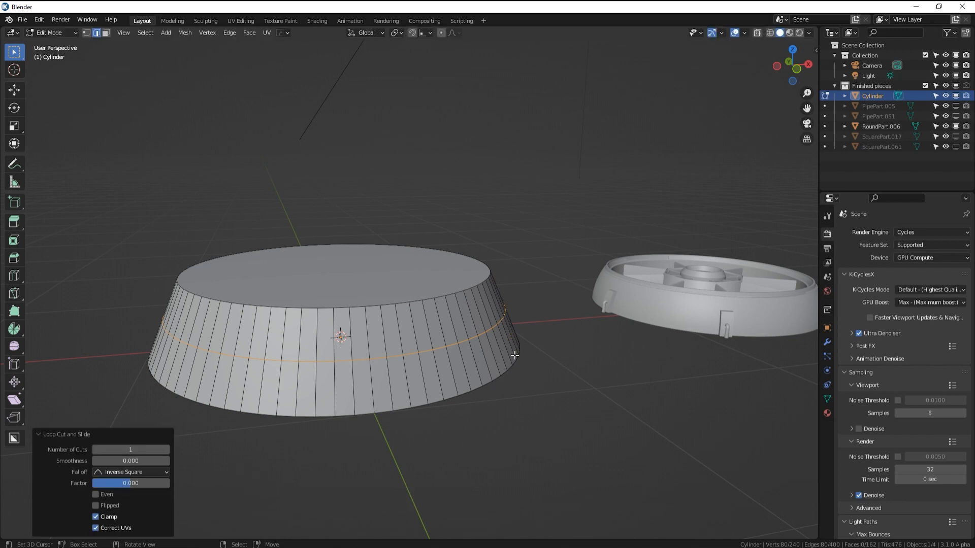
pyautogui.press('s')
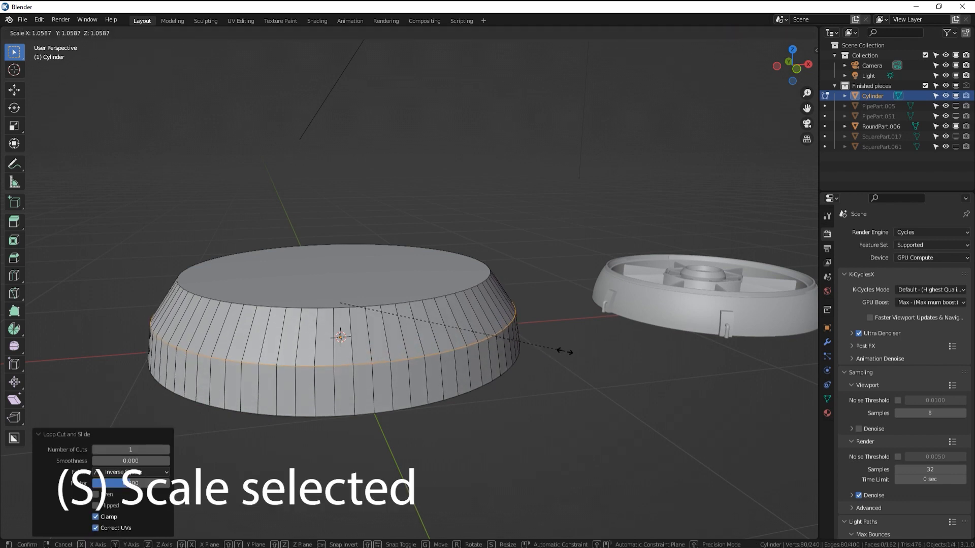
pyautogui.click(567, 353)
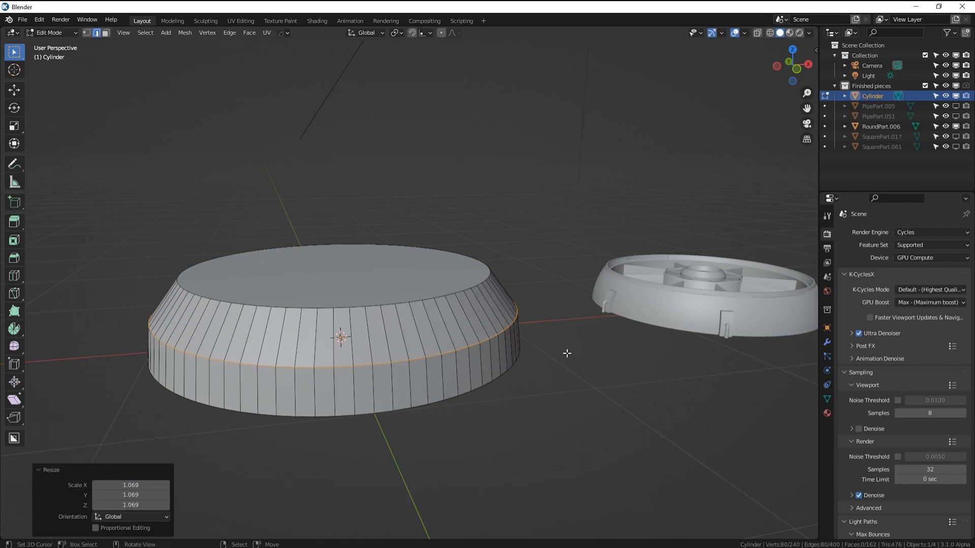
# From the front view, scale the side loop outward by another 1.01 until it nearly lines up with the base
pyautogui.press('KP_1')
pyautogui.scroll(1, 625, 378)
pyautogui.scroll(2, 624, 377)
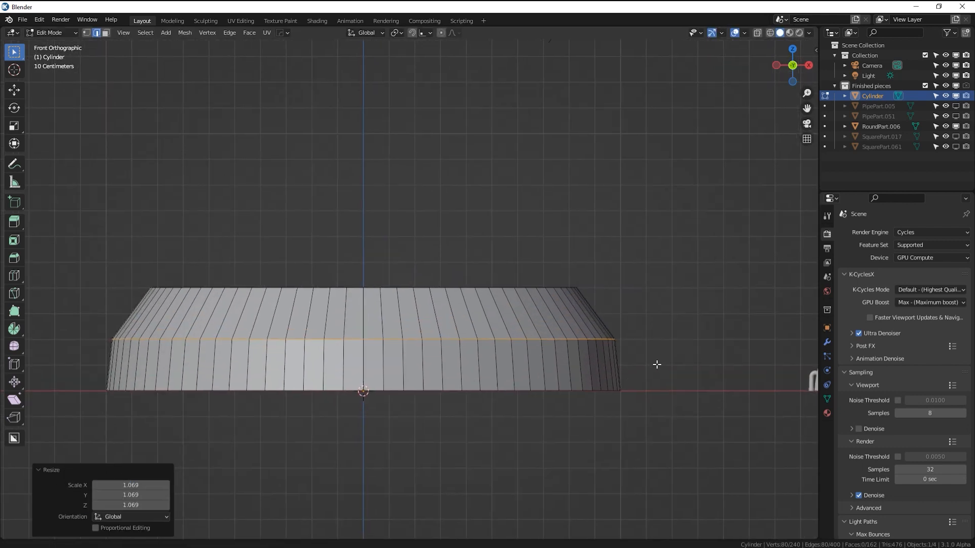
pyautogui.press('s')
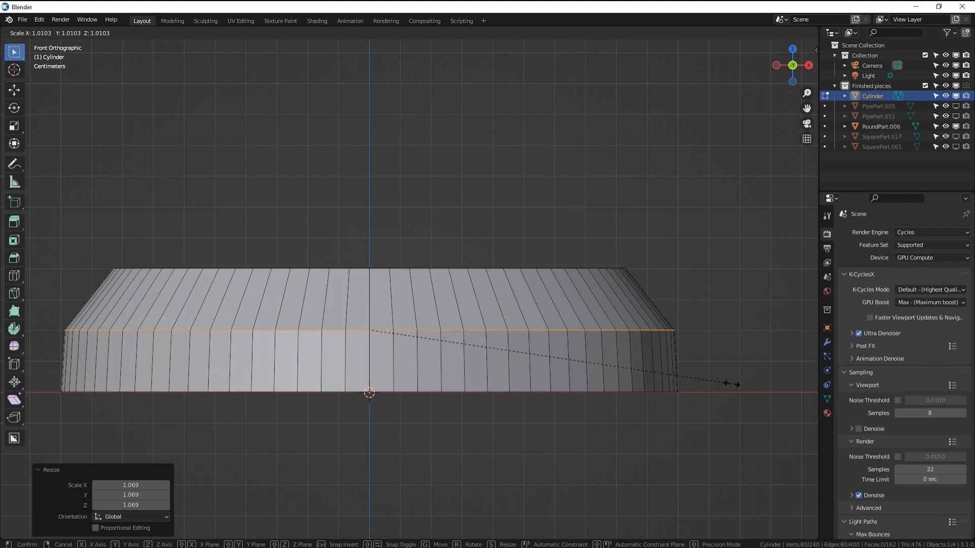
pyautogui.click(732, 384)
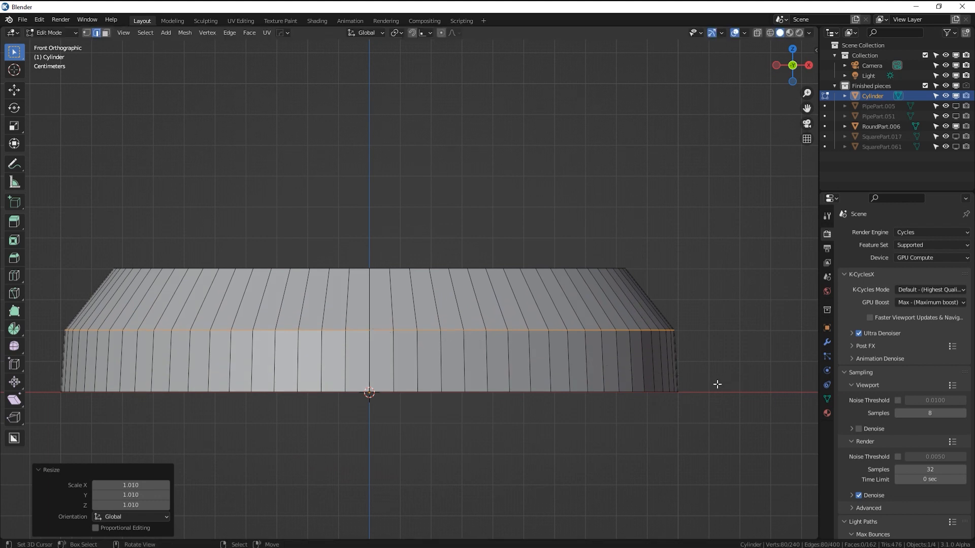
# Bevel the side loop about 0.174 m wide with 11 segments to round the cylinder's wall
pyautogui.hotkey('ctrl', 'b')
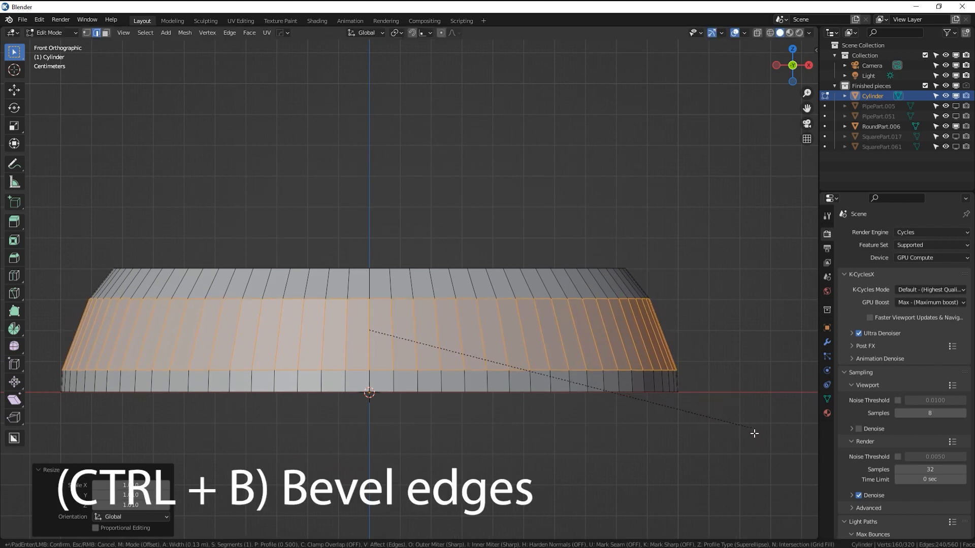
pyautogui.scroll(9, 757, 445)
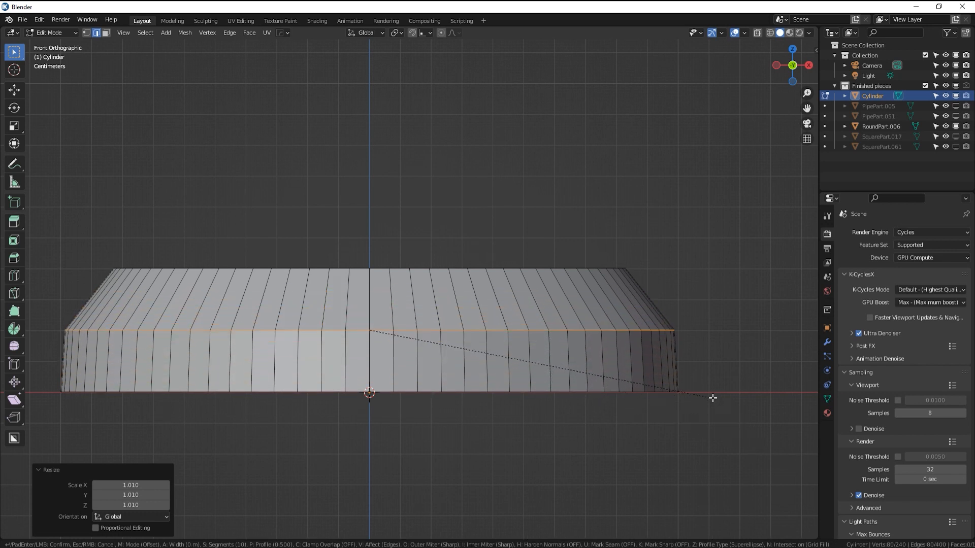
pyautogui.scroll(1, 757, 458)
pyautogui.click(757, 459)
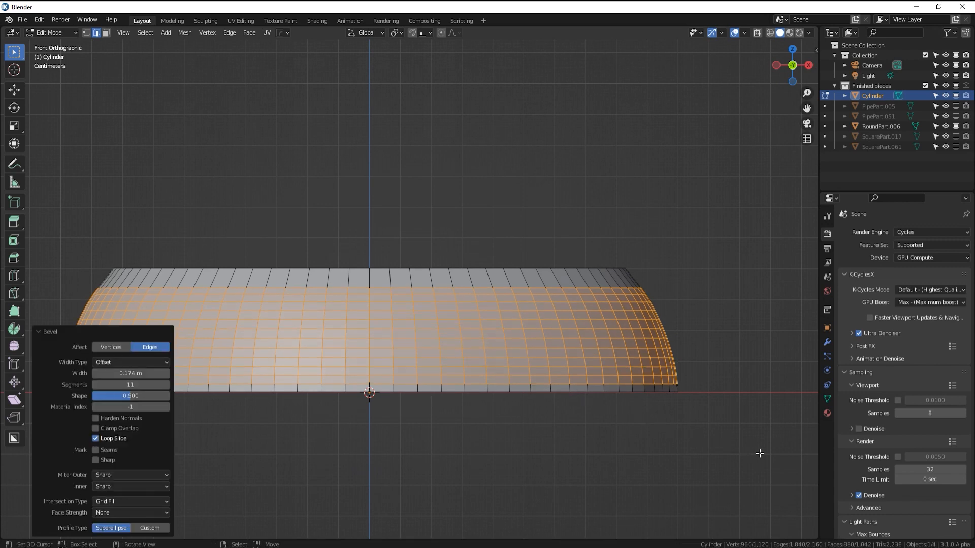
pyautogui.moveTo(761, 454); pyautogui.dragTo(613, 329, button='middle')
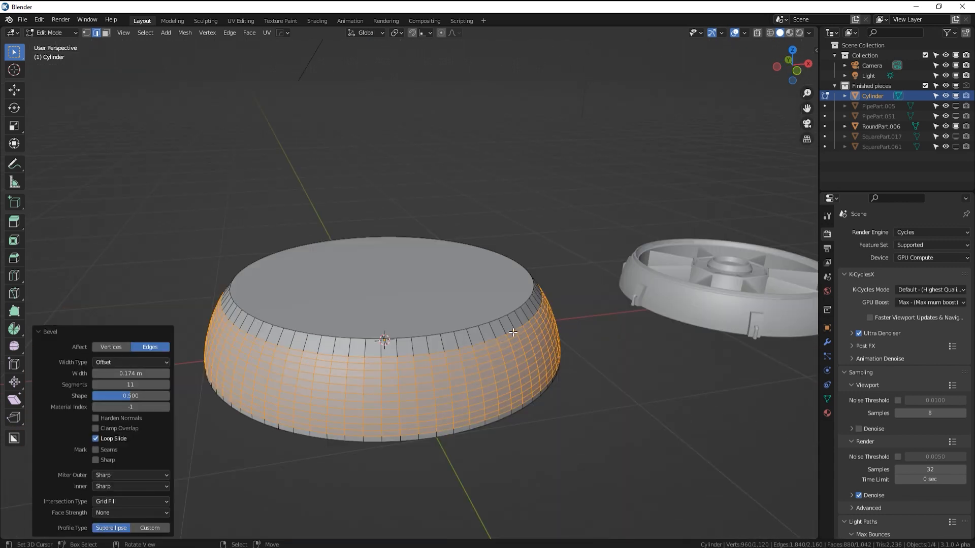
# Select the top face in face select mode and lower it about 0.057 m along Z
pyautogui.press('Tab')
pyautogui.press('Tab')
pyautogui.click(392, 274)
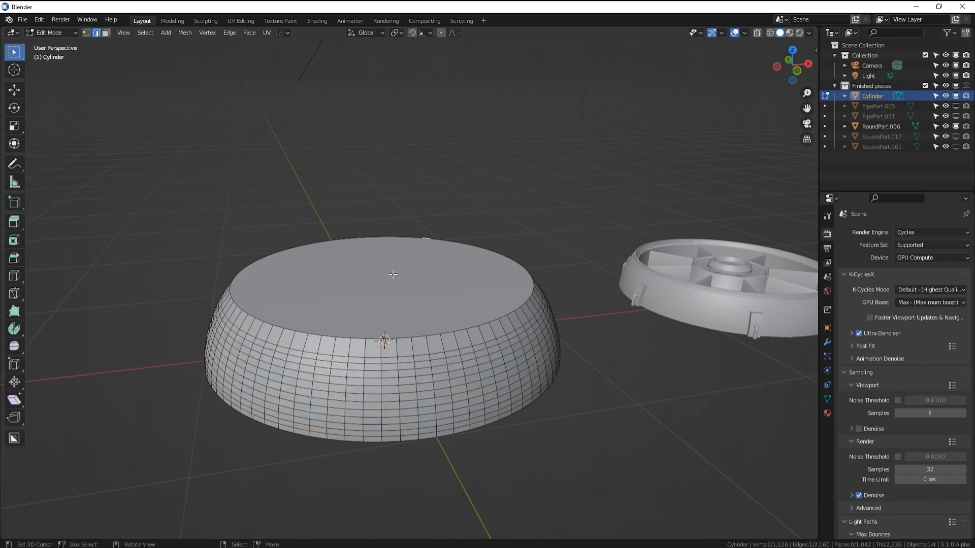
pyautogui.click(108, 31)
pyautogui.click(373, 297)
pyautogui.scroll(3, 373, 297)
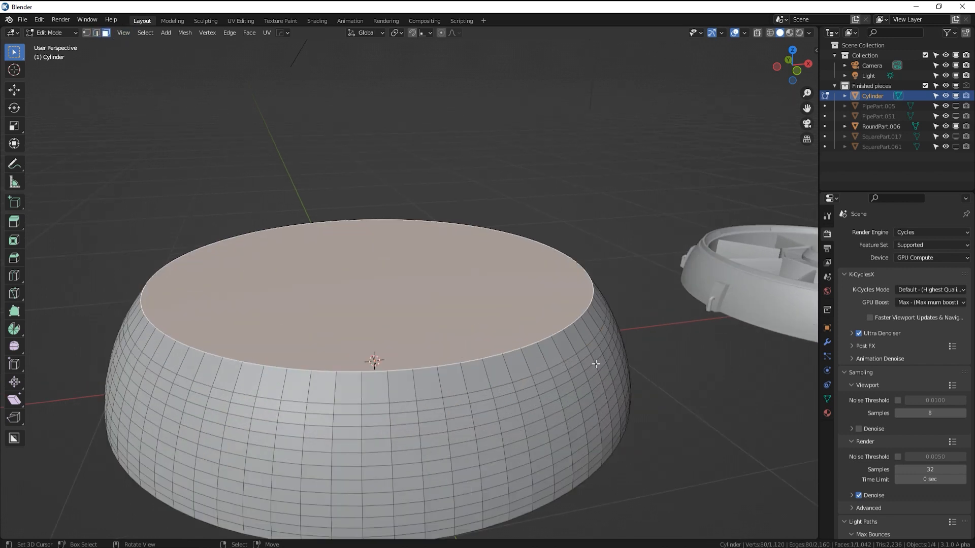
pyautogui.press('g')
pyautogui.press('z')
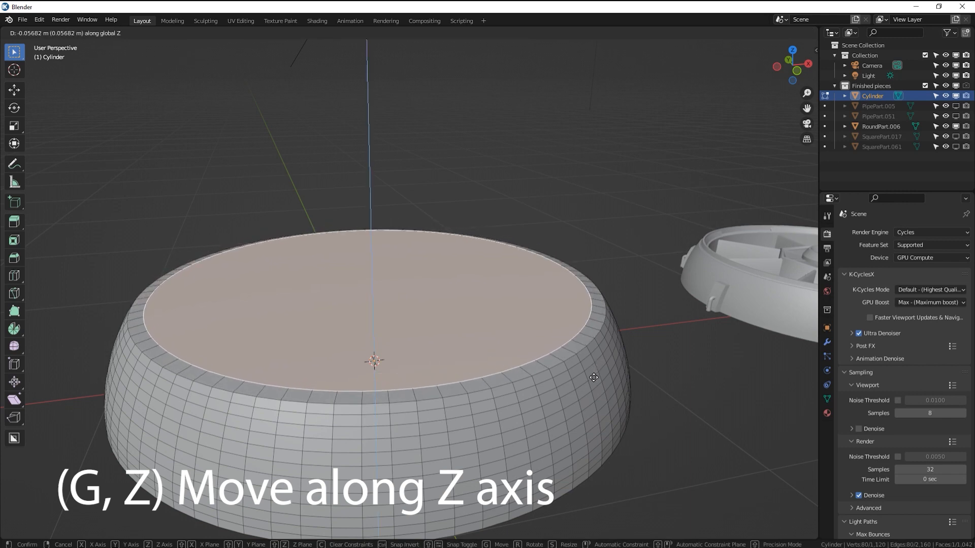
pyautogui.click(593, 378)
# Fine-tune the top face's height along Z from the front view and scale the face up to about 1.045
pyautogui.press('KP_1')
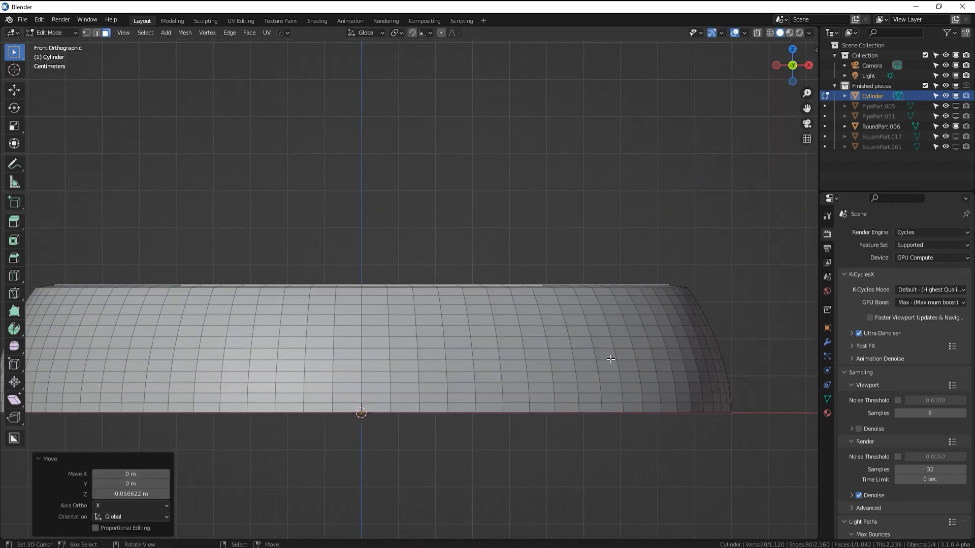
pyautogui.press('g')
pyautogui.press('z')
pyautogui.click(610, 358)
pyautogui.moveTo(609, 358); pyautogui.dragTo(620, 398, button='middle')
pyautogui.scroll(-6, 582, 354)
pyautogui.press('s')
pyautogui.click(585, 371)
# Extrude the top face by about 0.014 m and inset it slightly to start a stepped rim
pyautogui.scroll(5, 579, 354)
pyautogui.moveTo(579, 355); pyautogui.dragTo(655, 336, button='middle')
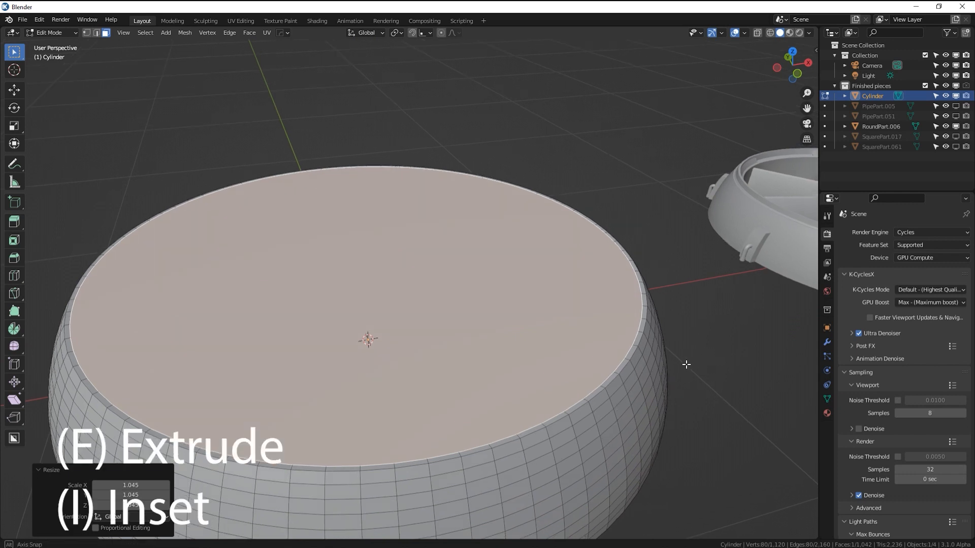
pyautogui.moveTo(684, 374); pyautogui.dragTo(688, 355, button='middle')
pyautogui.press('e')
pyautogui.click(723, 357)
pyautogui.press('i')
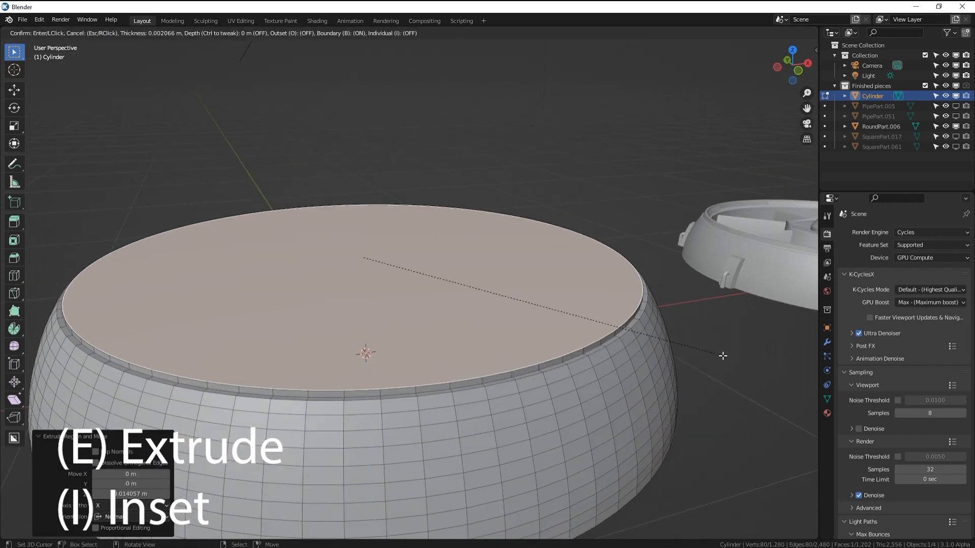
pyautogui.click(721, 354)
# Extrude the top face up about 0.018 m and inset it by about 0.013 m for the second rim step
pyautogui.press('e')
pyautogui.rightClick(720, 350)
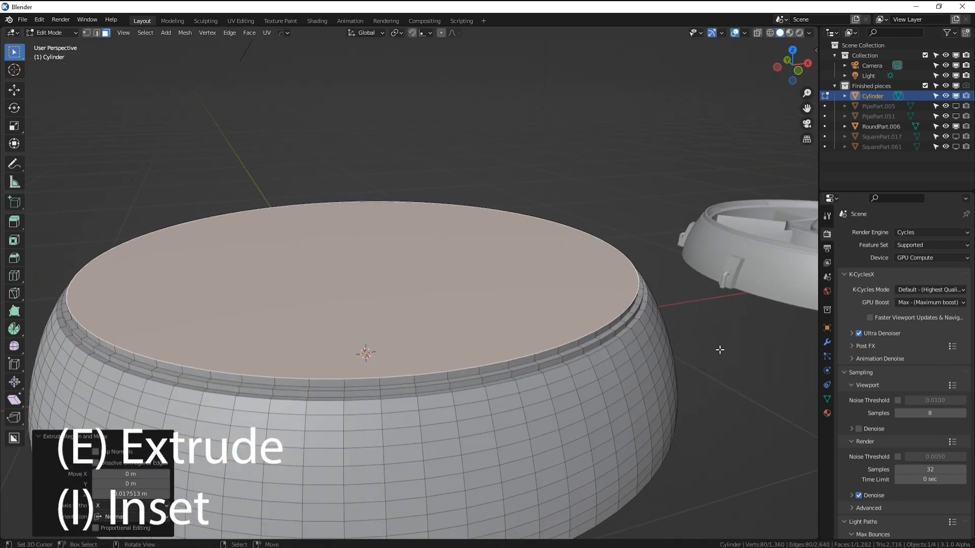
pyautogui.press('i')
pyautogui.click(716, 348)
# Extrude the face down about 0.056 m, inset it narrowly and extrude it down again, then return to Object Mode
pyautogui.press('e')
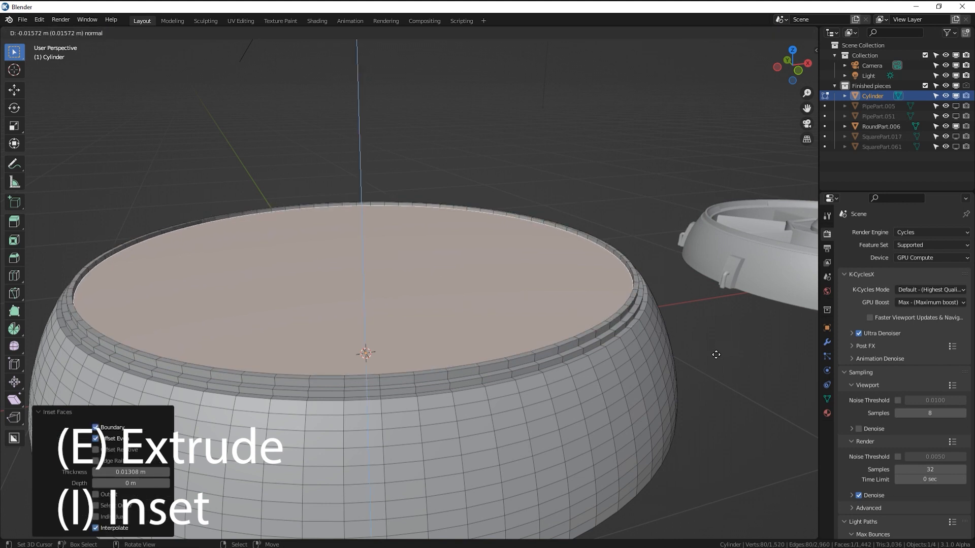
pyautogui.click(716, 363)
pyautogui.press('i')
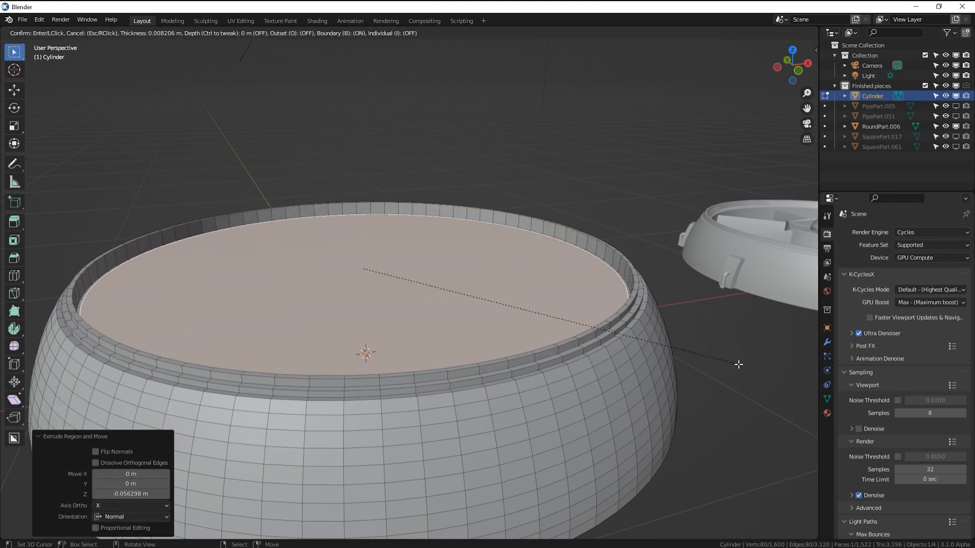
pyautogui.click(738, 364)
pyautogui.press('e')
pyautogui.click(737, 371)
pyautogui.press('Tab')
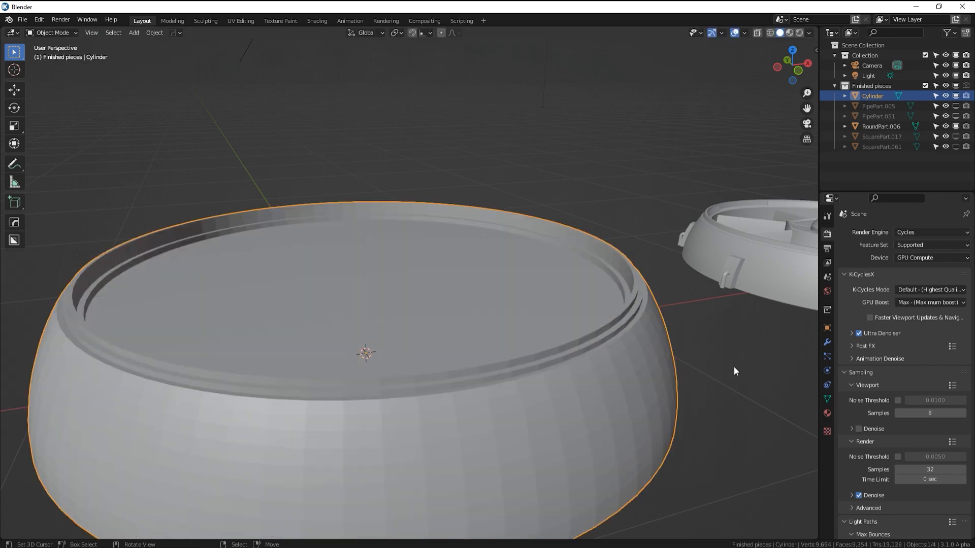
# Enable Cavity and Shadow in the solid viewport shading options and adjust the cavity's Ridge strength
pyautogui.moveTo(733, 367); pyautogui.dragTo(667, 369, button='middle')
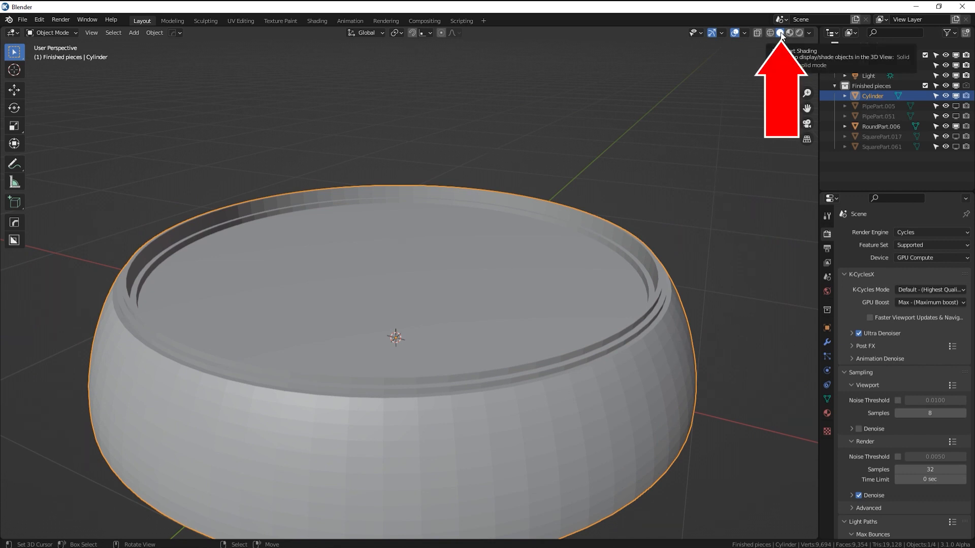
pyautogui.click(809, 32)
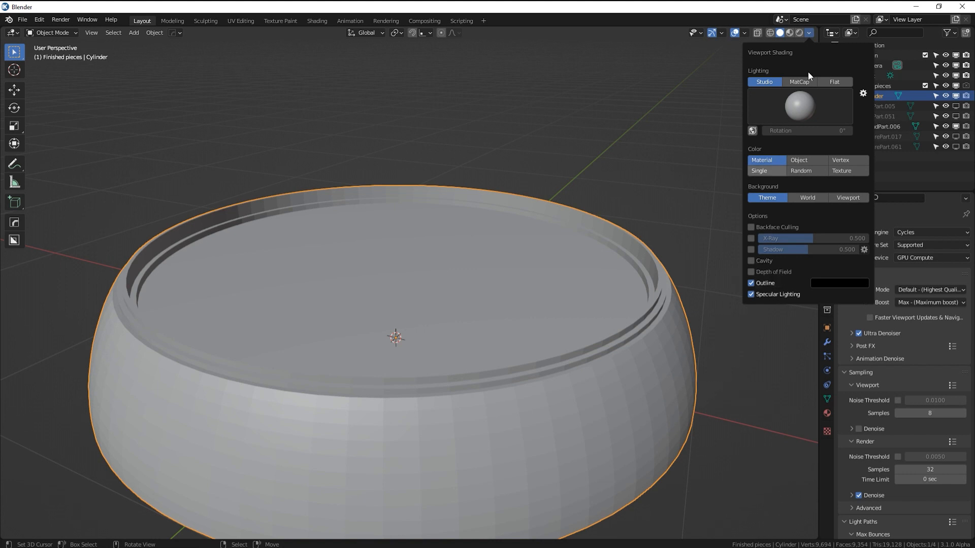
pyautogui.click(812, 30)
pyautogui.click(812, 29)
pyautogui.click(751, 261)
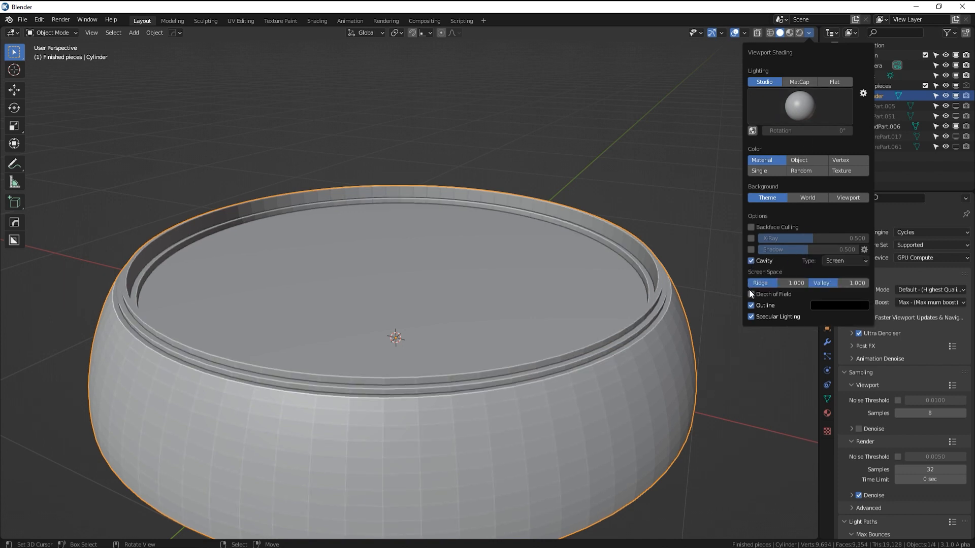
pyautogui.click(751, 250)
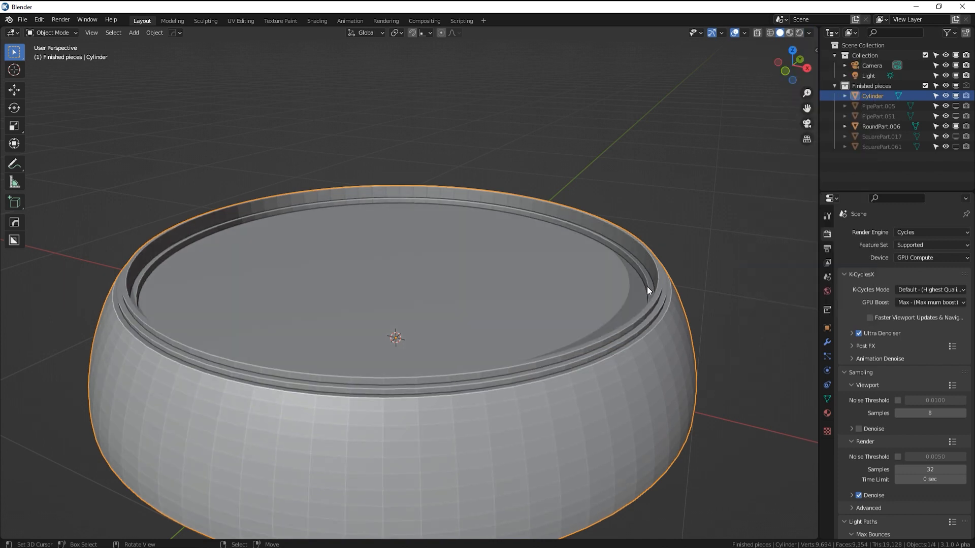
pyautogui.moveTo(639, 271); pyautogui.dragTo(687, 331, button='middle')
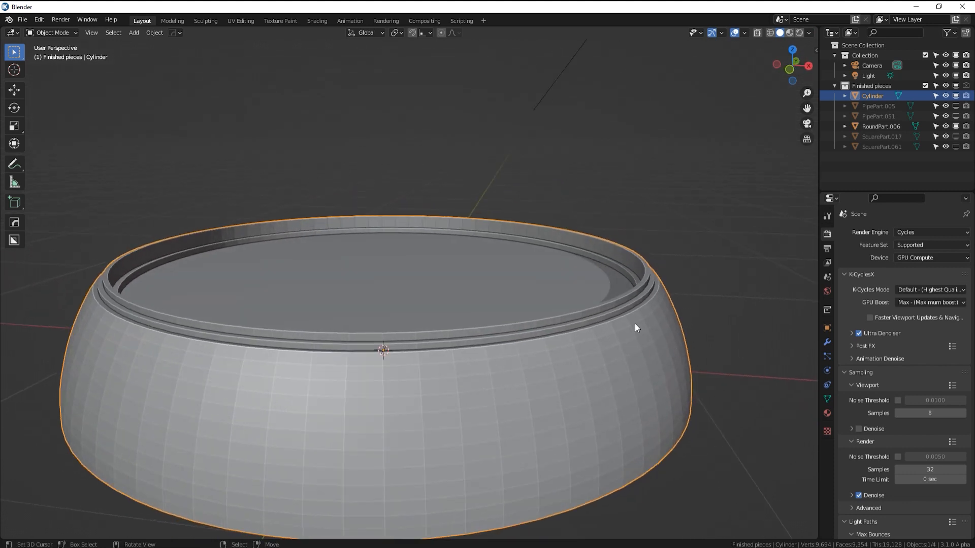
pyautogui.click(808, 33)
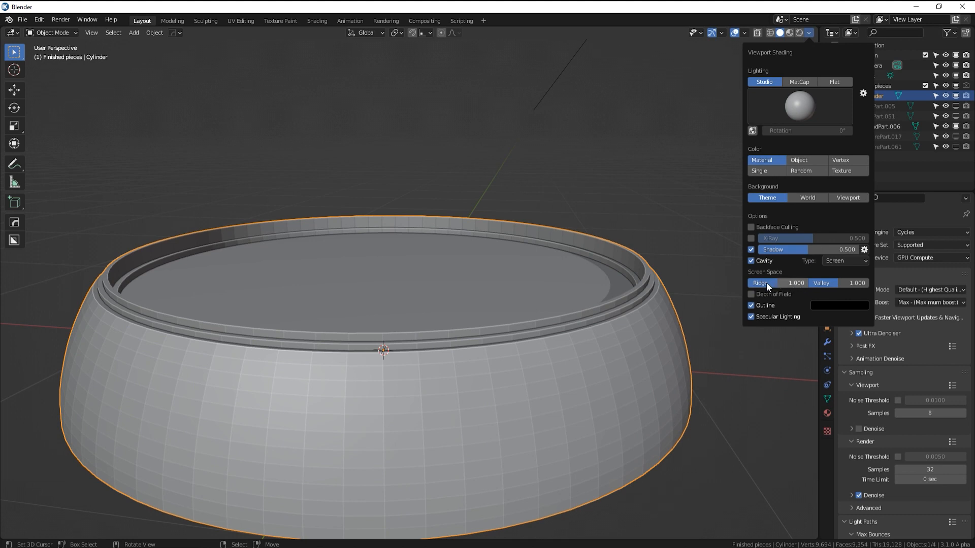
pyautogui.moveTo(767, 282)
pyautogui.mouseDown()
pyautogui.moveTo(850, 284)
pyautogui.moveTo(812, 284)
pyautogui.moveTo(850, 283)
pyautogui.moveTo(839, 283)
pyautogui.mouseUp()
pyautogui.moveTo(532, 263); pyautogui.dragTo(537, 275, button='middle')
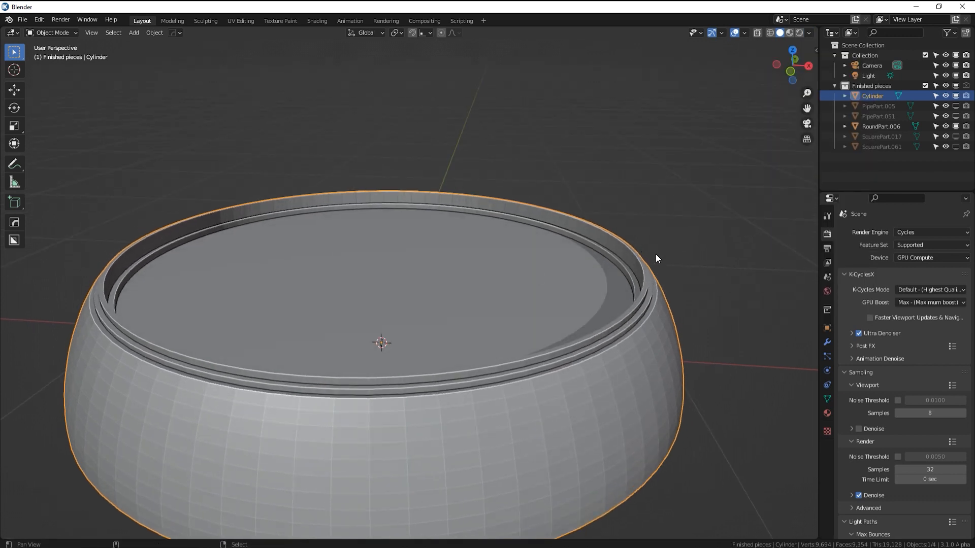
# In Edit Mode, inset the recessed top face by about 0.016 m and extrude it down about 0.257 m into a deep well
pyautogui.keyDown('shift'); pyautogui.moveTo(656, 255); pyautogui.dragTo(652, 242, button='middle'); pyautogui.keyUp('shift')
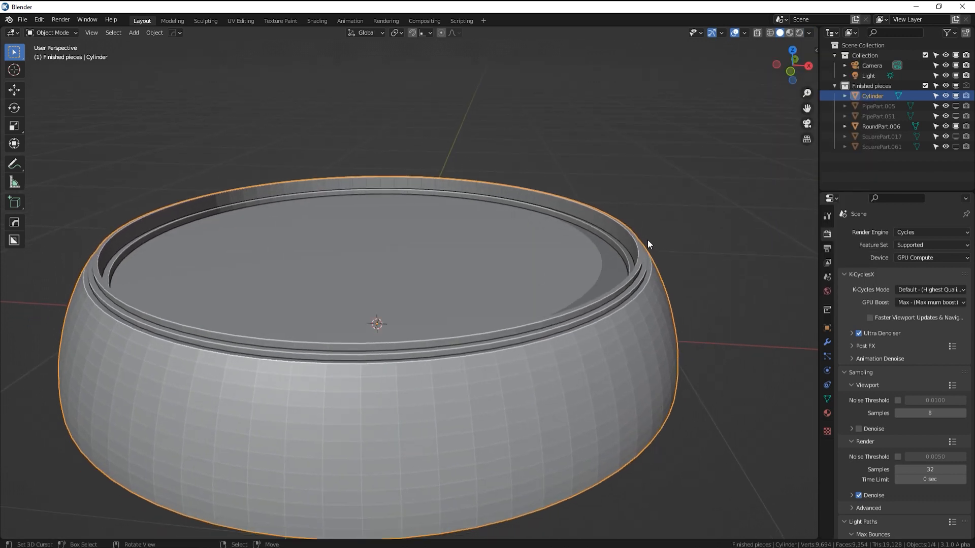
pyautogui.scroll(-5, 622, 225)
pyautogui.moveTo(588, 252); pyautogui.dragTo(520, 243, button='middle')
pyautogui.scroll(4, 507, 244)
pyautogui.press('Tab')
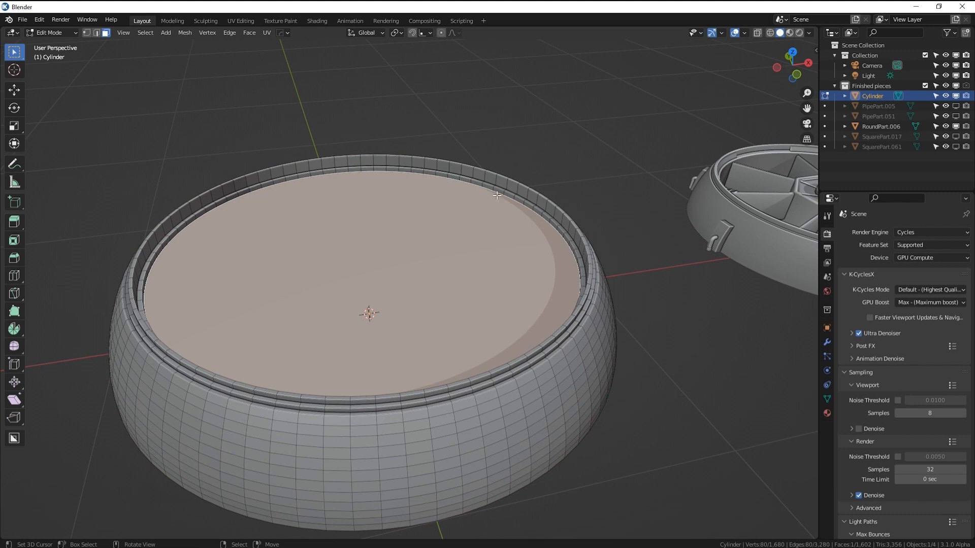
pyautogui.press('i')
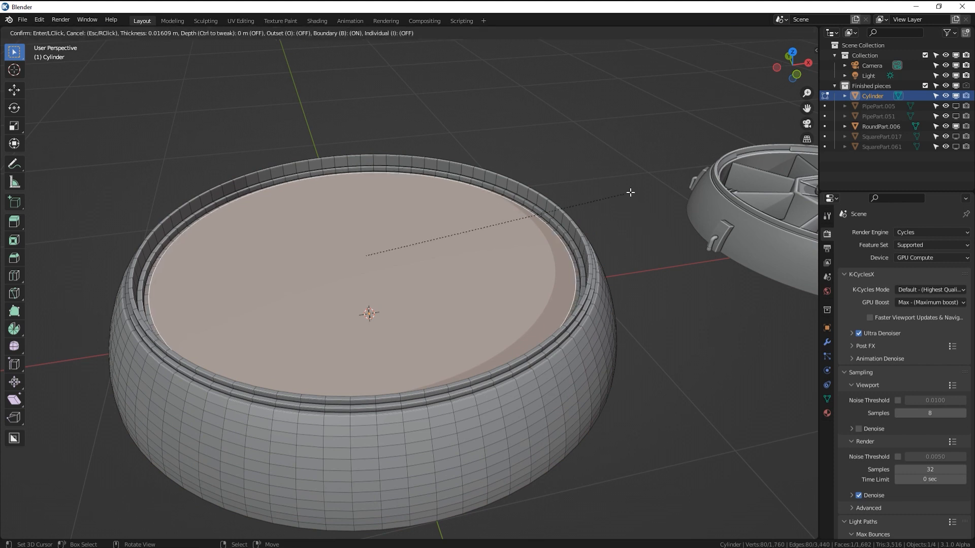
pyautogui.click(630, 189)
pyautogui.press('e')
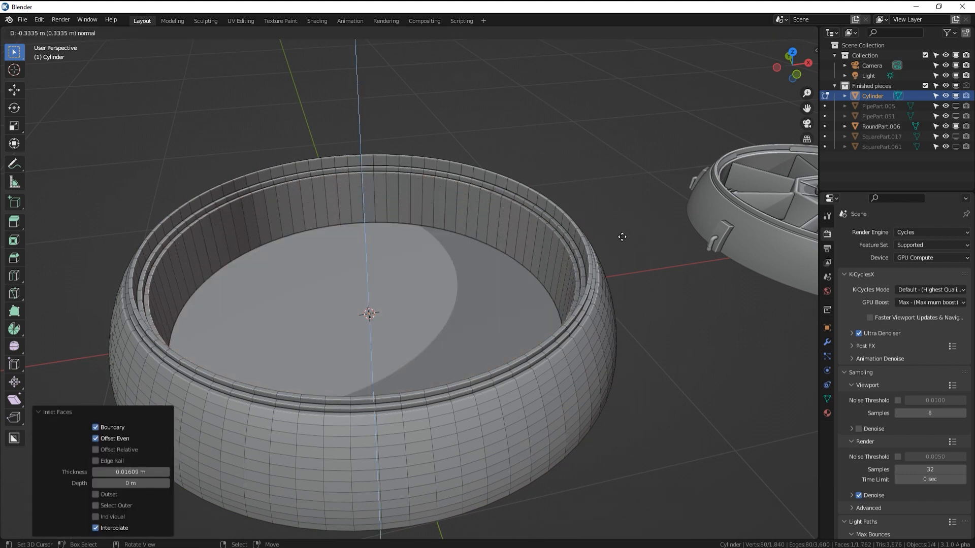
pyautogui.click(623, 232)
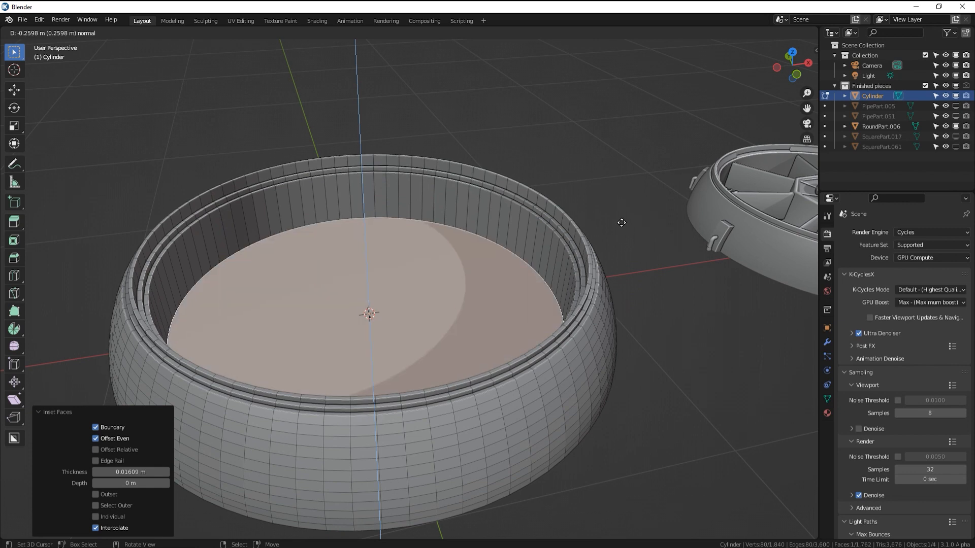
# Inset the well's floor face by about 0.672 m and extrude the inner disc up about 0.316 m as a central post
pyautogui.scroll(-2, 625, 233)
pyautogui.scroll(3, 613, 259)
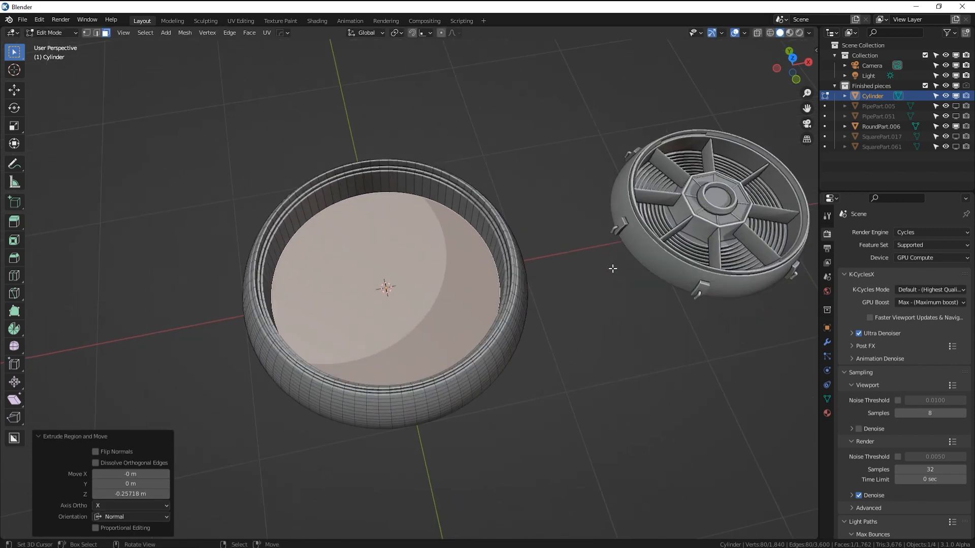
pyautogui.press('i')
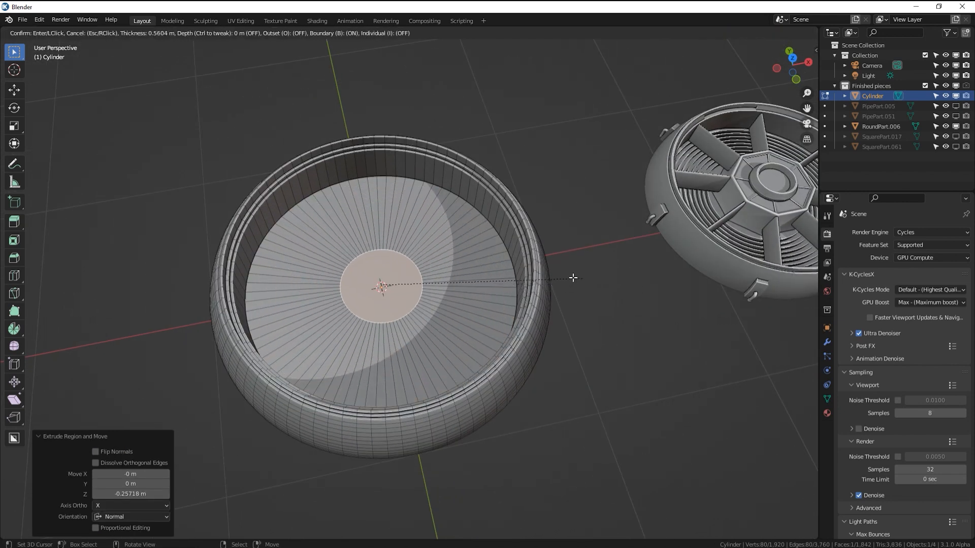
pyautogui.click(563, 276)
pyautogui.moveTo(564, 276)
pyautogui.mouseDown(button='middle')
pyautogui.moveTo(580, 256)
pyautogui.moveTo(551, 264)
pyautogui.mouseUp(button='middle')
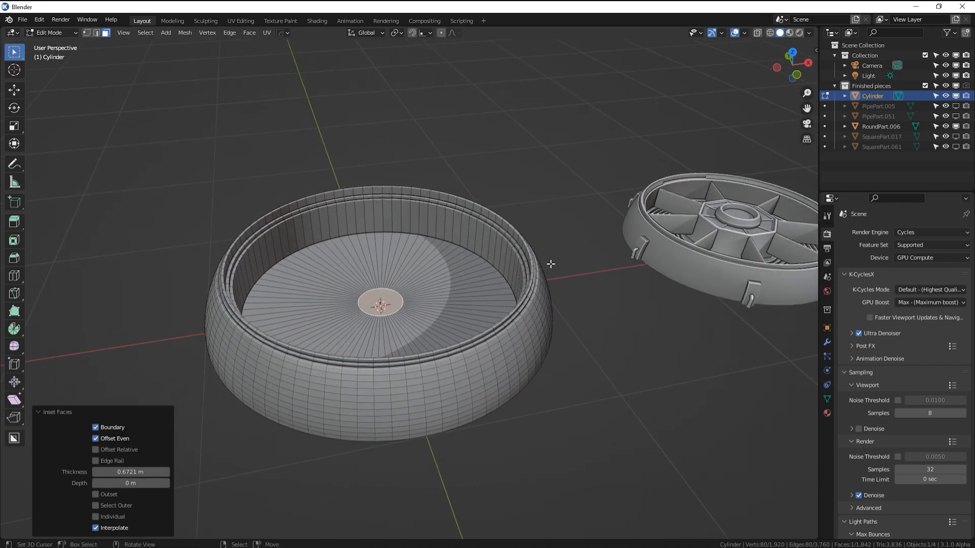
pyautogui.press('e')
pyautogui.click(536, 275)
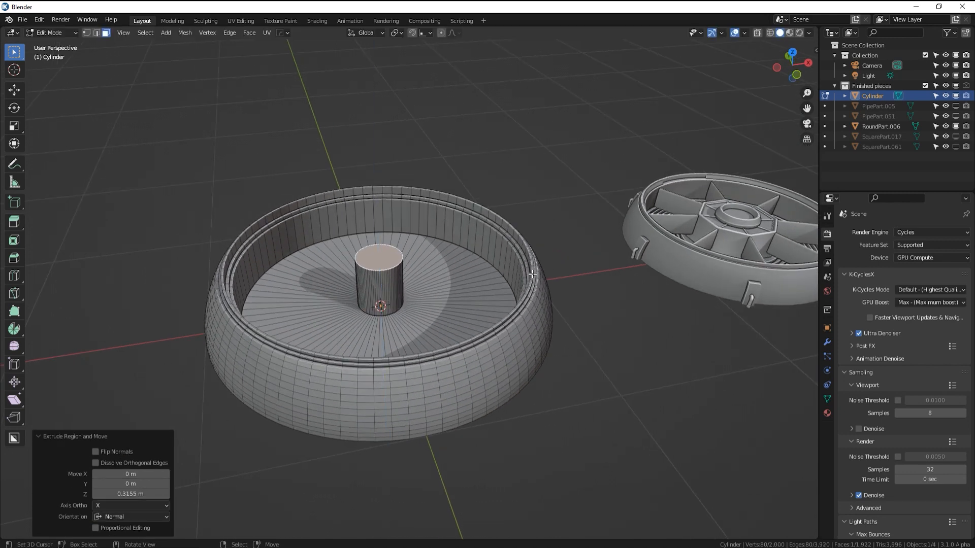
# Extrude the post's top face up about 0.067 m more and scale it to 0.64 for a chamfered tip
pyautogui.scroll(2, 536, 271)
pyautogui.press('e')
pyautogui.click(533, 269)
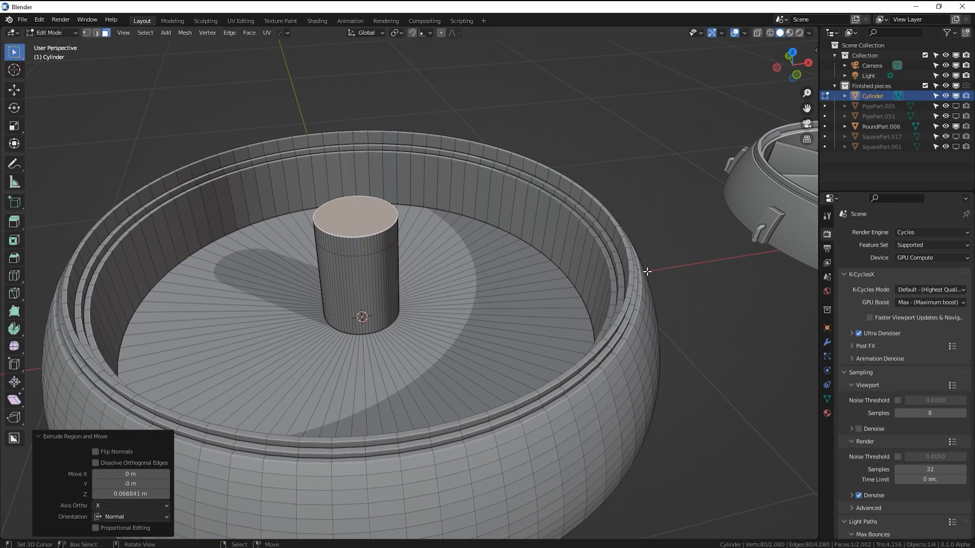
pyautogui.press('s')
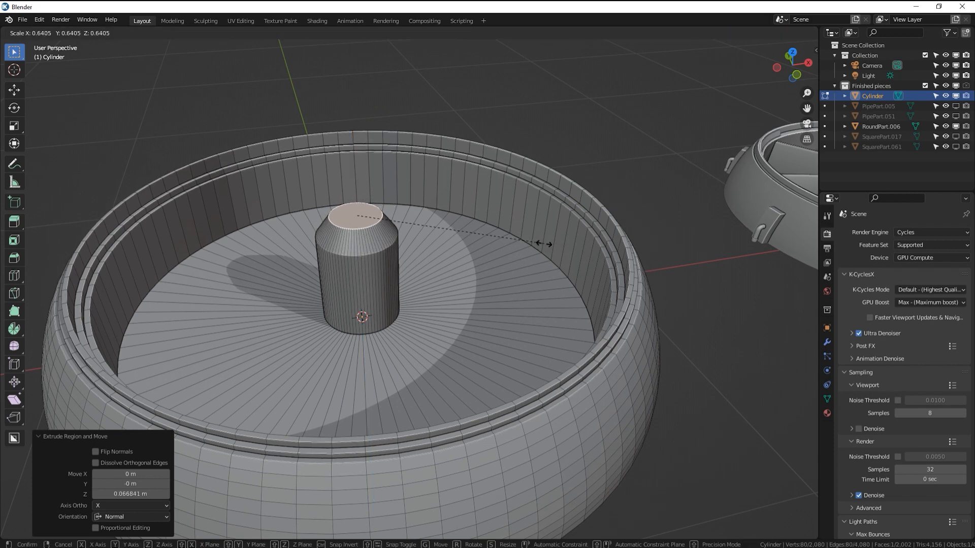
pyautogui.click(559, 243)
# Inset the post's top face slightly, extrude it down twice and scale the lowest face to 0.78 to form a tapered hole
pyautogui.scroll(-3, 558, 243)
pyautogui.press('i')
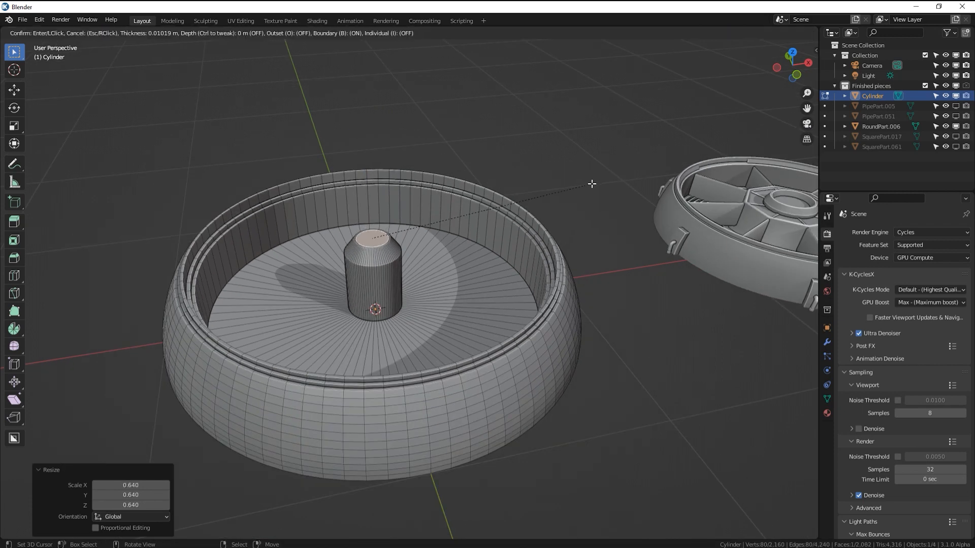
pyautogui.click(591, 184)
pyautogui.press('e')
pyautogui.click(591, 196)
pyautogui.moveTo(590, 195); pyautogui.dragTo(592, 207, button='middle')
pyautogui.press('e')
pyautogui.click(592, 211)
pyautogui.press('s')
pyautogui.click(559, 215)
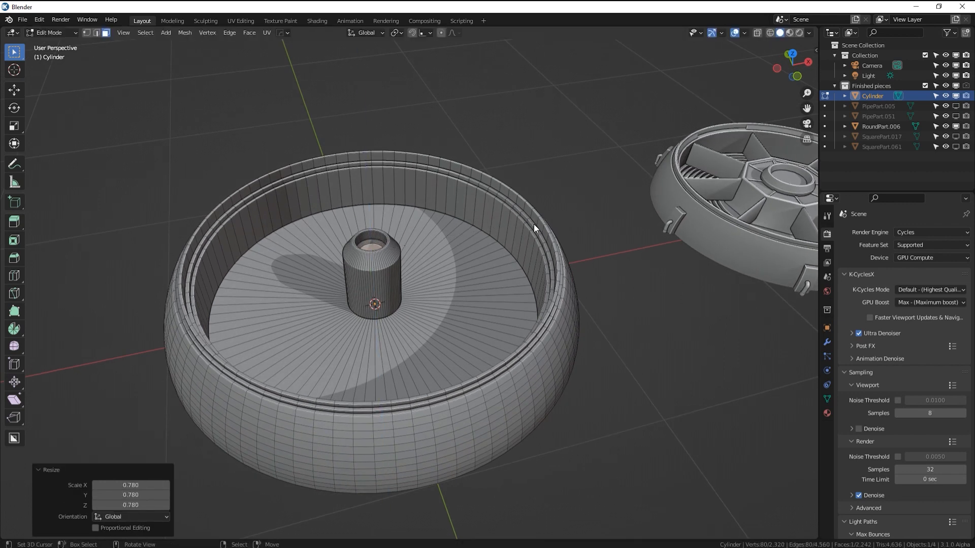
# Switch to Object Mode and examine the octagonal hub and blades of the finished fan piece against the new part
pyautogui.press('Tab')
pyautogui.moveTo(534, 224); pyautogui.dragTo(480, 234, button='middle')
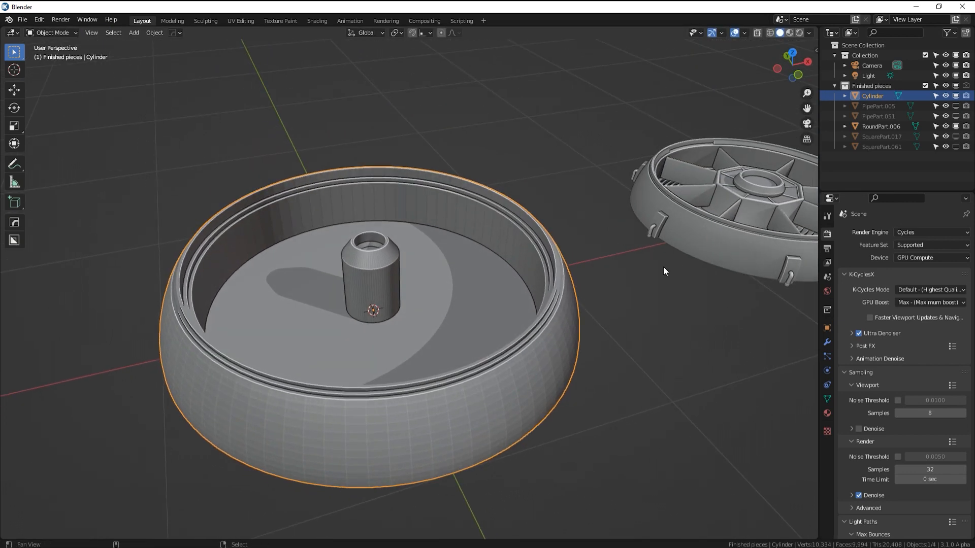
pyautogui.keyDown('shift'); pyautogui.moveTo(664, 267); pyautogui.dragTo(627, 296, button='middle'); pyautogui.keyUp('shift')
pyautogui.moveTo(691, 264); pyautogui.dragTo(687, 306, button='middle')
pyautogui.keyDown('shift'); pyautogui.moveTo(604, 299); pyautogui.dragTo(402, 319, button='middle'); pyautogui.keyUp('shift')
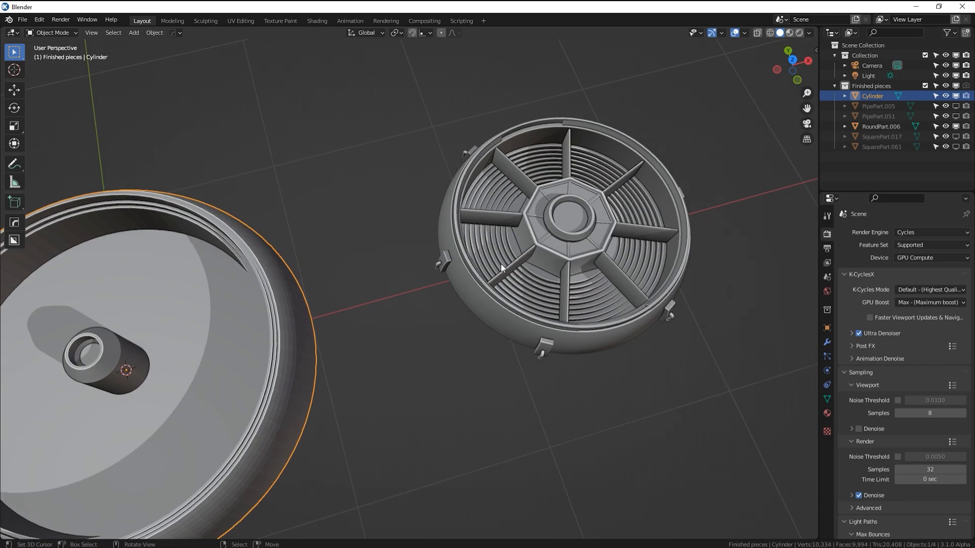
pyautogui.keyDown('shift'); pyautogui.moveTo(331, 345); pyautogui.dragTo(477, 239, button='middle'); pyautogui.keyUp('shift')
pyautogui.keyDown('shift'); pyautogui.moveTo(295, 271); pyautogui.dragTo(408, 263, button='middle'); pyautogui.keyUp('shift')
# In Edit Mode, add a cylinder with 8 vertices at the center and scale it to about 0.225
pyautogui.press('Tab')
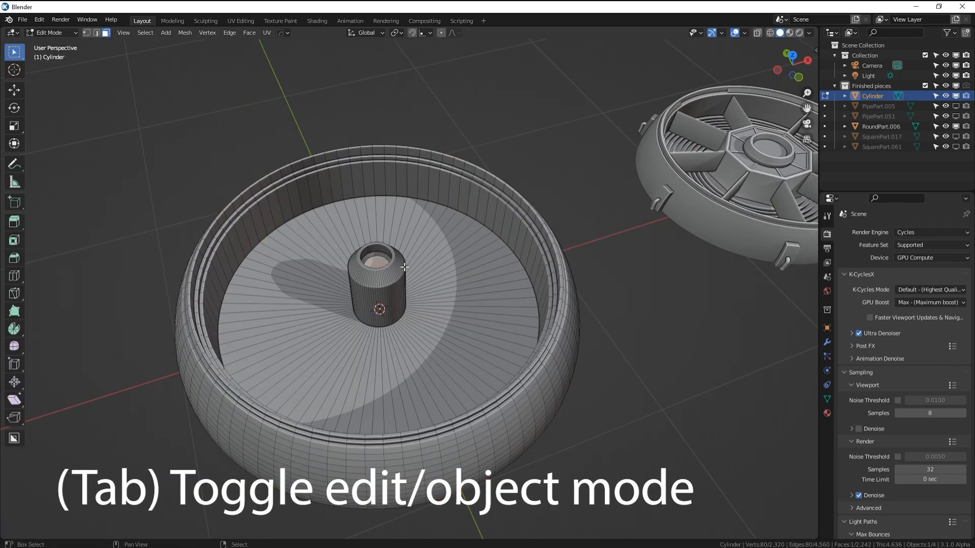
pyautogui.hotkey('shift', 'a')
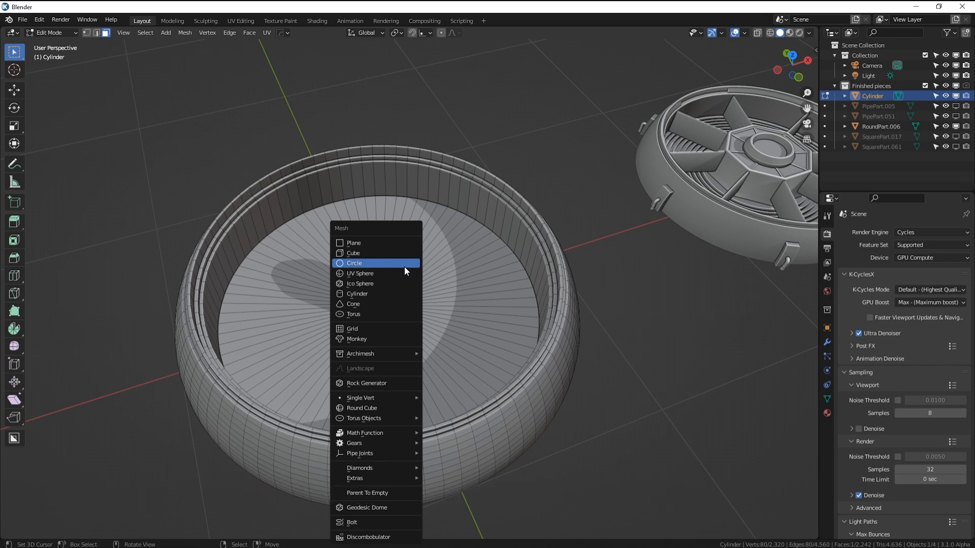
pyautogui.click(376, 295)
pyautogui.doubleClick(143, 404)
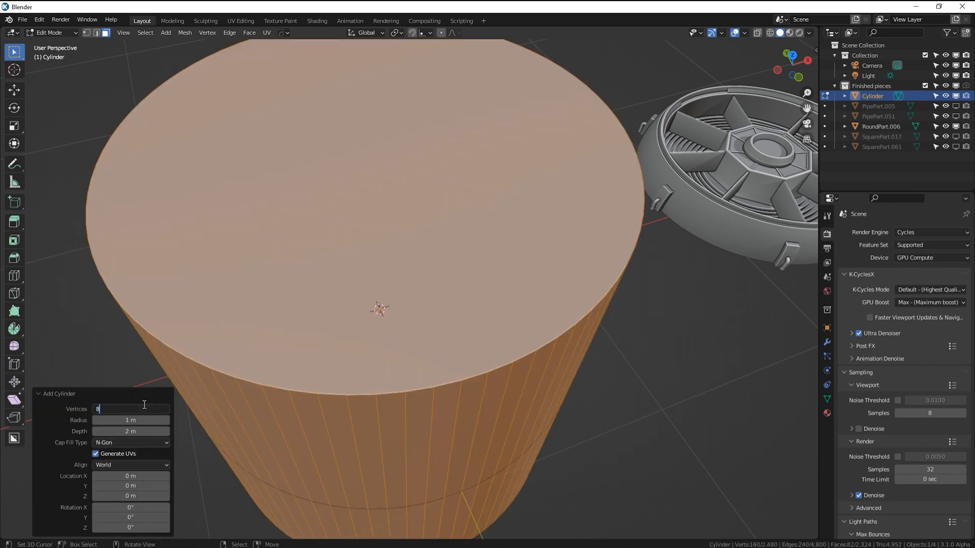
pyautogui.write('8')
pyautogui.press('Return')
pyautogui.press('s')
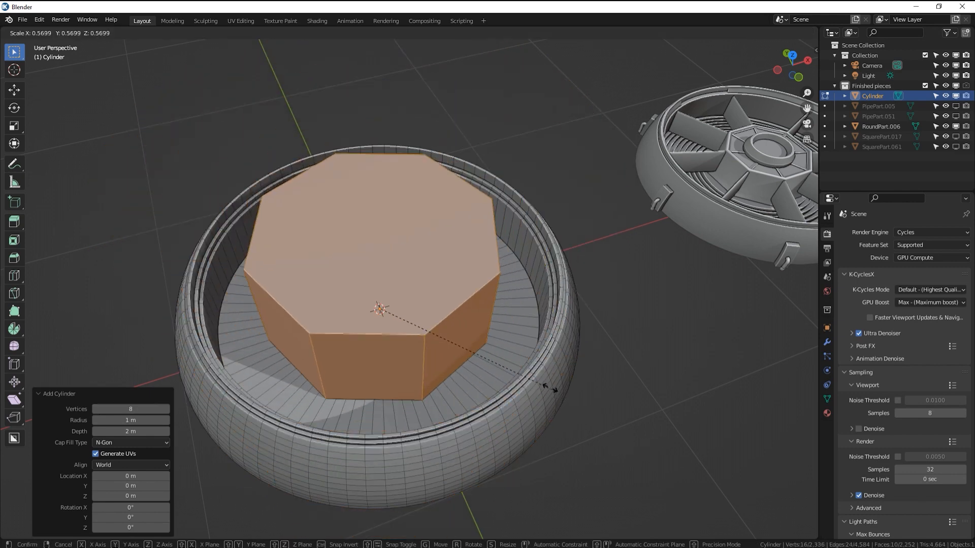
pyautogui.click(446, 330)
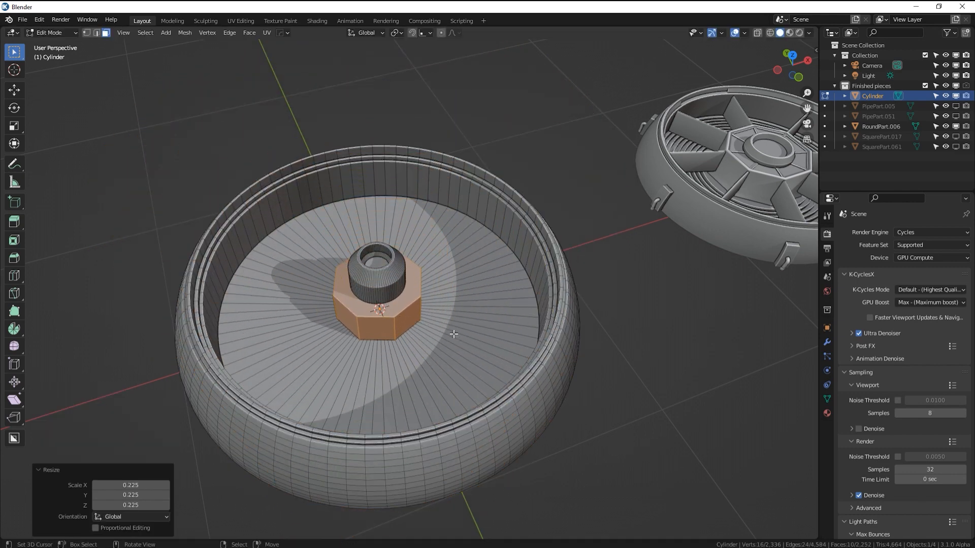
# Scale the octagonal block to about 0.5 along Z and move it up about 0.194 m around the post
pyautogui.moveTo(447, 330); pyautogui.dragTo(457, 305, button='middle')
pyautogui.press('s')
pyautogui.press('z')
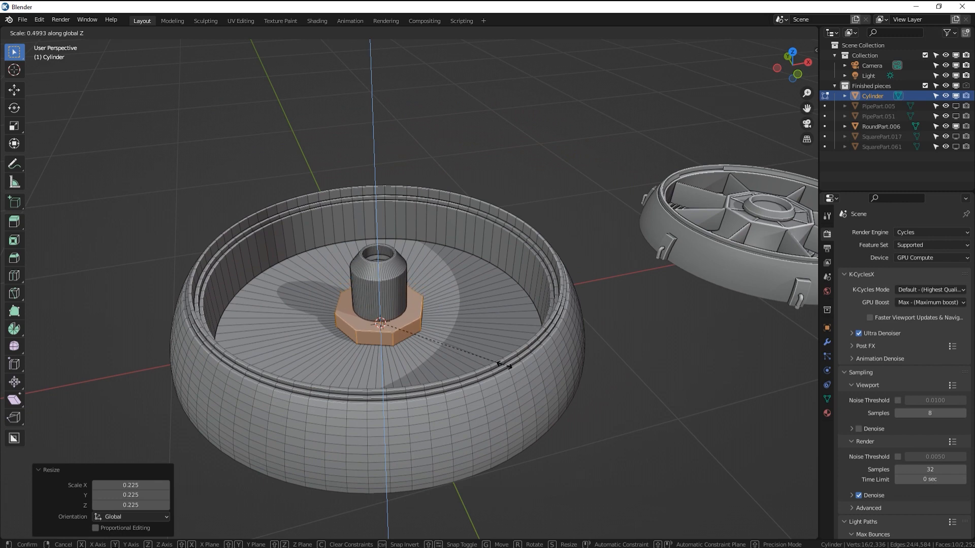
pyautogui.click(499, 374)
pyautogui.press('g')
pyautogui.press('z')
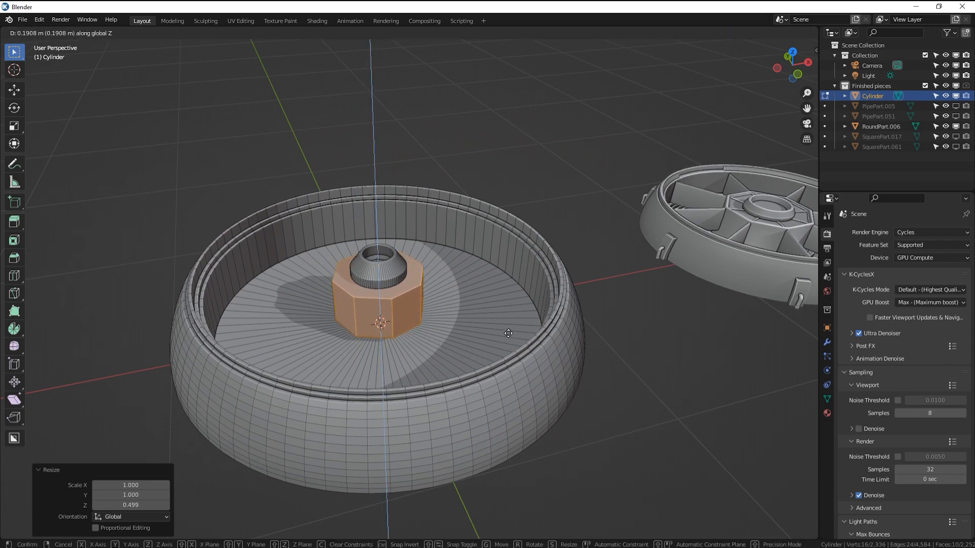
pyautogui.click(508, 334)
# Select the ring of side faces around the octagonal block
pyautogui.moveTo(508, 334); pyautogui.dragTo(488, 343, button='middle')
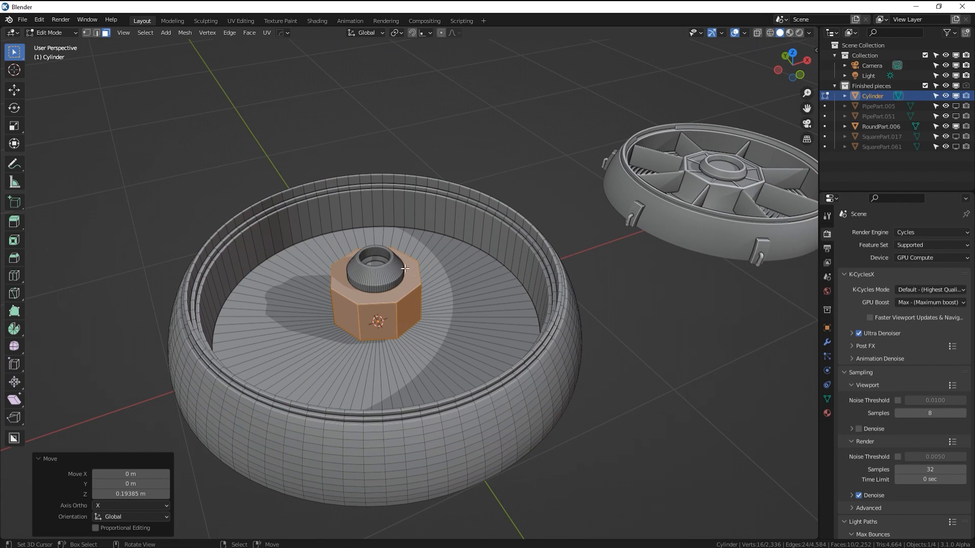
pyautogui.moveTo(404, 268); pyautogui.dragTo(528, 310, button='middle')
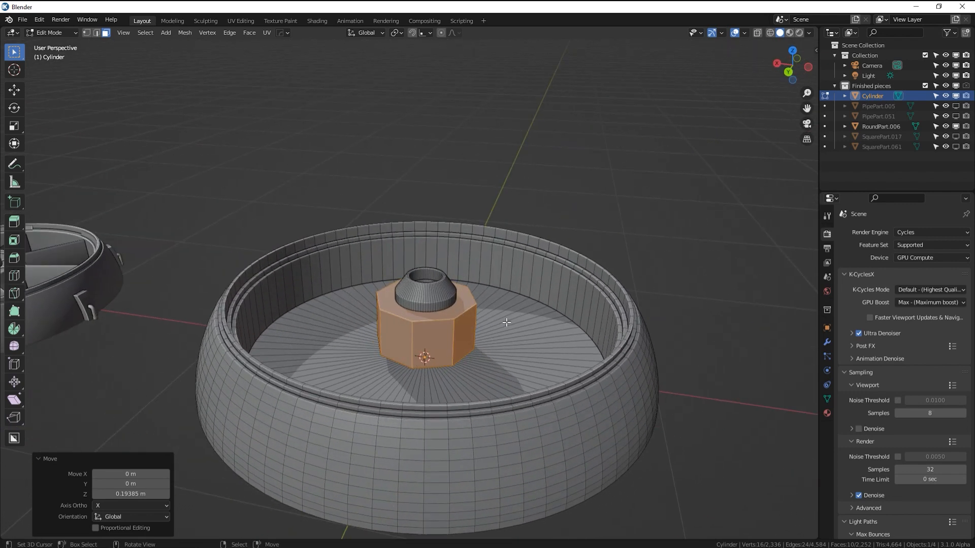
pyautogui.scroll(3, 507, 321)
pyautogui.click(503, 340)
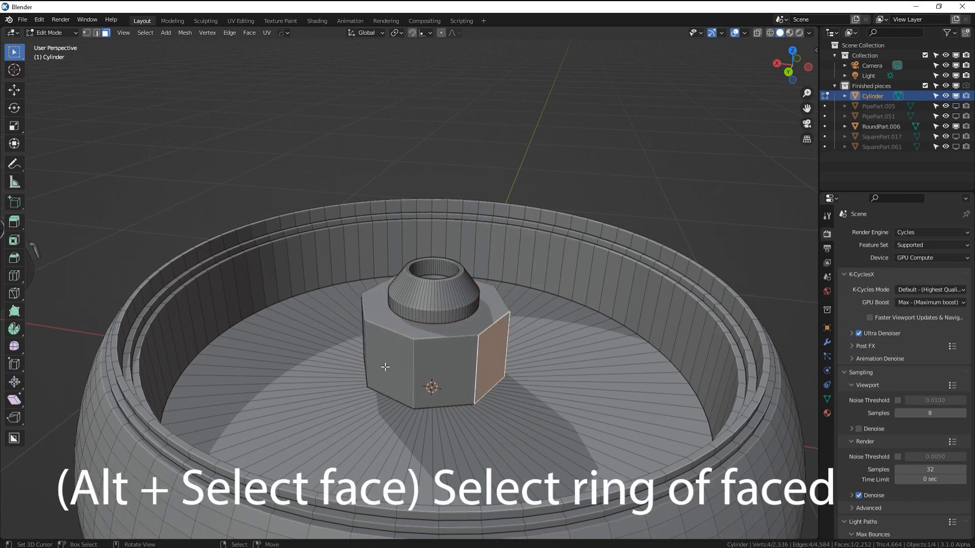
pyautogui.keyDown('alt'); pyautogui.click(502, 347); pyautogui.keyUp('alt')
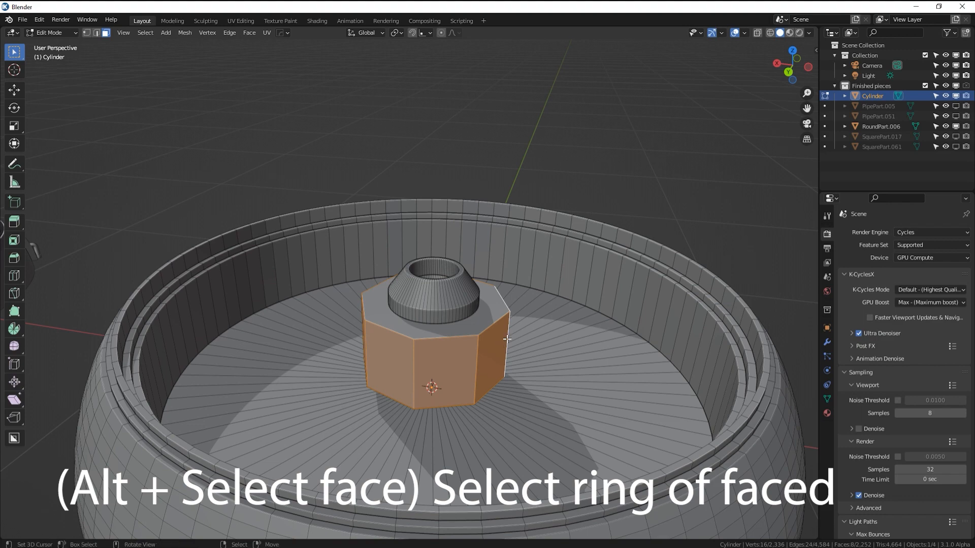
# Try face-ring selections on the well's inner wall and in different directions across the rounded outer shell
pyautogui.moveTo(533, 327); pyautogui.dragTo(472, 278, button='middle')
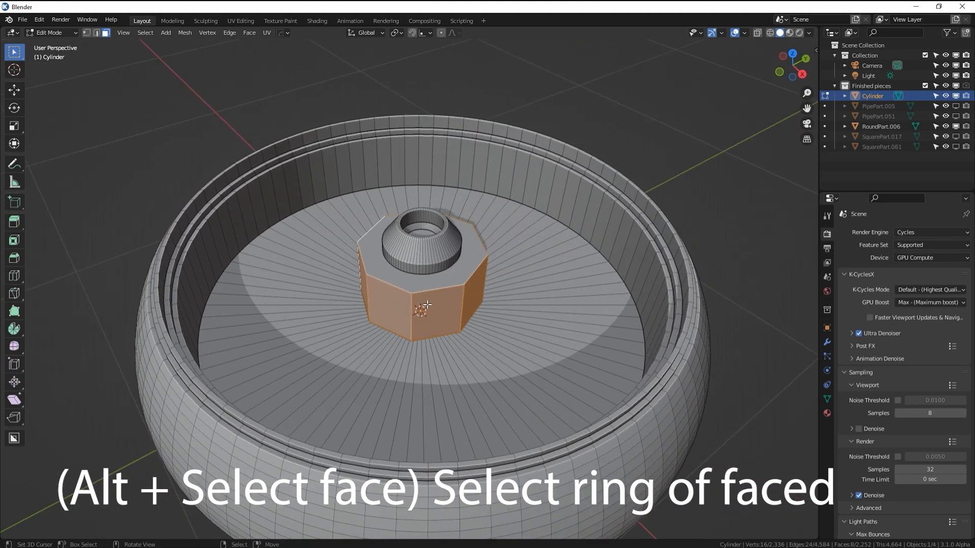
pyautogui.click(472, 278)
pyautogui.keyDown('alt'); pyautogui.click(553, 207); pyautogui.keyUp('alt')
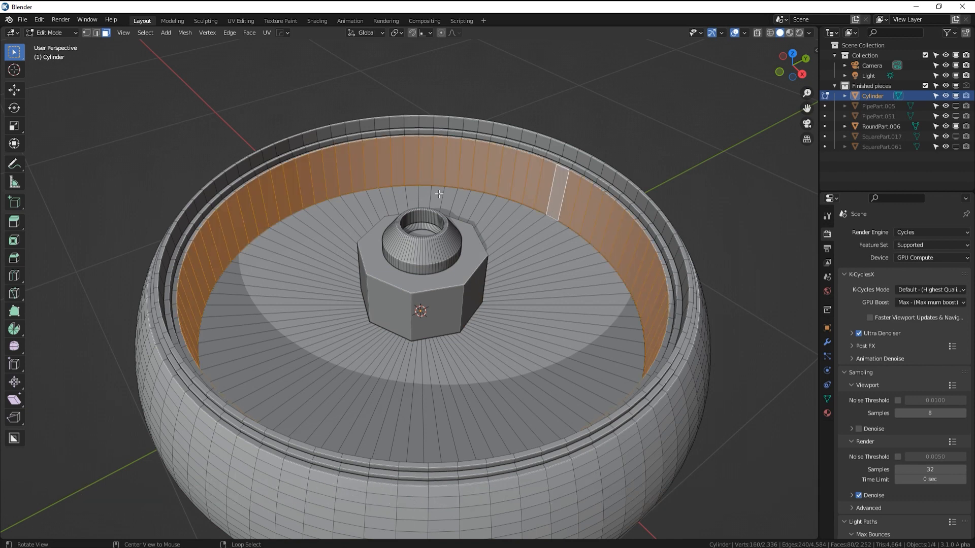
pyautogui.moveTo(635, 396); pyautogui.dragTo(673, 373, button='middle')
pyautogui.keyDown('alt'); pyautogui.click(673, 375); pyautogui.keyUp('alt')
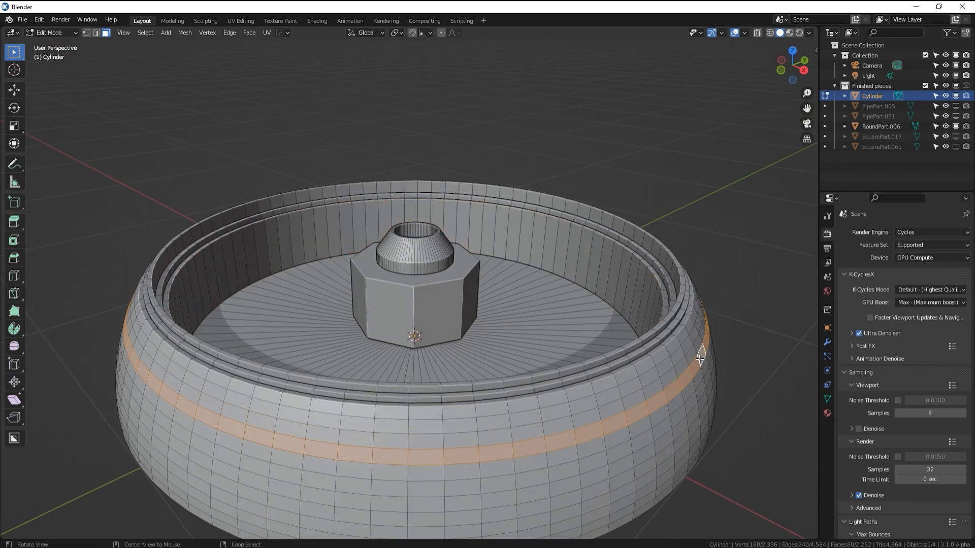
pyautogui.keyDown('alt'); pyautogui.click(703, 390); pyautogui.keyUp('alt')
pyautogui.keyDown('alt'); pyautogui.click(710, 402); pyautogui.keyUp('alt')
pyautogui.keyDown('alt'); pyautogui.click(714, 374); pyautogui.keyUp('alt')
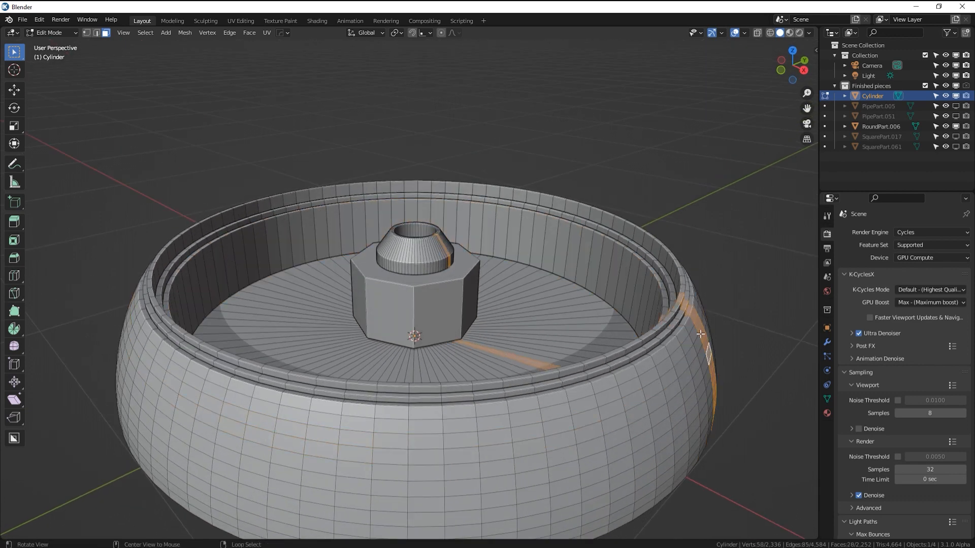
pyautogui.keyDown('alt'); pyautogui.click(700, 307); pyautogui.keyUp('alt')
pyautogui.keyDown('alt'); pyautogui.click(690, 343); pyautogui.keyUp('alt')
pyautogui.keyDown('alt'); pyautogui.click(687, 356); pyautogui.keyUp('alt')
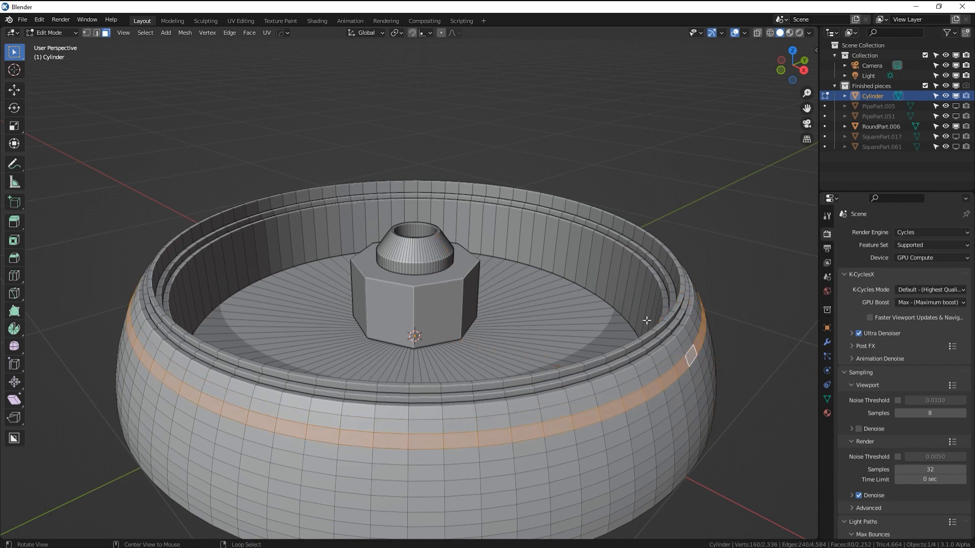
pyautogui.keyDown('alt'); pyautogui.click(628, 293); pyautogui.keyUp('alt')
# Select the octagonal block's ring of side faces again and inset them individually by about 0.030 m
pyautogui.keyDown('alt'); pyautogui.click(472, 286); pyautogui.keyUp('alt')
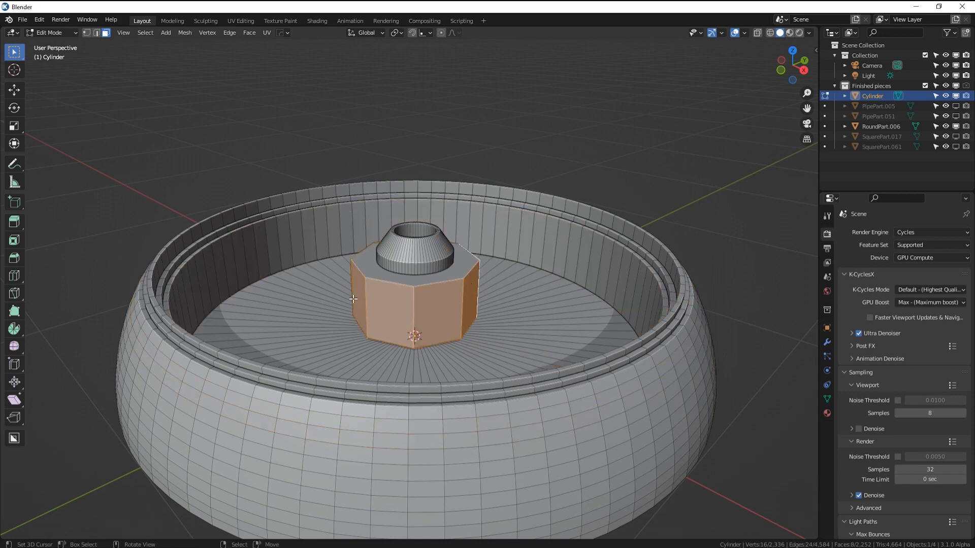
pyautogui.scroll(4, 447, 302)
pyautogui.keyDown('shift'); pyautogui.moveTo(447, 302); pyautogui.dragTo(467, 329, button='middle'); pyautogui.keyUp('shift')
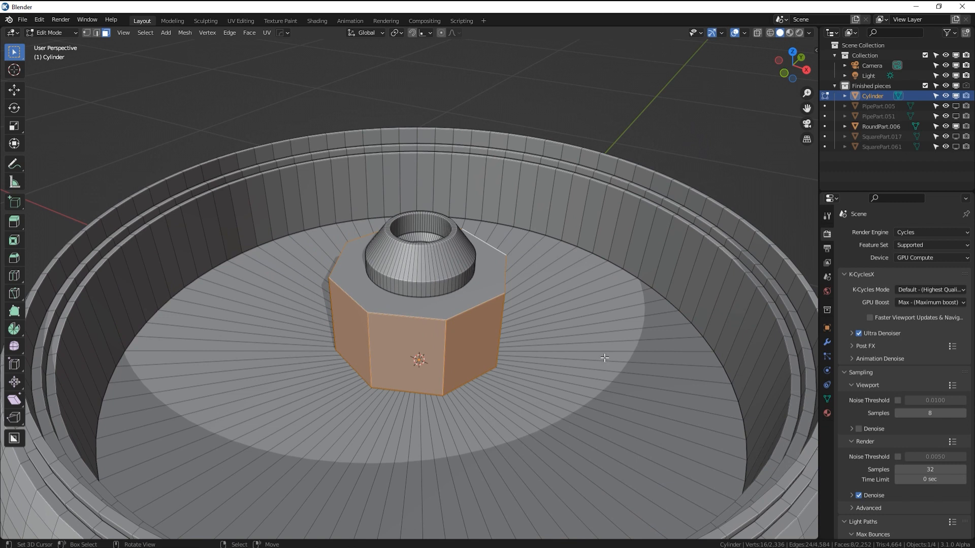
pyautogui.press('i')
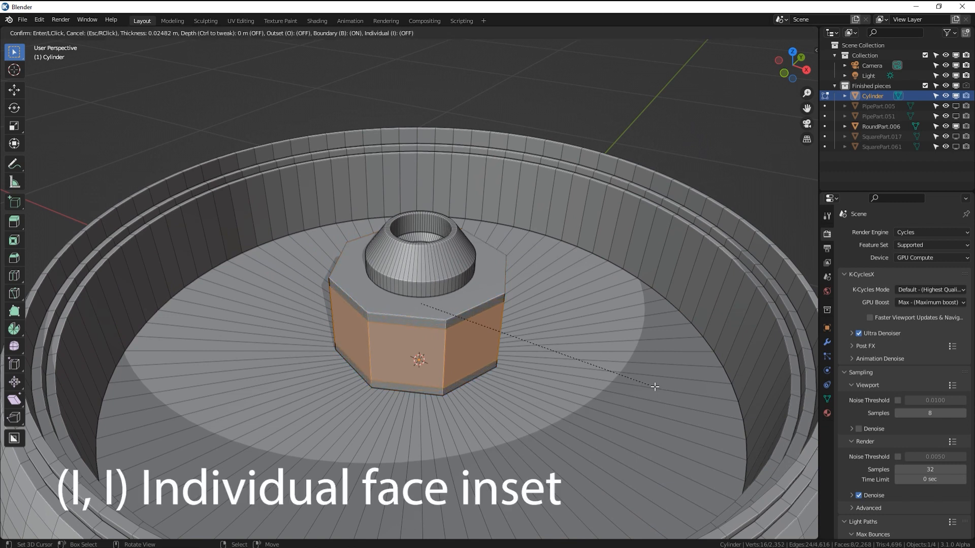
pyautogui.press('i')
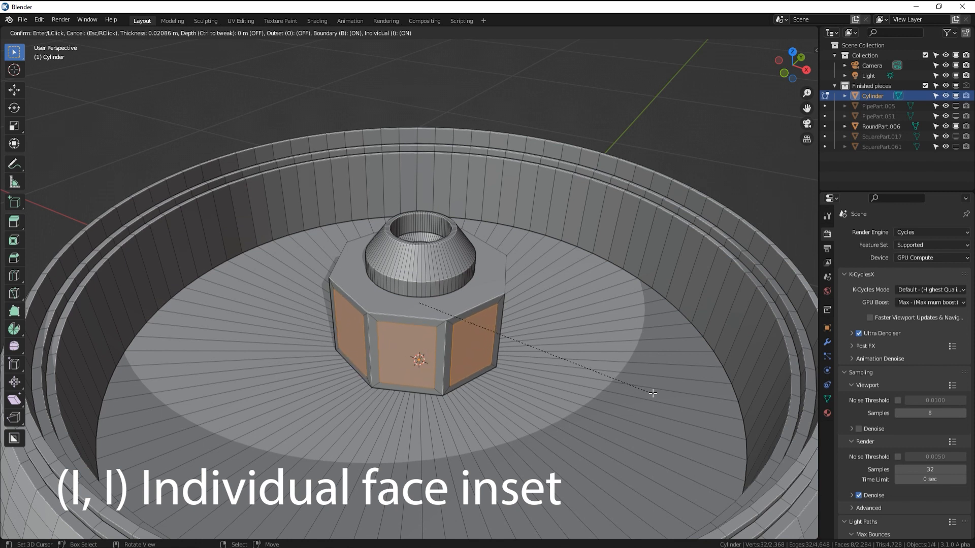
pyautogui.press('i')
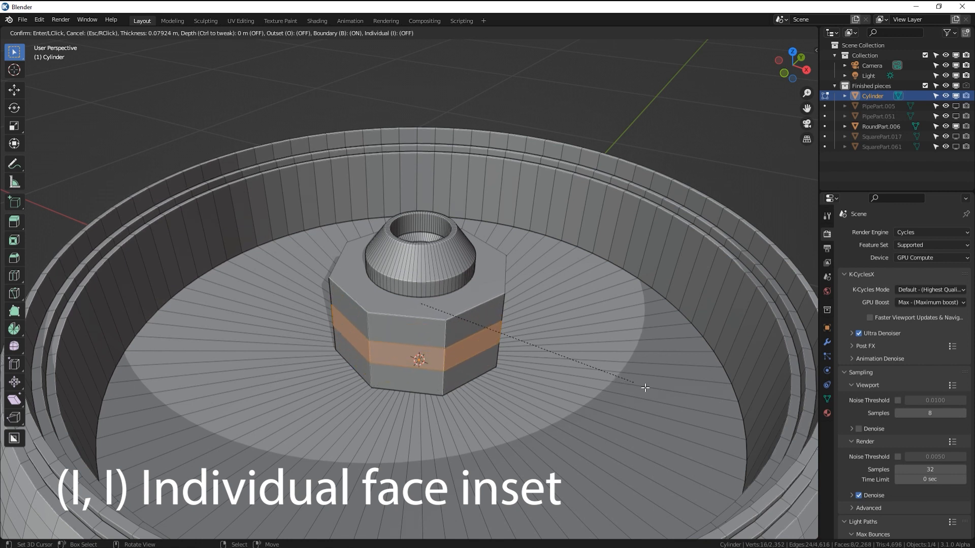
pyautogui.press('i')
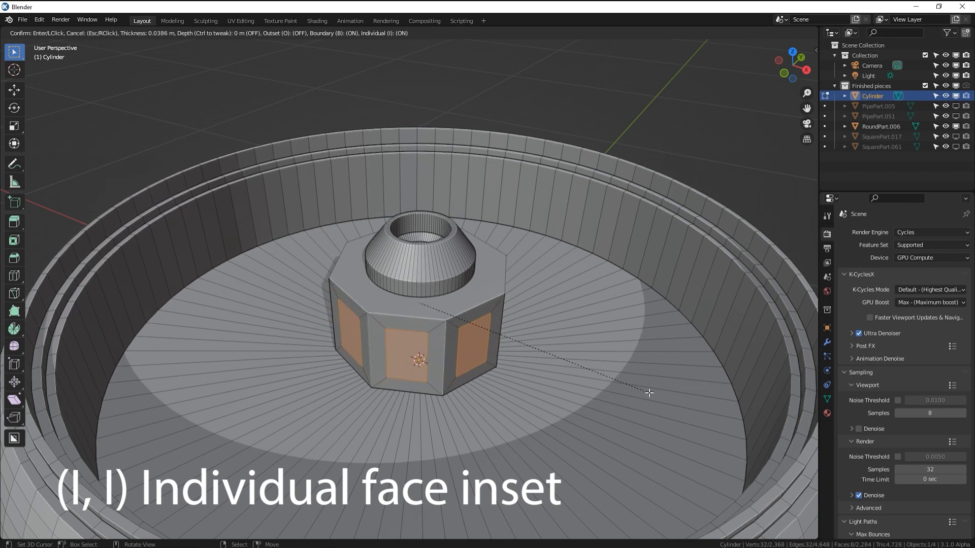
pyautogui.click(650, 393)
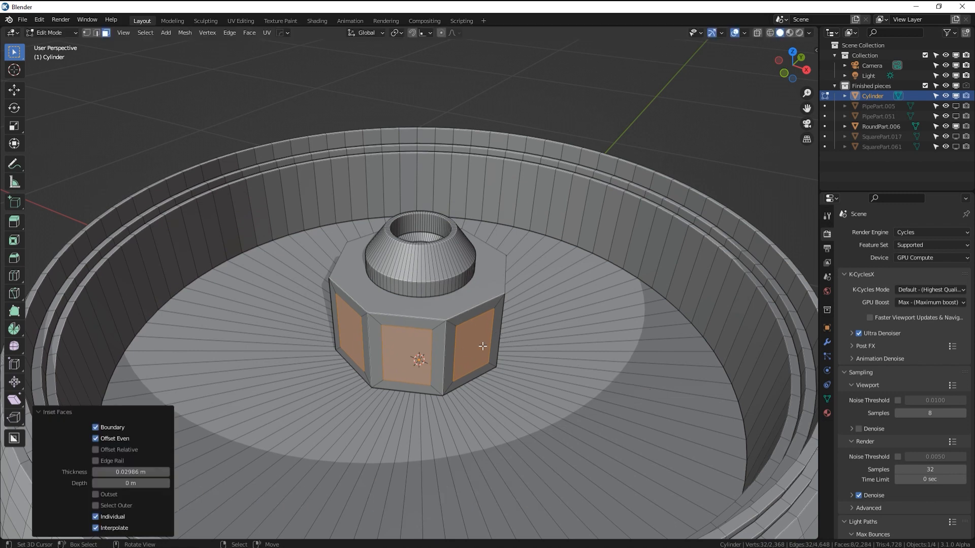
# Set the transform orientation to Normal and the pivot point to Individual Origins
pyautogui.moveTo(422, 339); pyautogui.dragTo(362, 242, button='middle')
pyautogui.click(386, 35)
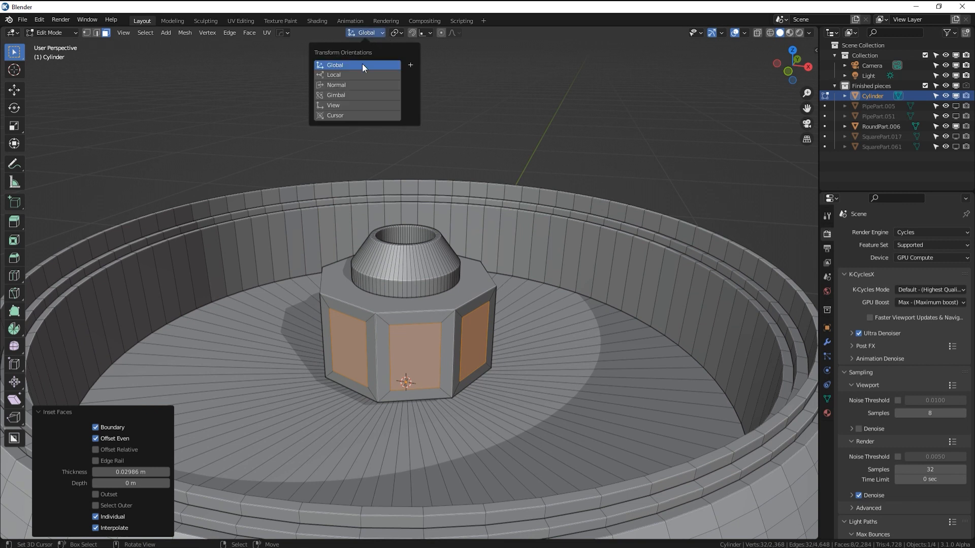
pyautogui.click(352, 86)
pyautogui.click(396, 32)
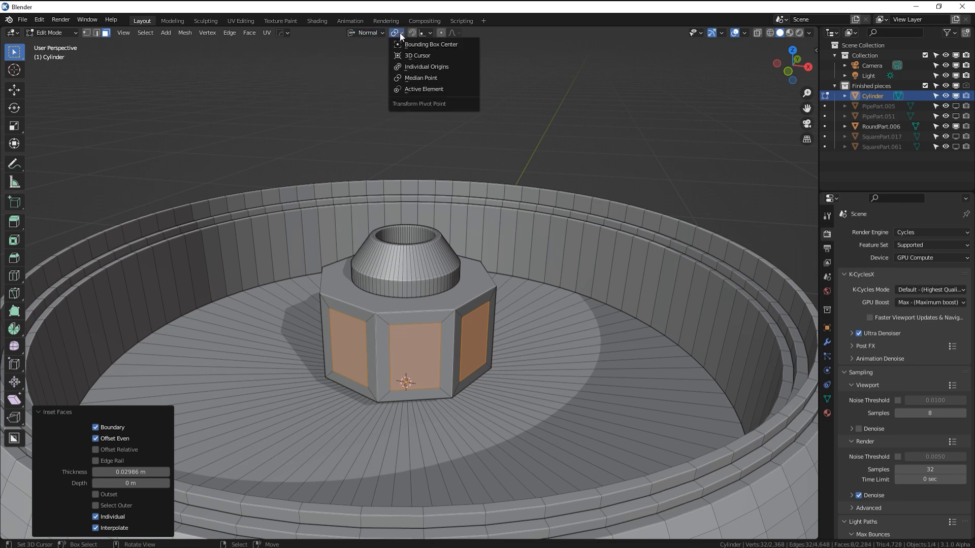
pyautogui.click(418, 71)
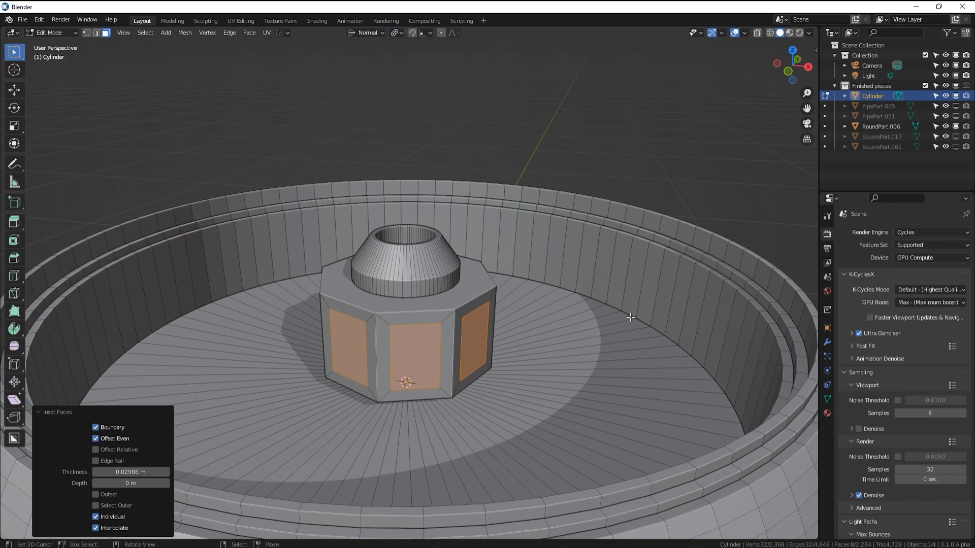
# Scale the octagonal block's inset side panels to about 0.161 along their normal X axis, forming narrow vertical strips
pyautogui.press('s')
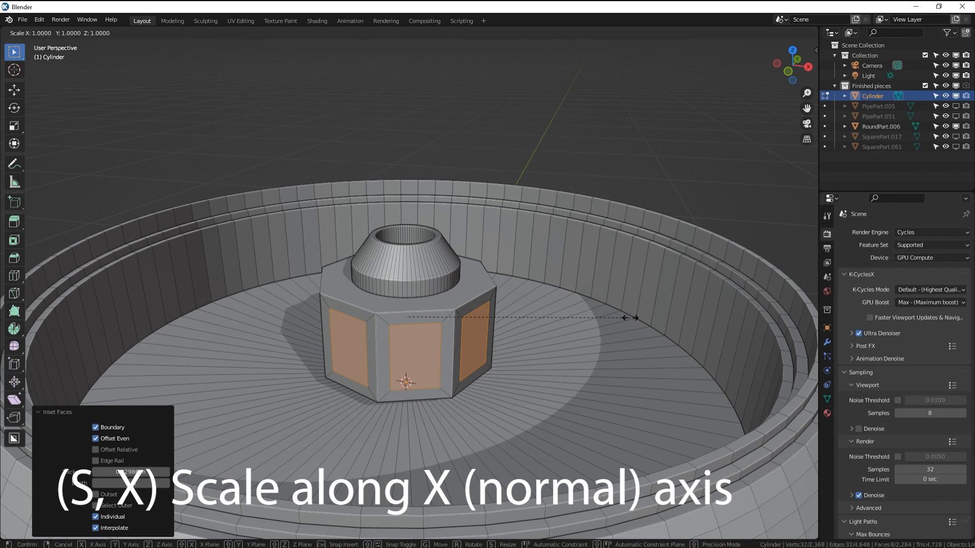
pyautogui.press('x')
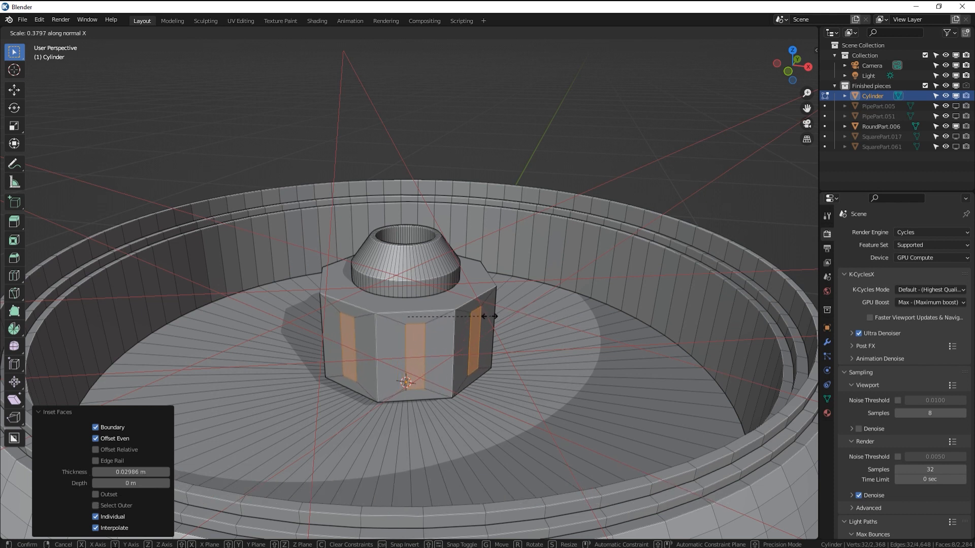
pyautogui.press('y')
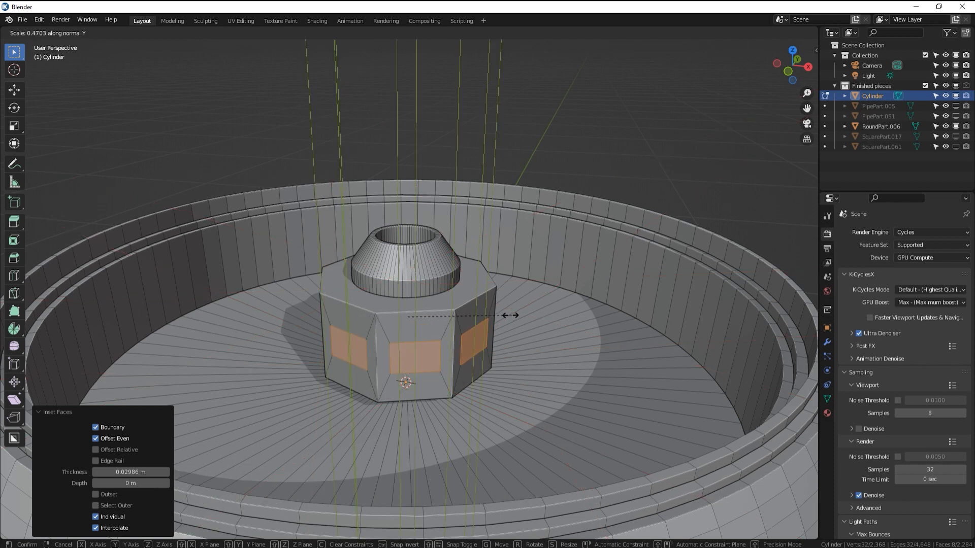
pyautogui.press('z')
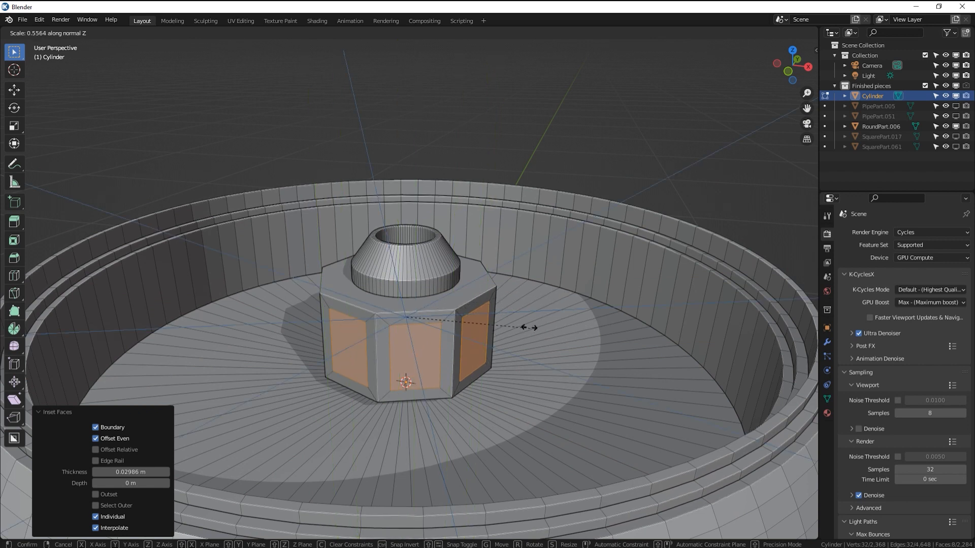
pyautogui.press('x')
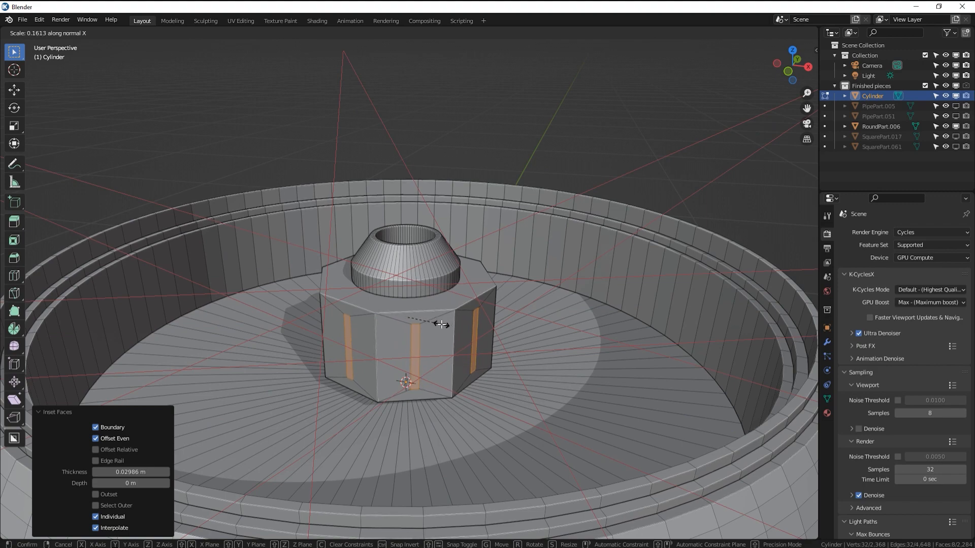
pyautogui.click(440, 324)
pyautogui.moveTo(440, 324); pyautogui.dragTo(239, 298, button='middle')
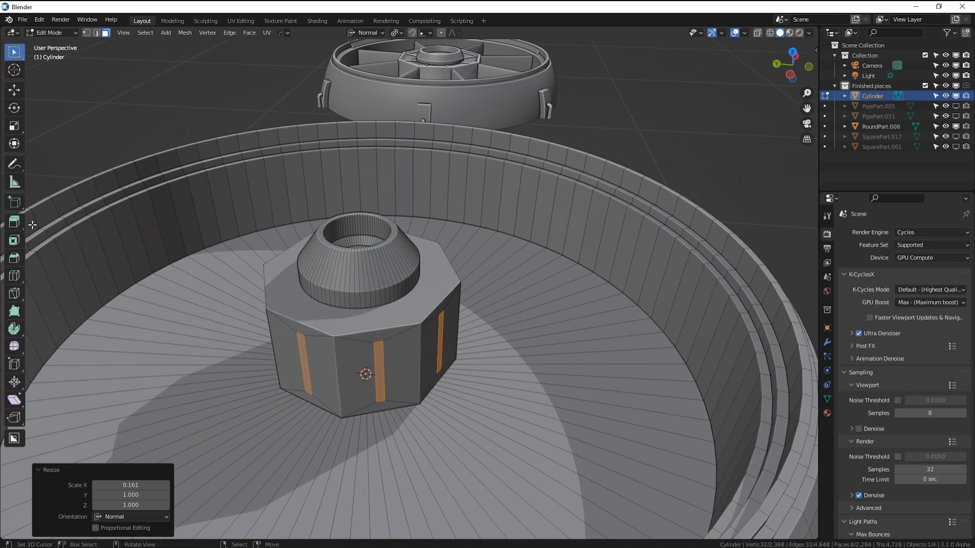
pyautogui.press('e')
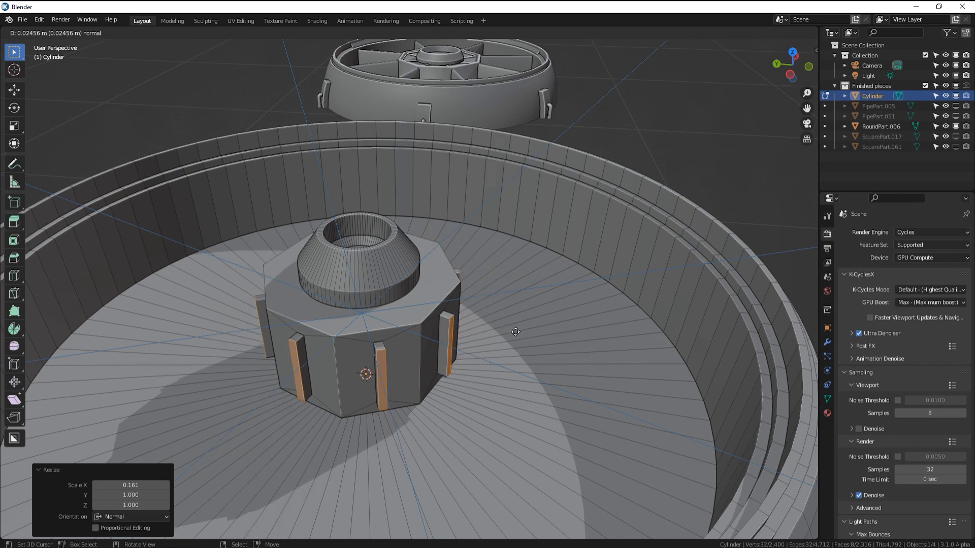
pyautogui.press('Escape')
pyautogui.click(369, 32)
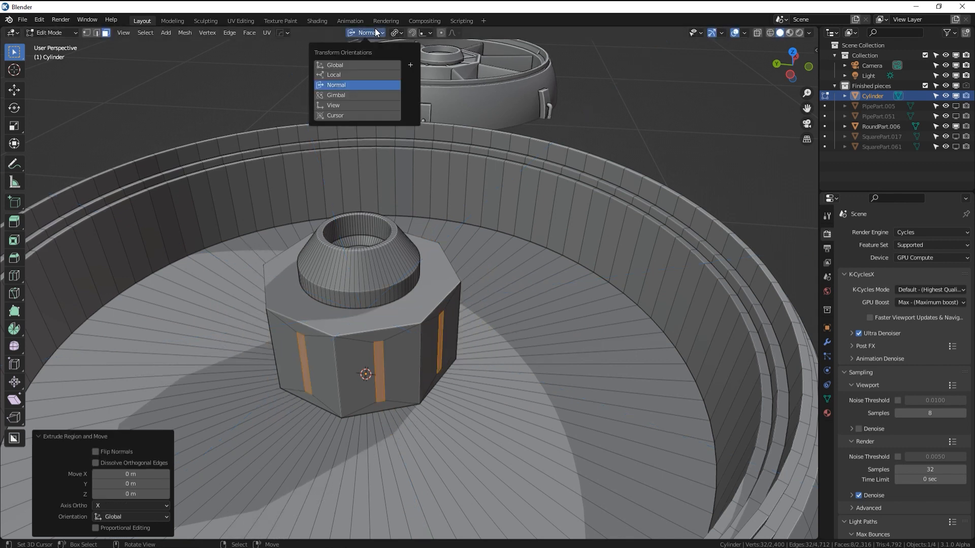
pyautogui.click(395, 33)
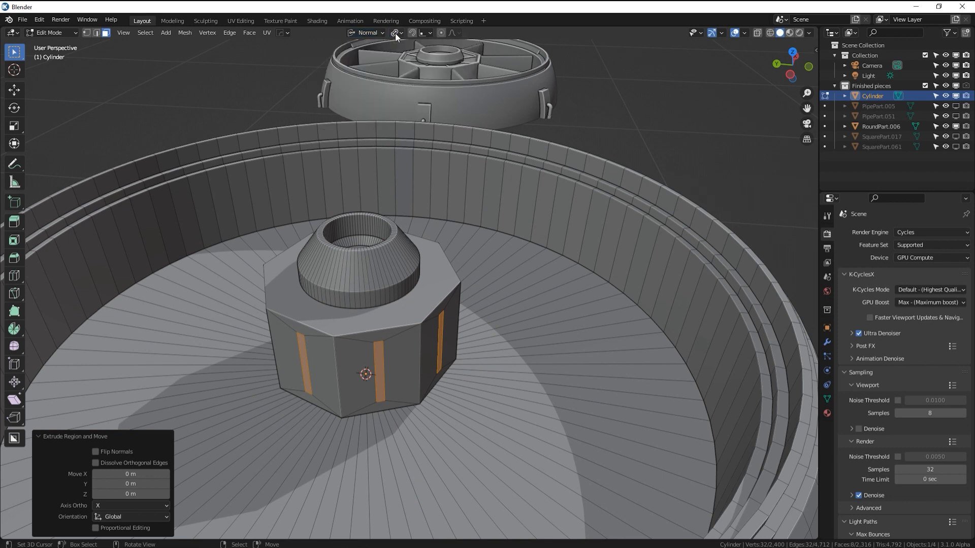
pyautogui.click(395, 33)
pyautogui.click(395, 33)
pyautogui.click(395, 32)
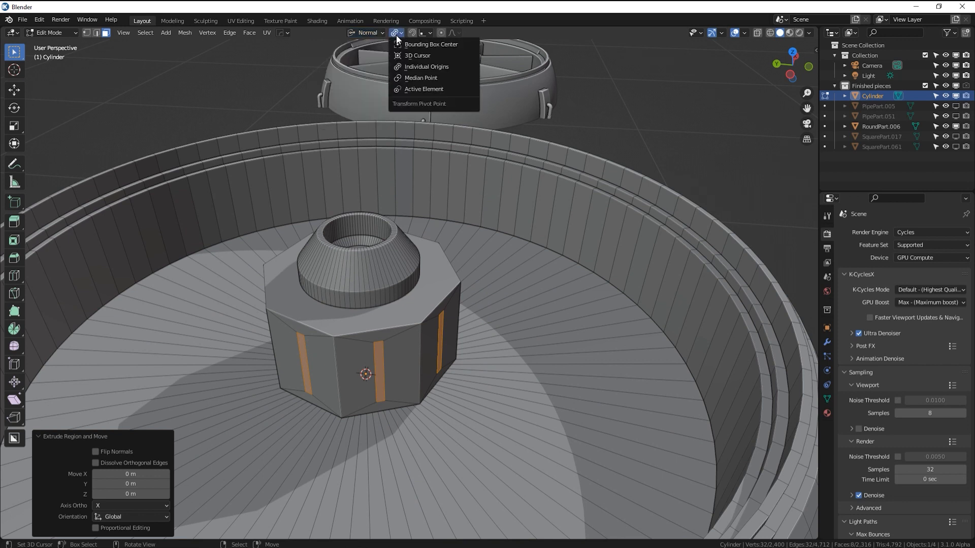
pyautogui.click(410, 69)
# Extrude the strips about 0.591 m outward along their normals into eight radial spokes and switch to edge selection
pyautogui.press('e')
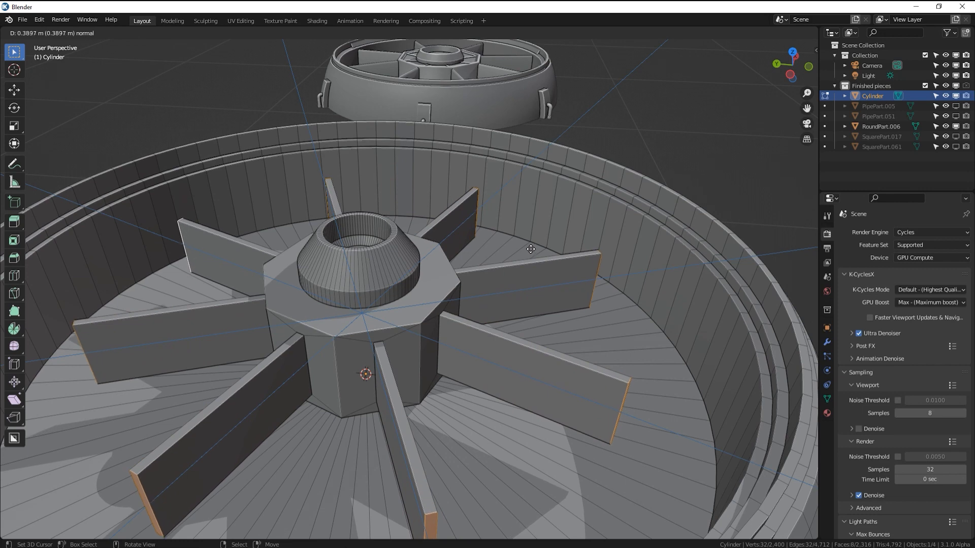
pyautogui.click(547, 167)
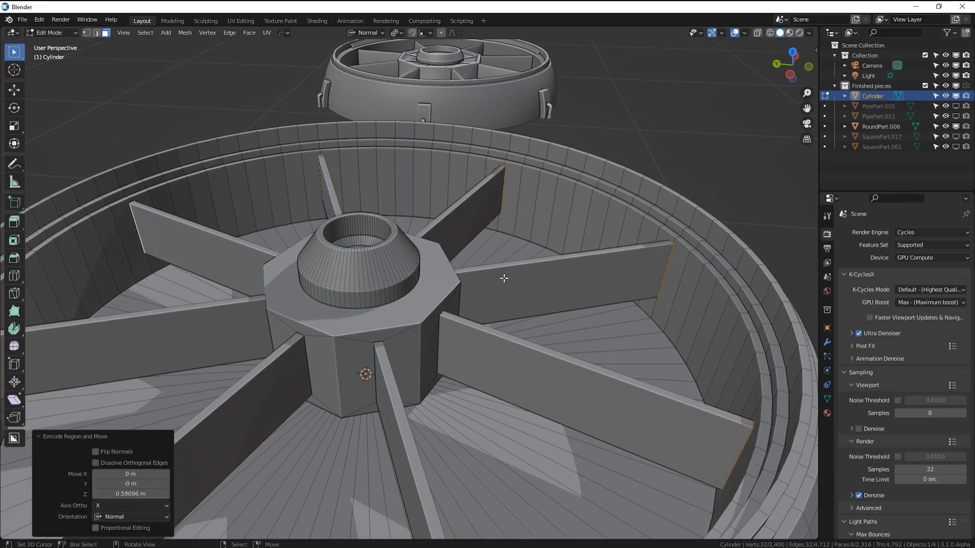
pyautogui.press('Tab')
pyautogui.keyDown('shift'); pyautogui.moveTo(381, 303); pyautogui.dragTo(457, 243, button='middle'); pyautogui.keyUp('shift')
pyautogui.press('Tab')
pyautogui.click(96, 32)
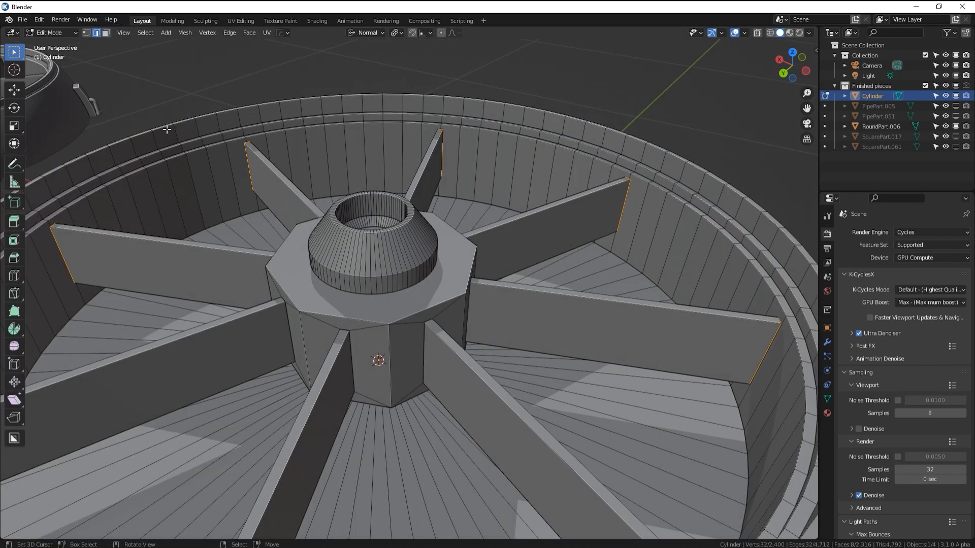
# Pick the upper long edges of one spoke and extend the selection to all edges of similar length
pyautogui.click(220, 252)
pyautogui.moveTo(220, 253); pyautogui.dragTo(272, 312, button='middle')
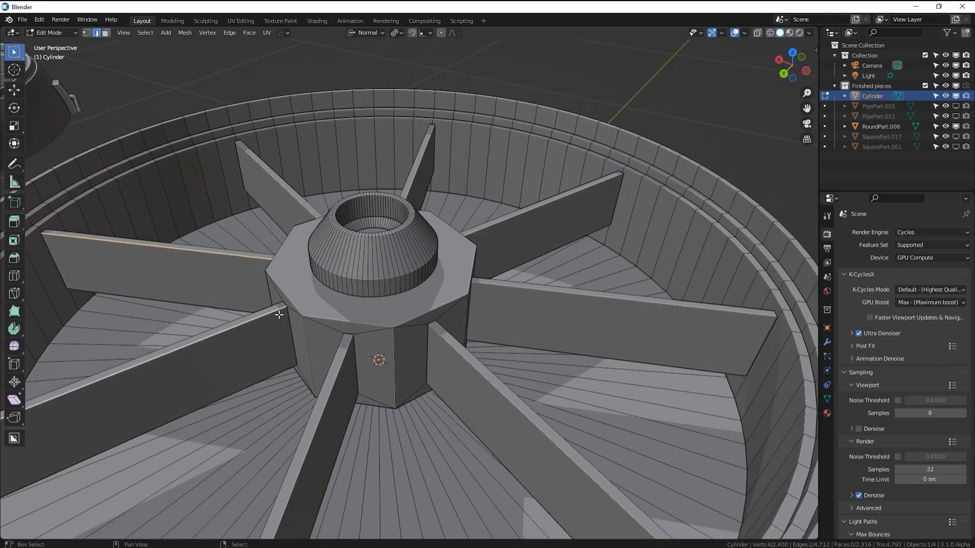
pyautogui.hotkey('shift', 'g')
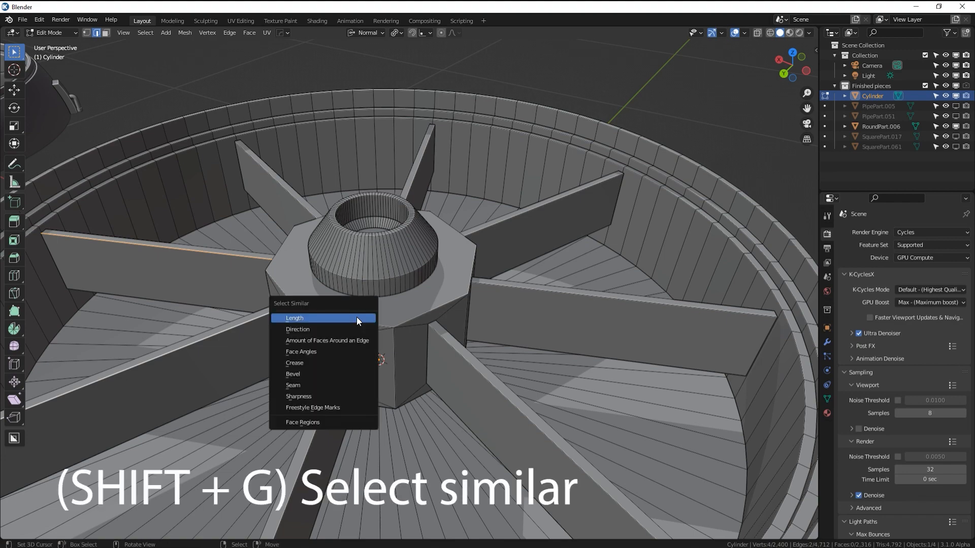
pyautogui.click(356, 317)
pyautogui.scroll(-6, 396, 304)
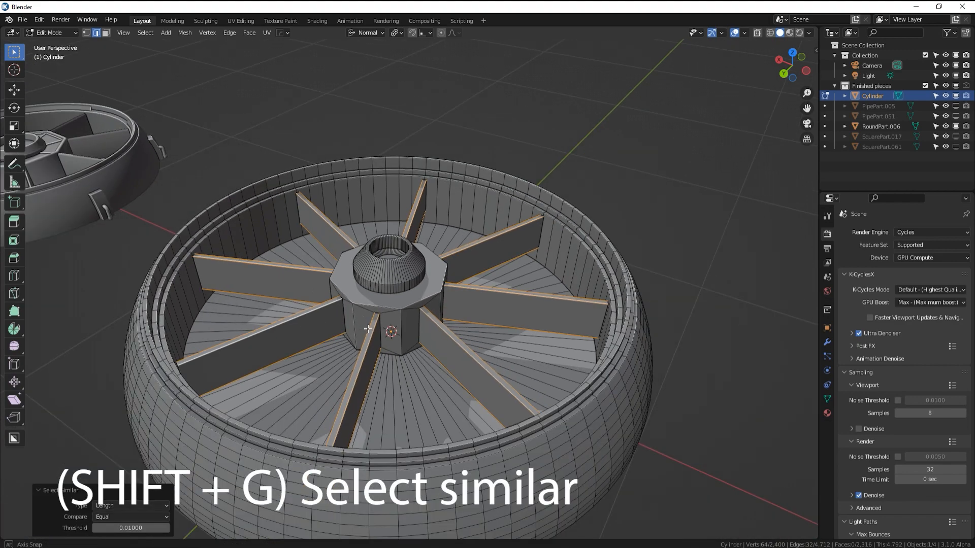
pyautogui.moveTo(401, 304); pyautogui.dragTo(565, 267, button='middle')
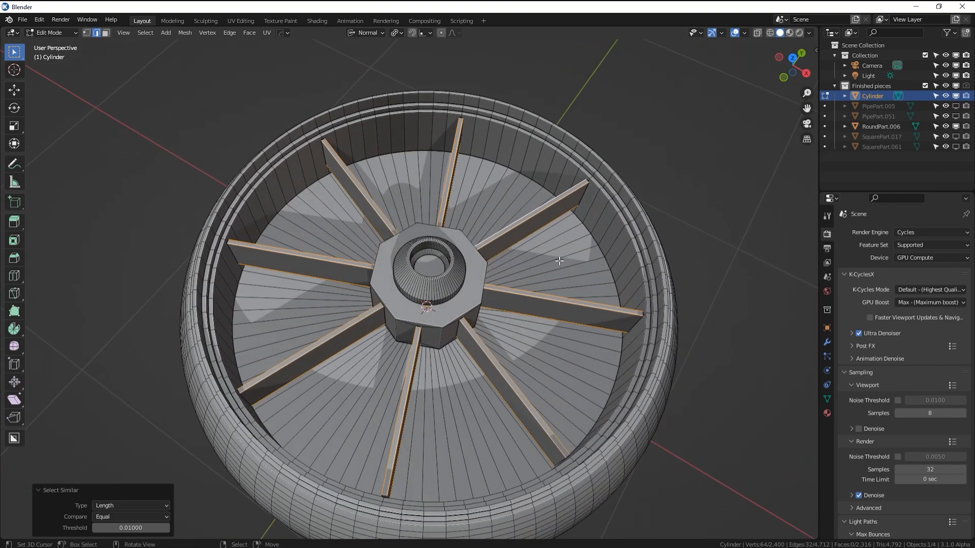
pyautogui.keyDown('shift'); pyautogui.click(559, 260); pyautogui.keyUp('shift')
pyautogui.keyDown('shift'); pyautogui.click(548, 364); pyautogui.keyUp('shift')
pyautogui.keyDown('shift'); pyautogui.click(450, 400); pyautogui.keyUp('shift')
pyautogui.keyDown('shift'); pyautogui.click(392, 366); pyautogui.keyUp('shift')
pyautogui.moveTo(391, 325); pyautogui.dragTo(311, 302, button='middle')
pyautogui.scroll(2, 390, 300)
# Select all long spoke edges by similar length from one upper edge and bevel them about 0.0064 m with one segment
pyautogui.click(349, 309)
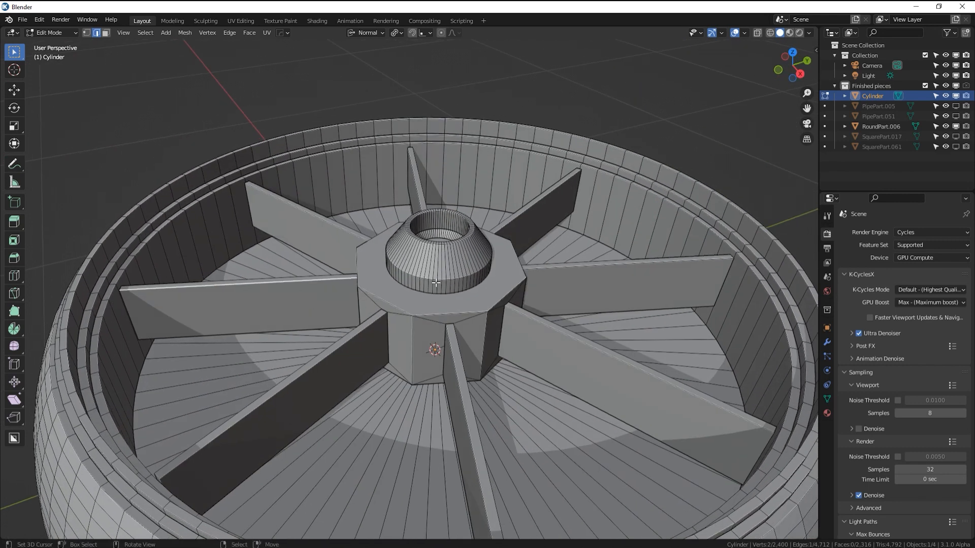
pyautogui.hotkey('shift', 'g')
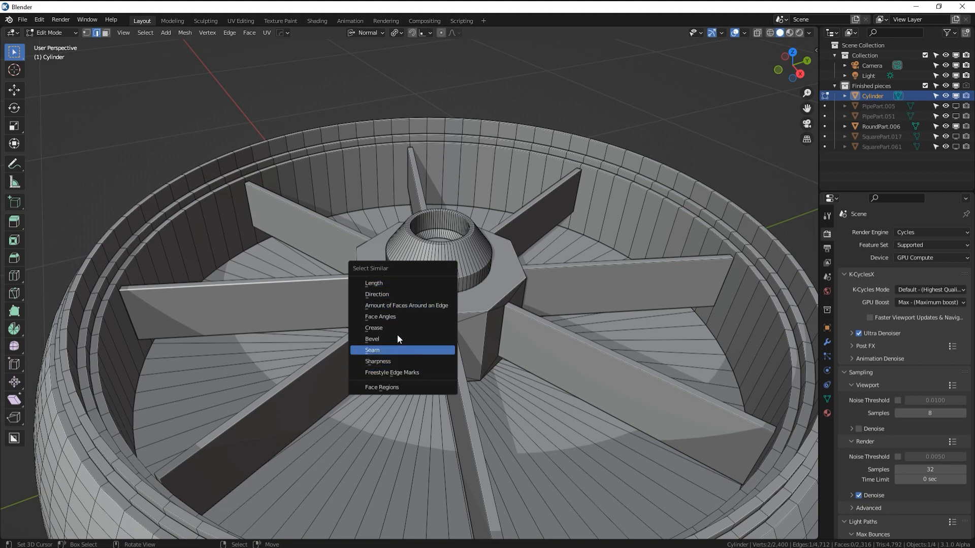
pyautogui.click(388, 283)
pyautogui.moveTo(388, 284); pyautogui.dragTo(407, 316, button='middle')
pyautogui.hotkey('ctrl', 'b')
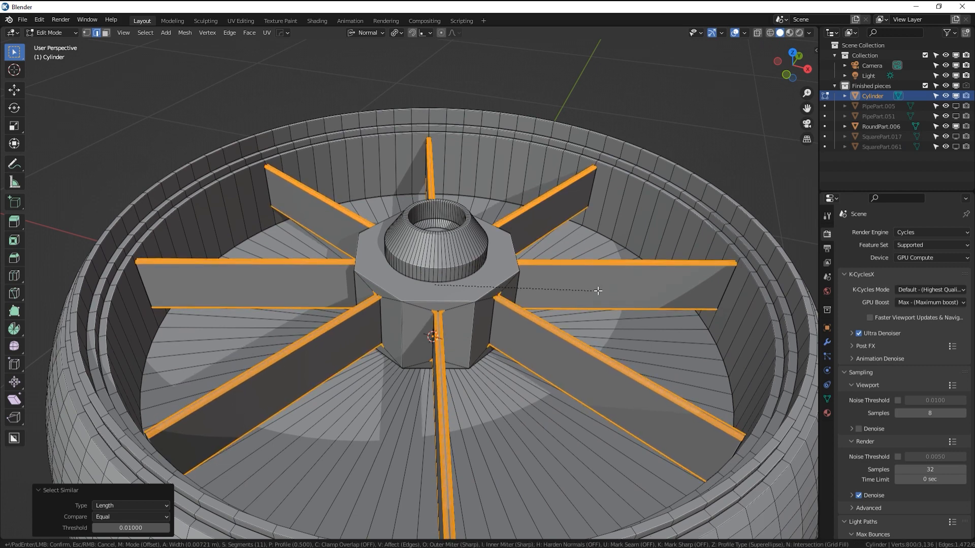
pyautogui.scroll(-10, 598, 291)
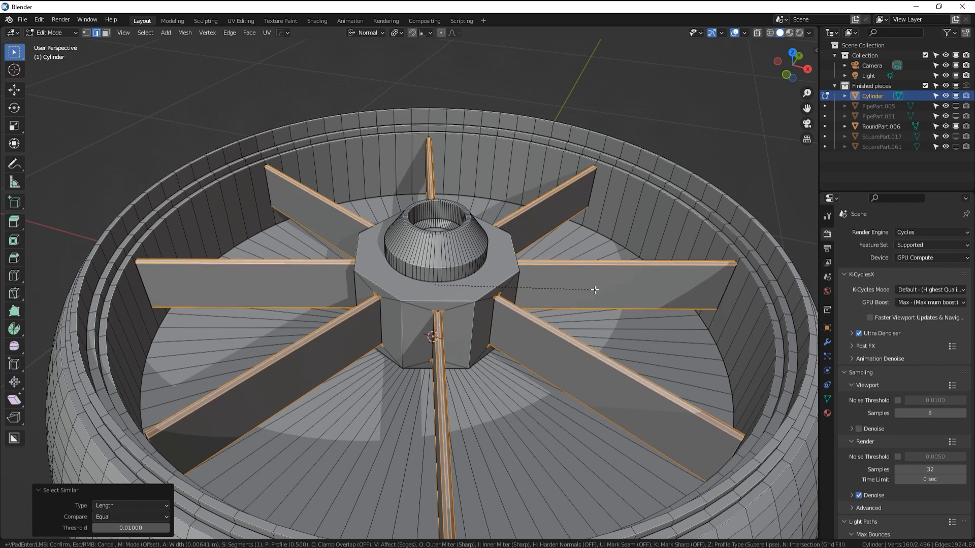
pyautogui.click(595, 290)
# Inspect the bevelled spokes up close and across the whole part in Object Mode
pyautogui.press('Tab')
pyautogui.scroll(8, 540, 292)
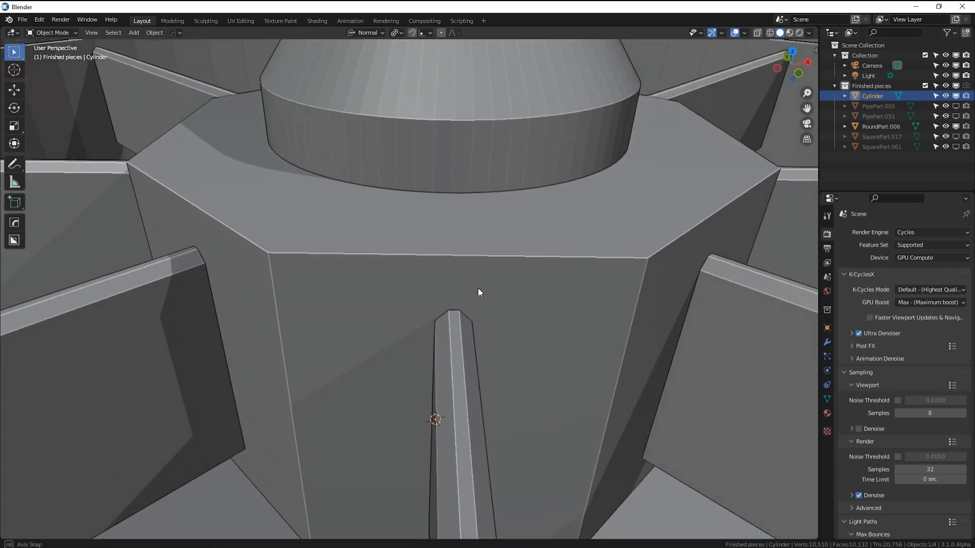
pyautogui.moveTo(477, 288); pyautogui.dragTo(244, 308, button='middle')
pyautogui.scroll(-4, 519, 279)
pyautogui.scroll(-5, 499, 296)
pyautogui.keyDown('shift'); pyautogui.moveTo(677, 264); pyautogui.dragTo(486, 268, button='middle'); pyautogui.keyUp('shift')
pyautogui.scroll(3, 552, 278)
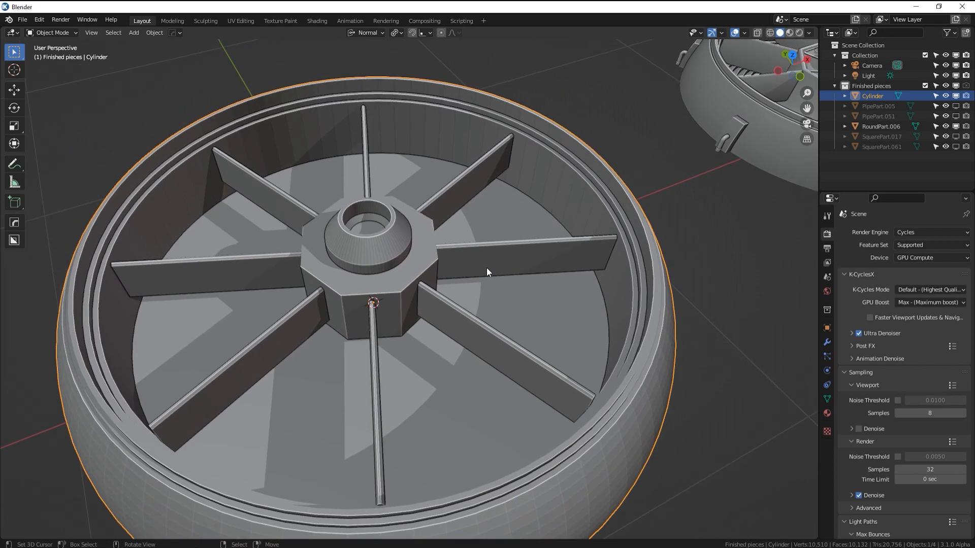
# In Edit Mode, add 14 evenly spaced concentric loop cuts to the well's floor without sliding them
pyautogui.press('Tab')
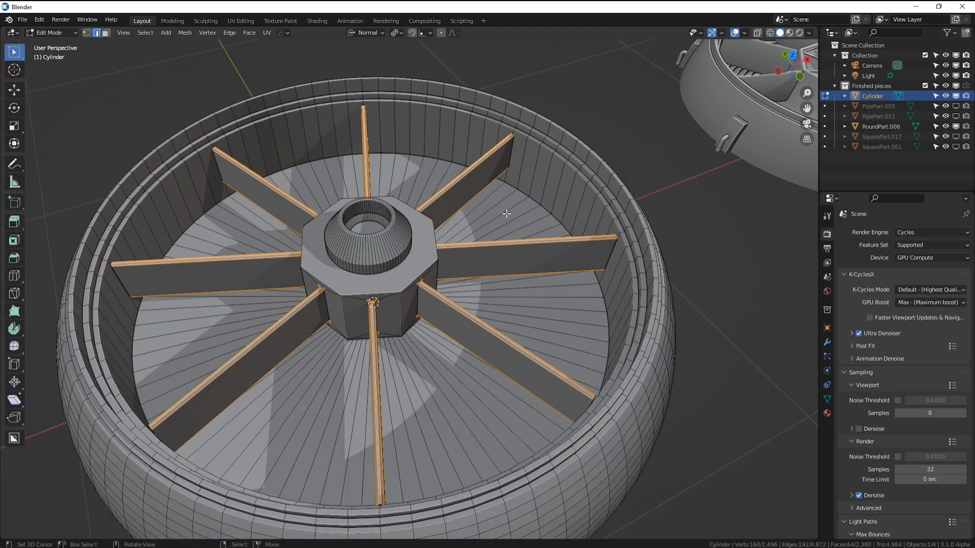
pyautogui.hotkey('ctrl', 'r')
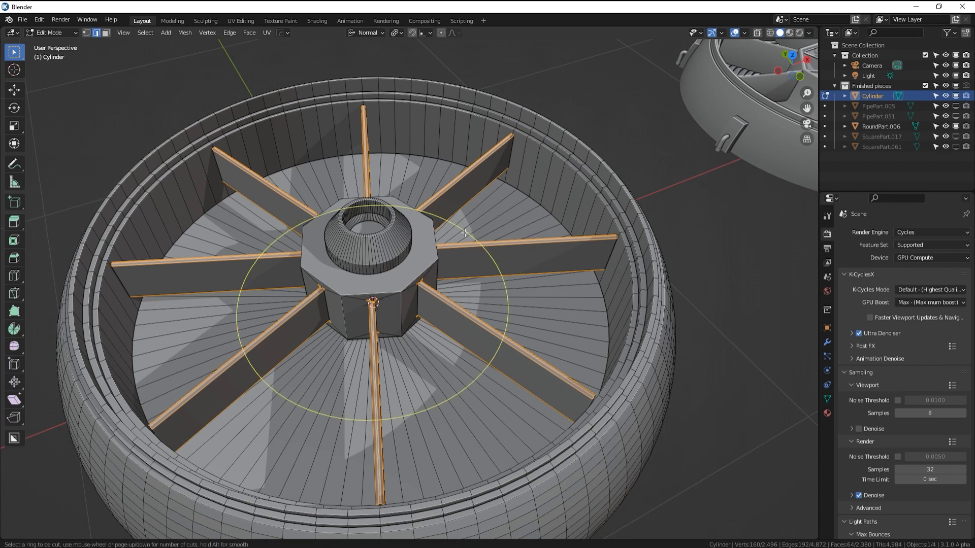
pyautogui.press('KP_Add')
pyautogui.press('KP_Add')
pyautogui.press('KP_Add')
pyautogui.press('KP_Add')
pyautogui.press('KP_Add')
pyautogui.press('KP_Add')
pyautogui.press('KP_Add')
pyautogui.press('KP_Add')
pyautogui.press('KP_Add')
pyautogui.press('KP_Add')
pyautogui.press('KP_Add')
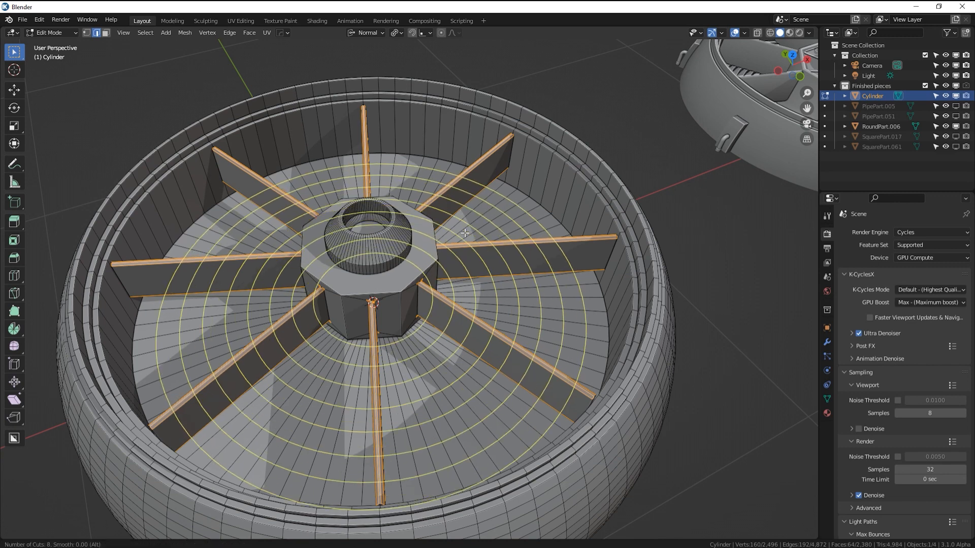
pyautogui.press('KP_Add')
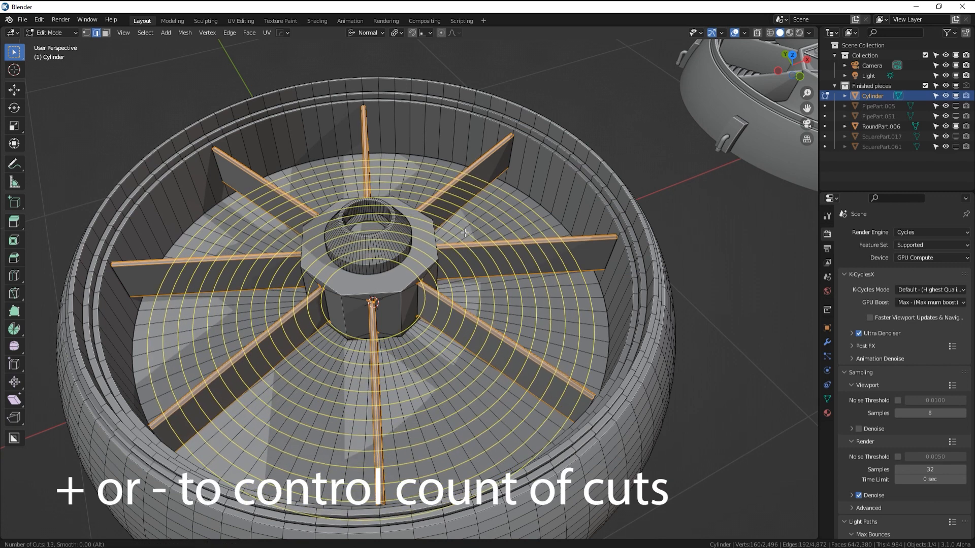
pyautogui.press('KP_Add')
pyautogui.click(467, 232)
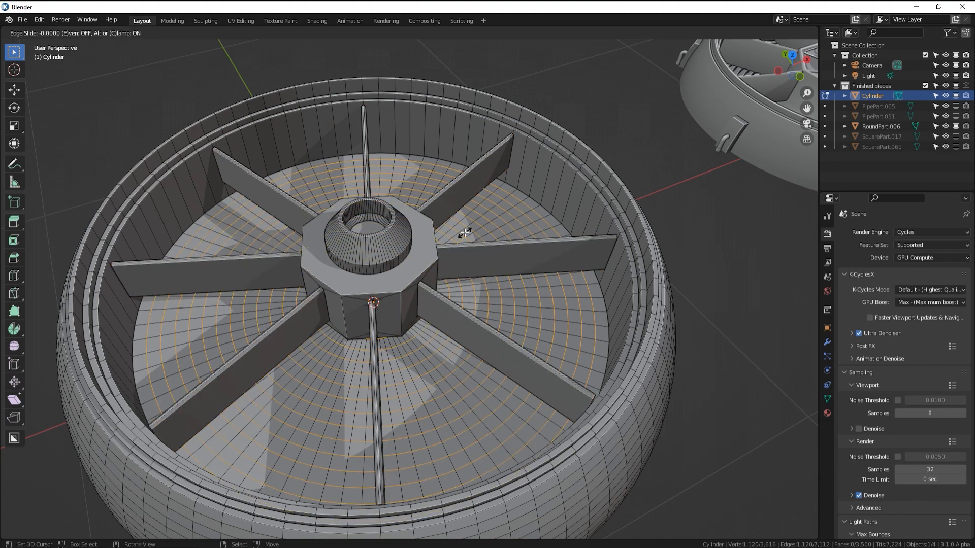
# Bevel the floor's concentric loops about 0.0126 m with two segments, and shrink the selection to the middle loop of each bevel
pyautogui.moveTo(444, 338); pyautogui.dragTo(638, 365, button='middle')
pyautogui.hotkey('ctrl', 'b')
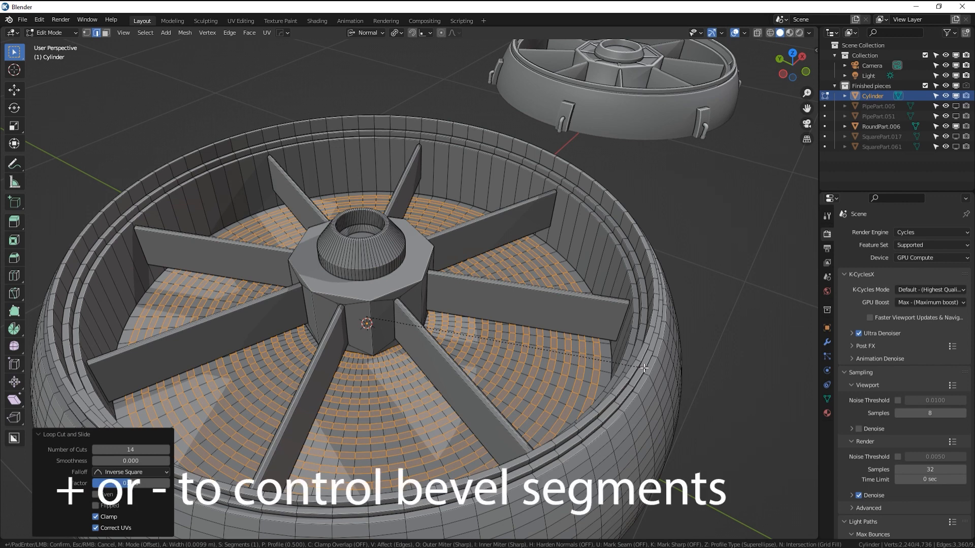
pyautogui.press('KP_Add')
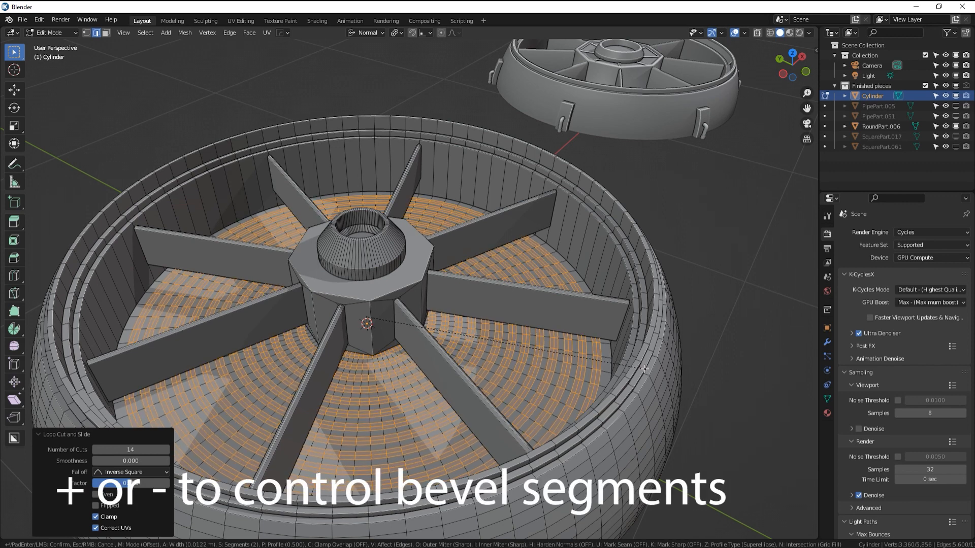
pyautogui.click(644, 369)
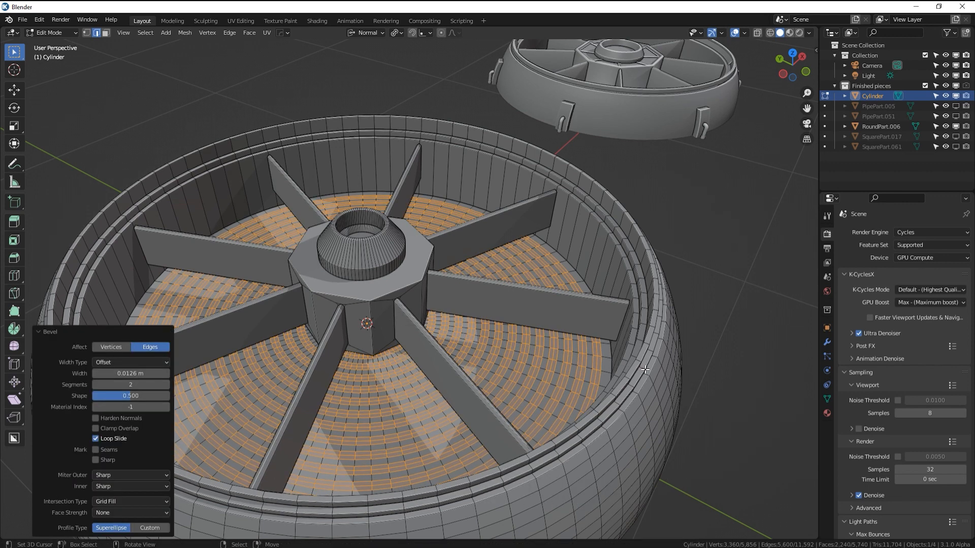
pyautogui.hotkey('ctrl', '-')
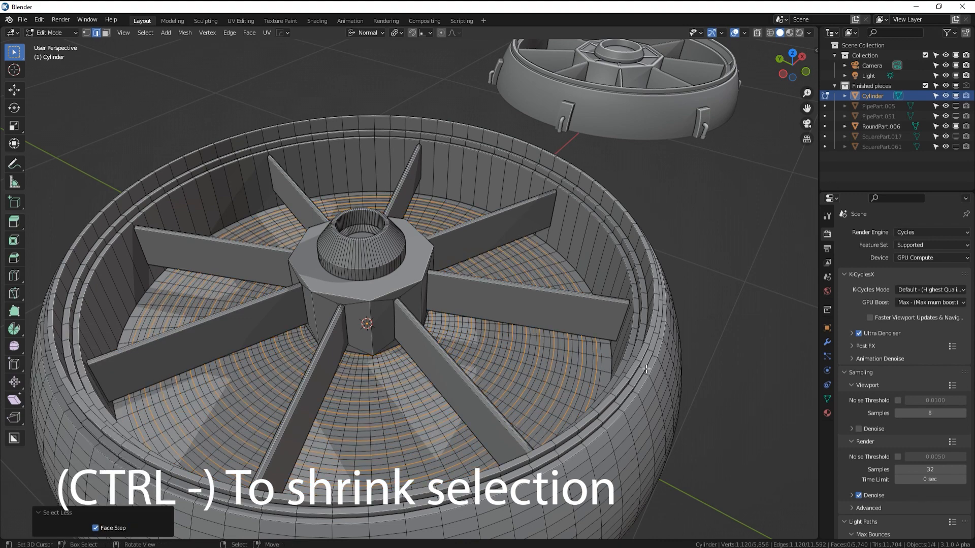
# Raise the middle loop of each bevel on the well's floor about 0.028 m along the normal Z axis and return to Object Mode
pyautogui.scroll(5, 650, 366)
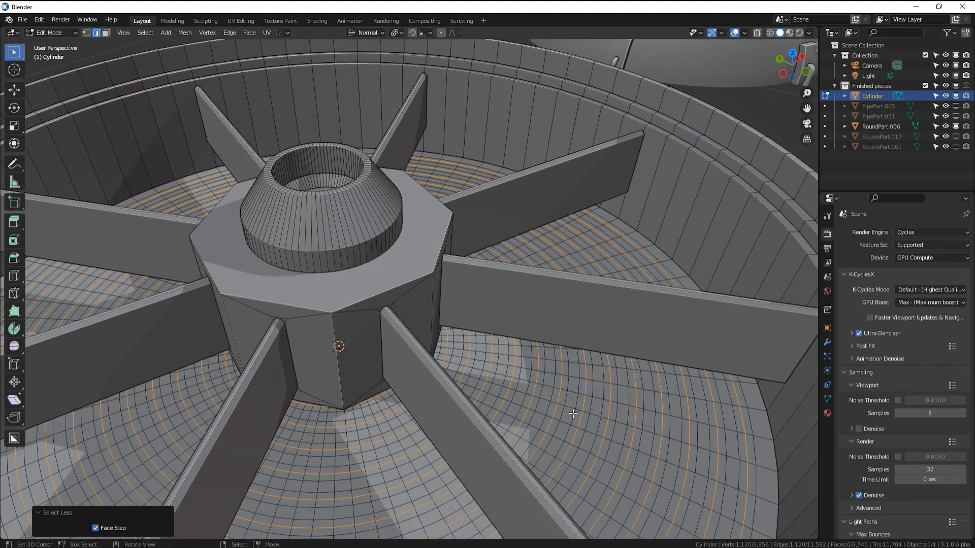
pyautogui.hotkey('ctrl', 'z')
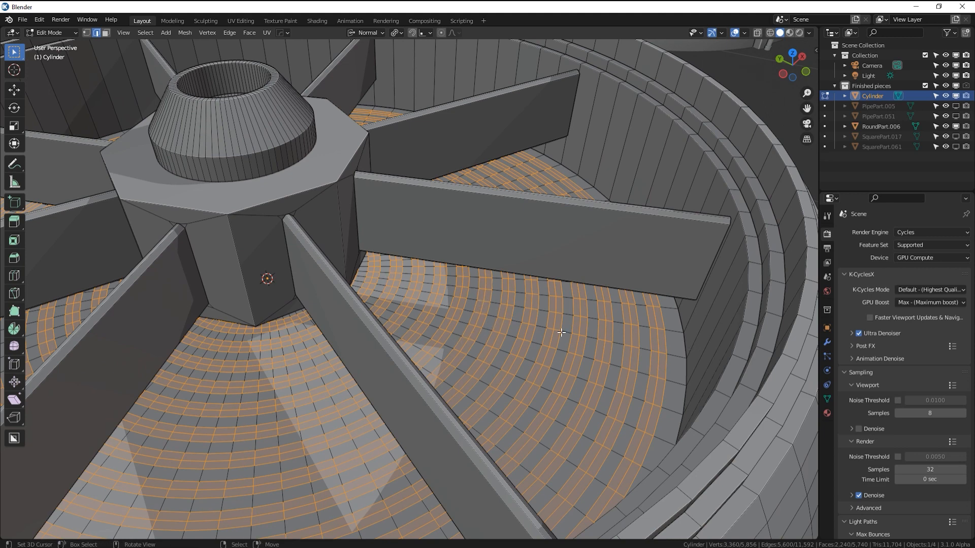
pyautogui.hotkey('ctrl', '-')
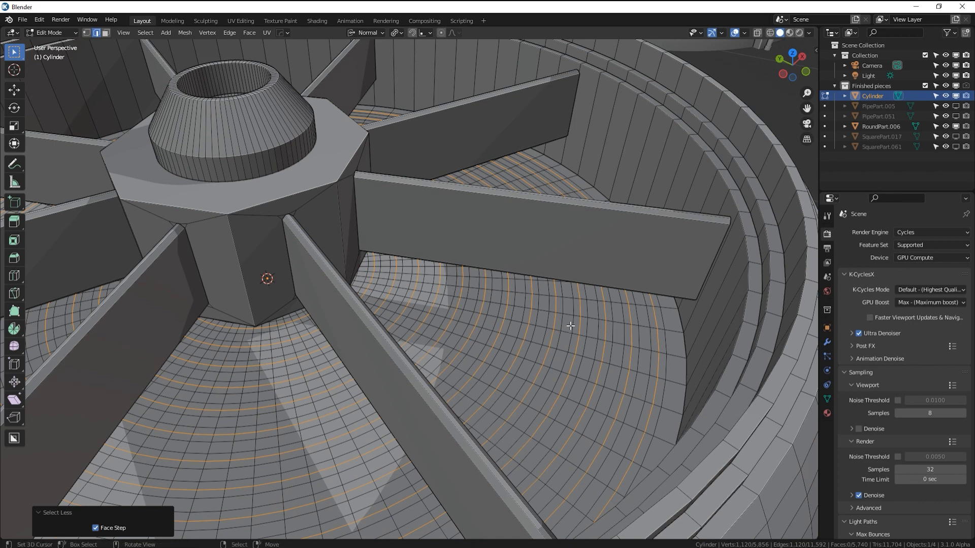
pyautogui.scroll(-5, 570, 326)
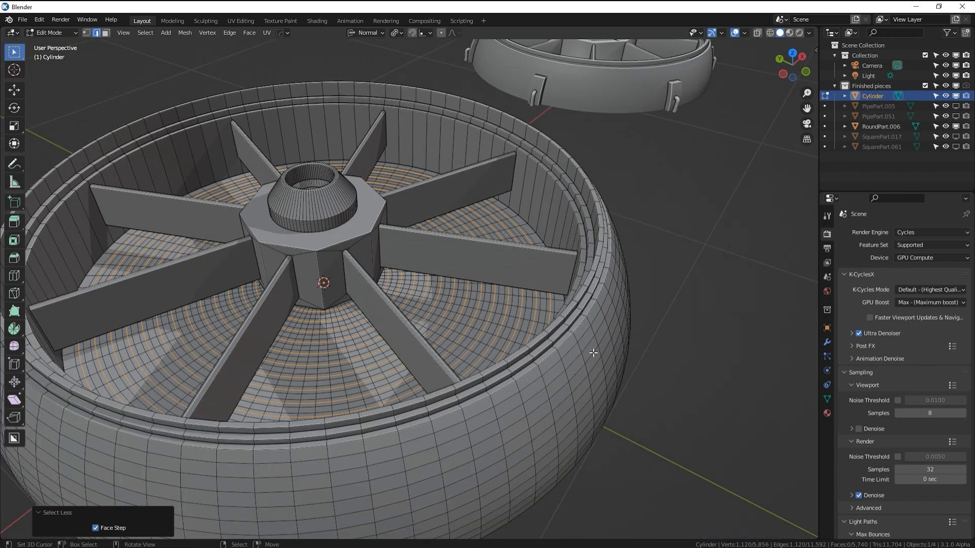
pyautogui.press('e')
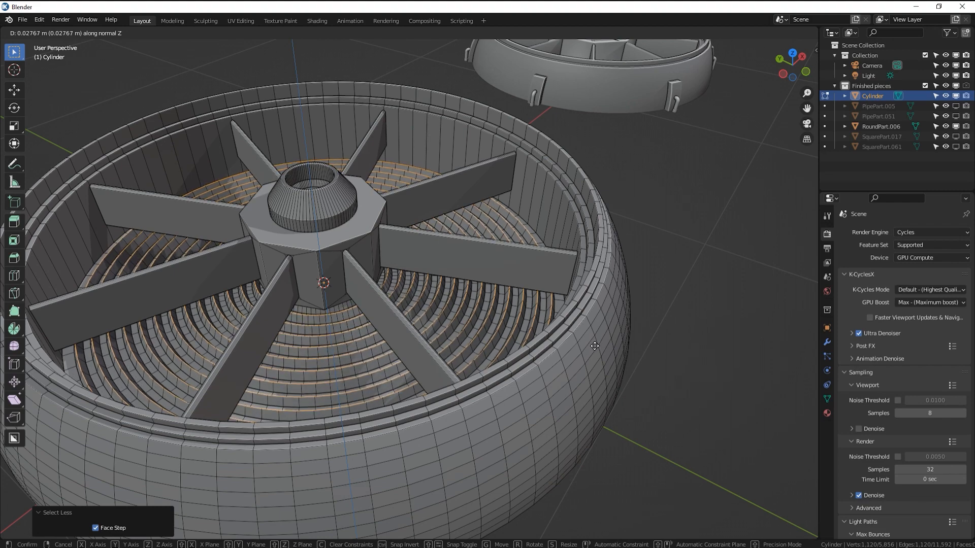
pyautogui.click(594, 346)
pyautogui.moveTo(500, 342); pyautogui.dragTo(529, 344, button='middle')
pyautogui.scroll(-1, 536, 350)
pyautogui.press('Tab')
pyautogui.scroll(-8, 522, 333)
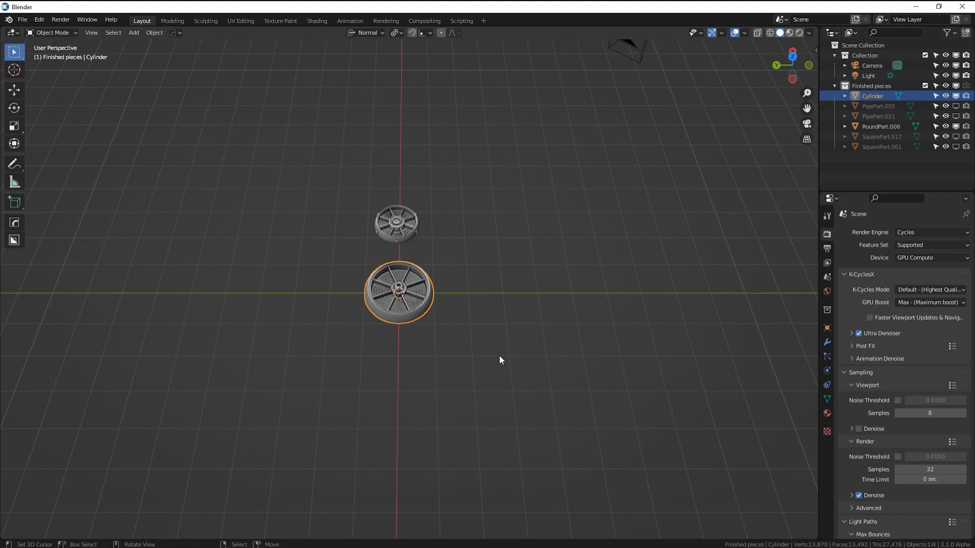
# In Edit Mode, inset the octagonal hub's top face about 0.013 m
pyautogui.scroll(6, 498, 355)
pyautogui.moveTo(506, 301); pyautogui.dragTo(680, 344, button='middle')
pyautogui.scroll(4, 347, 274)
pyautogui.press('Tab')
pyautogui.click(105, 33)
pyautogui.click(266, 231)
pyautogui.scroll(4, 555, 336)
pyautogui.press('i')
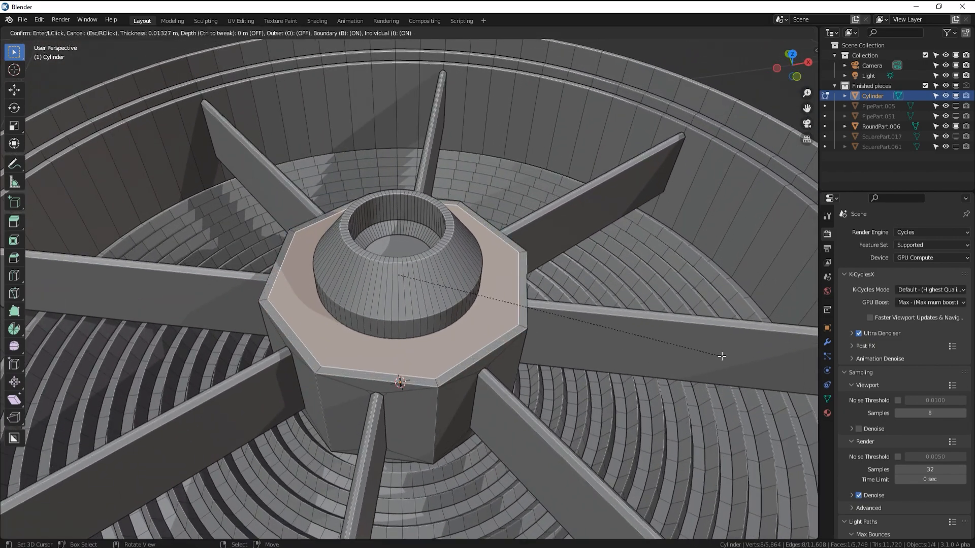
pyautogui.click(722, 357)
# Extrude the inset hub face about 0.019 m downward and inset it again about 0.081 m
pyautogui.press('e')
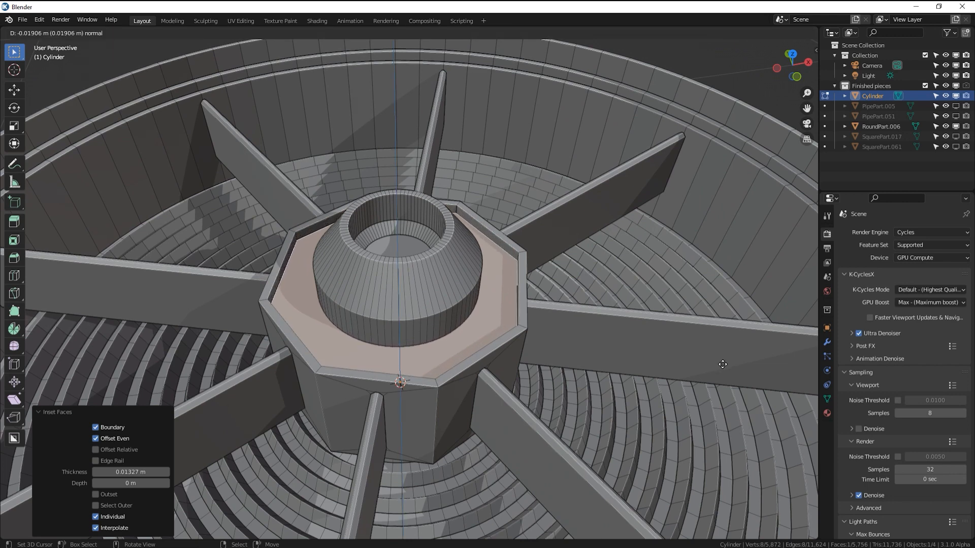
pyautogui.click(722, 364)
pyautogui.press('i')
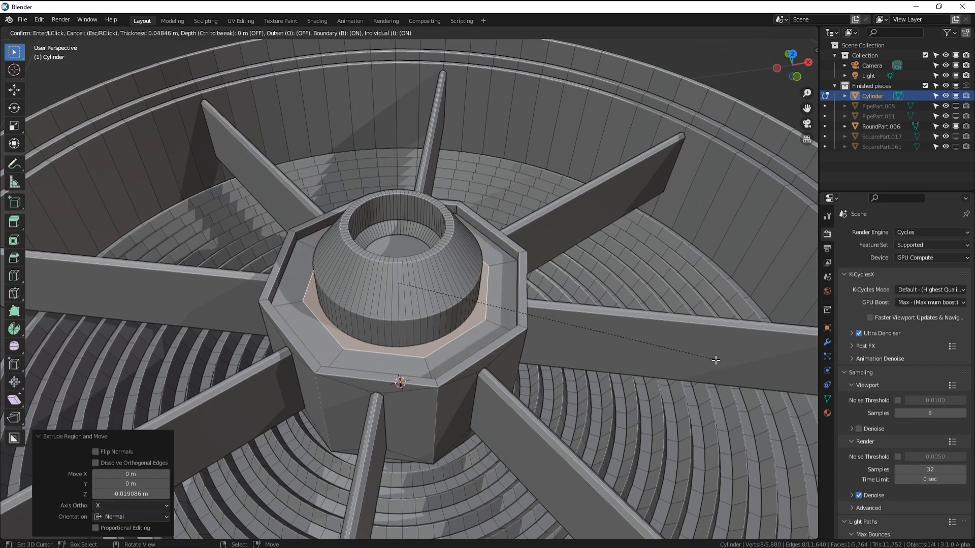
pyautogui.click(650, 341)
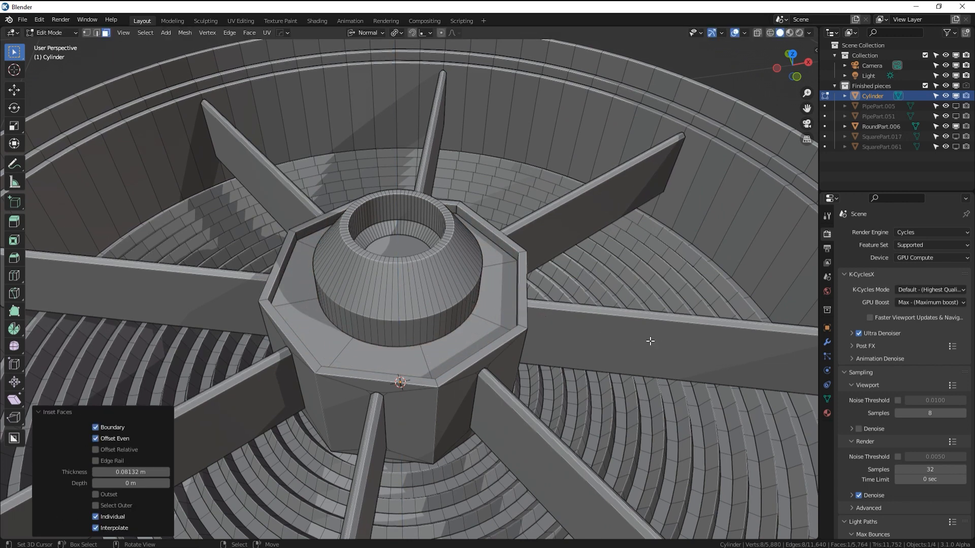
# Select the eight radial corner edges on the hub's recessed top and bevel them about 0.007 m with one segment
pyautogui.click(99, 32)
pyautogui.click(347, 350)
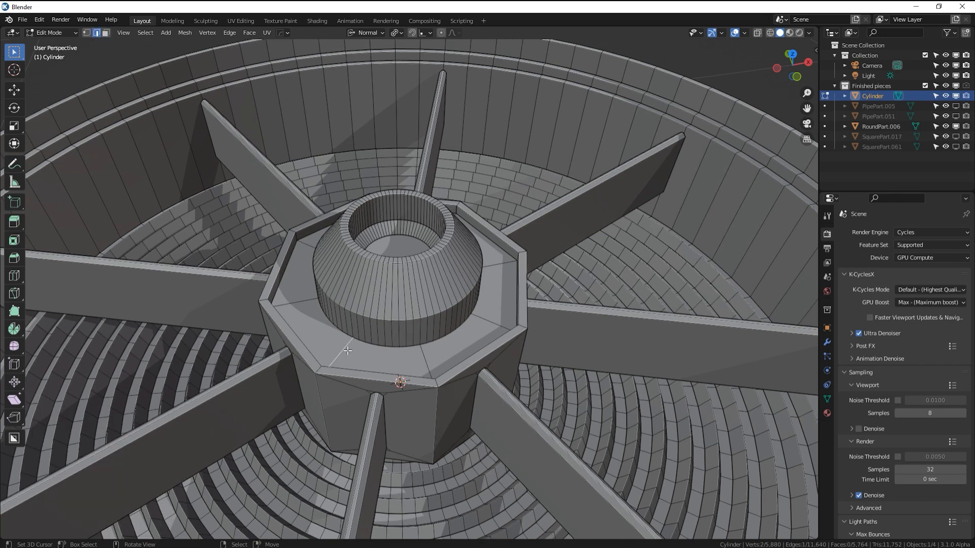
pyautogui.hotkey('shift', 'g')
pyautogui.click(394, 350)
pyautogui.click(293, 299)
pyautogui.keyDown('shift'); pyautogui.click(339, 352); pyautogui.keyUp('shift')
pyautogui.keyDown('shift'); pyautogui.click(429, 358); pyautogui.keyUp('shift')
pyautogui.keyDown('shift'); pyautogui.click(492, 319); pyautogui.keyUp('shift')
pyautogui.moveTo(492, 319); pyautogui.dragTo(498, 309, button='middle')
pyautogui.keyDown('shift'); pyautogui.click(499, 307); pyautogui.keyUp('shift')
pyautogui.keyDown('shift'); pyautogui.click(447, 251); pyautogui.keyUp('shift')
pyautogui.keyDown('shift'); pyautogui.click(373, 239); pyautogui.keyUp('shift')
pyautogui.keyDown('shift'); pyautogui.click(297, 289); pyautogui.keyUp('shift')
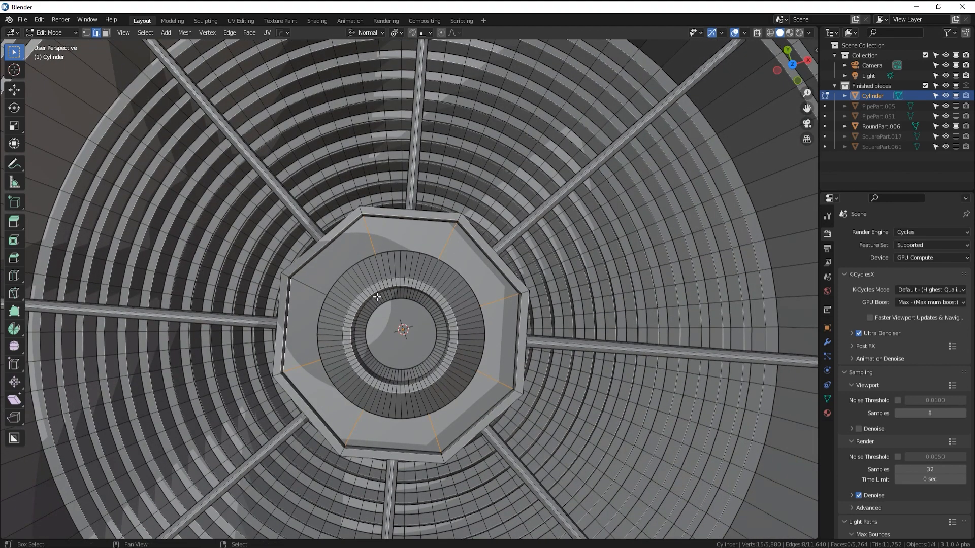
pyautogui.moveTo(297, 289); pyautogui.dragTo(355, 239, button='middle')
pyautogui.hotkey('ctrl', 'b')
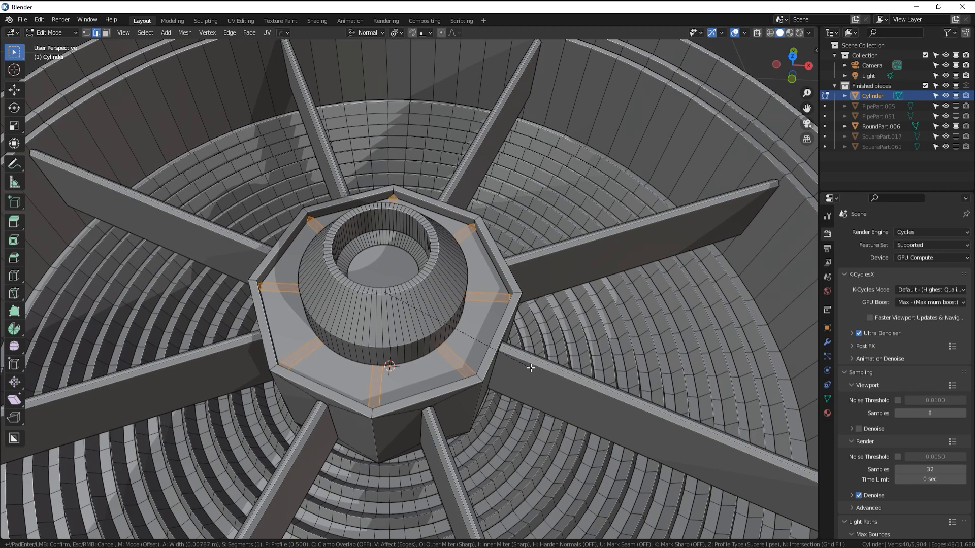
pyautogui.click(530, 368)
pyautogui.moveTo(531, 367); pyautogui.dragTo(542, 357, button='middle')
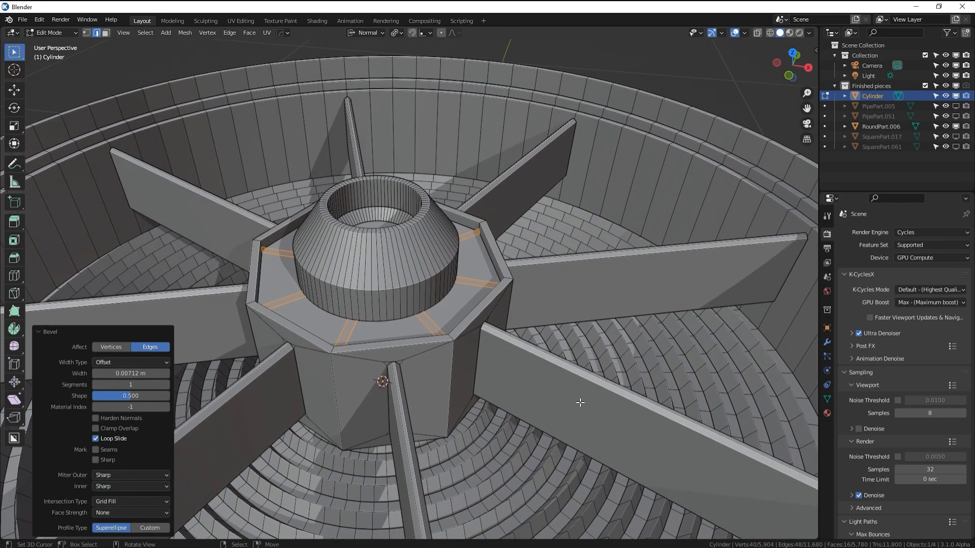
# Select the eight narrow strip faces at the corners of the hub's recessed top and extrude them upward into ribs
pyautogui.click(105, 33)
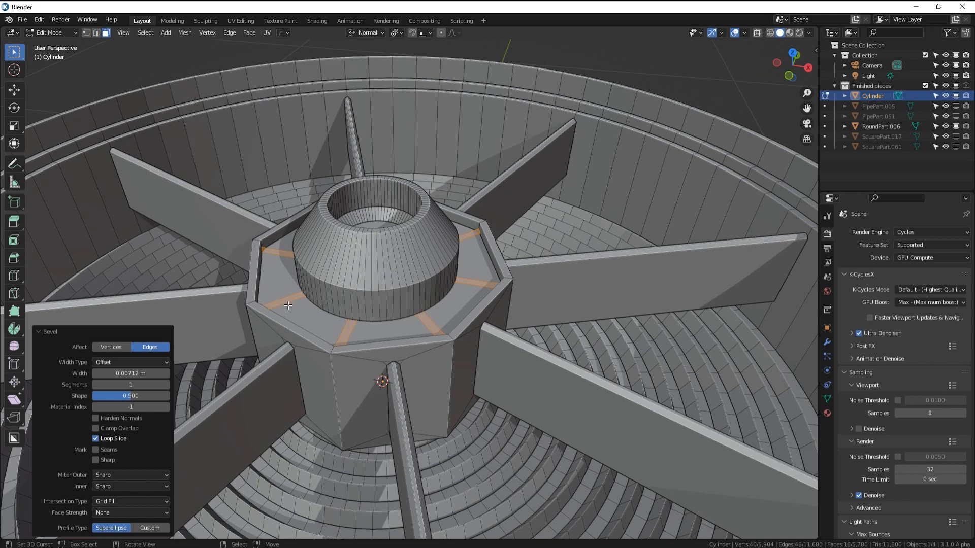
pyautogui.click(288, 303)
pyautogui.keyDown('shift'); pyautogui.click(287, 254); pyautogui.keyUp('shift')
pyautogui.keyDown('shift'); pyautogui.click(346, 332); pyautogui.keyUp('shift')
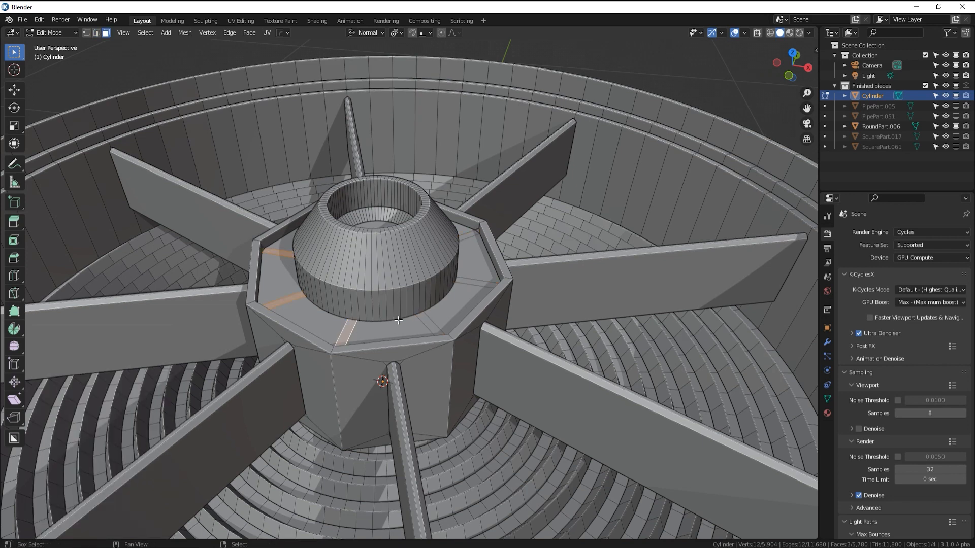
pyautogui.keyDown('shift'); pyautogui.click(429, 323); pyautogui.keyUp('shift')
pyautogui.moveTo(465, 278); pyautogui.dragTo(447, 300, button='middle')
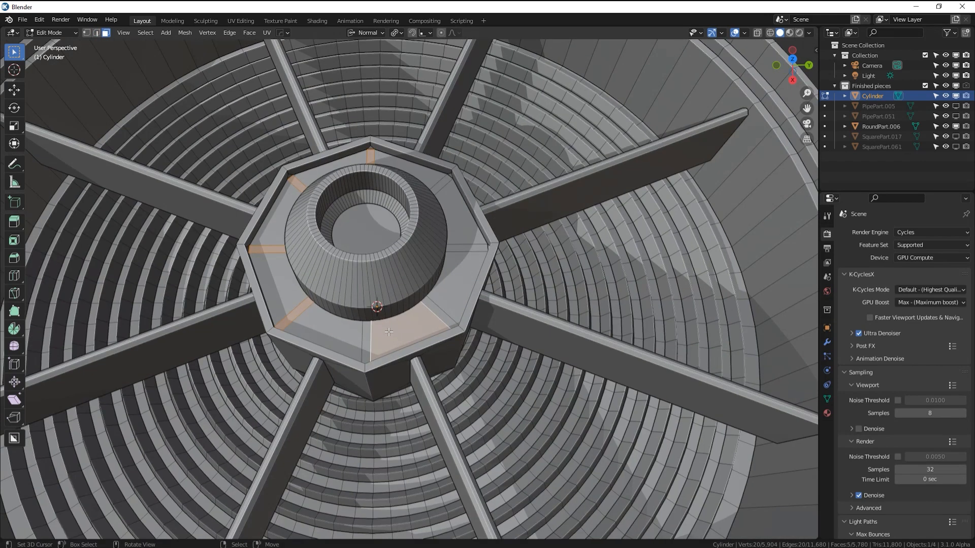
pyautogui.keyDown('shift'); pyautogui.click(365, 340); pyautogui.keyUp('shift')
pyautogui.keyDown('shift'); pyautogui.click(435, 306); pyautogui.keyUp('shift')
pyautogui.keyDown('shift'); pyautogui.click(465, 250); pyautogui.keyUp('shift')
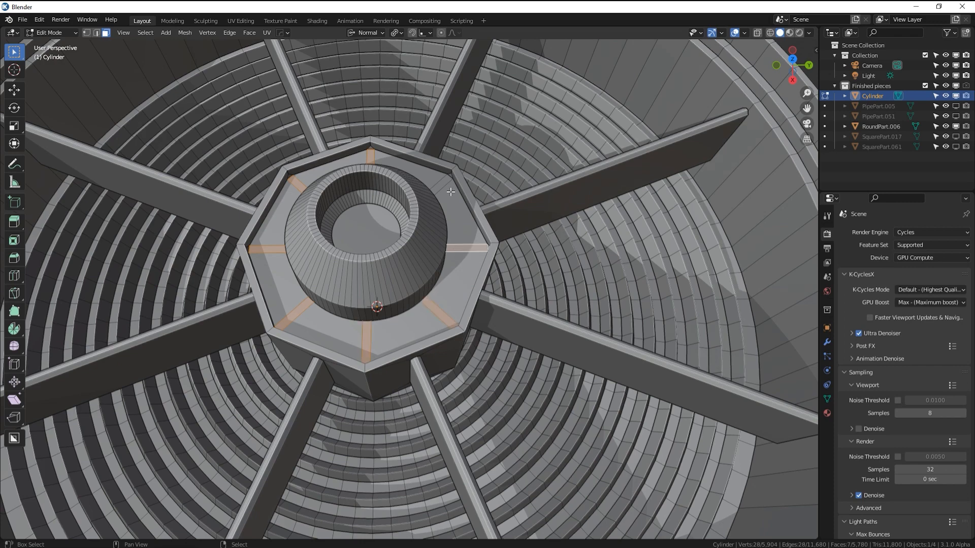
pyautogui.keyDown('shift'); pyautogui.click(442, 185); pyautogui.keyUp('shift')
pyautogui.moveTo(442, 185); pyautogui.dragTo(516, 404, button='middle')
pyautogui.press('e')
pyautogui.click(533, 359)
# Following the finished piece's side brackets, select a block of eight faces low on the outer wall and duplicate it in place
pyautogui.press('Tab')
pyautogui.scroll(-5, 515, 404)
pyautogui.moveTo(520, 447); pyautogui.dragTo(477, 273, button='middle')
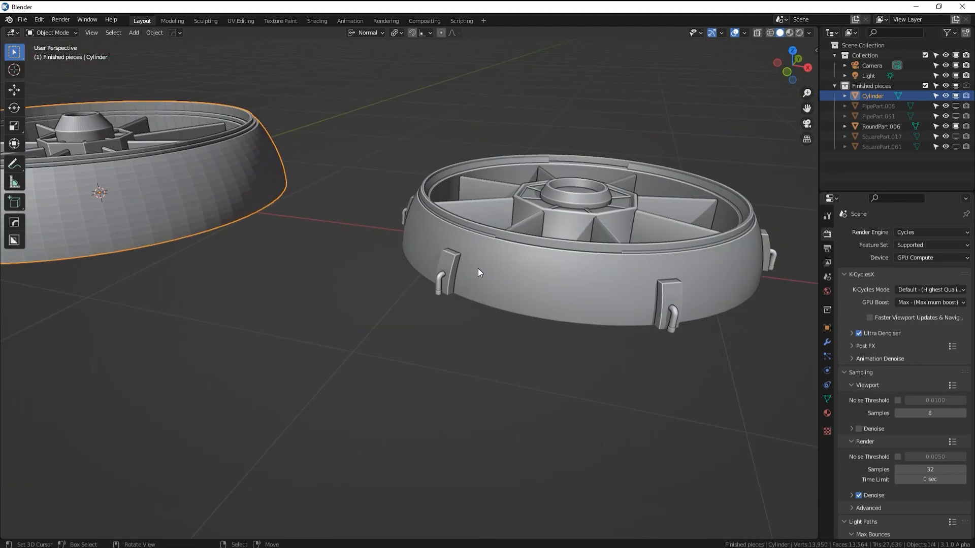
pyautogui.moveTo(681, 303)
pyautogui.mouseDown(button='middle')
pyautogui.moveTo(602, 297)
pyautogui.moveTo(694, 291)
pyautogui.mouseUp(button='middle')
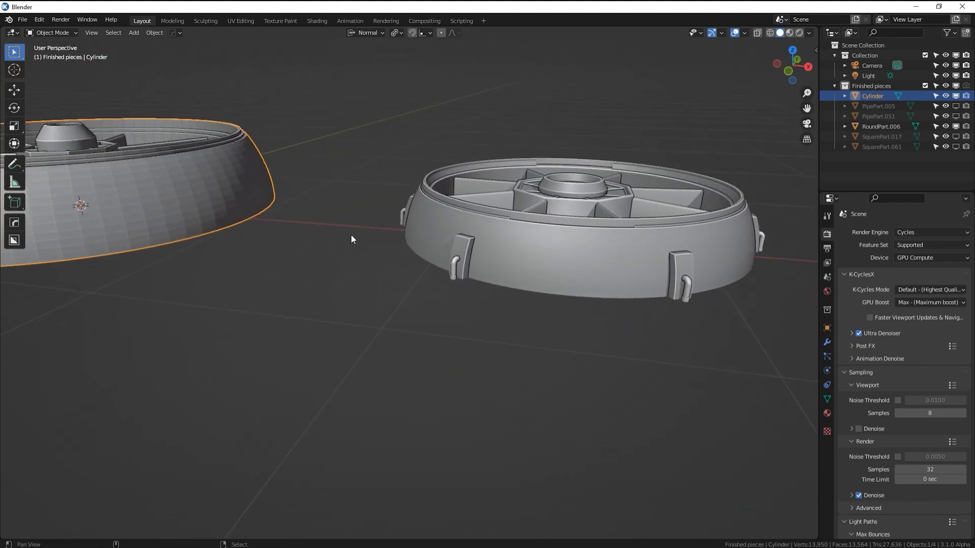
pyautogui.keyDown('shift'); pyautogui.moveTo(350, 237); pyautogui.dragTo(232, 405, button='middle'); pyautogui.keyUp('shift')
pyautogui.press('Tab')
pyautogui.moveTo(566, 388); pyautogui.dragTo(416, 389, button='middle')
pyautogui.click(411, 376)
pyautogui.keyDown('ctrl'); pyautogui.keyDown('shift'); pyautogui.rightClick(398, 399); pyautogui.keyUp('shift'); pyautogui.keyUp('ctrl')
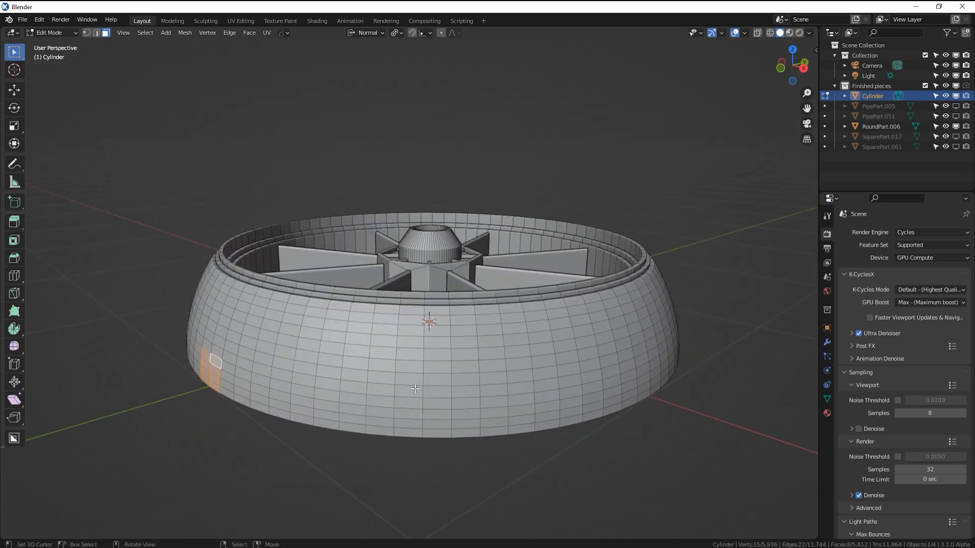
pyautogui.hotkey('shift', 'd')
pyautogui.press('Escape')
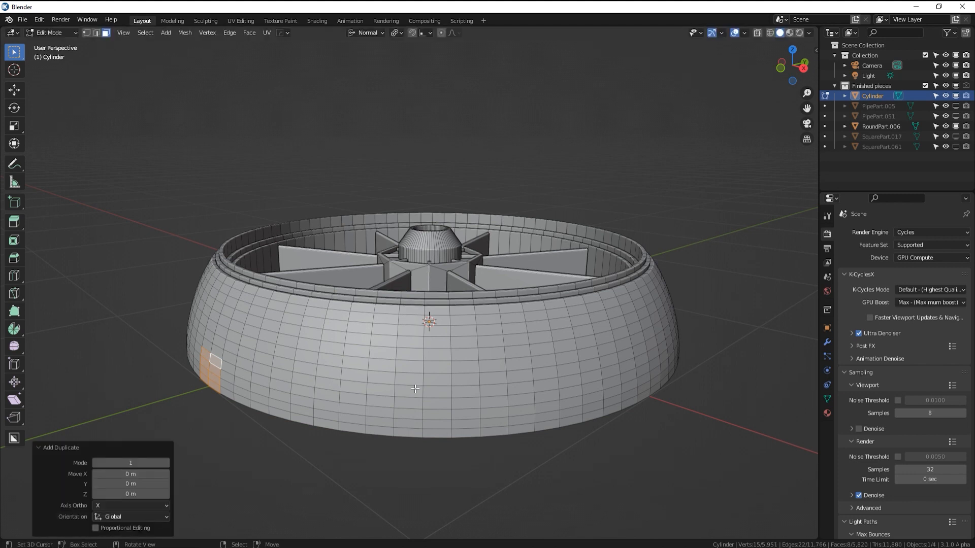
pyautogui.press('g')
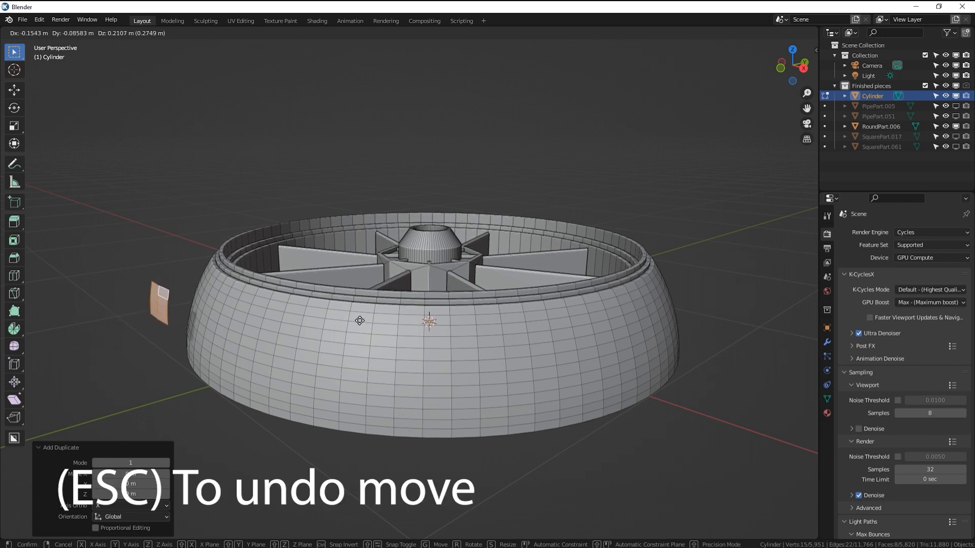
pyautogui.press('Escape')
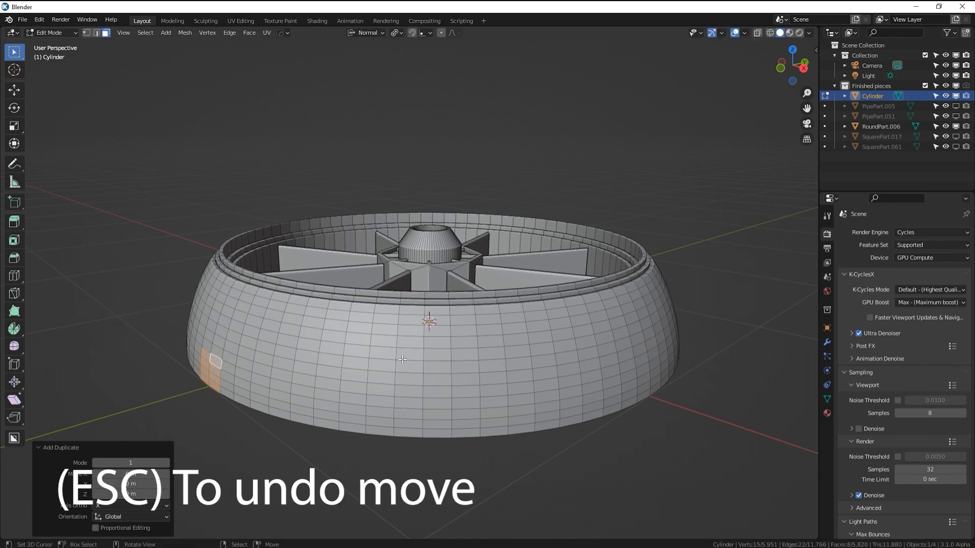
# Extrude the duplicated faces outward about 0.03 m and grow the selection to cover the whole bracket block
pyautogui.press('e')
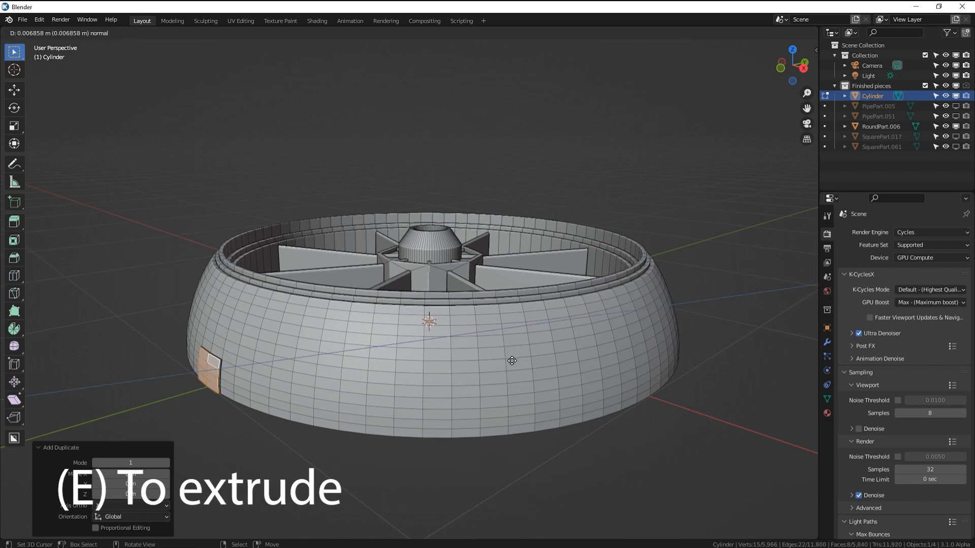
pyautogui.click(507, 364)
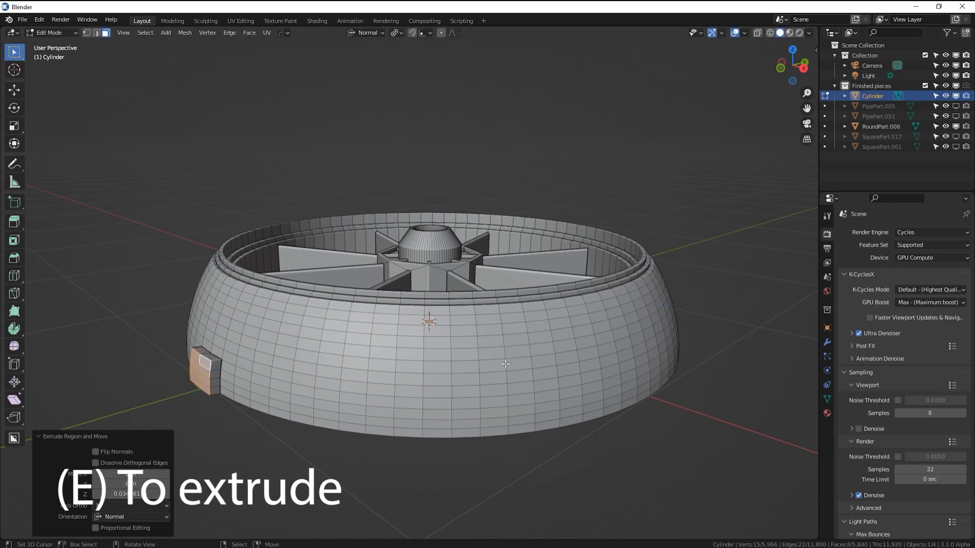
pyautogui.press('ctrl+KP_Add')
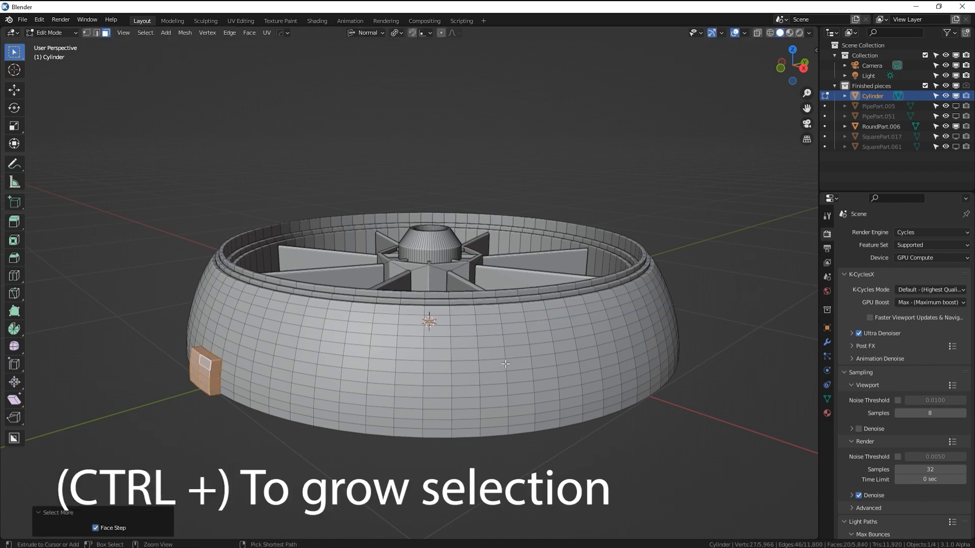
pyautogui.moveTo(506, 363); pyautogui.dragTo(636, 388, button='middle')
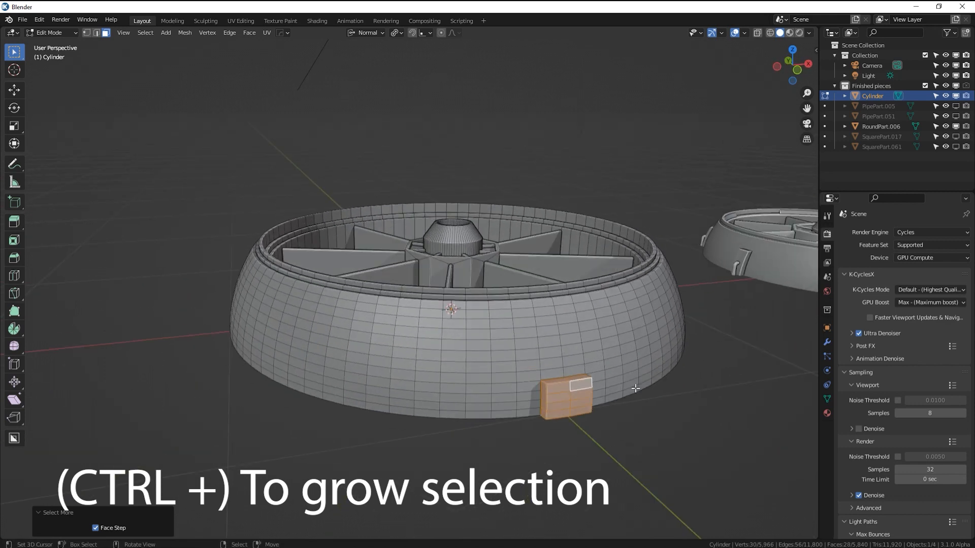
pyautogui.moveTo(530, 403); pyautogui.dragTo(498, 431, button='middle')
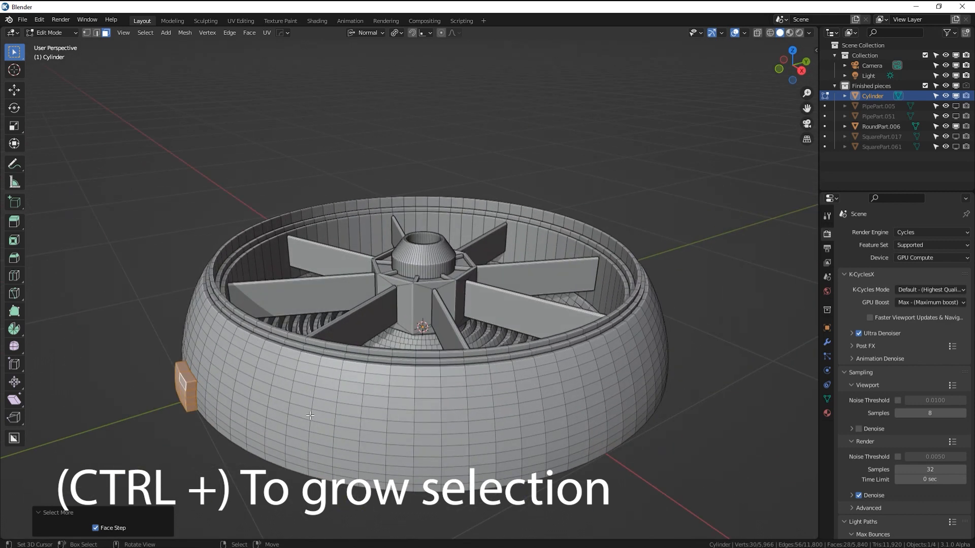
pyautogui.press('g')
pyautogui.rightClick(272, 431)
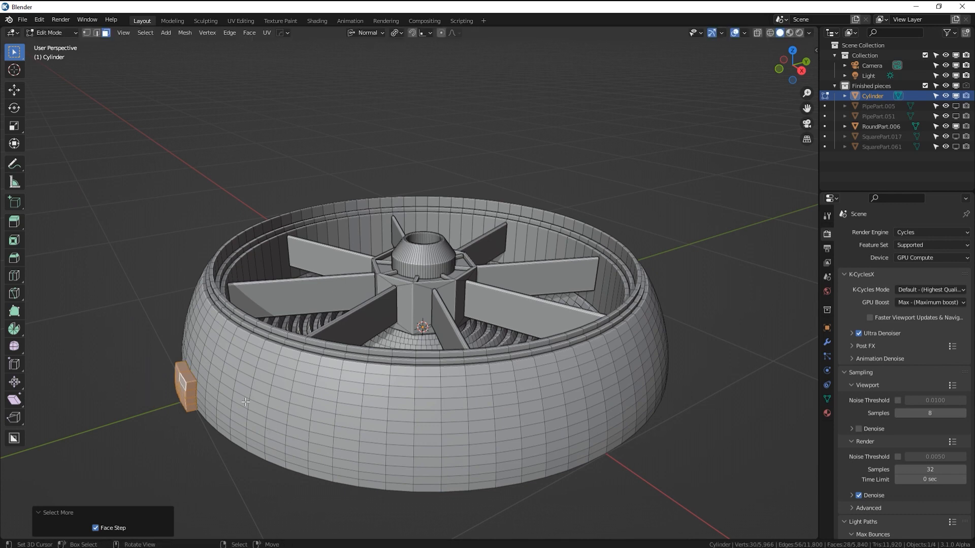
pyautogui.moveTo(245, 401); pyautogui.dragTo(267, 378, button='middle')
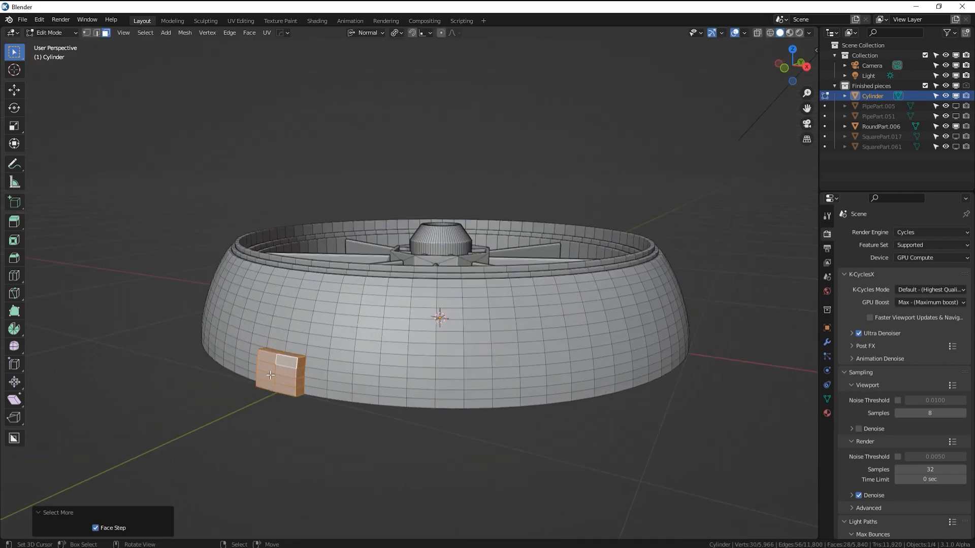
# From the top view, set the transform pivot point to 3D Cursor and the transform orientation to Global
pyautogui.press('KP_7')
pyautogui.keyDown('shift'); pyautogui.moveTo(398, 338); pyautogui.dragTo(349, 316, button='middle'); pyautogui.keyUp('shift')
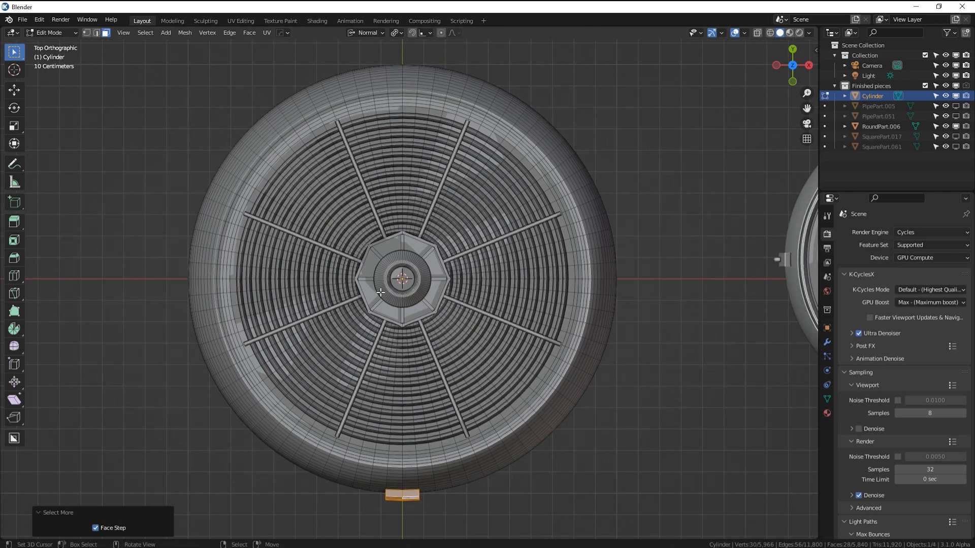
pyautogui.click(396, 32)
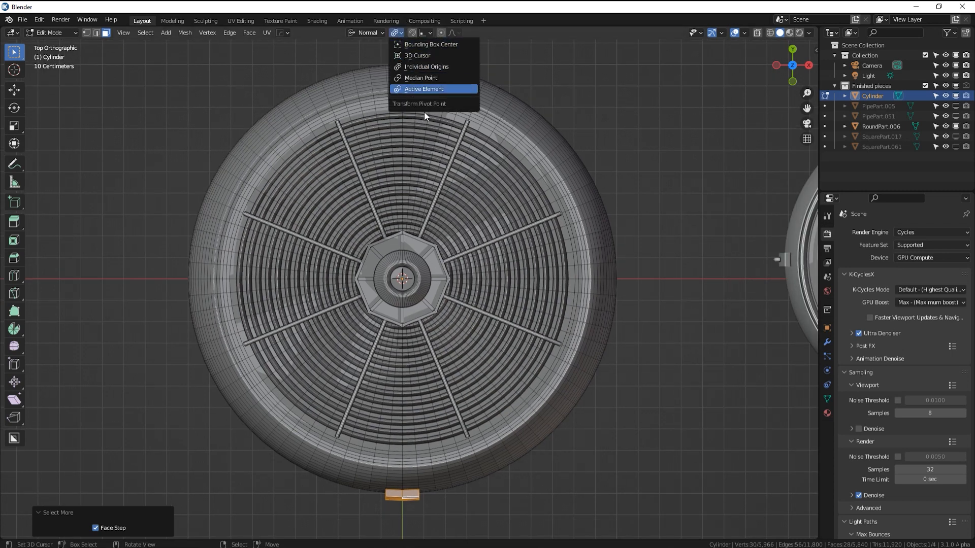
pyautogui.click(418, 55)
pyautogui.click(380, 32)
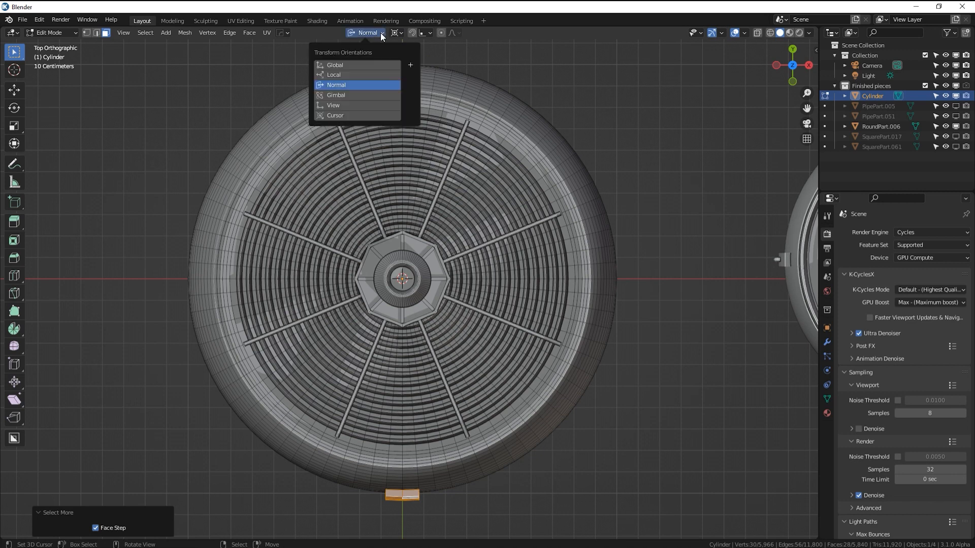
pyautogui.click(368, 62)
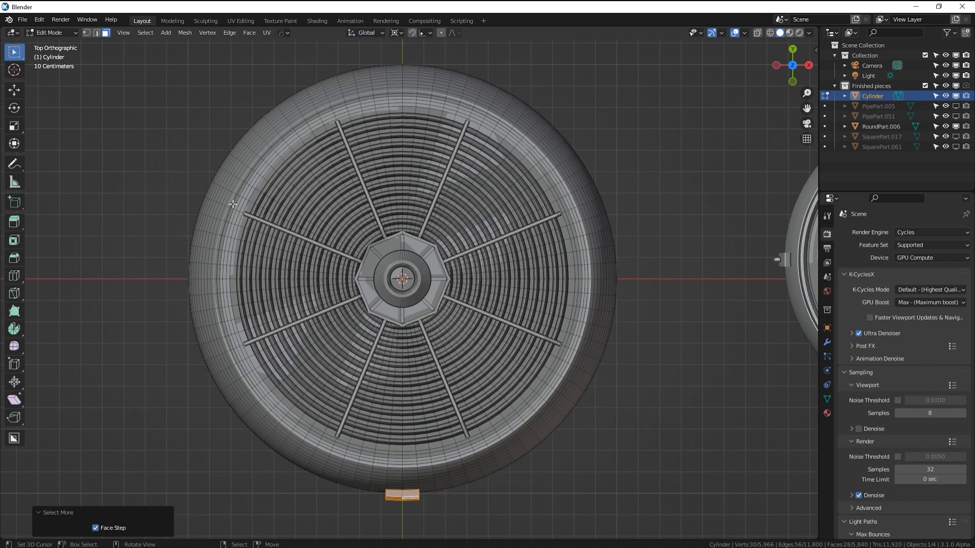
# Select the four middle faces on the bracket's outer side and inset them individually by about 0.0085 m
pyautogui.moveTo(460, 480); pyautogui.dragTo(445, 378, button='middle')
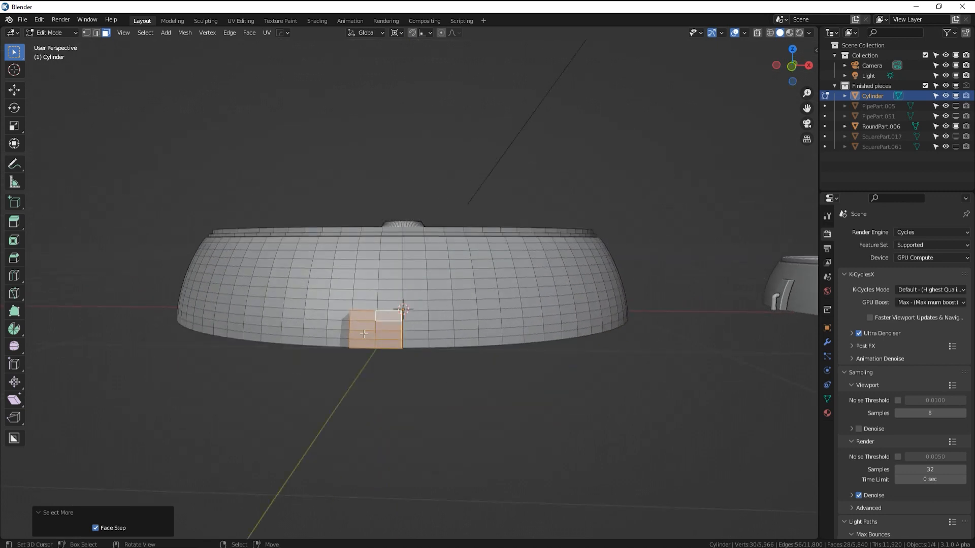
pyautogui.scroll(1, 403, 346)
pyautogui.scroll(1, 404, 345)
pyautogui.rightClick(339, 377)
pyautogui.keyDown('shift'); pyautogui.rightClick(337, 363); pyautogui.keyUp('shift')
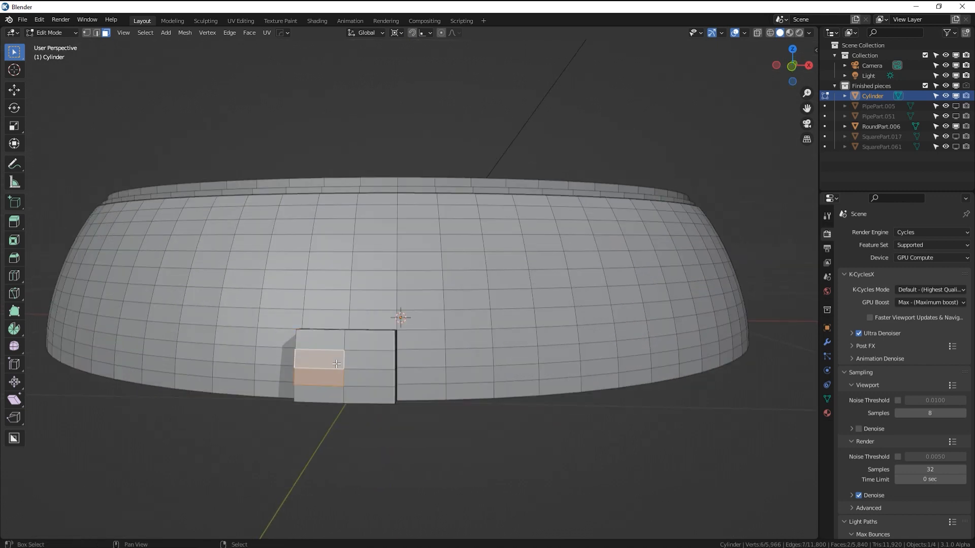
pyautogui.keyDown('shift'); pyautogui.rightClick(353, 363); pyautogui.keyUp('shift')
pyautogui.keyDown('shift'); pyautogui.rightClick(355, 379); pyautogui.keyUp('shift')
pyautogui.press('i')
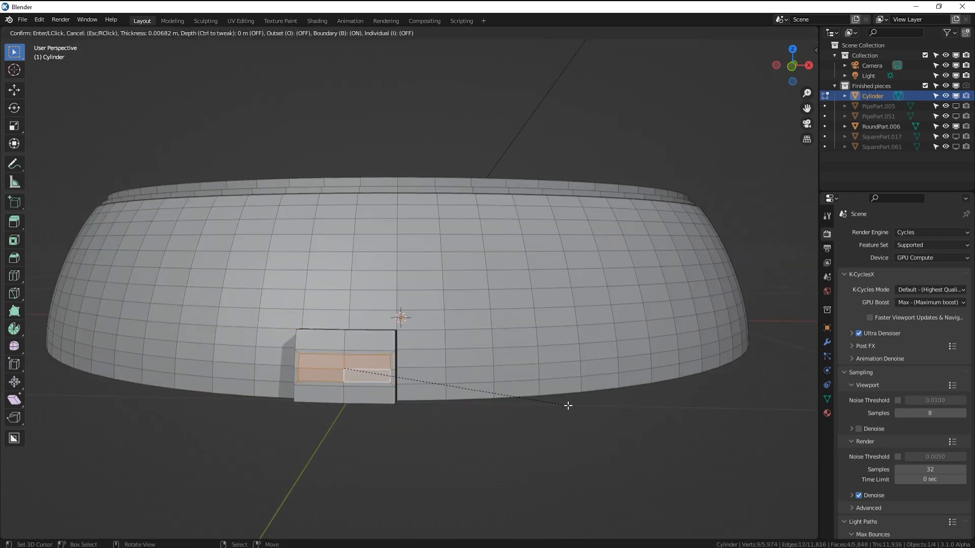
pyautogui.click(567, 404)
# Extrude the four inset bracket faces inward about 0.05 m to form recessed slots
pyautogui.moveTo(567, 405); pyautogui.dragTo(564, 403, button='middle')
pyautogui.press('e')
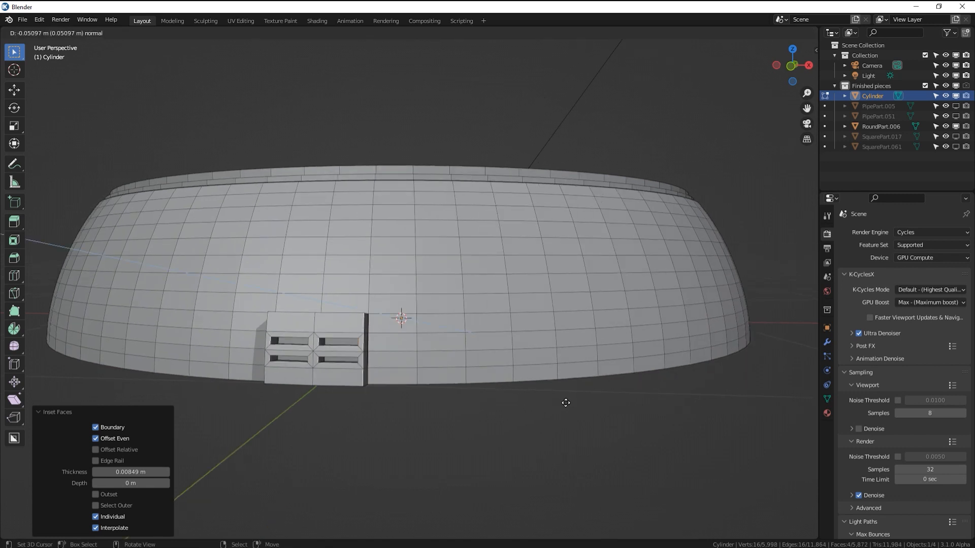
pyautogui.click(564, 401)
# Select all linked faces of the slotted bracket and check the transform pivot point setting from the top view
pyautogui.scroll(-2, 564, 400)
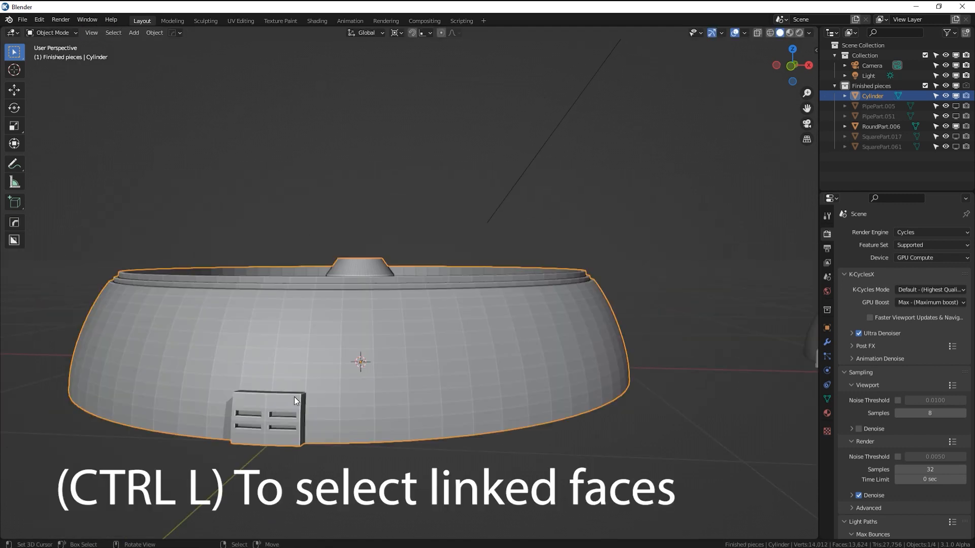
pyautogui.press('Tab')
pyautogui.hotkey('ctrl', 'l')
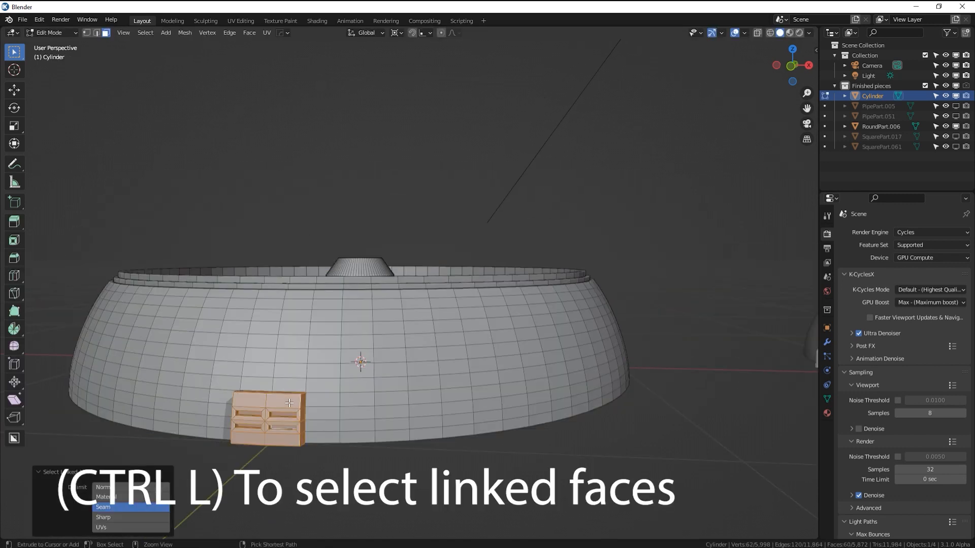
pyautogui.press('KP_7')
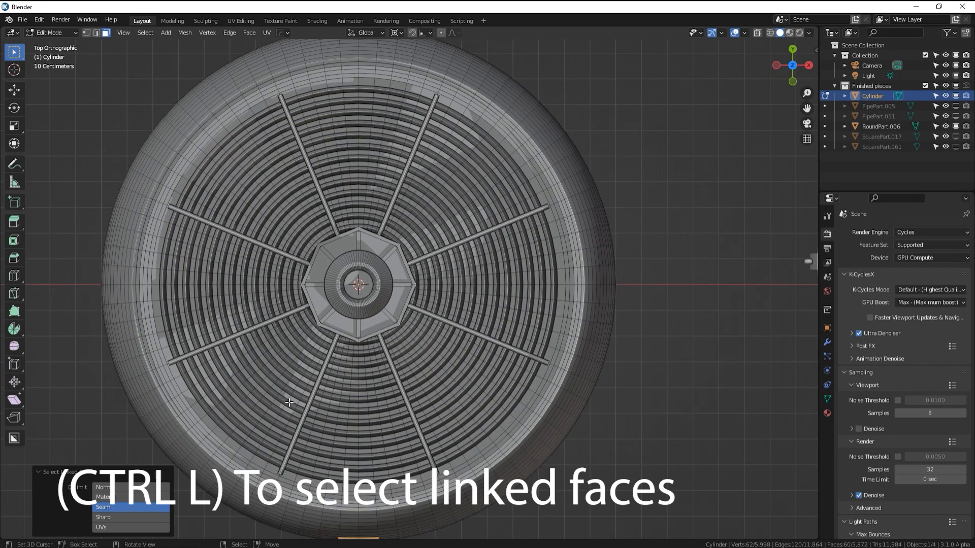
pyautogui.scroll(-3, 289, 403)
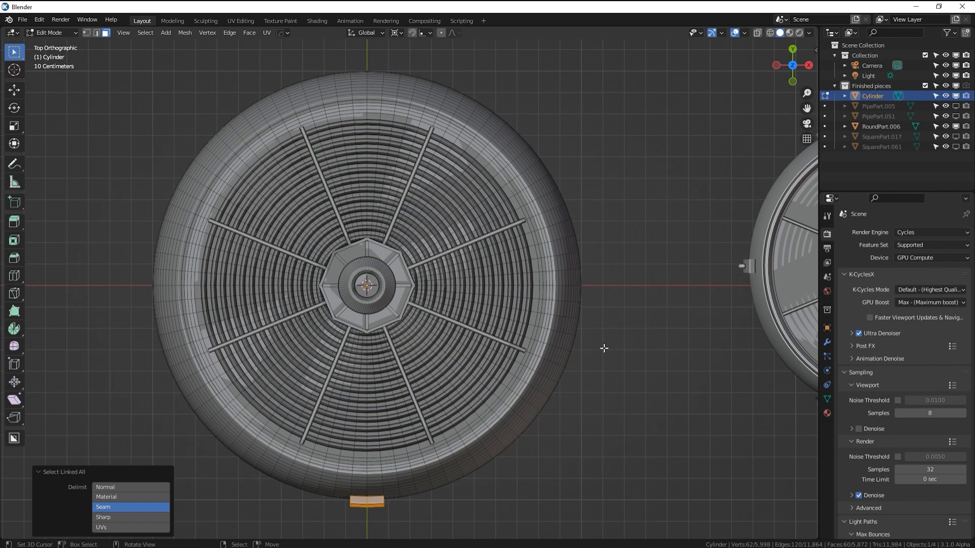
pyautogui.click(396, 33)
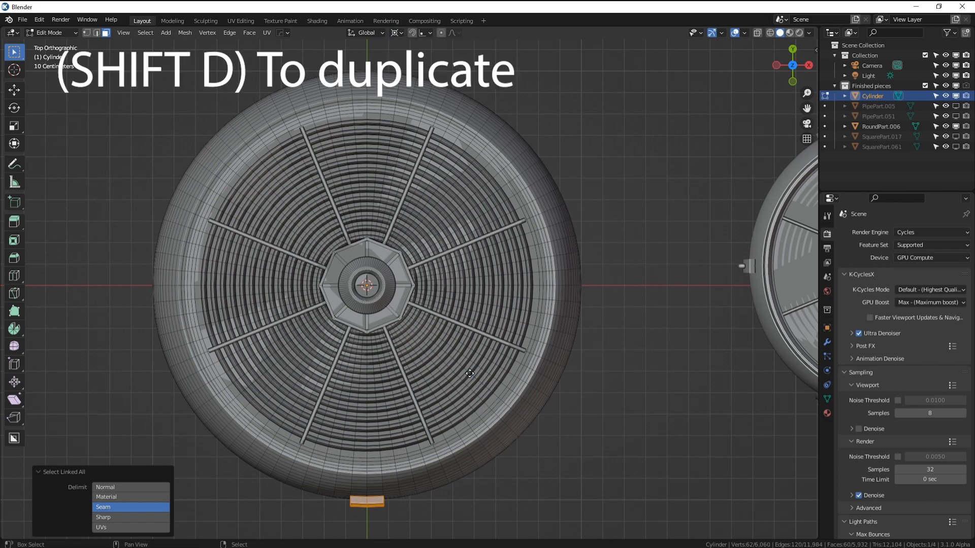
# Duplicate the bracket rotated 45° around the 3D cursor and repeat the duplication around the outer wall
pyautogui.hotkey('shift', 'd')
pyautogui.write('r')
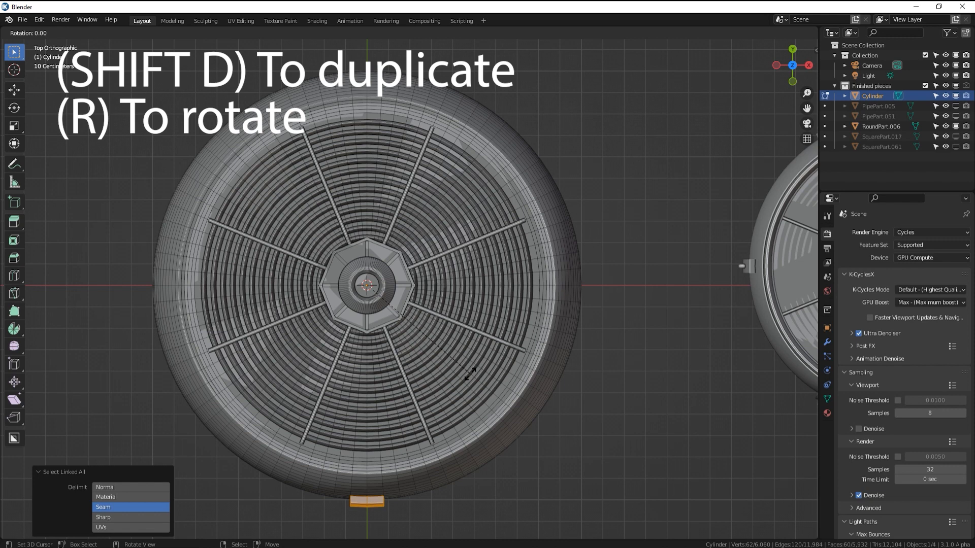
pyautogui.write('45')
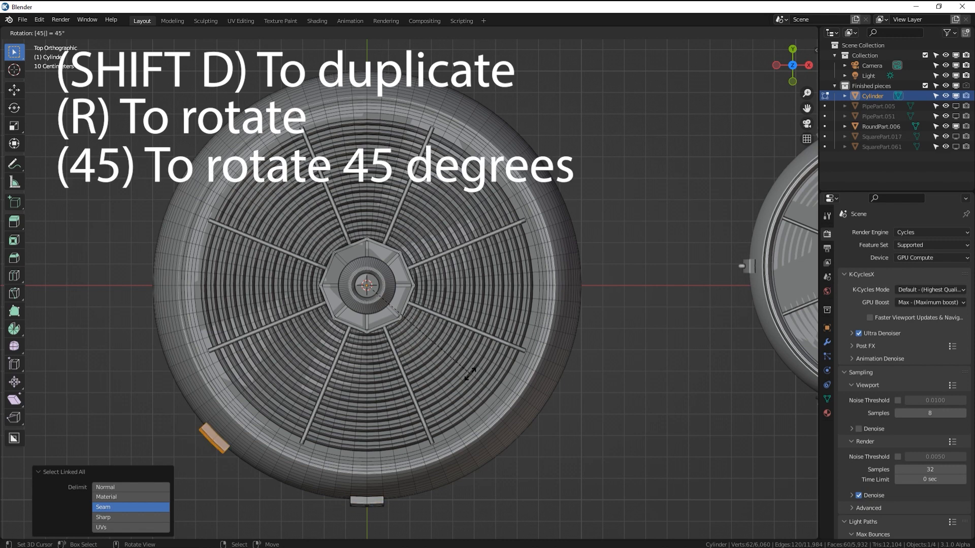
pyautogui.press('Return')
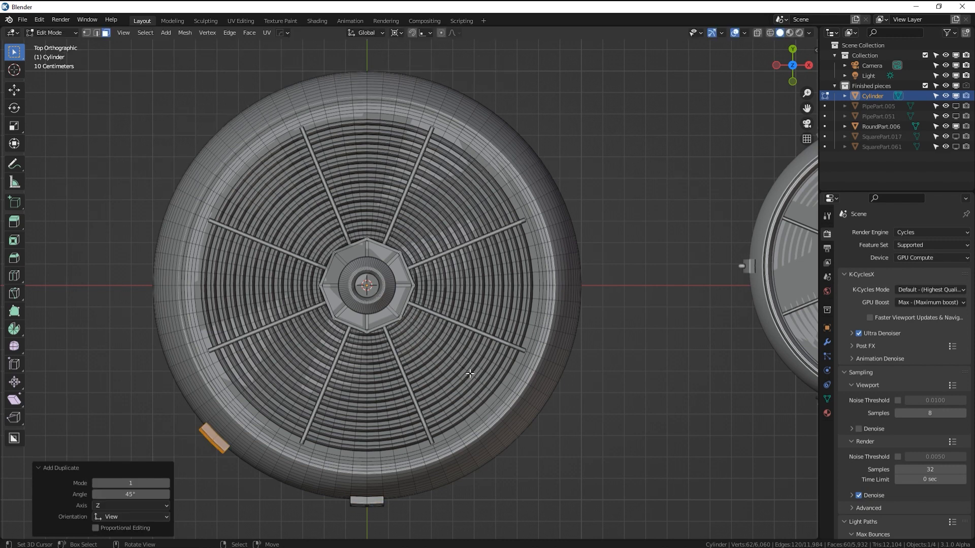
pyautogui.hotkey('shift', 'r')
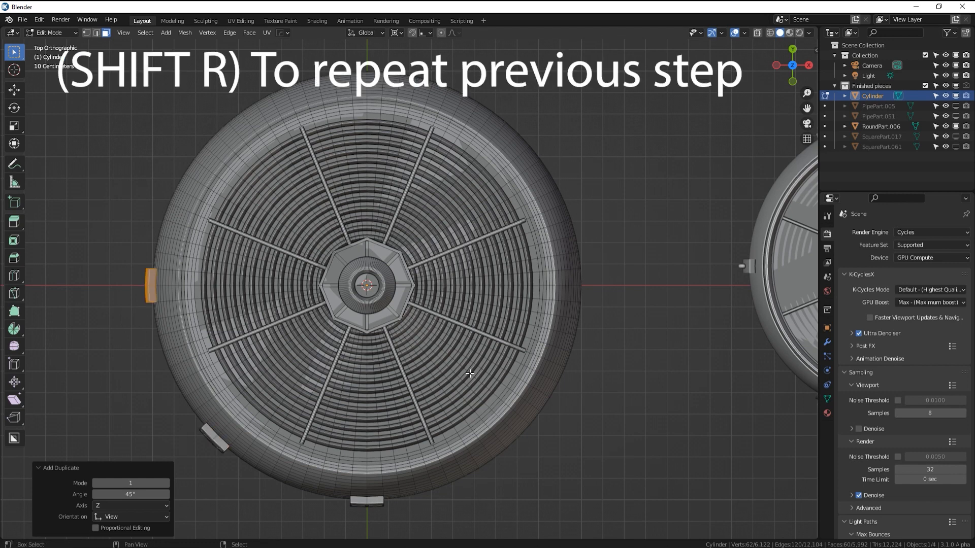
pyautogui.hotkey('shift', 'r')
pyautogui.hotkey('shift', 'r')
pyautogui.hotkey('shift', 'r')
pyautogui.hotkey('shift', 'r')
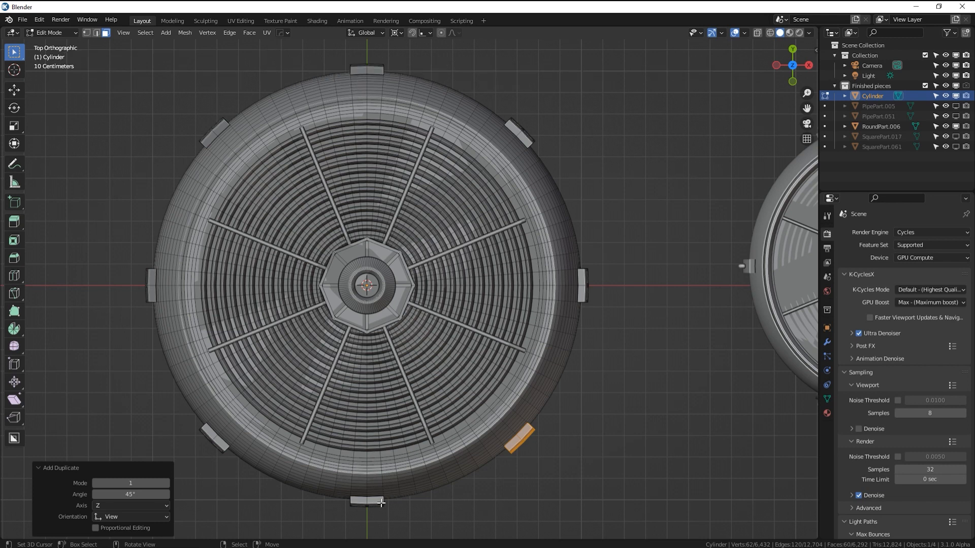
# Undo all the rotated bracket copies, leaving only the original bracket
pyautogui.hotkey('ctrl', 'z')
pyautogui.hotkey('ctrl', 'z')
pyautogui.hotkey('ctrl', 'z')
pyautogui.hotkey('ctrl', 'z')
pyautogui.hotkey('ctrl', 'z')
pyautogui.hotkey('ctrl', 'z')
pyautogui.hotkey('ctrl', 'z')
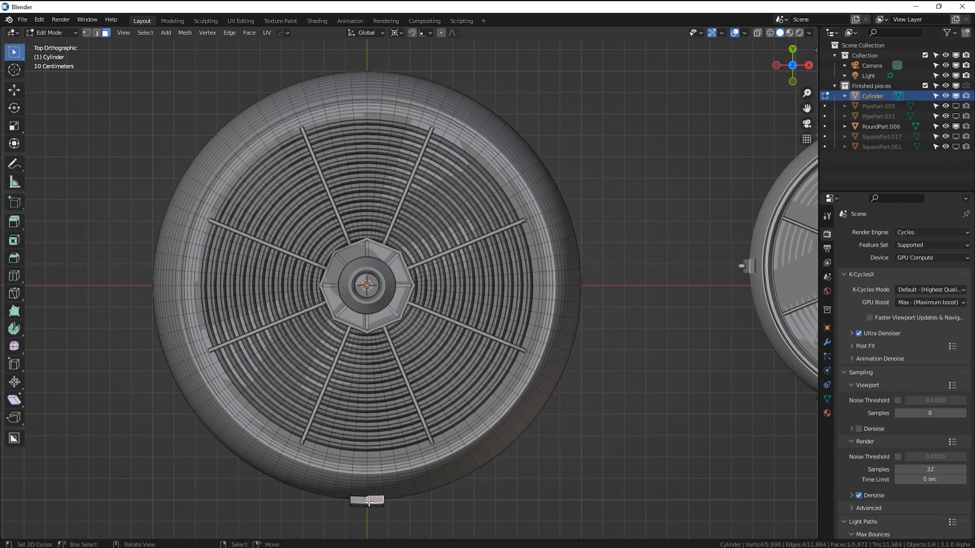
# Select the entire linked bracket, duplicate it rotated 45° about the 3D cursor, and repeat until eight brackets ring the wall
pyautogui.hotkey('ctrl', 'l')
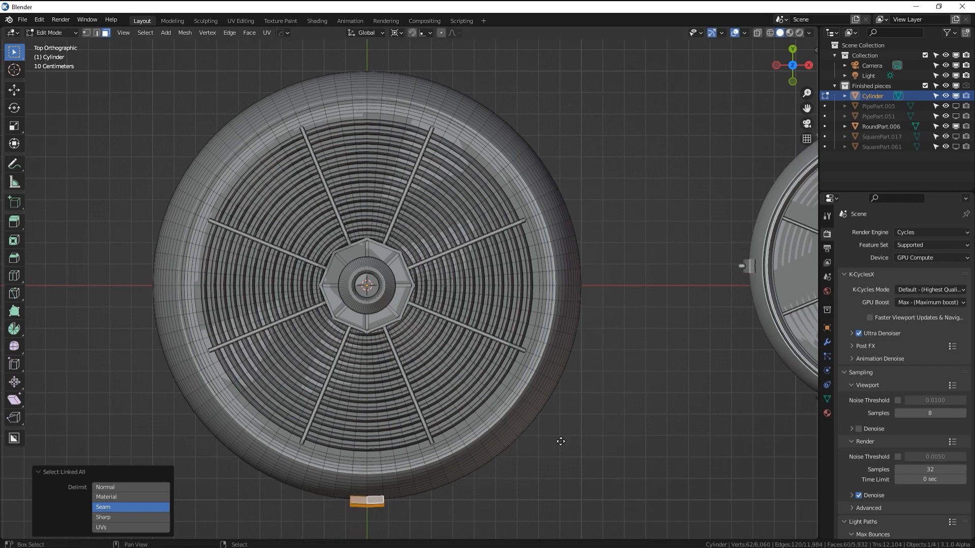
pyautogui.write('r45')
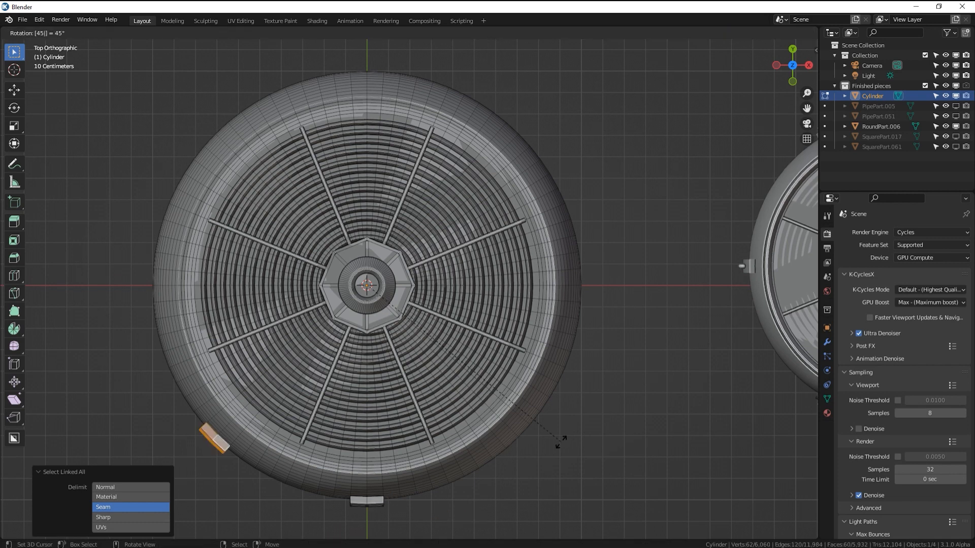
pyautogui.press('Return')
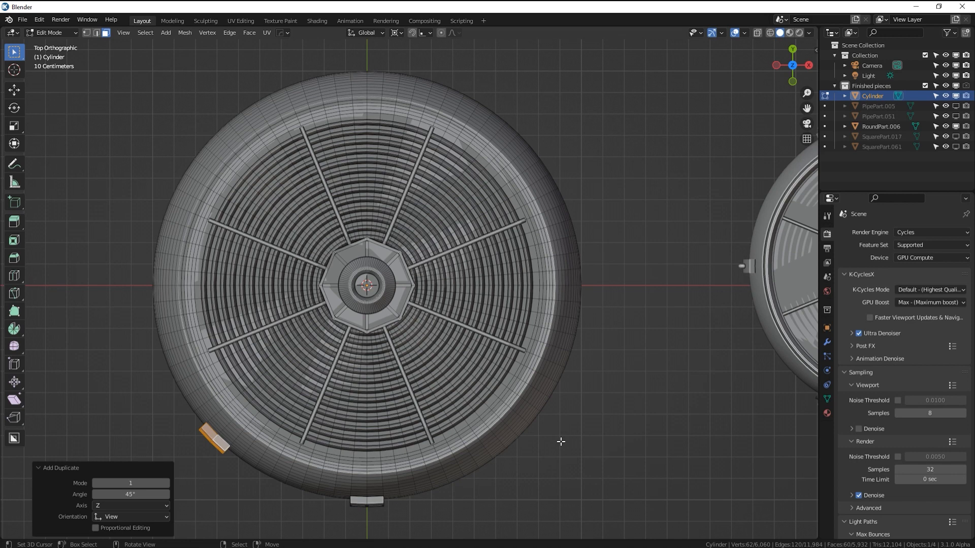
pyautogui.hotkey('shift', 'r')
pyautogui.hotkey('shift', 'r')
pyautogui.hotkey('shift', 'r')
pyautogui.hotkey('shift', 'r')
pyautogui.hotkey('shift', 'r')
pyautogui.hotkey('shift', 'r')
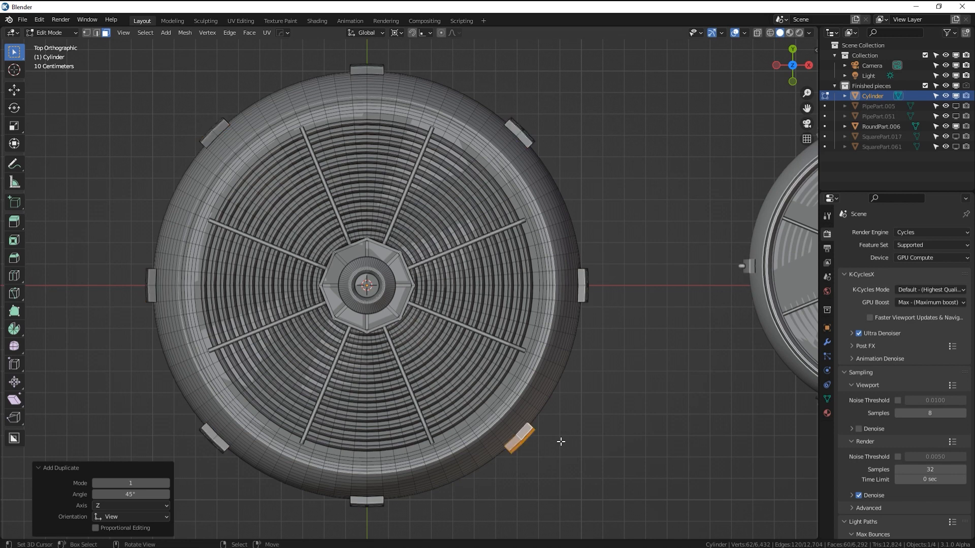
# Return to Object Mode and apply Shade Smooth to the whole fan part
pyautogui.moveTo(556, 447); pyautogui.dragTo(761, 365, button='middle')
pyautogui.press('Tab')
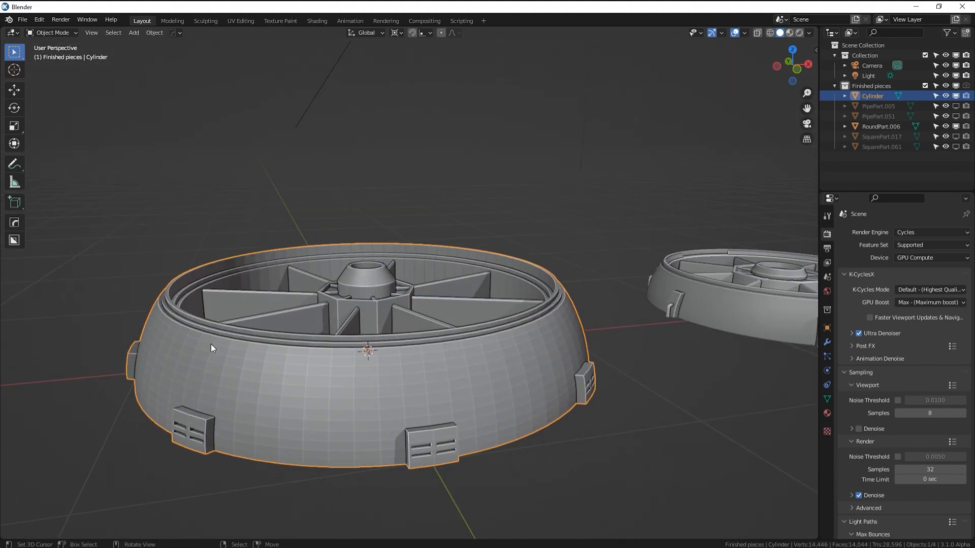
pyautogui.rightClick(588, 369)
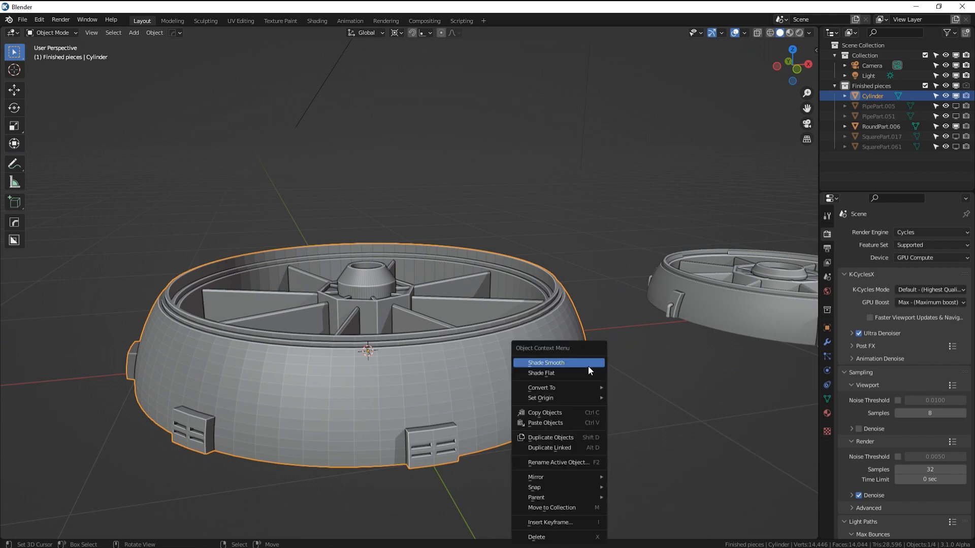
pyautogui.click(569, 364)
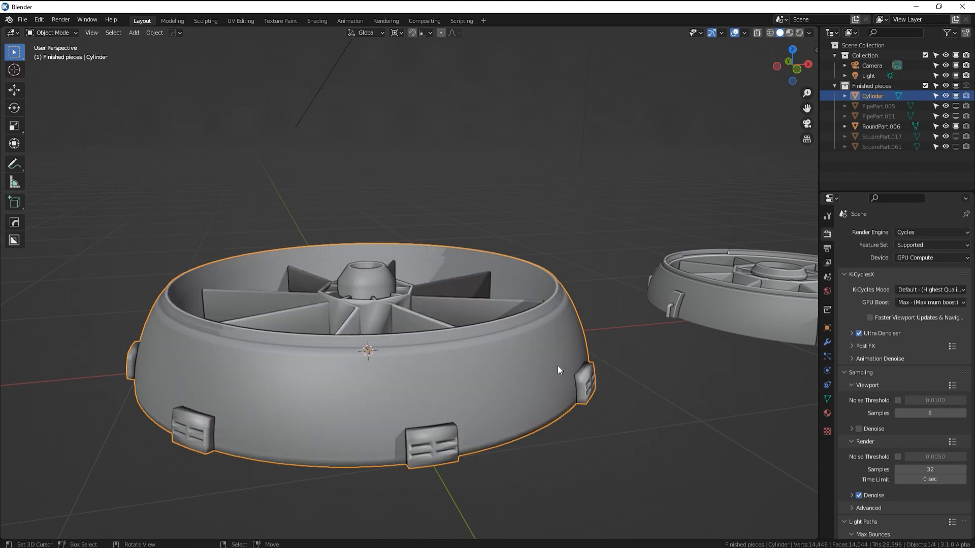
pyautogui.press('F3')
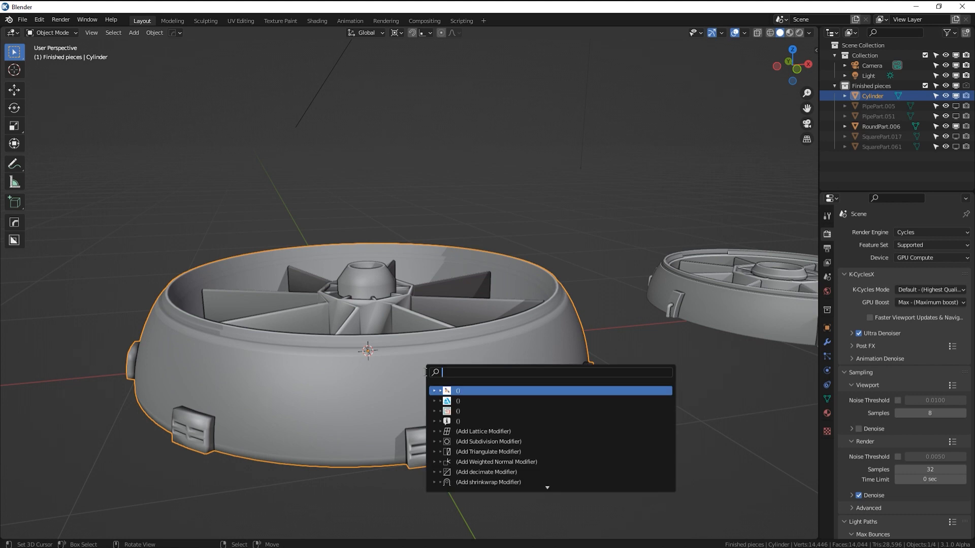
pyautogui.write('shade smooth')
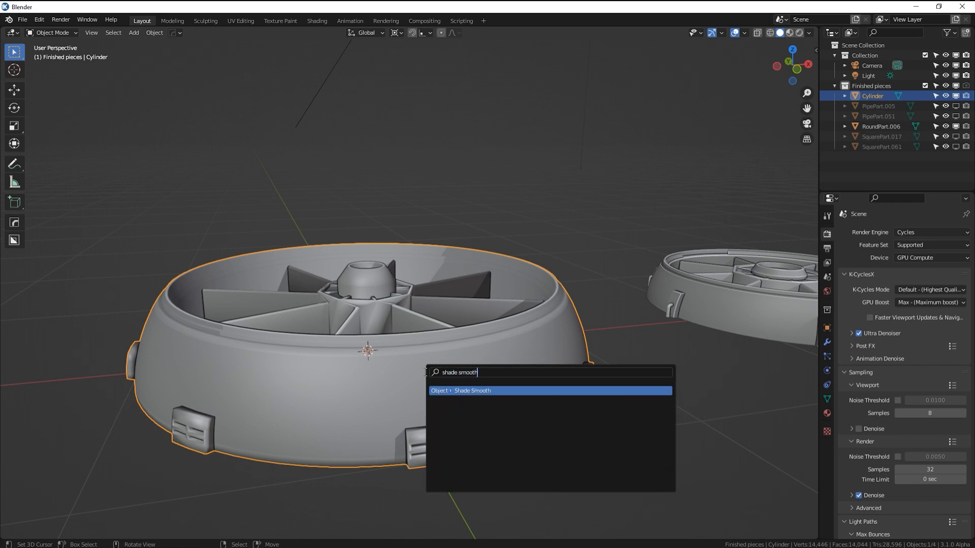
pyautogui.press('Return')
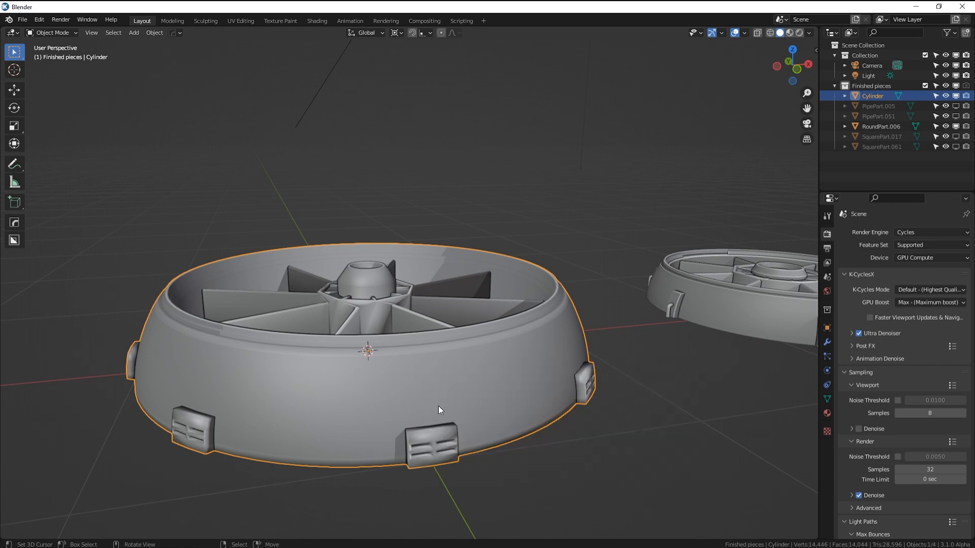
# Enable Auto Smooth at 30° in the fan part's normals settings and inspect the shading from the side
pyautogui.moveTo(438, 406); pyautogui.dragTo(367, 345, button='middle')
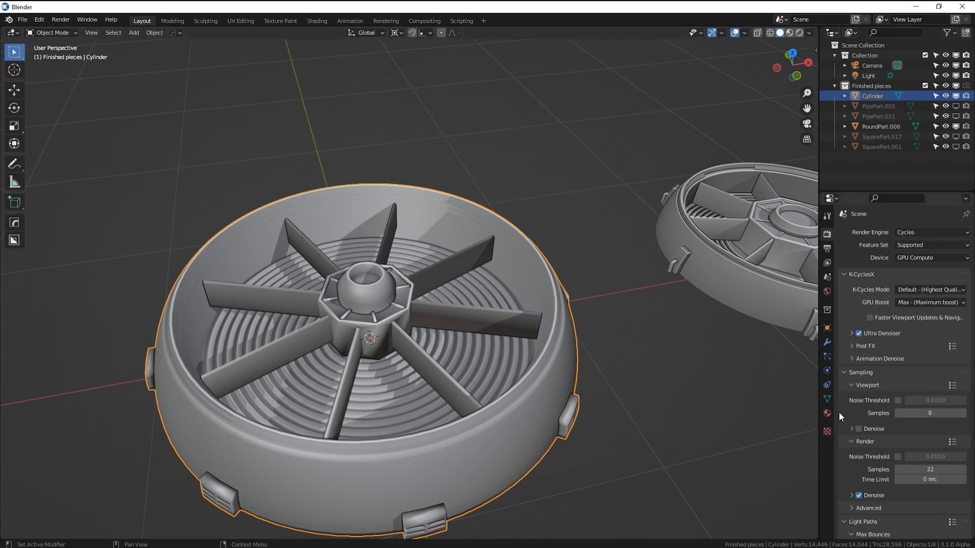
pyautogui.click(828, 398)
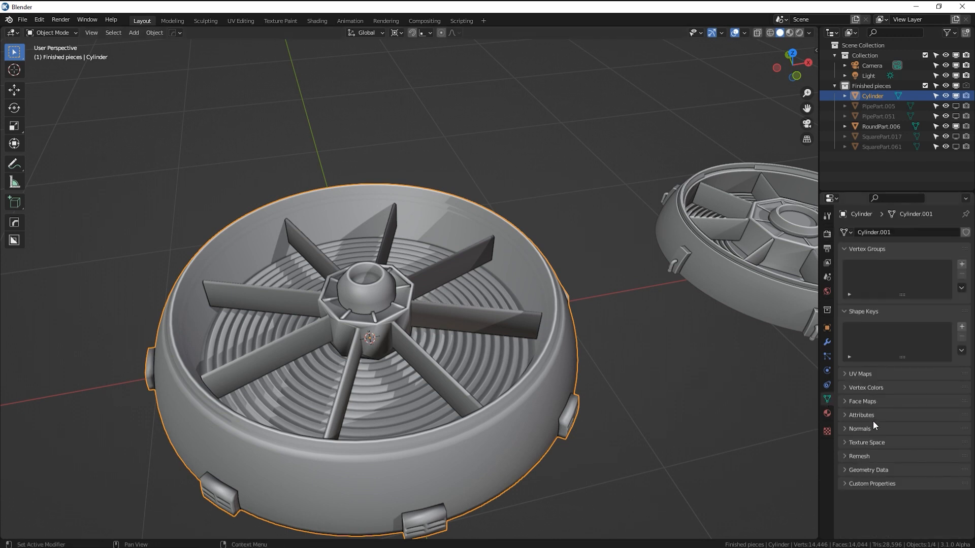
pyautogui.click(845, 429)
pyautogui.click(893, 445)
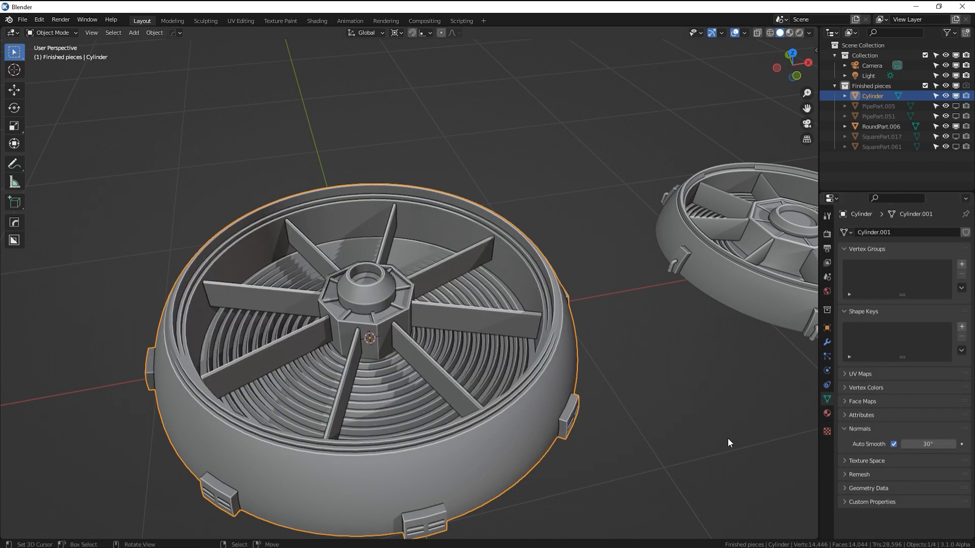
pyautogui.moveTo(501, 359); pyautogui.dragTo(431, 325, button='middle')
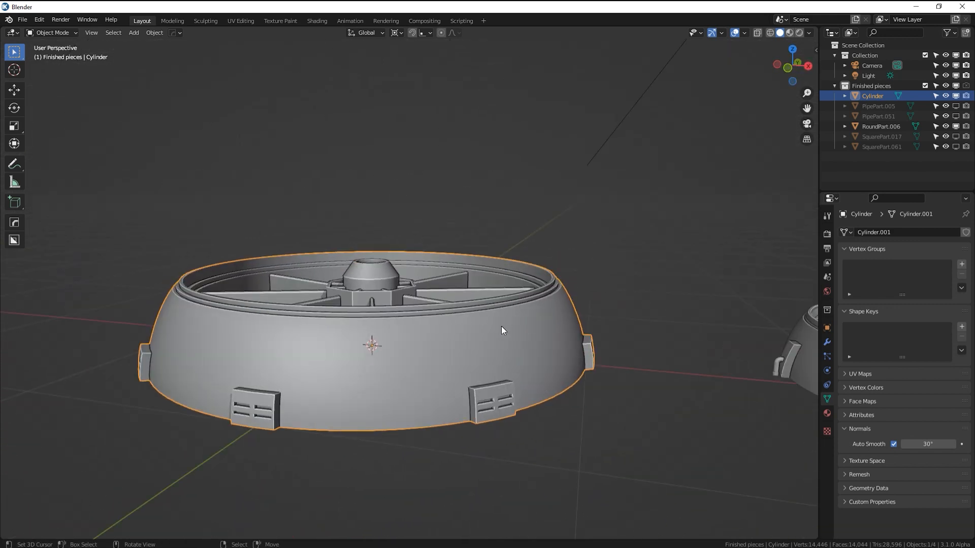
pyautogui.moveTo(502, 331); pyautogui.dragTo(499, 379, button='middle')
pyautogui.scroll(-5, 498, 376)
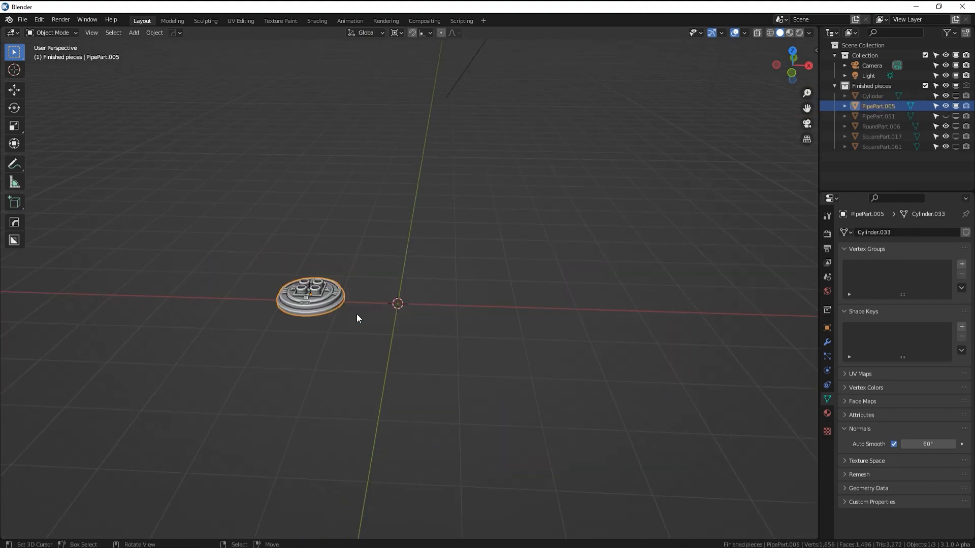
# Beside the finished disc-shaped pipe part, add a mesh cylinder with 80 vertices at the world origin
pyautogui.scroll(5, 358, 318)
pyautogui.moveTo(326, 311); pyautogui.dragTo(357, 313, button='middle')
pyautogui.hotkey('shift', 'a')
pyautogui.moveTo(561, 239)
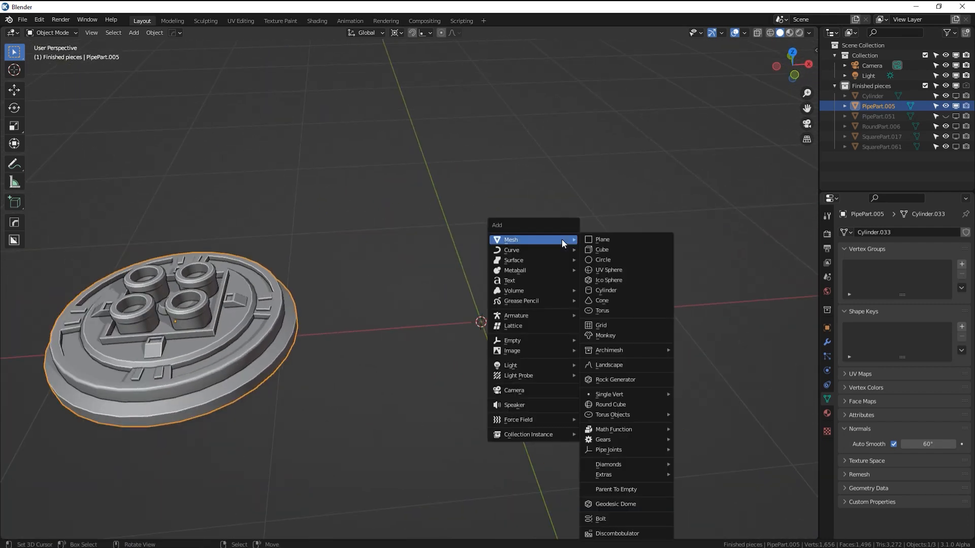
pyautogui.click(635, 290)
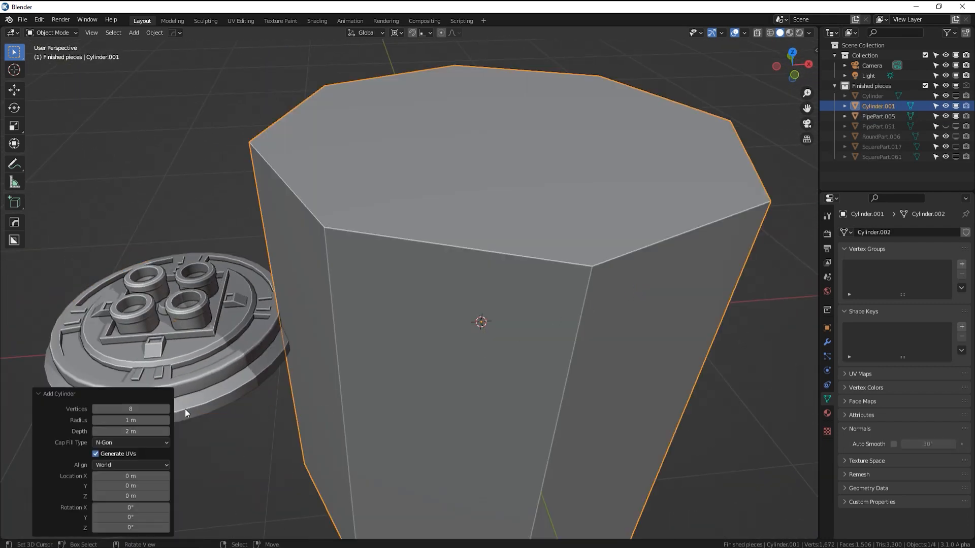
pyautogui.click(141, 409)
pyautogui.write('80')
pyautogui.press('Return')
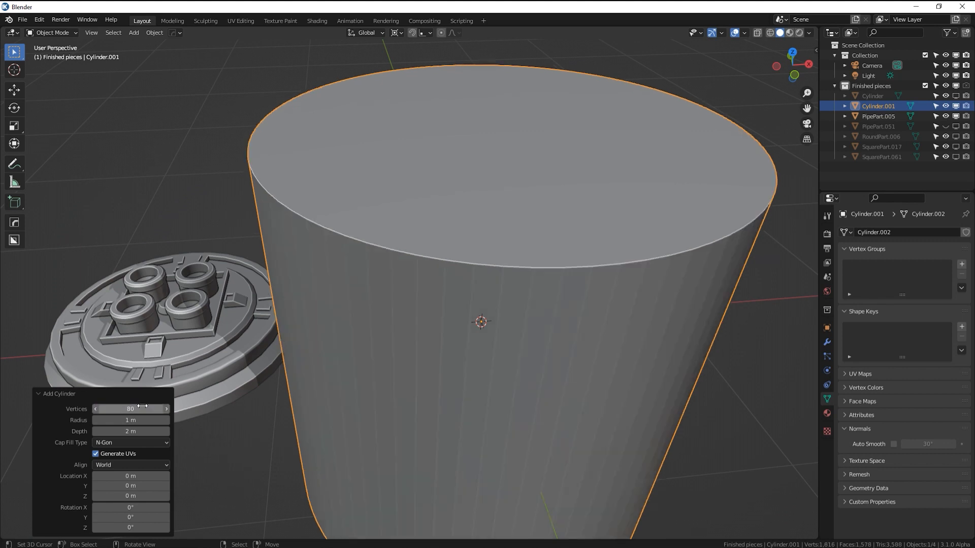
# Flatten the whole cylinder mesh along Z into a thin disc, scaling by about 0.075 and again by about 0.618
pyautogui.press('Tab')
pyautogui.press('s')
pyautogui.press('z')
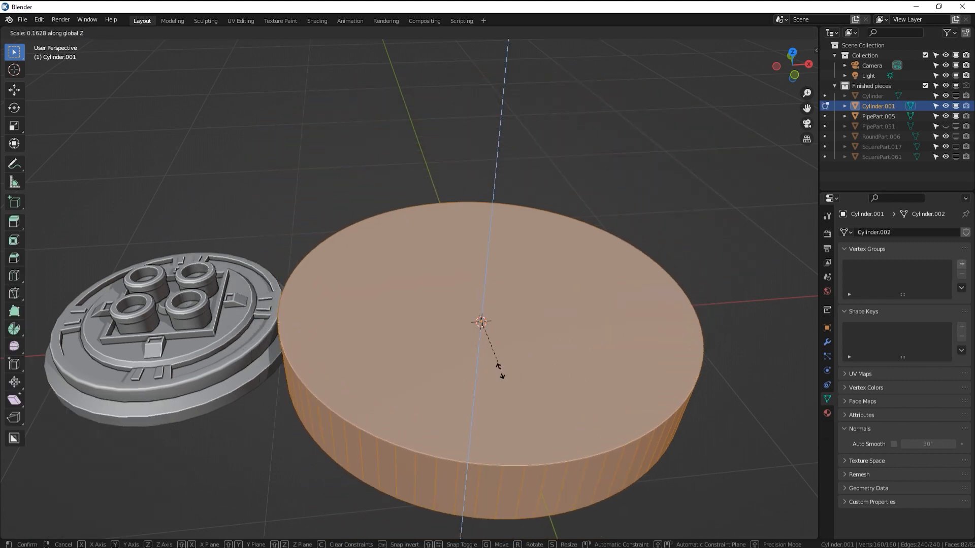
pyautogui.click(495, 358)
pyautogui.moveTo(496, 358); pyautogui.dragTo(660, 408, button='middle')
pyautogui.press('s')
pyautogui.press('z')
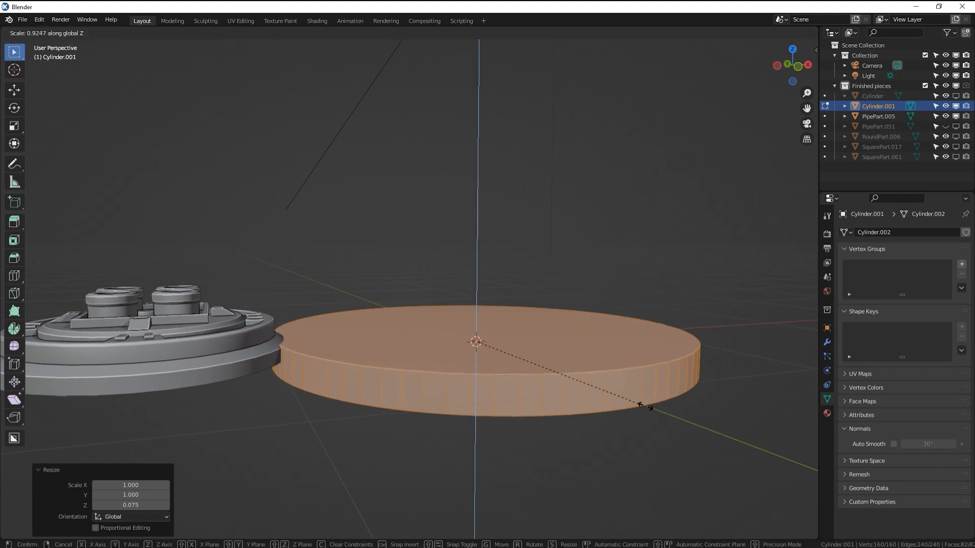
pyautogui.click(595, 368)
# Raise the disc mesh about 0.049 m along Z in front view so its underside rests on the ground line
pyautogui.press('KP_1')
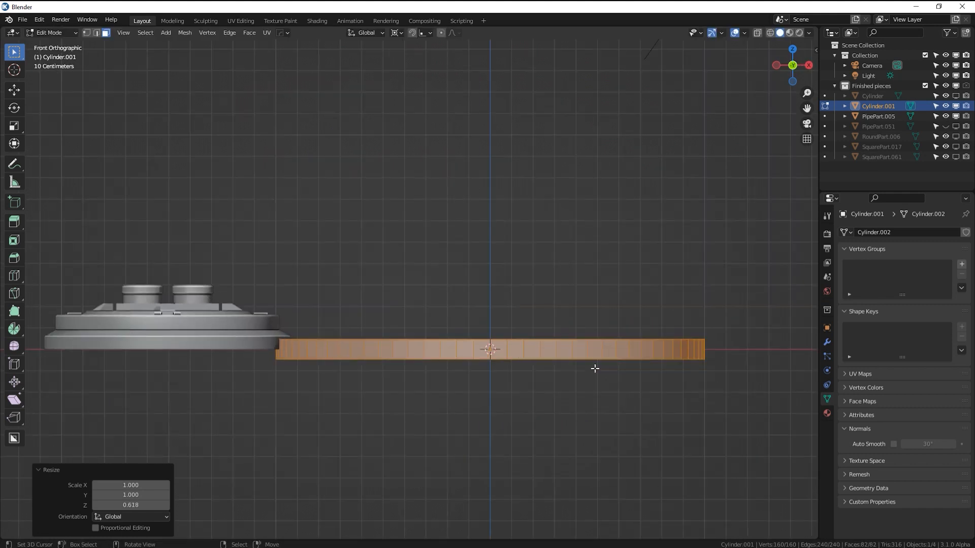
pyautogui.press('g')
pyautogui.press('z')
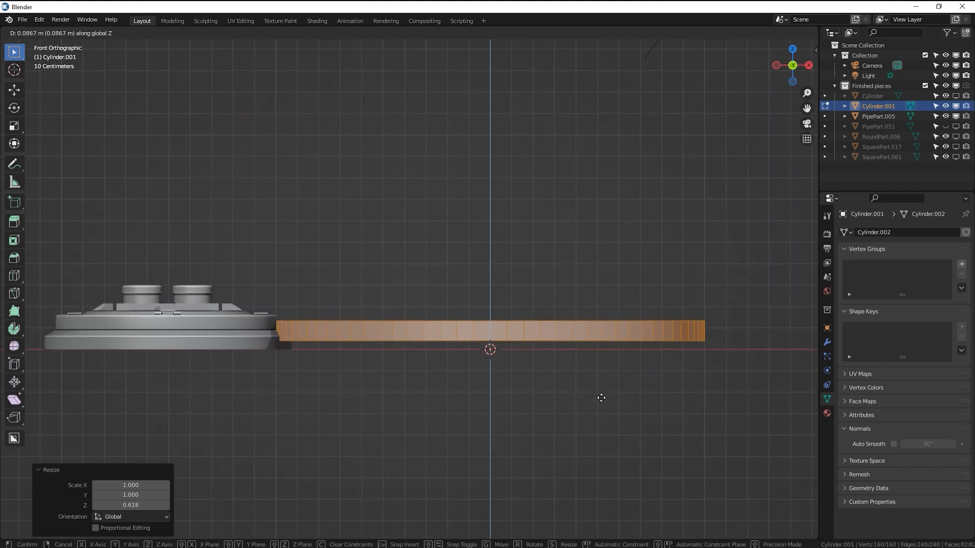
pyautogui.click(610, 457)
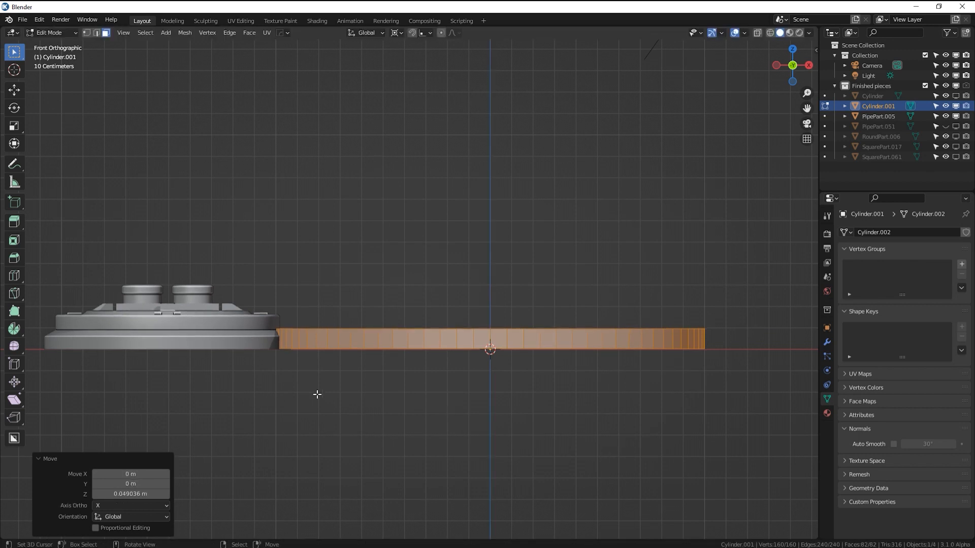
pyautogui.moveTo(524, 341); pyautogui.dragTo(378, 344, button='middle')
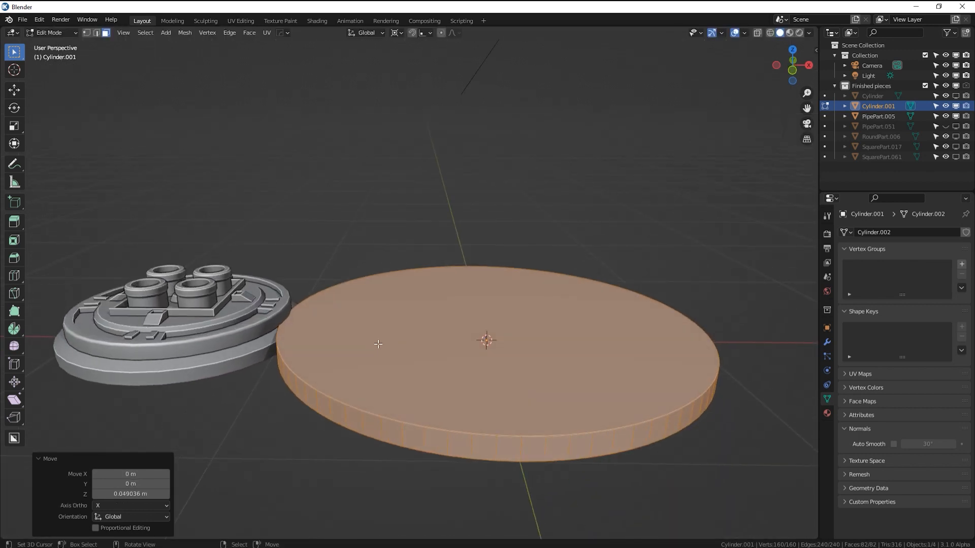
# Return to Object Mode and move the finished pipe part away from the new disc
pyautogui.press('Tab')
pyautogui.click(247, 328)
pyautogui.press('g')
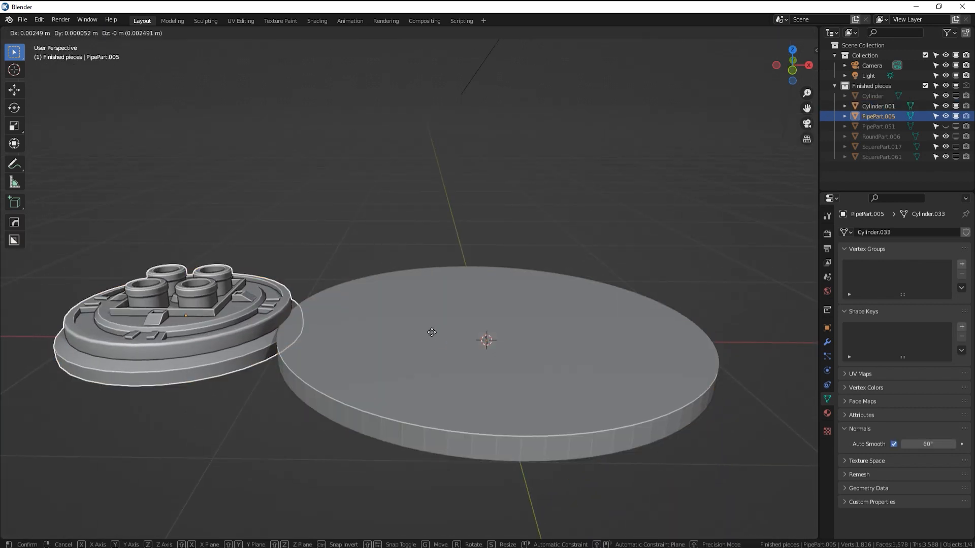
pyautogui.click(401, 330)
# Inset the new disc's top face about 0.051 m and raise it about 0.03 m along Z to slope the rim
pyautogui.click(402, 330)
pyautogui.press('Tab')
pyautogui.click(435, 337)
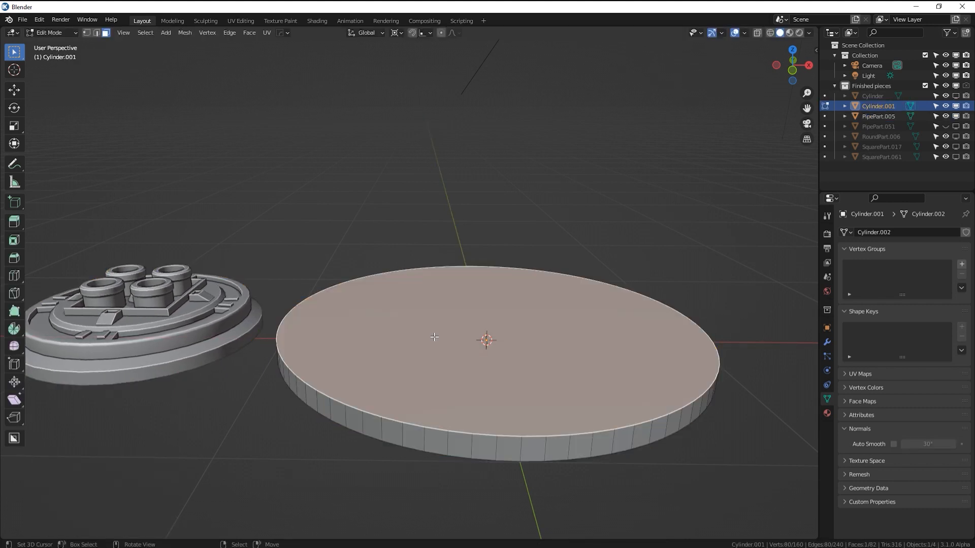
pyautogui.press('i')
pyautogui.click(739, 448)
pyautogui.press('g')
pyautogui.press('z')
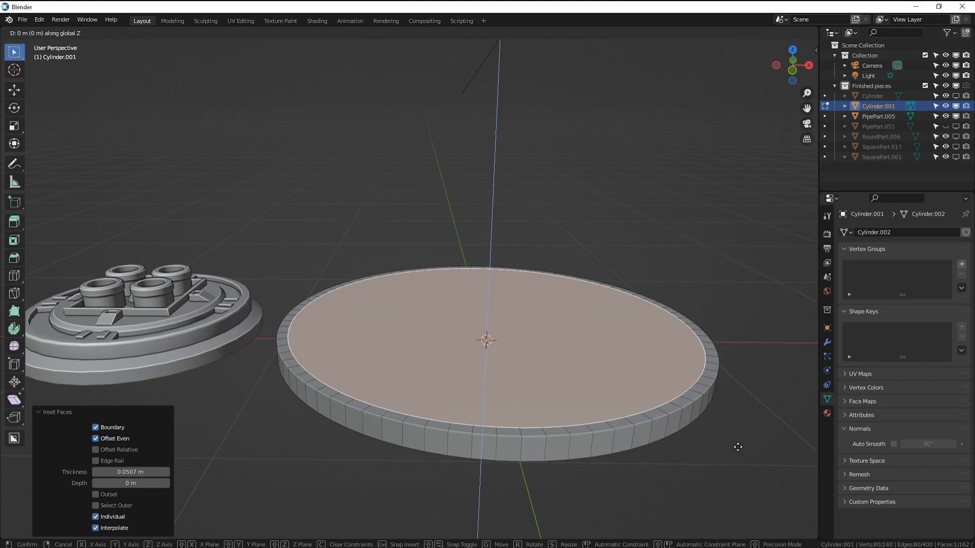
pyautogui.click(738, 442)
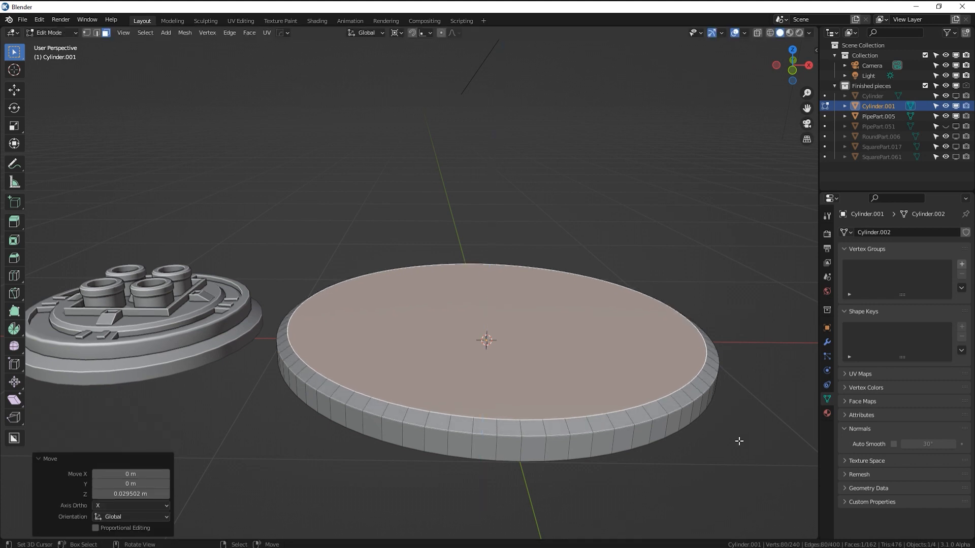
# Extrude the top face up about 0.085 m and bevel its outer edge with three segments
pyautogui.press('e')
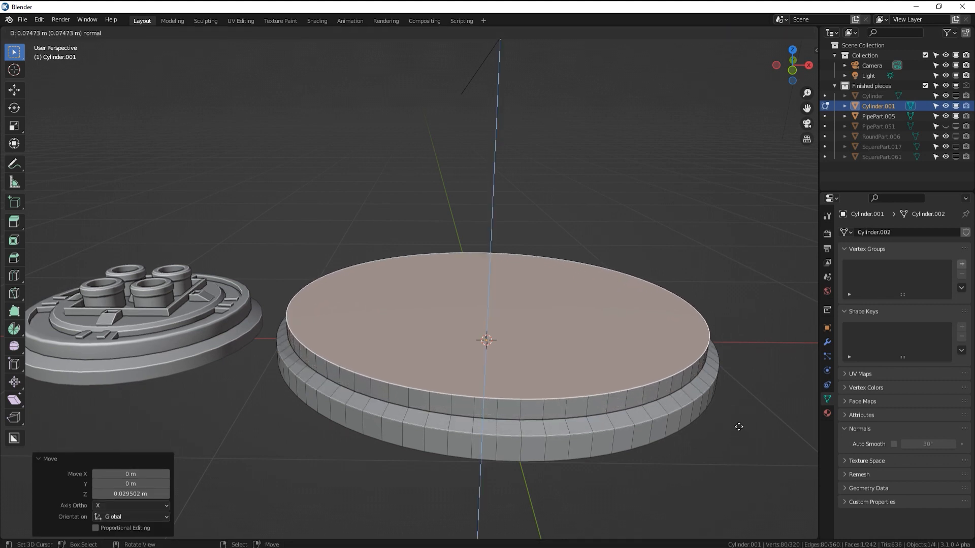
pyautogui.click(739, 426)
pyautogui.hotkey('ctrl', 'b')
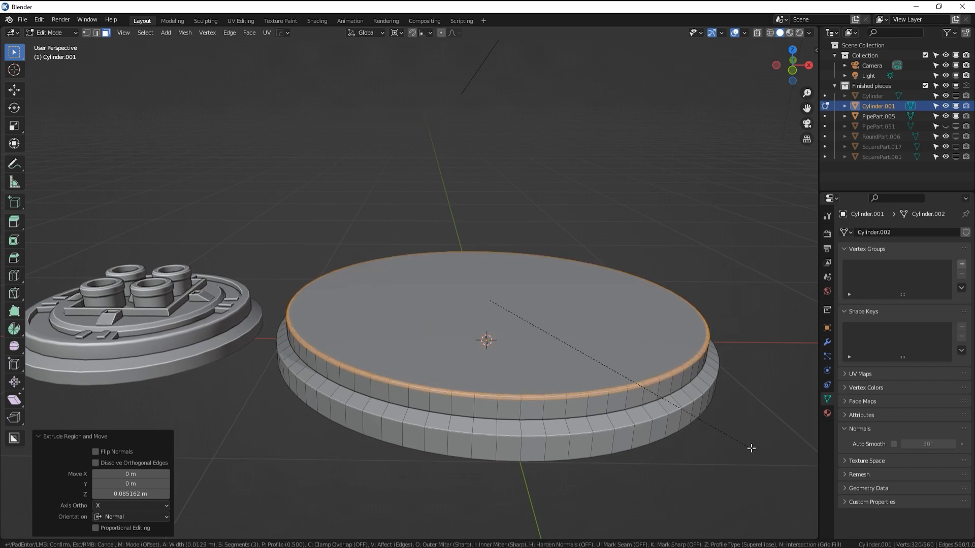
pyautogui.click(752, 450)
# Inset the upper tier's top face about 0.031 m and extrude it slightly downward to form a recess with a thin rim
pyautogui.click(588, 358)
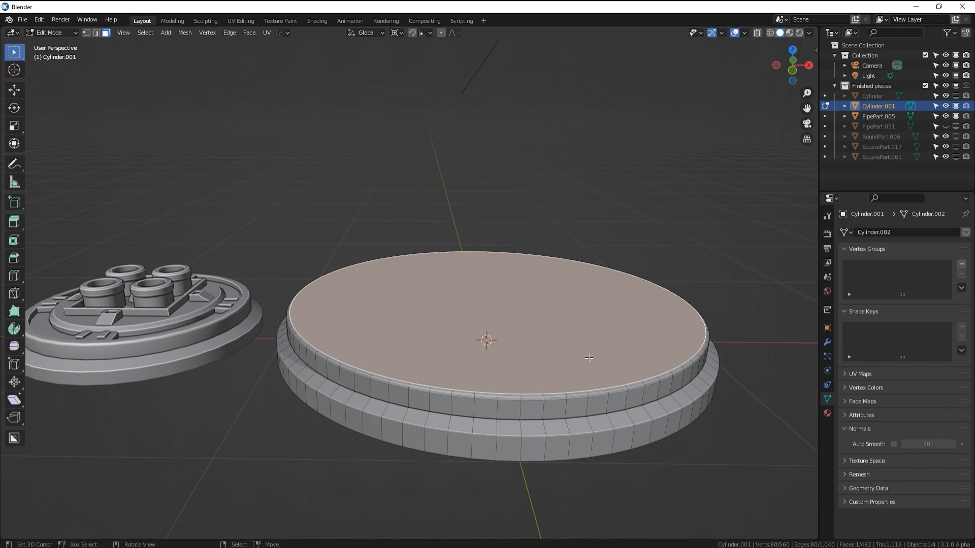
pyautogui.press('i')
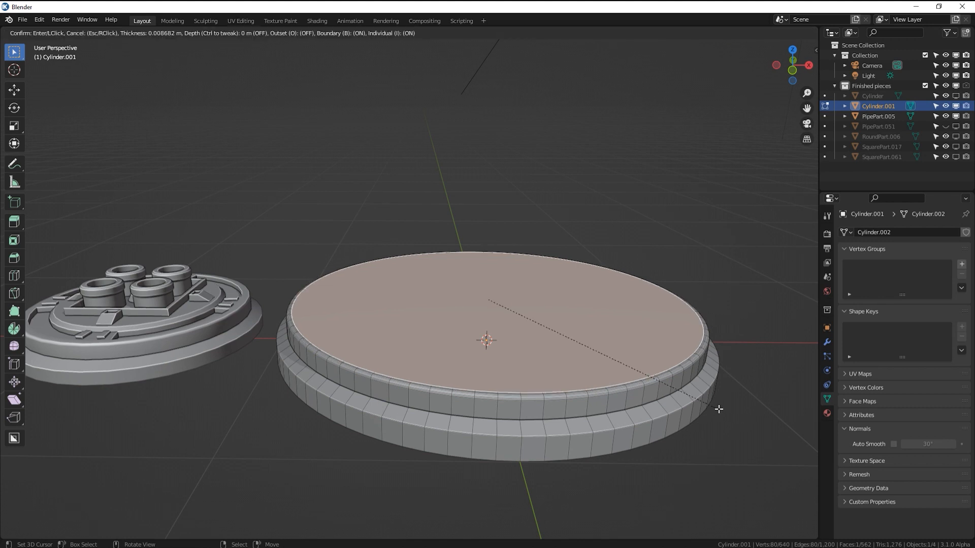
pyautogui.click(720, 404)
pyautogui.press('e')
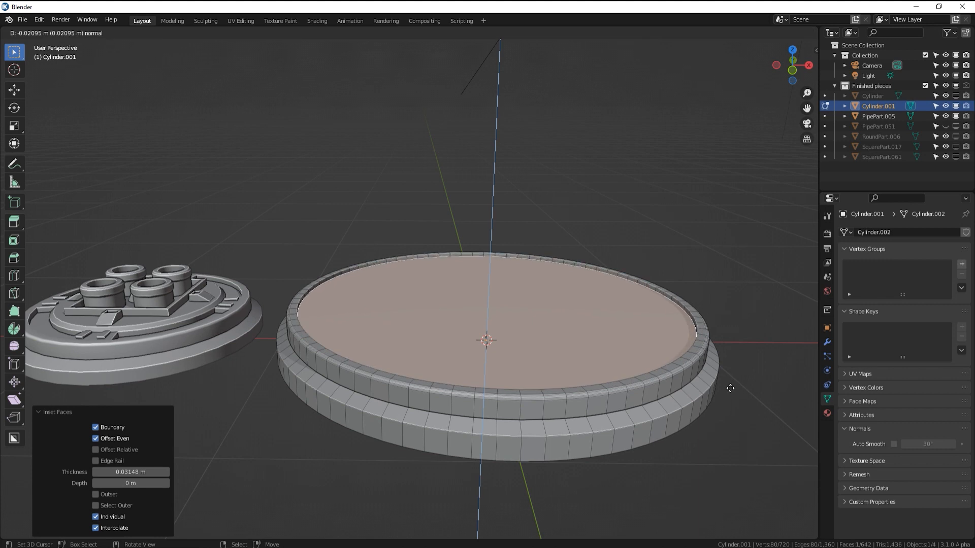
pyautogui.click(730, 392)
# Inset the recess floor about 0.139 m and extrude the inner face up about 0.067 m as a raised central disc
pyautogui.press('i')
pyautogui.click(747, 394)
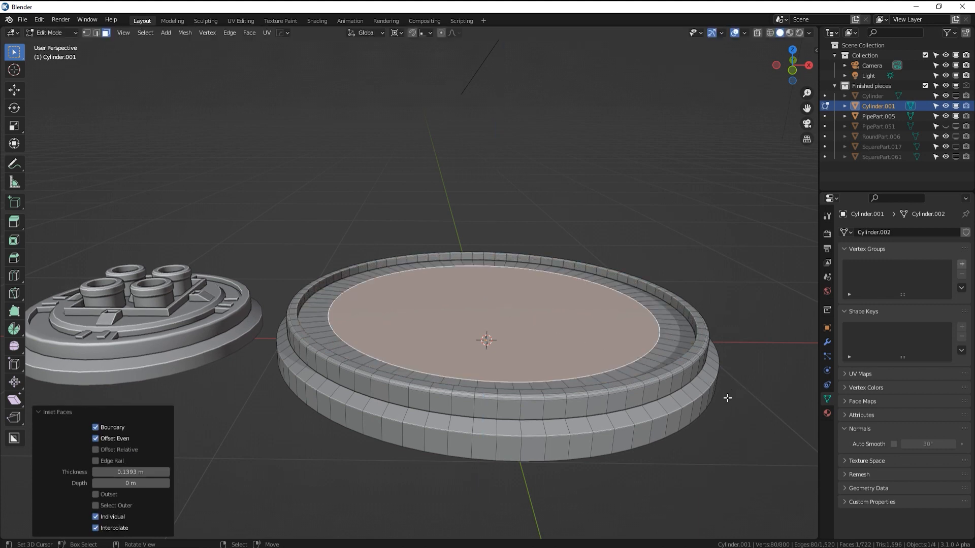
pyautogui.press('e')
pyautogui.click(726, 386)
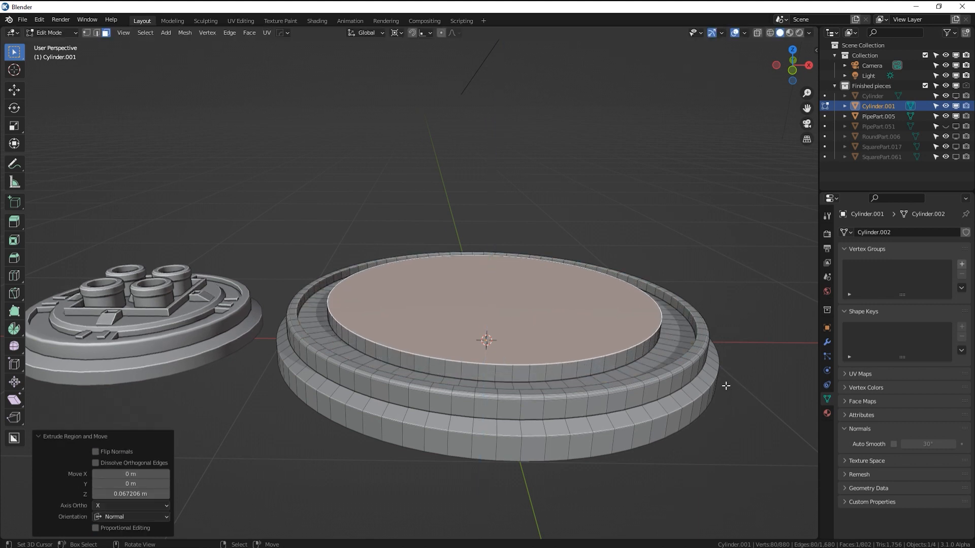
# Bevel the central disc's top edge about 0.023 m with three segments and check the shape in Object Mode
pyautogui.hotkey('ctrl', 'b')
pyautogui.click(736, 388)
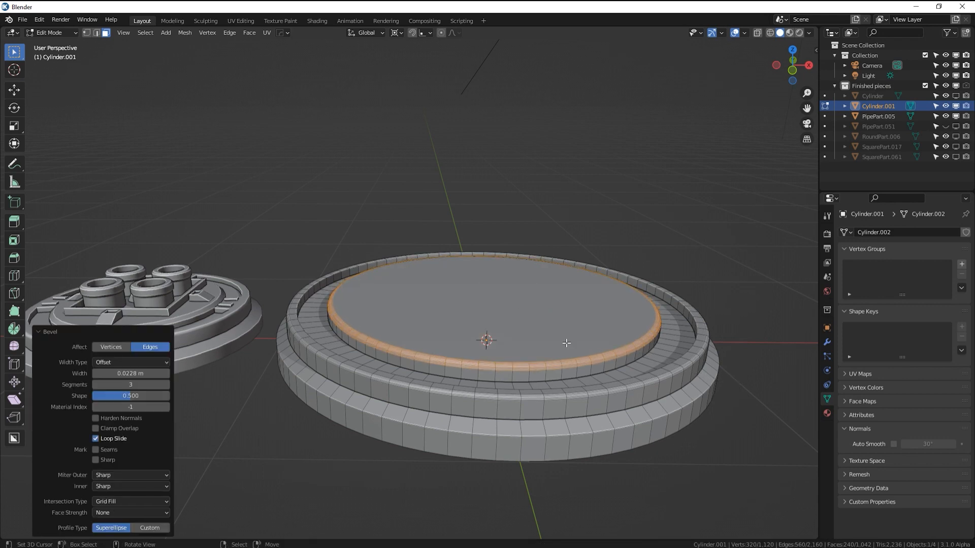
pyautogui.rightClick(553, 337)
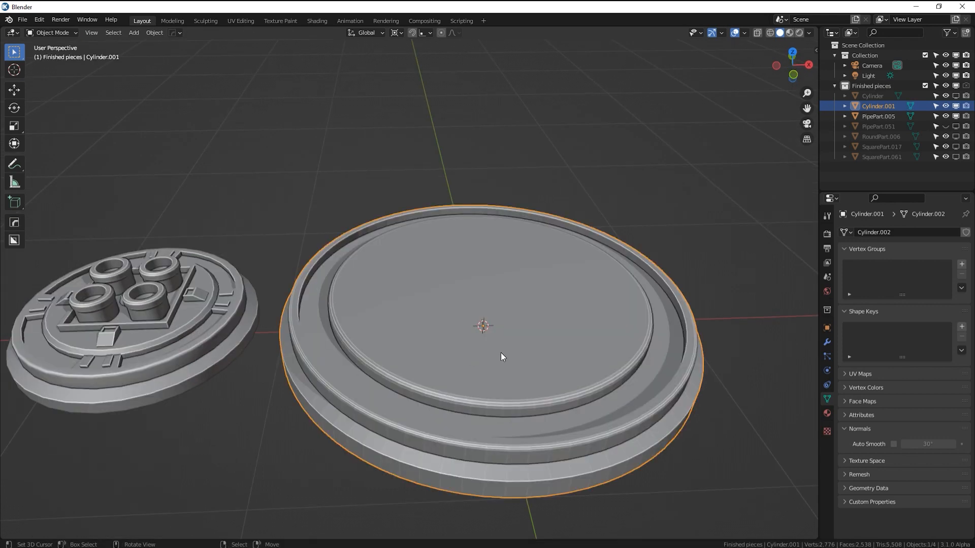
pyautogui.press('Tab')
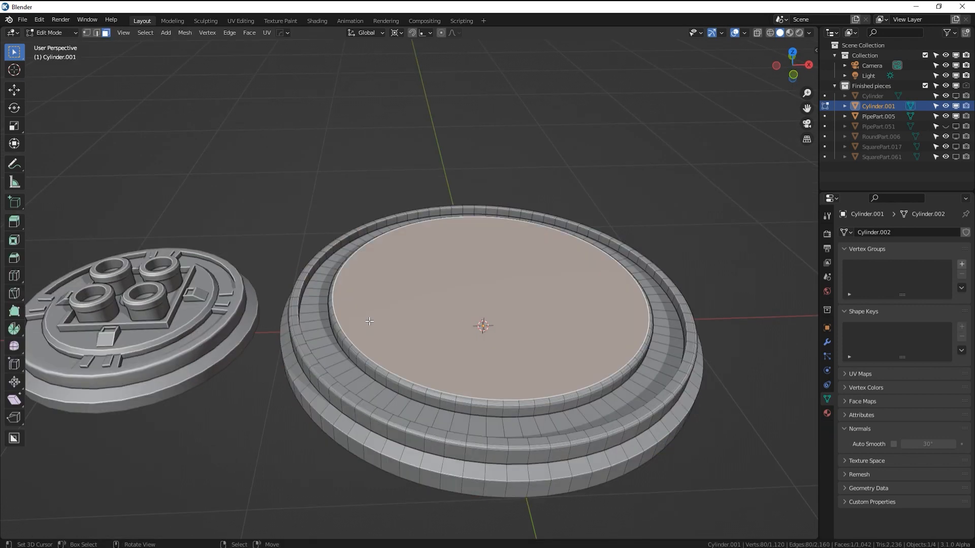
# Select four adjacent faces on the front side wall of the central disc and duplicate them in place
pyautogui.moveTo(501, 386); pyautogui.dragTo(201, 380, button='middle')
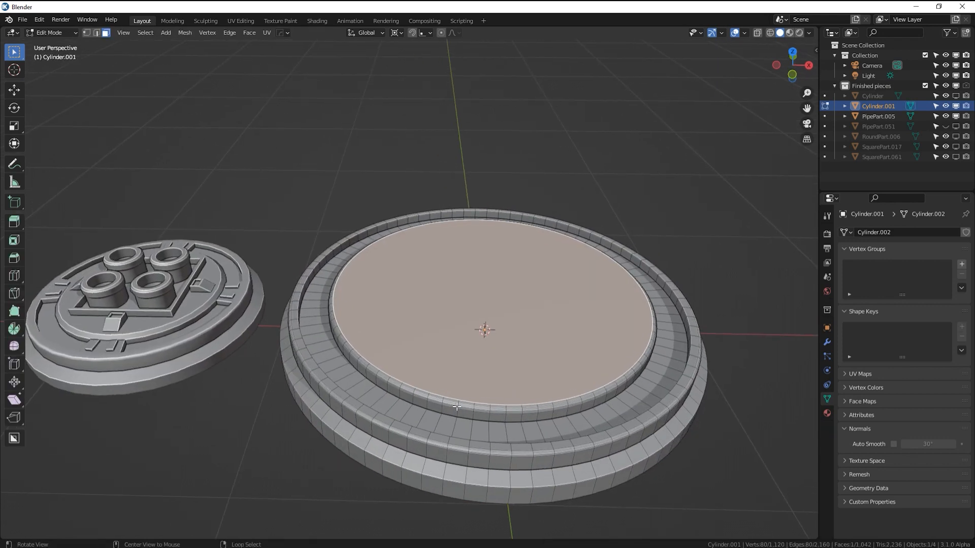
pyautogui.keyDown('shift'); pyautogui.moveTo(457, 406); pyautogui.dragTo(414, 370, button='middle'); pyautogui.keyUp('shift')
pyautogui.click(412, 360)
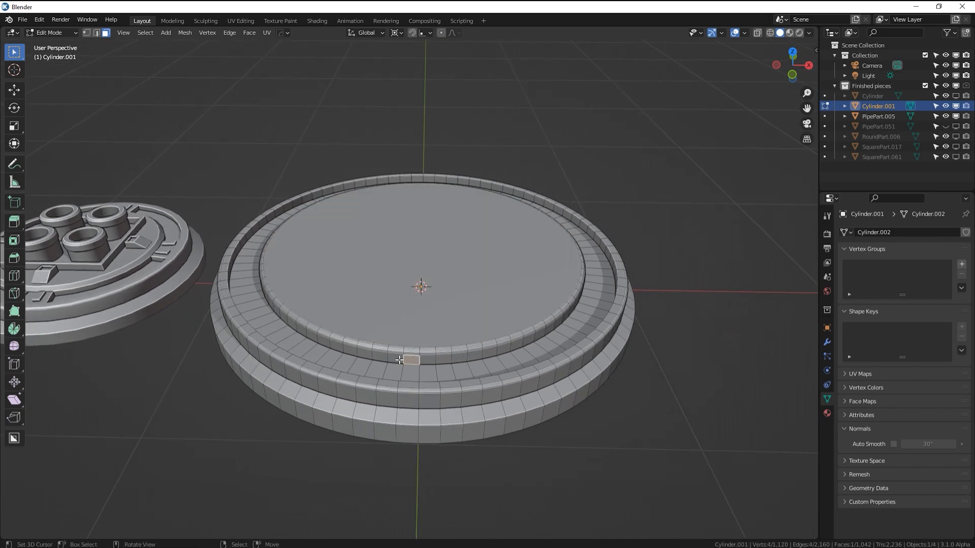
pyautogui.keyDown('ctrl'); pyautogui.click(436, 360); pyautogui.keyUp('ctrl')
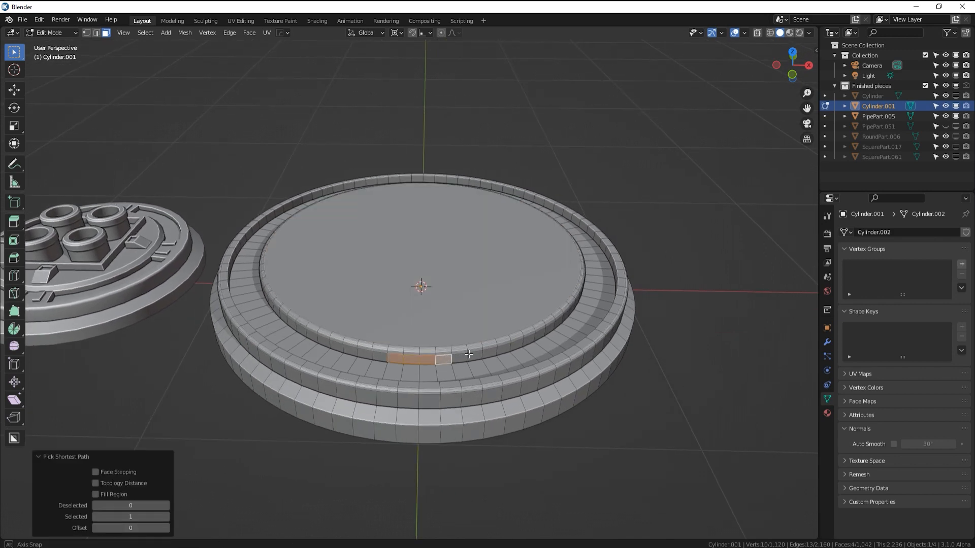
pyautogui.moveTo(436, 359); pyautogui.dragTo(401, 349, button='middle')
pyautogui.hotkey('shift', 'd')
pyautogui.press('Escape')
# Extrude the duplicated faces outward about 0.07 m, then extrude them down along Z toward the groove floor to form a block
pyautogui.press('e')
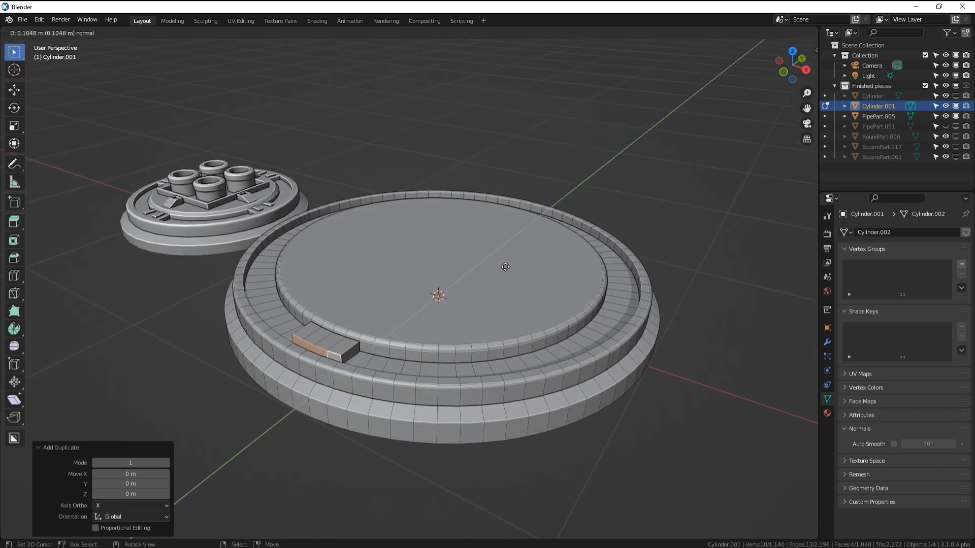
pyautogui.click(505, 267)
pyautogui.press('e')
pyautogui.press('z')
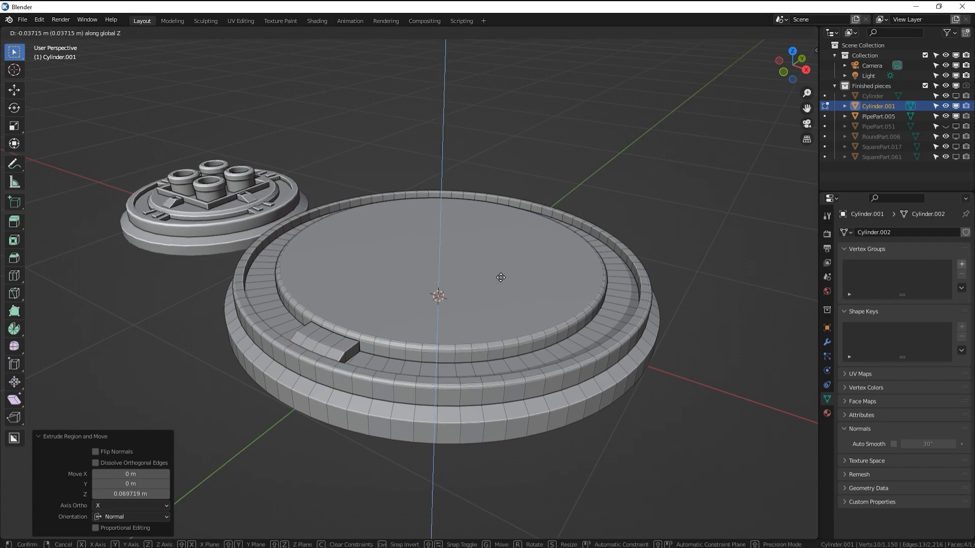
pyautogui.click(501, 277)
# Inset the two middle top faces of the block individually and extrude them up about 0.011 m as small pads
pyautogui.rightClick(330, 339)
pyautogui.keyDown('shift'); pyautogui.rightClick(320, 334); pyautogui.keyUp('shift')
pyautogui.moveTo(340, 335); pyautogui.dragTo(488, 275, button='middle')
pyautogui.scroll(3, 398, 341)
pyautogui.press('i')
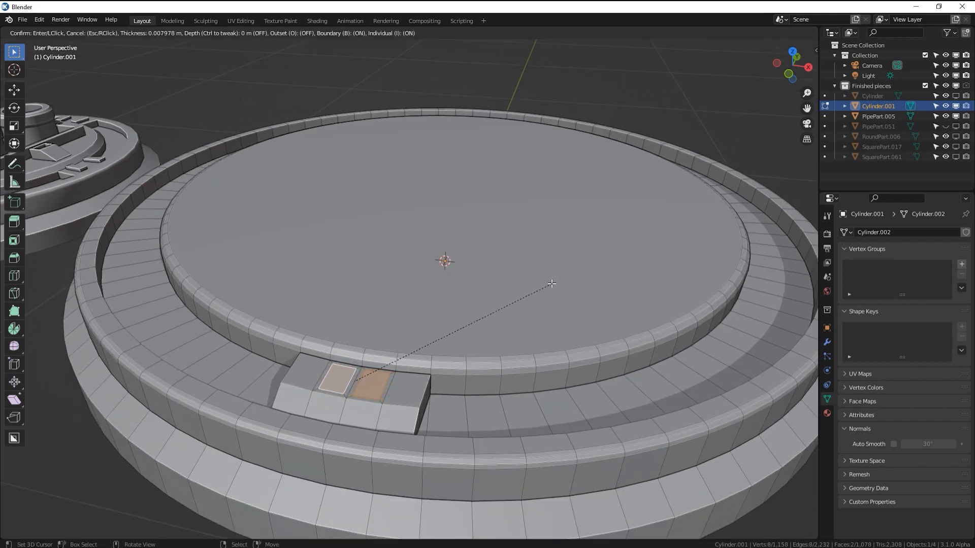
pyautogui.click(552, 284)
pyautogui.press('e')
pyautogui.click(552, 280)
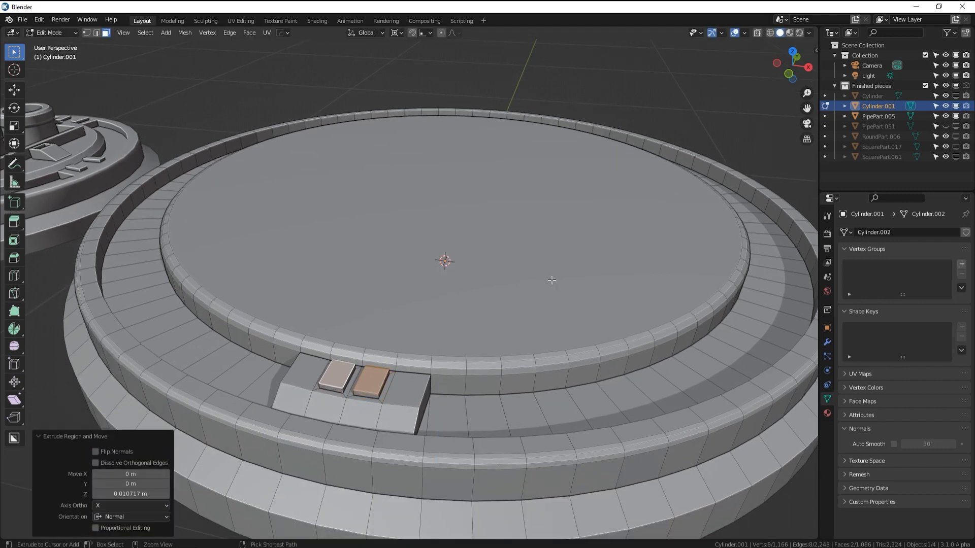
# Select the entire linked block and, in top view, set the transform pivot point to the 3D Cursor
pyautogui.hotkey('ctrl', 'l')
pyautogui.scroll(-4, 529, 284)
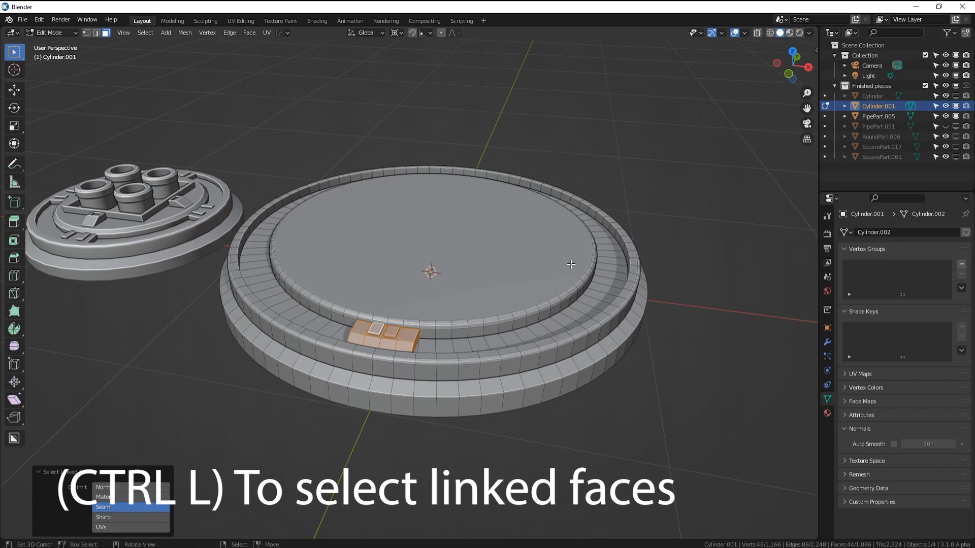
pyautogui.press('g')
pyautogui.rightClick(533, 252)
pyautogui.press('KP_7')
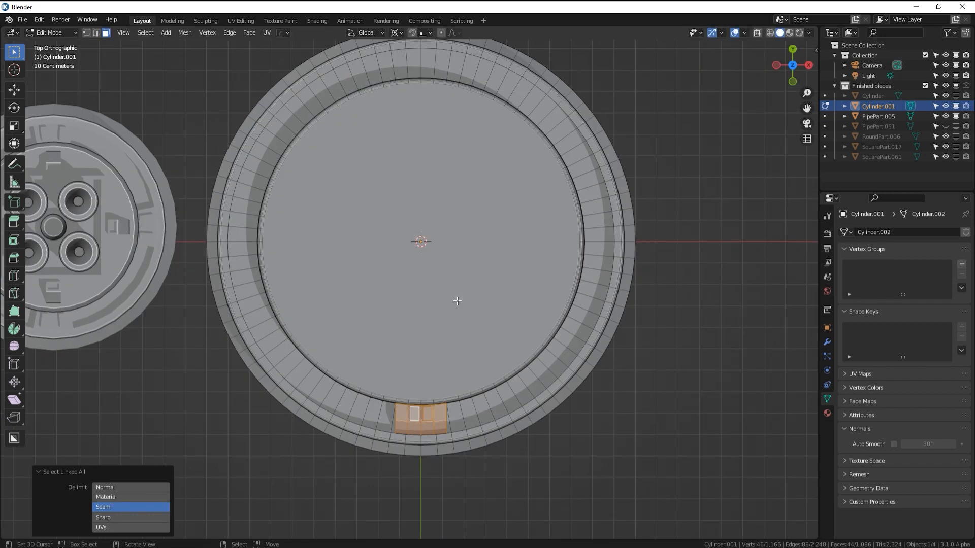
pyautogui.keyDown('shift'); pyautogui.moveTo(566, 245); pyautogui.dragTo(570, 283, button='middle'); pyautogui.keyUp('shift')
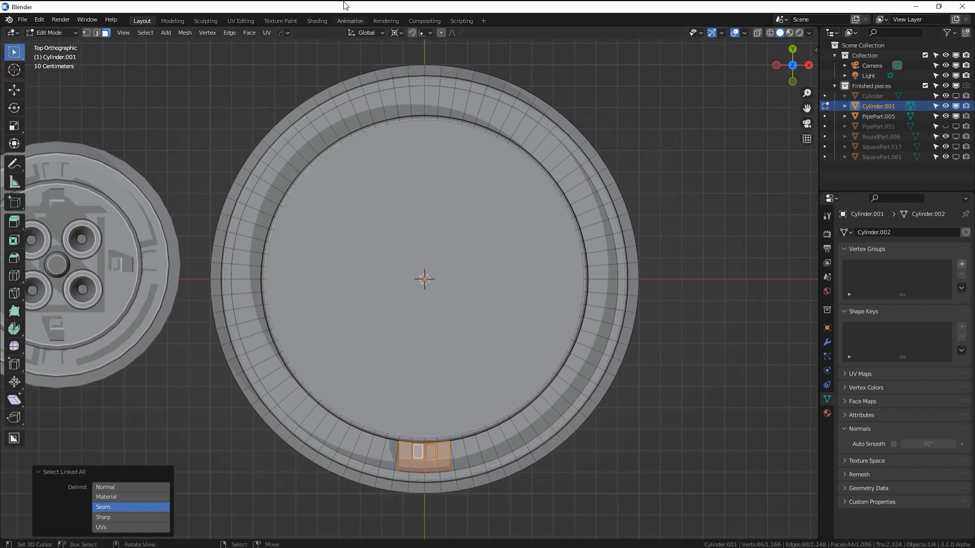
pyautogui.click(396, 33)
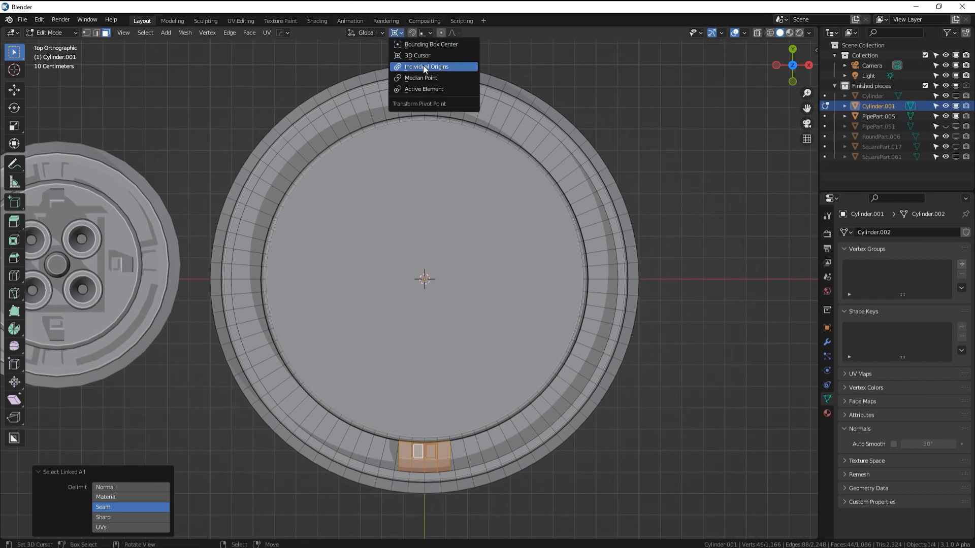
pyautogui.click(427, 57)
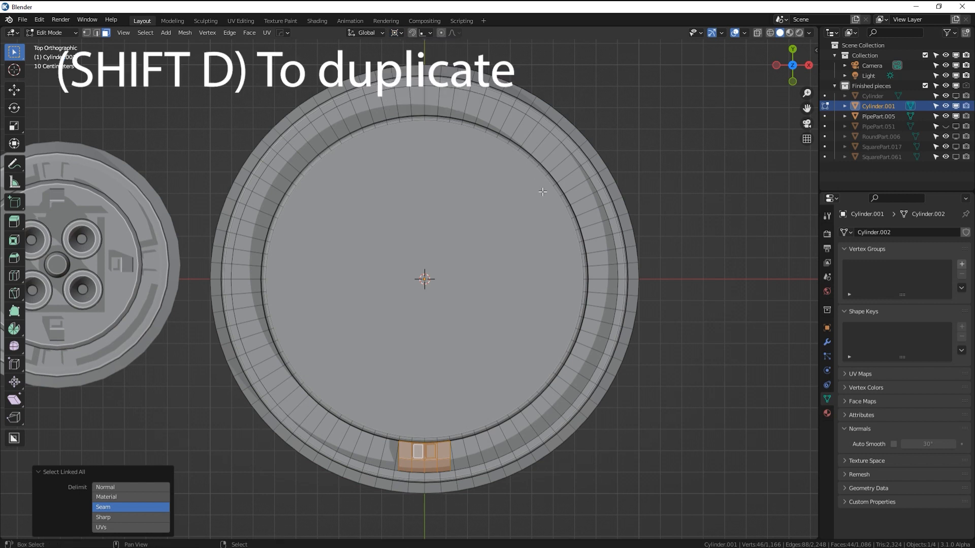
# Duplicate the block rotated 90° about the 3D cursor, repeat for four evenly spaced blocks in the groove, and return to Object Mode
pyautogui.hotkey('shift', 'd')
pyautogui.write('r90')
pyautogui.press('Return')
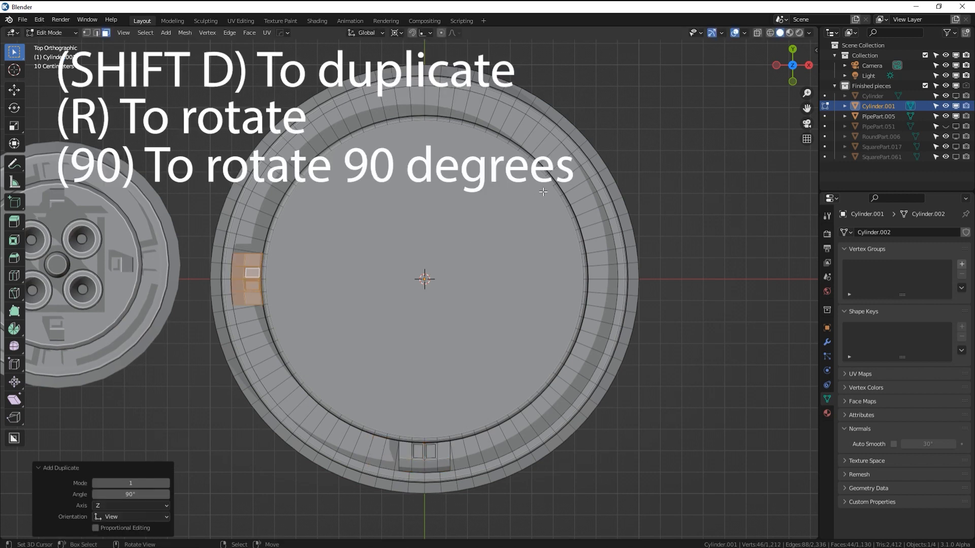
pyautogui.hotkey('shift', 'r')
pyautogui.hotkey('shift', 'r')
pyautogui.press('Tab')
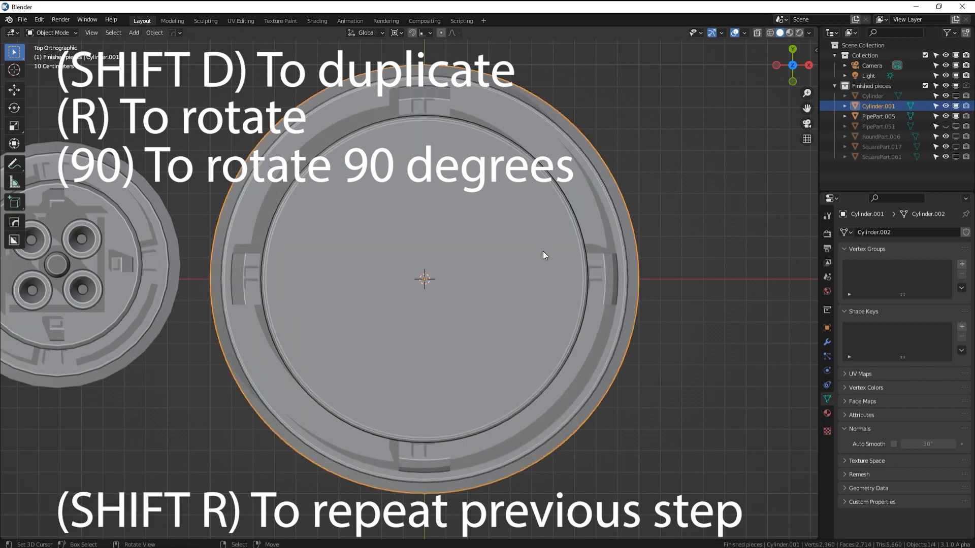
pyautogui.moveTo(544, 254); pyautogui.dragTo(527, 172, button='middle')
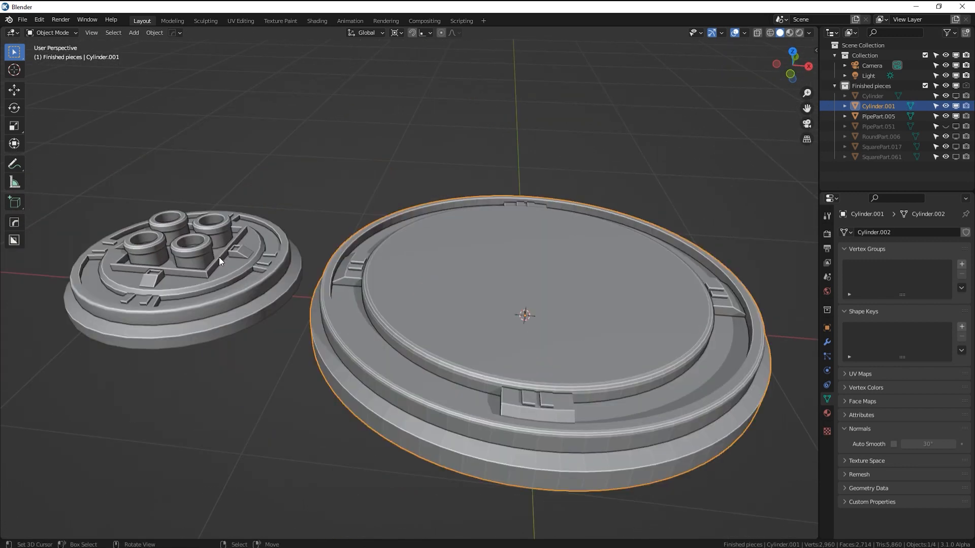
# In Edit Mode, add a cube to the disc mesh, scale it down and flatten it along Z
pyautogui.keyDown('shift'); pyautogui.moveTo(538, 289); pyautogui.dragTo(491, 286, button='middle'); pyautogui.keyUp('shift')
pyautogui.press('Tab')
pyautogui.rightClick(443, 288)
pyautogui.hotkey('shift', 'a')
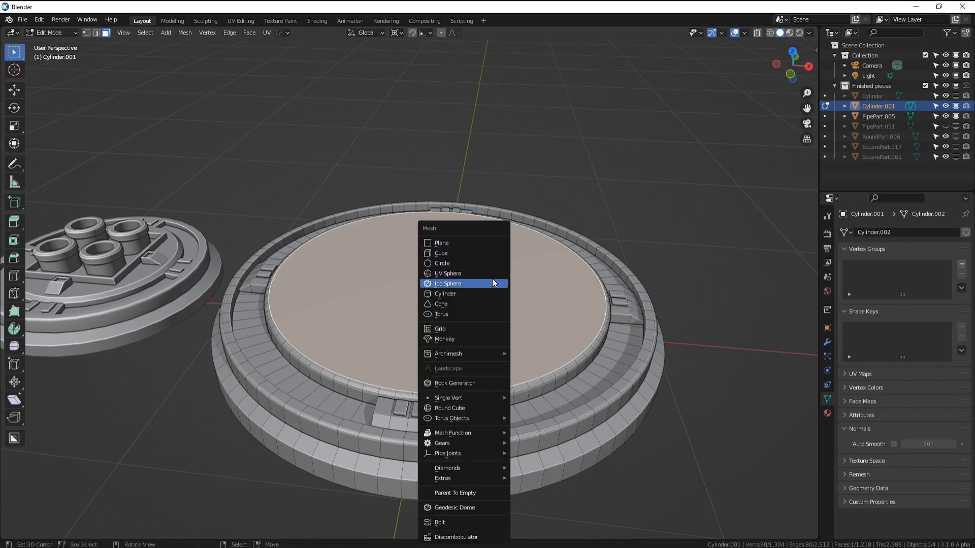
pyautogui.click(465, 253)
pyautogui.press('s')
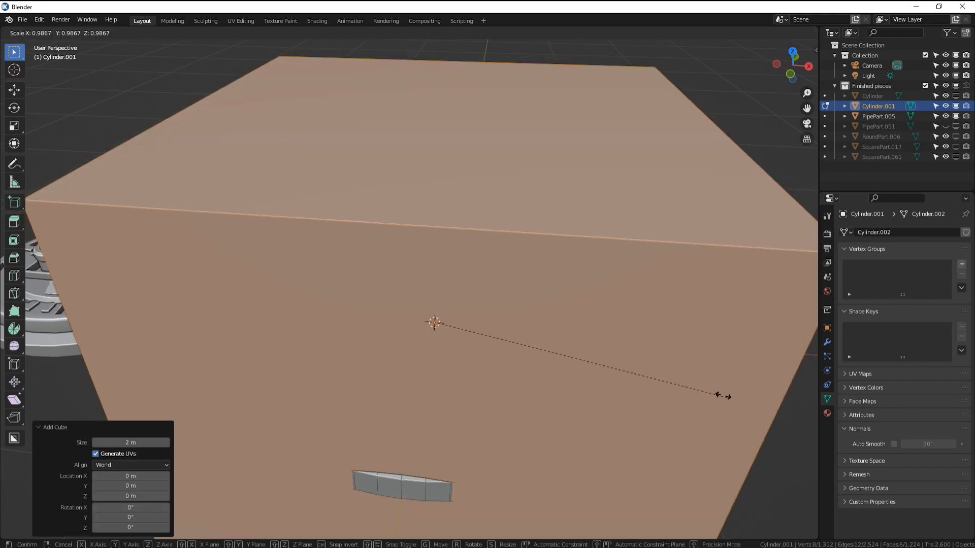
pyautogui.click(550, 327)
pyautogui.press('s')
pyautogui.press('z')
pyautogui.click(592, 401)
# Move the flat box along Z onto the disc's top and scale it up slightly
pyautogui.moveTo(590, 400); pyautogui.dragTo(580, 350, button='middle')
pyautogui.press('g')
pyautogui.press('z')
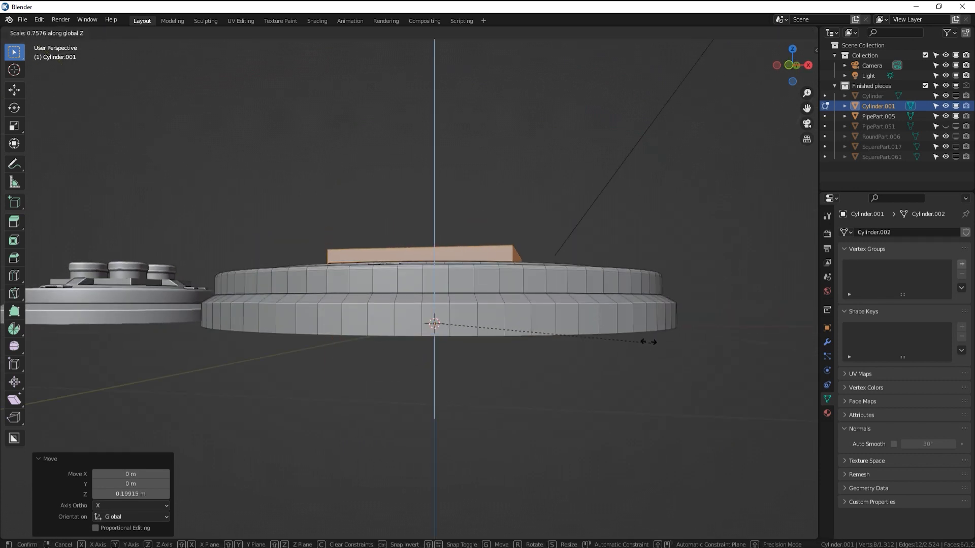
pyautogui.click(654, 337)
pyautogui.moveTo(654, 337); pyautogui.dragTo(619, 352, button='middle')
pyautogui.press('s')
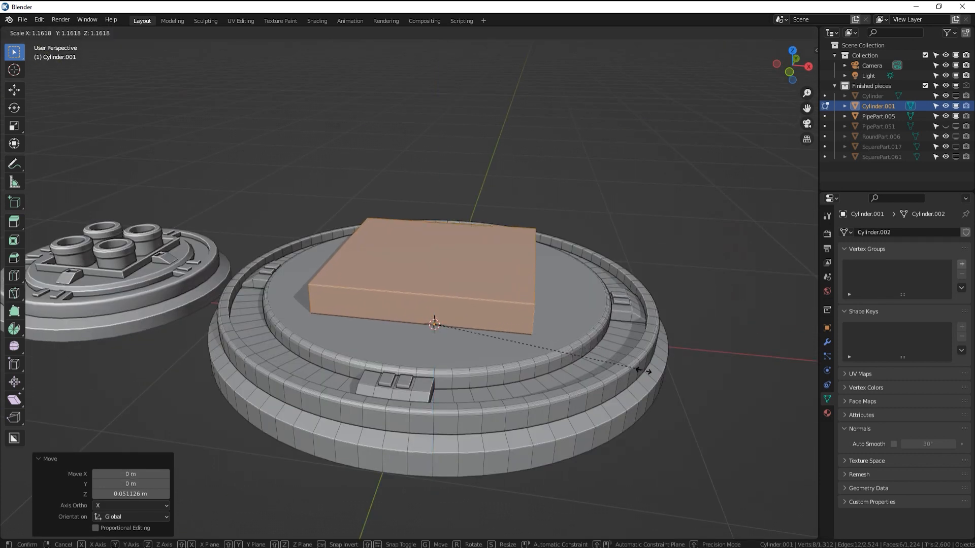
pyautogui.click(653, 381)
# Lower the box's top face about 0.12 m along Z and bevel its edges with 3 segments
pyautogui.press('g')
pyautogui.press('z')
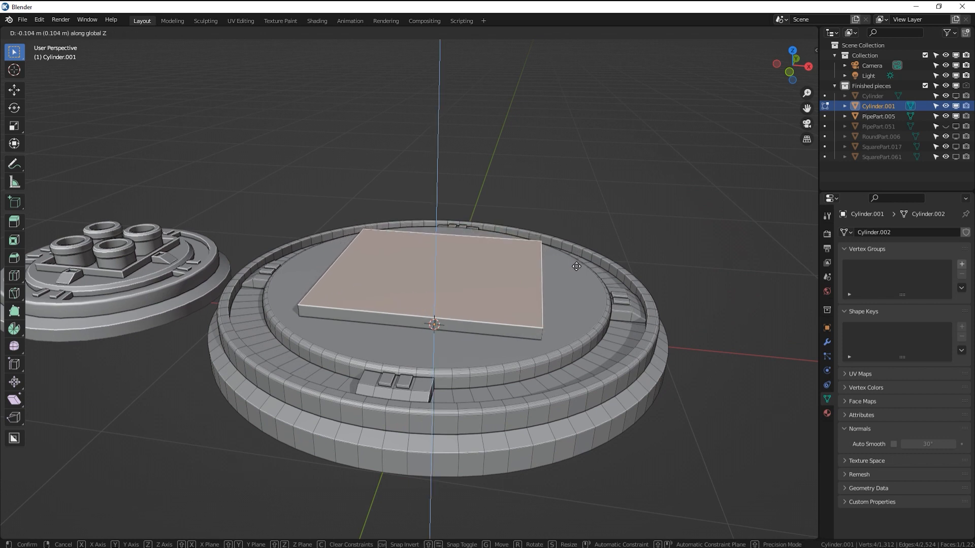
pyautogui.click(584, 269)
pyautogui.hotkey('ctrl', 'b')
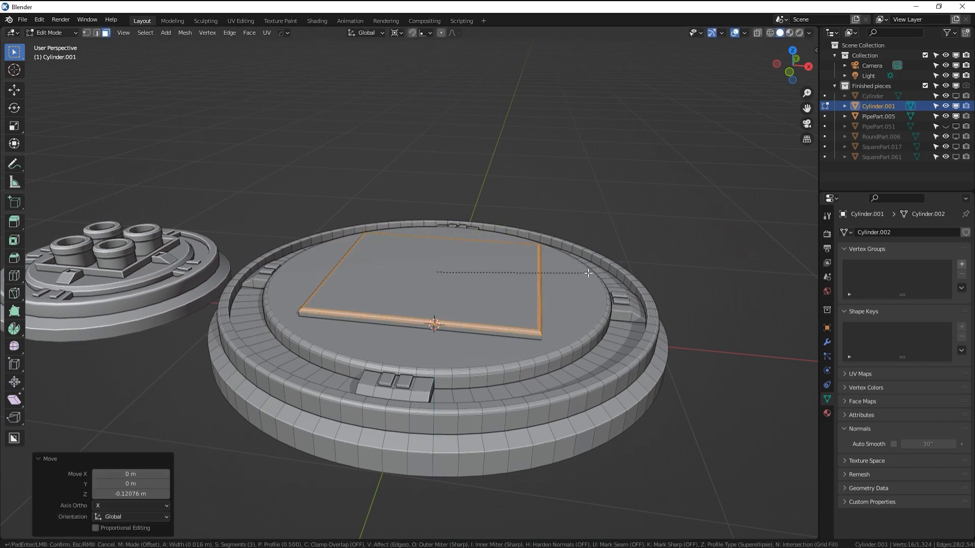
pyautogui.click(585, 273)
# Inset the box's top face about 0.02 m and extrude it down about 0.024 m to form a square frame
pyautogui.rightClick(515, 288)
pyautogui.press('i')
pyautogui.click(584, 305)
pyautogui.press('e')
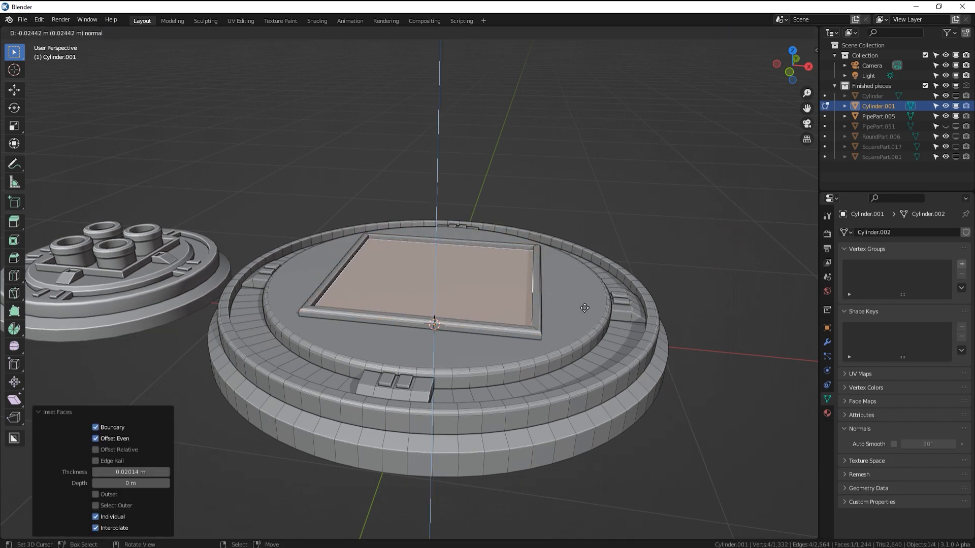
pyautogui.click(584, 309)
# Add a cylinder with 16 vertices to the mesh
pyautogui.moveTo(584, 308); pyautogui.dragTo(526, 257, button='middle')
pyautogui.hotkey('shift', 'a')
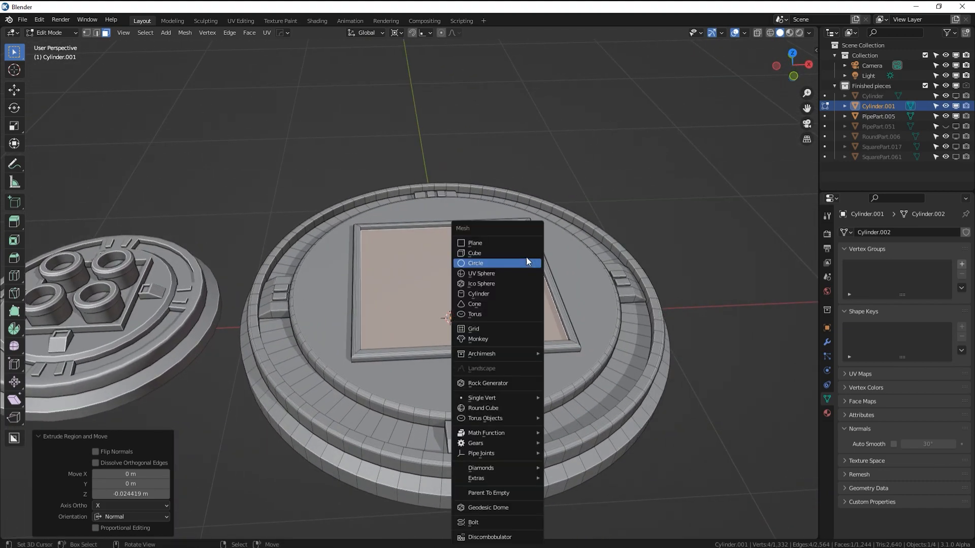
pyautogui.click(504, 294)
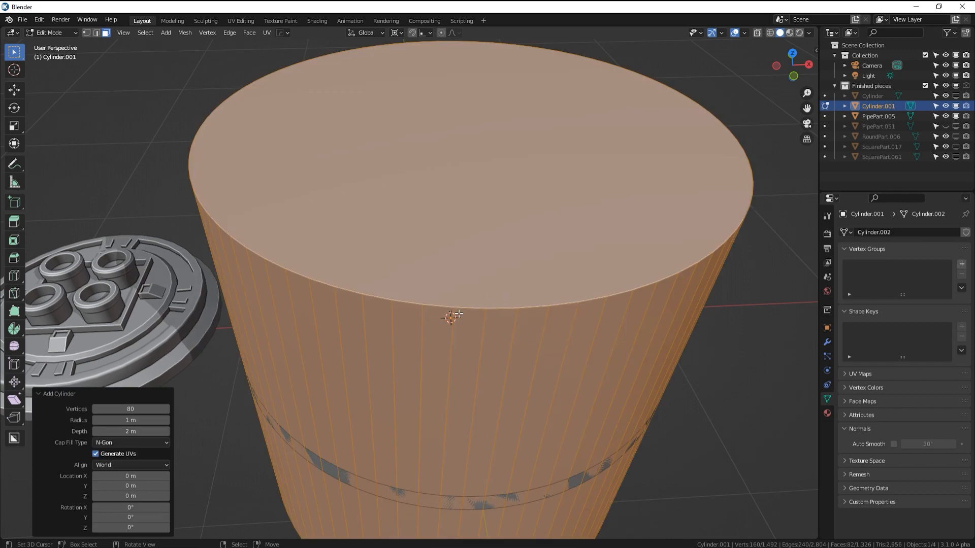
pyautogui.click(139, 403)
pyautogui.write('16')
pyautogui.press('Return')
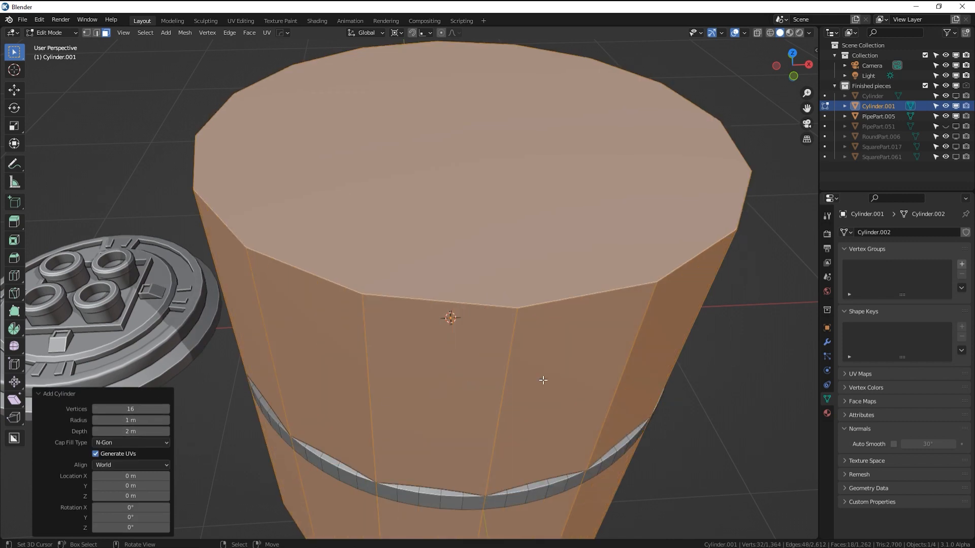
# Scale the cylinder to 0.17, raise it about 0.37 m along Z, then shrink it further and seat it inside the square frame
pyautogui.press('s')
pyautogui.click(515, 332)
pyautogui.press('g')
pyautogui.press('z')
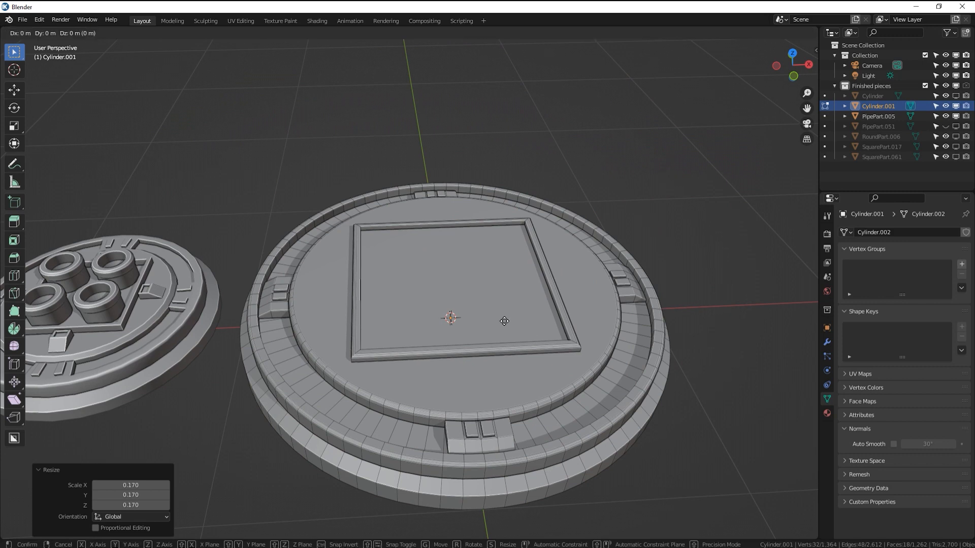
pyautogui.click(588, 299)
pyautogui.press('s')
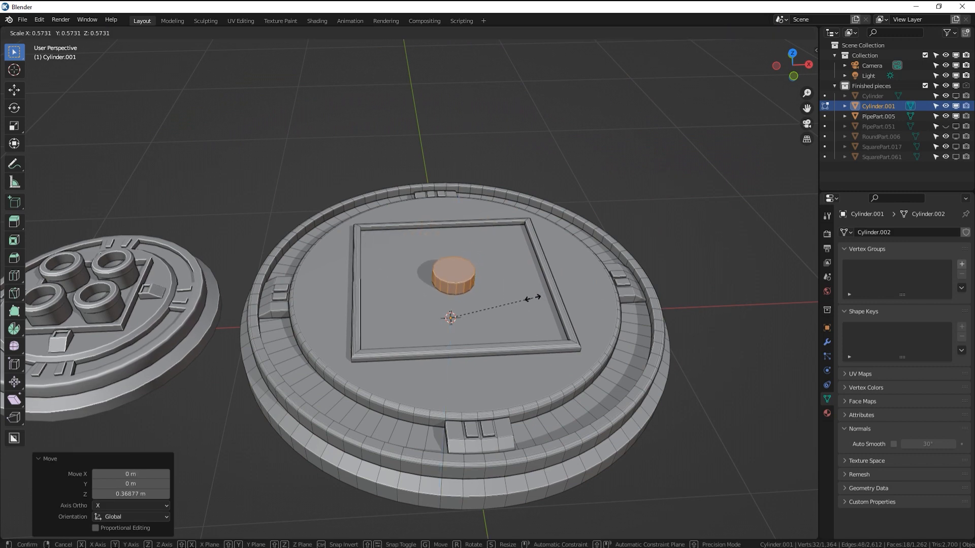
pyautogui.click(535, 299)
pyautogui.press('g')
pyautogui.press('z')
pyautogui.click(535, 281)
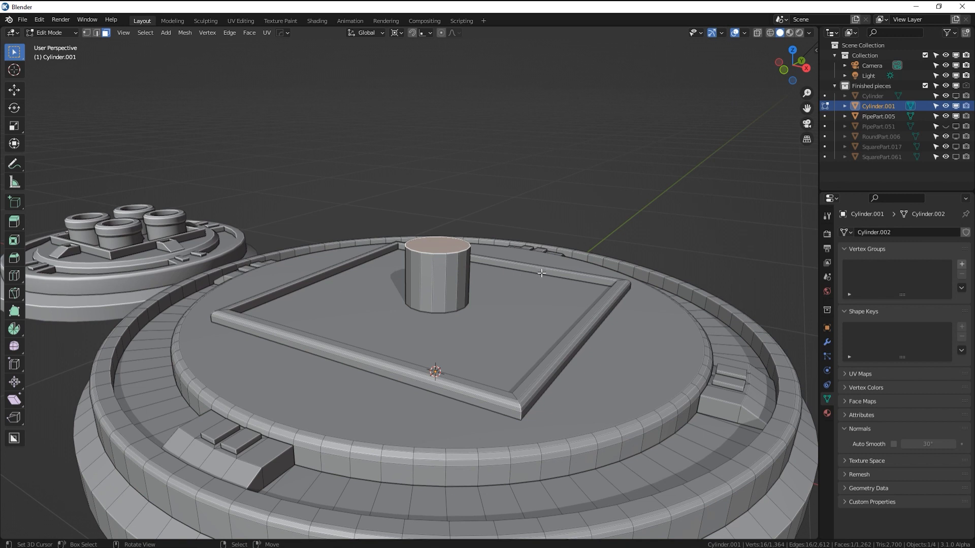
# Extrude the cylinder's top face in place and scale it to 1.205 with the pivot point set to Individual Origins
pyautogui.press('e')
pyautogui.rightClick(542, 272)
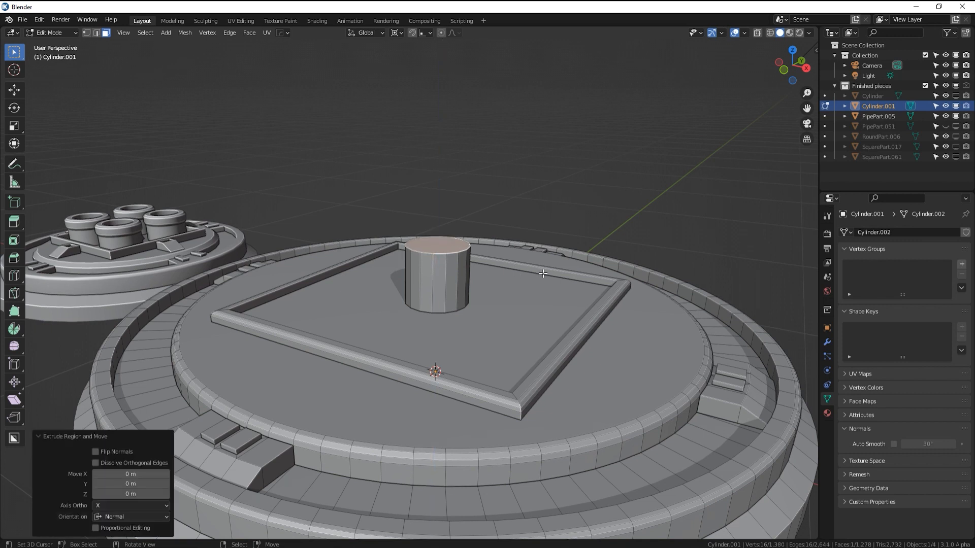
pyautogui.press('s')
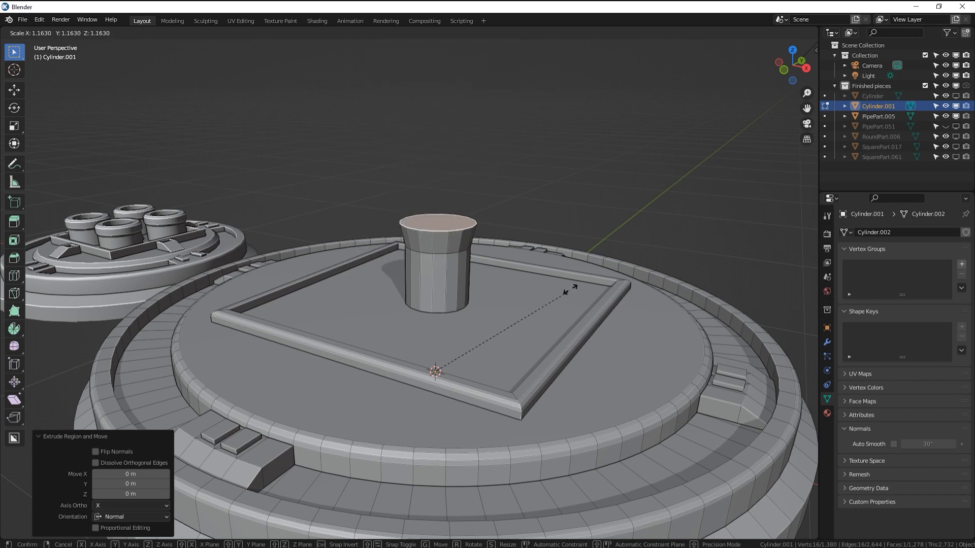
pyautogui.rightClick(418, 59)
pyautogui.click(396, 33)
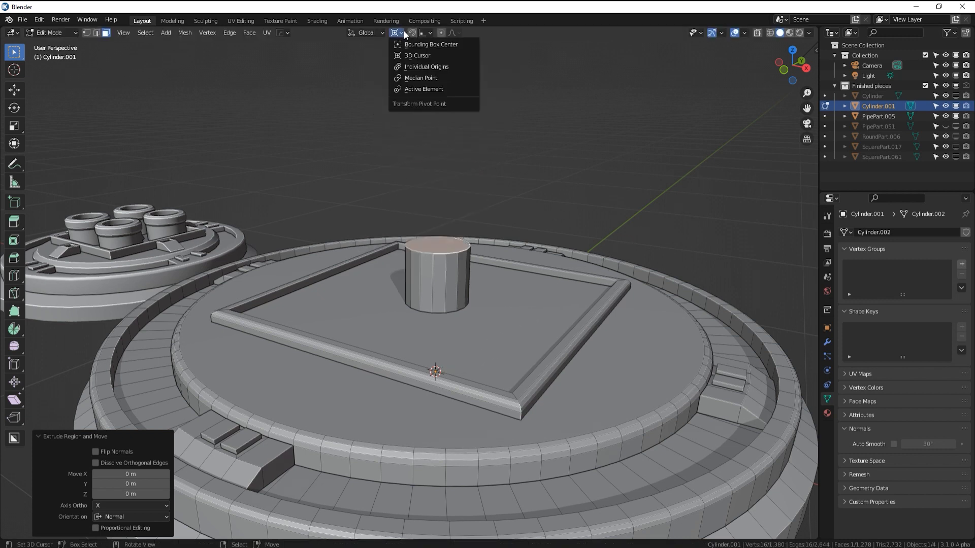
pyautogui.click(417, 67)
pyautogui.press('s')
pyautogui.click(555, 273)
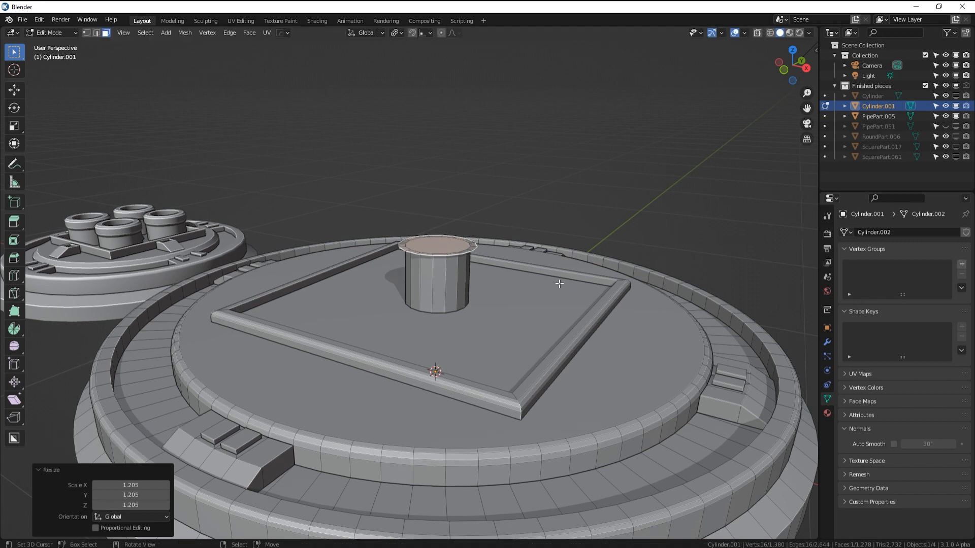
# Extrude the widened top face up about 0.042 m as a collar and bevel its upper edge
pyautogui.press('e')
pyautogui.click(561, 271)
pyautogui.hotkey('ctrl', 'b')
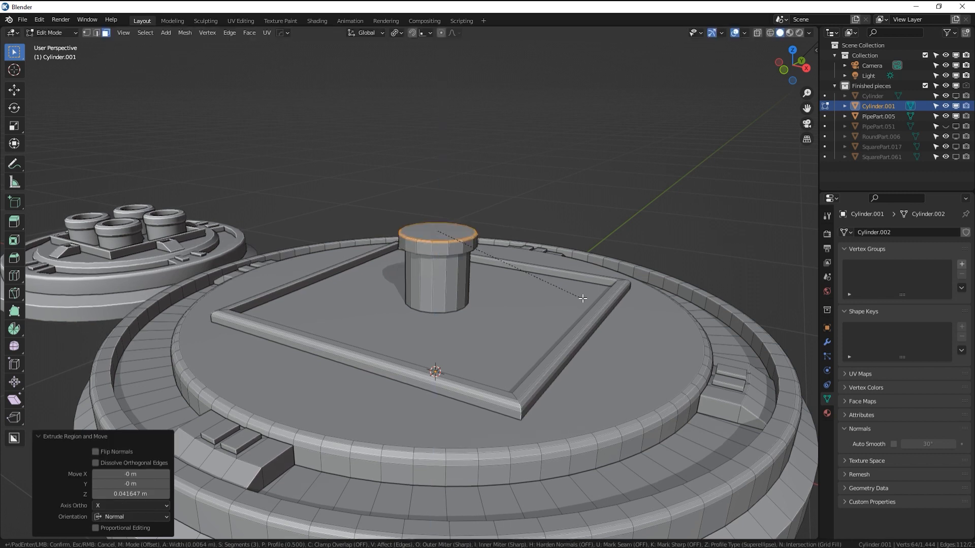
pyautogui.click(570, 292)
# Inset the collar's top face and extrude it down about 0.1 m to hollow out the pipe
pyautogui.click(432, 232)
pyautogui.press('i')
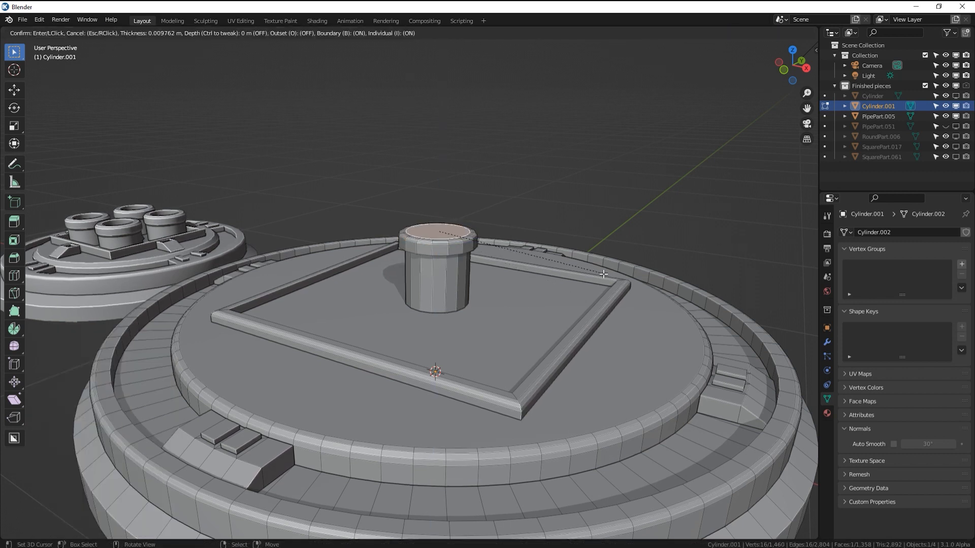
pyautogui.click(602, 286)
pyautogui.press('e')
pyautogui.click(592, 308)
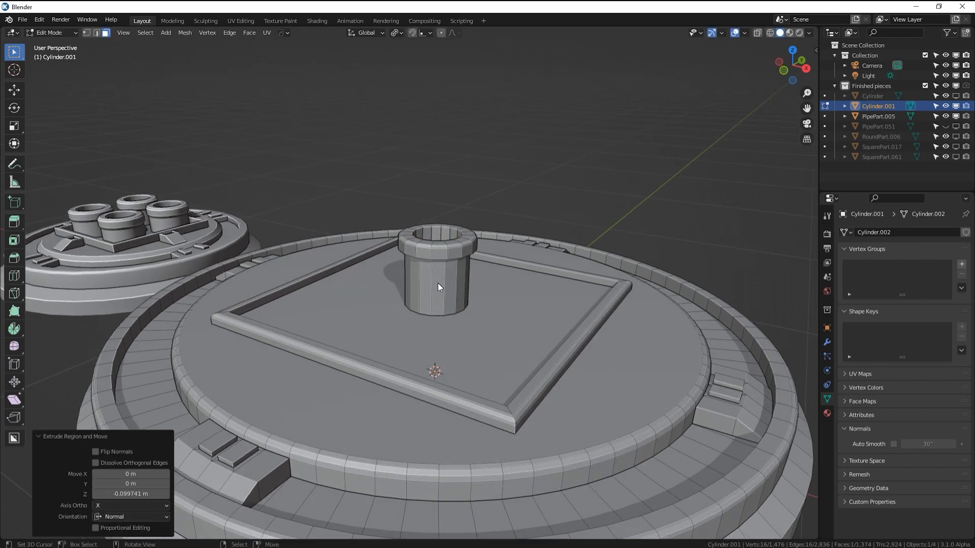
# Return to Object Mode and shade the disc part smooth with Auto Smooth at 30°
pyautogui.press('Tab')
pyautogui.moveTo(438, 282); pyautogui.dragTo(520, 221, button='middle')
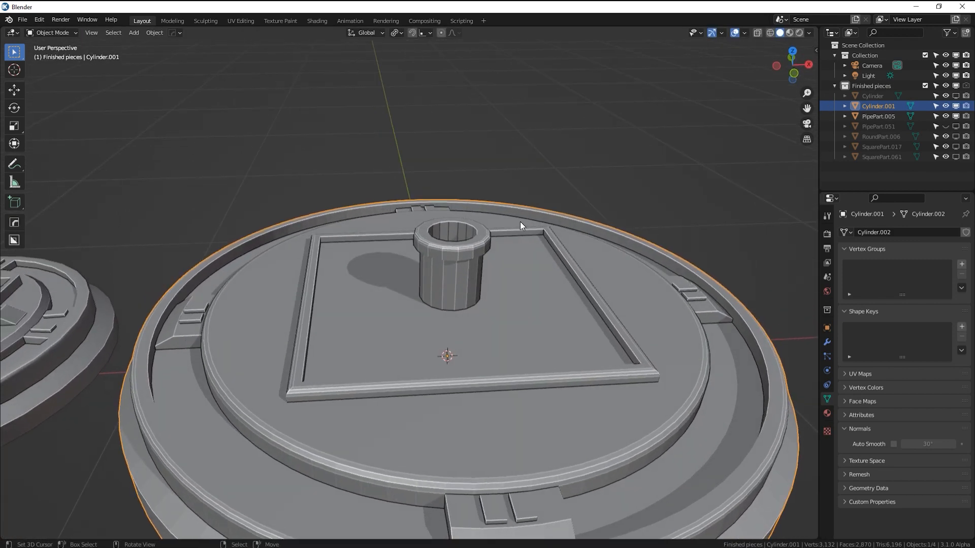
pyautogui.scroll(-3, 520, 222)
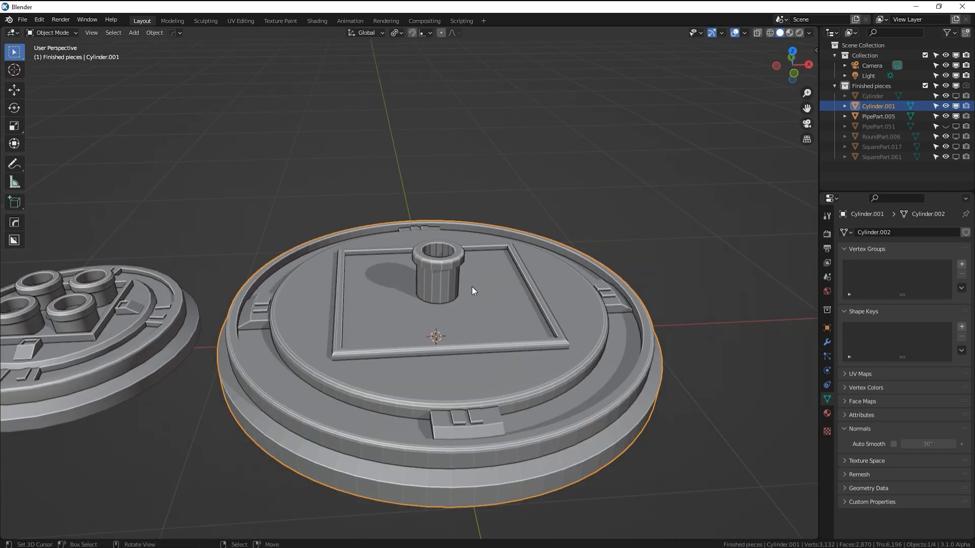
pyautogui.rightClick(497, 257)
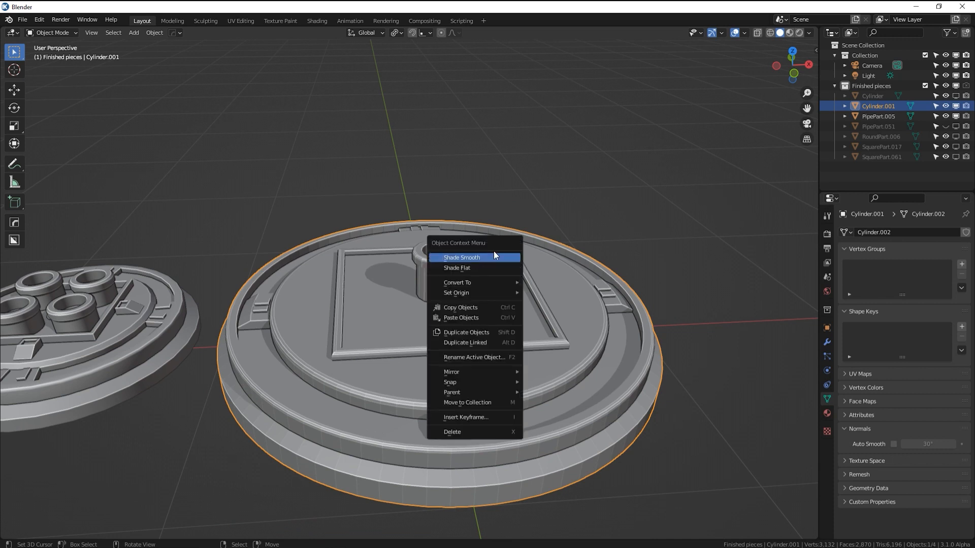
pyautogui.click(495, 256)
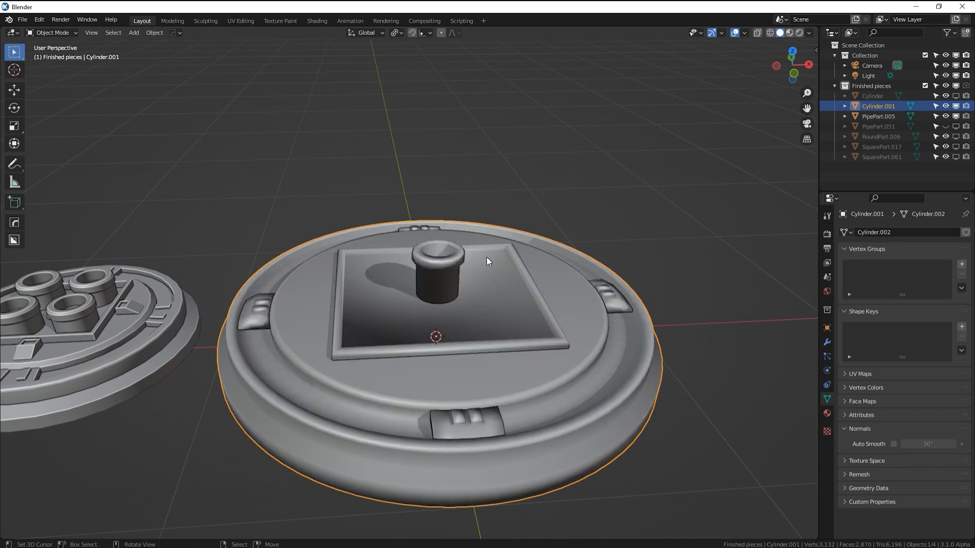
pyautogui.click(894, 445)
# Select the whole linked pipe and, in top view, move it about -0.27 m in X and 0.27 m in Y into the frame's corner
pyautogui.press('Tab')
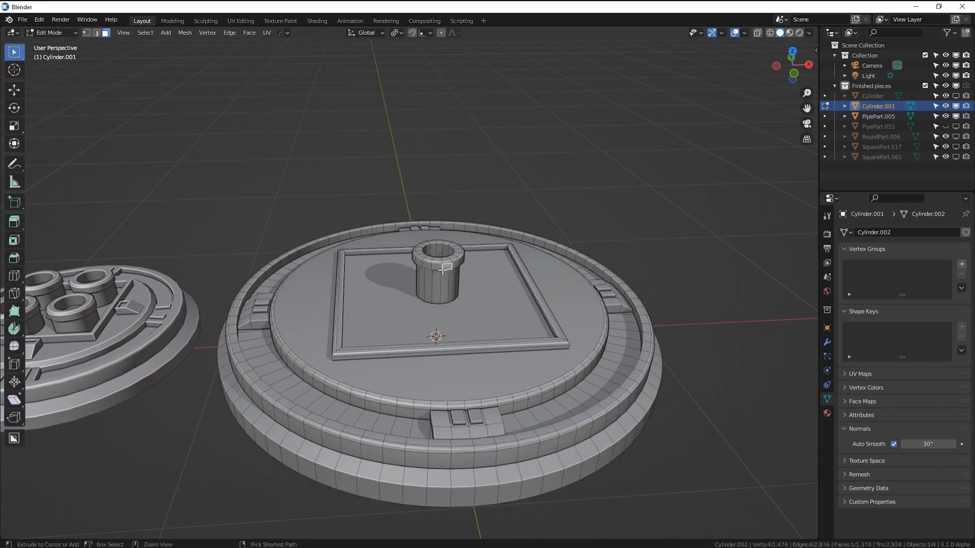
pyautogui.hotkey('ctrl', 'l')
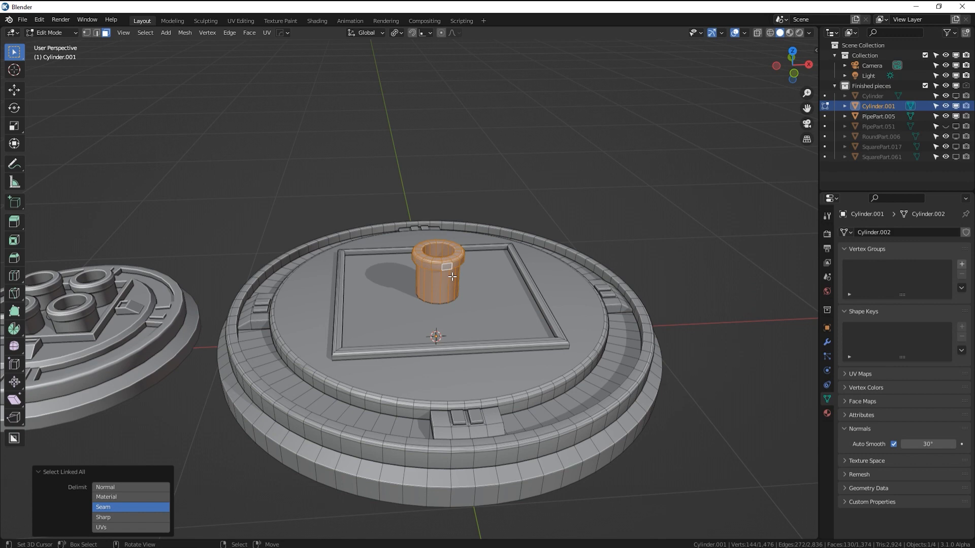
pyautogui.press('KP_7')
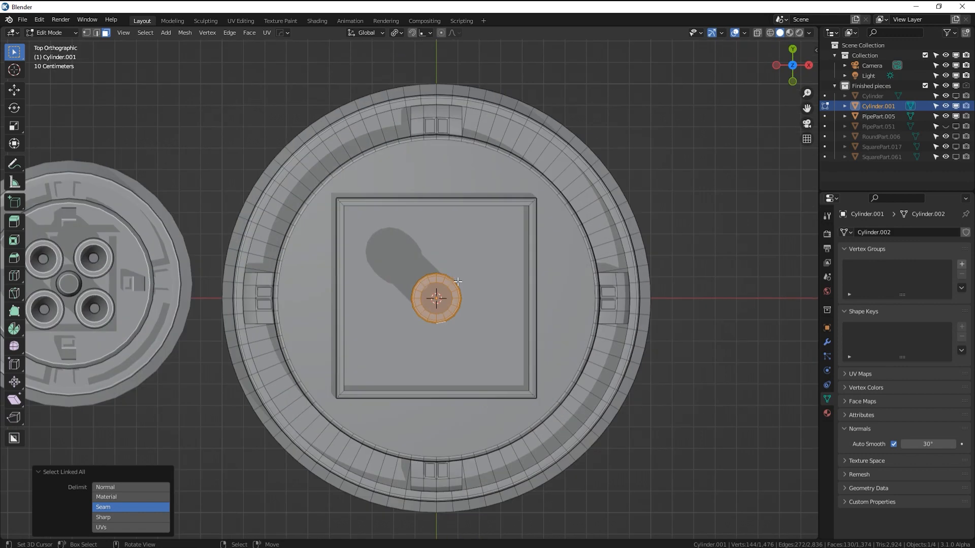
pyautogui.scroll(2, 458, 281)
pyautogui.press('g')
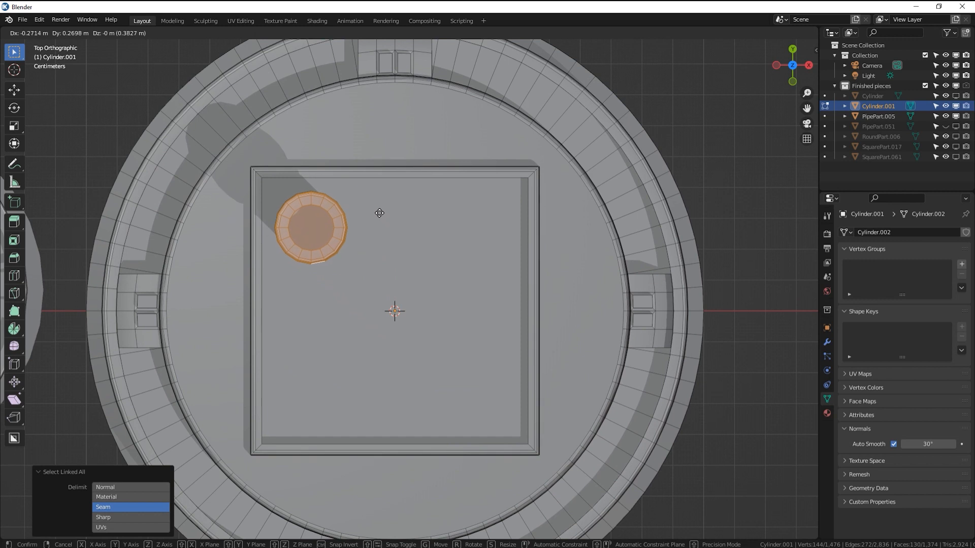
pyautogui.click(379, 213)
# Duplicate the pipe rotated 90° about the 3D Cursor, repeat for one pipe in each frame corner, and return to Object Mode
pyautogui.click(400, 32)
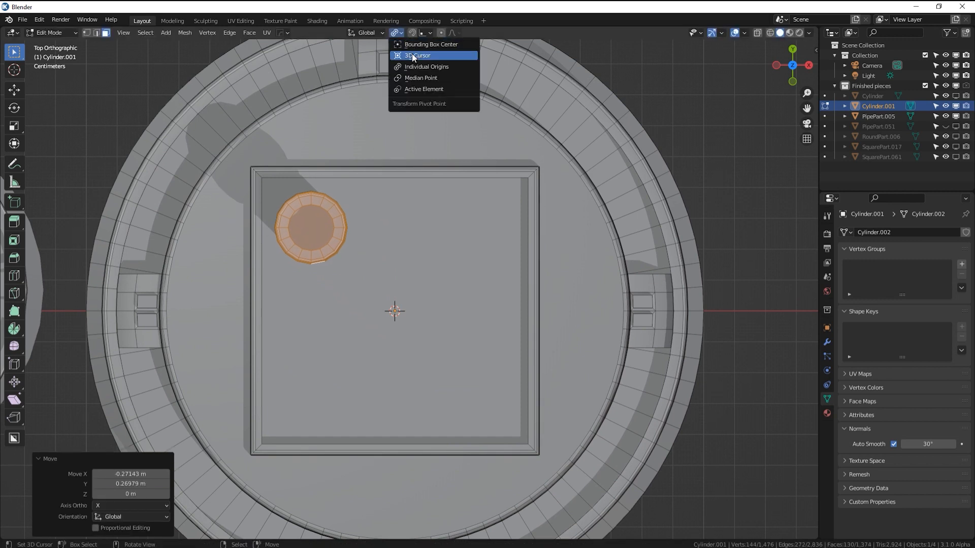
pyautogui.click(412, 55)
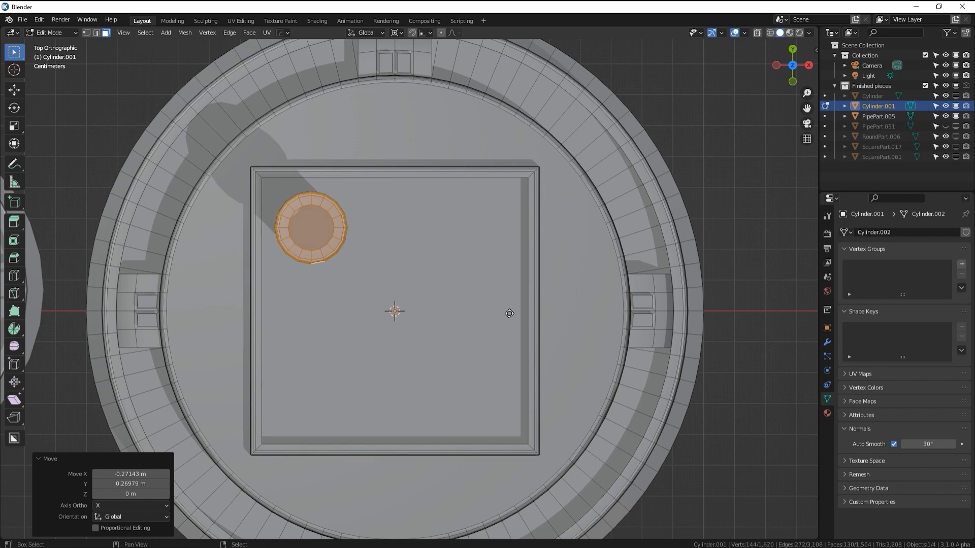
pyautogui.hotkey('shift', 'd')
pyautogui.press('r')
pyautogui.press('9')
pyautogui.press('0')
pyautogui.press('Return')
pyautogui.hotkey('shift', 'r')
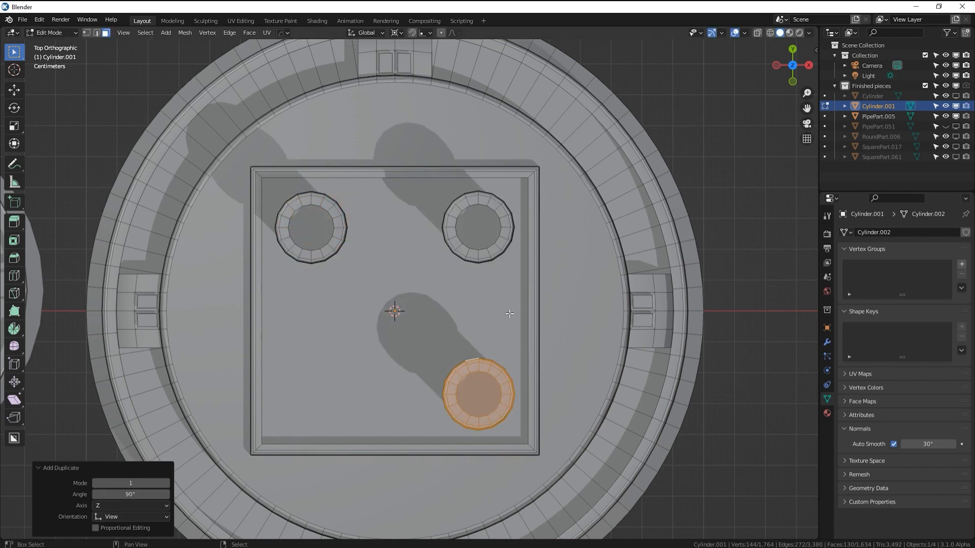
pyautogui.hotkey('shift', 'r')
pyautogui.moveTo(509, 313); pyautogui.dragTo(407, 285, button='middle')
pyautogui.press('Tab')
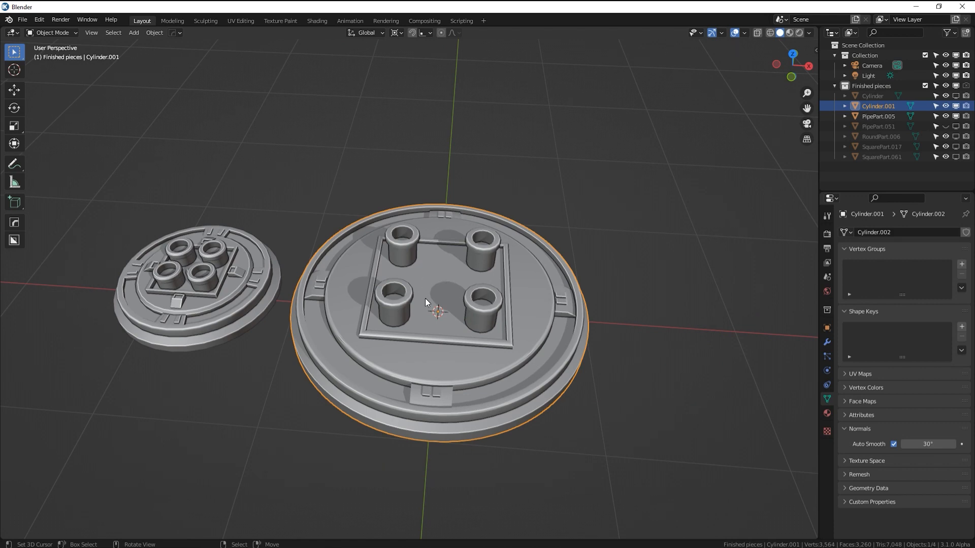
# Duplicate the square frame's floor face in Edit Mode and raise the copy about 0.092 m along Z
pyautogui.moveTo(481, 290)
pyautogui.mouseDown(button='middle')
pyautogui.moveTo(469, 299)
pyautogui.moveTo(527, 282)
pyautogui.moveTo(493, 294)
pyautogui.mouseUp(button='middle')
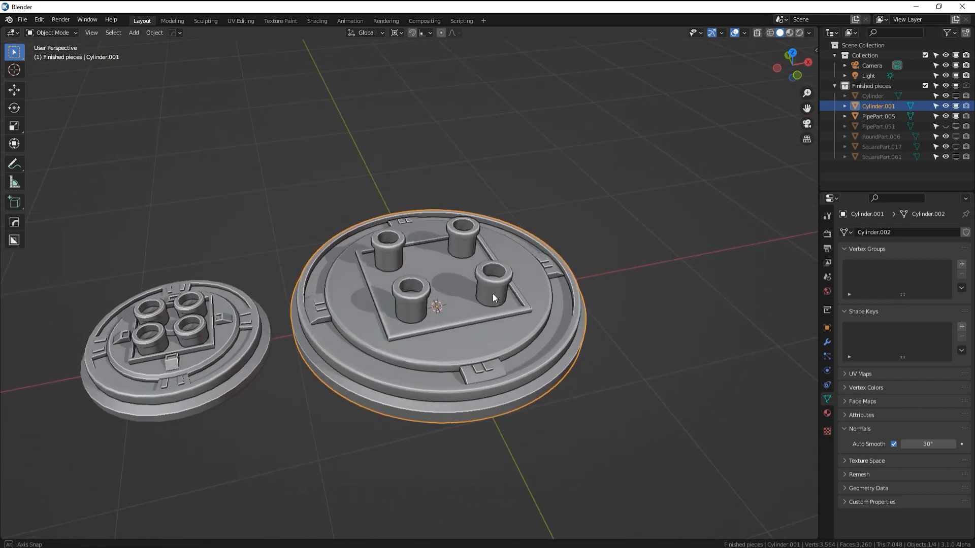
pyautogui.press('Tab')
pyautogui.scroll(3, 606, 317)
pyautogui.hotkey('shift', 'd')
pyautogui.rightClick(606, 317)
pyautogui.press('s')
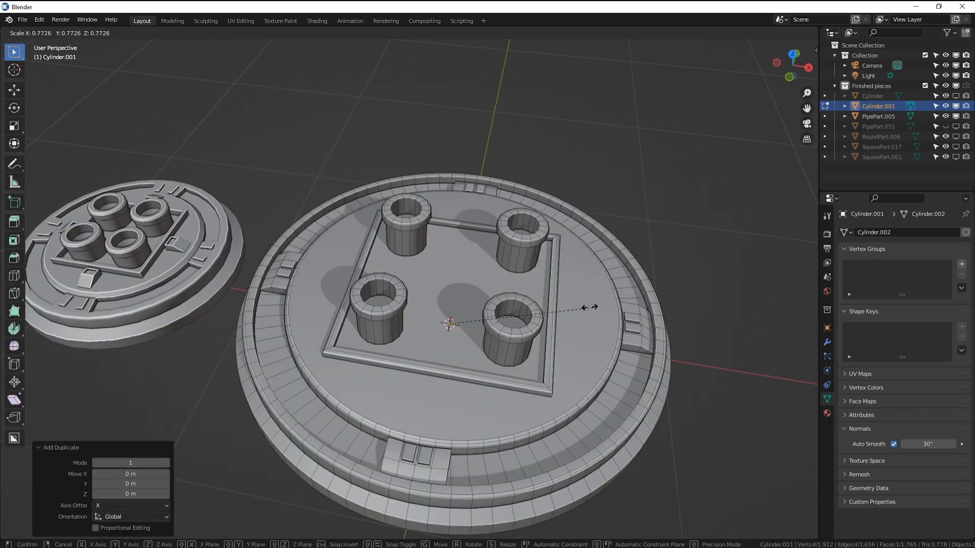
pyautogui.rightClick(577, 307)
pyautogui.press('g')
pyautogui.press('z')
pyautogui.click(551, 292)
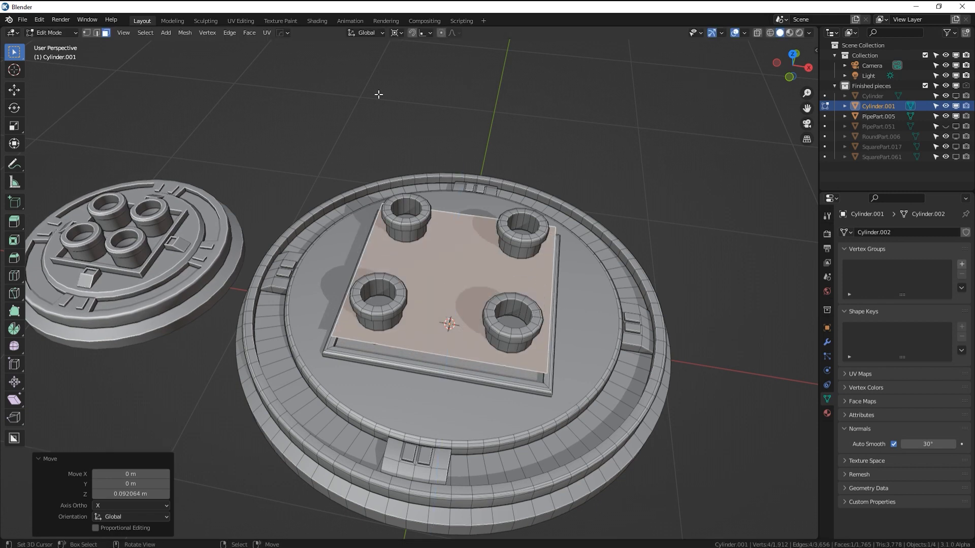
# Set the pivot point to Individual Origins, scale the copied face down, and narrow it to 0.304 along X
pyautogui.click(397, 32)
pyautogui.click(425, 63)
pyautogui.press('s')
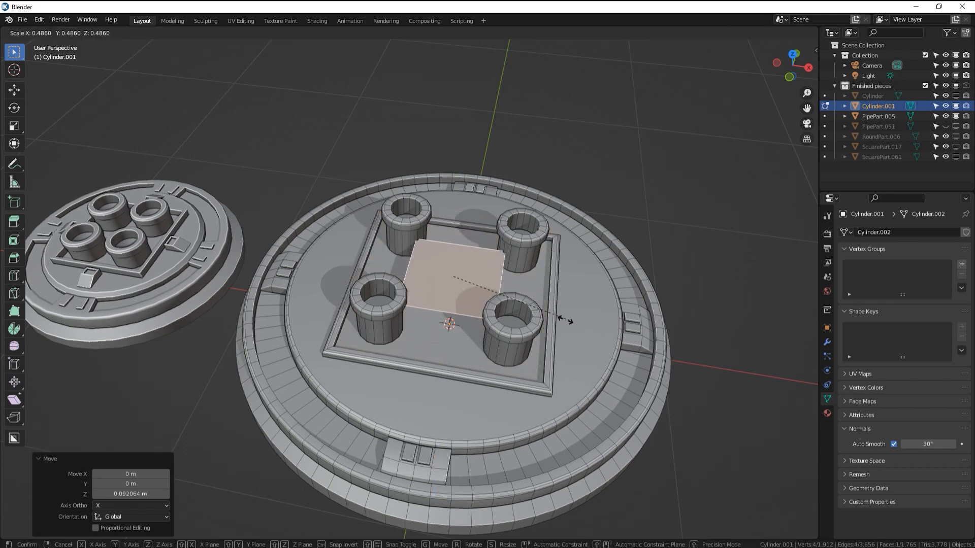
pyautogui.click(558, 290)
pyautogui.press('s')
pyautogui.press('x')
pyautogui.moveTo(487, 282); pyautogui.dragTo(461, 259, button='middle')
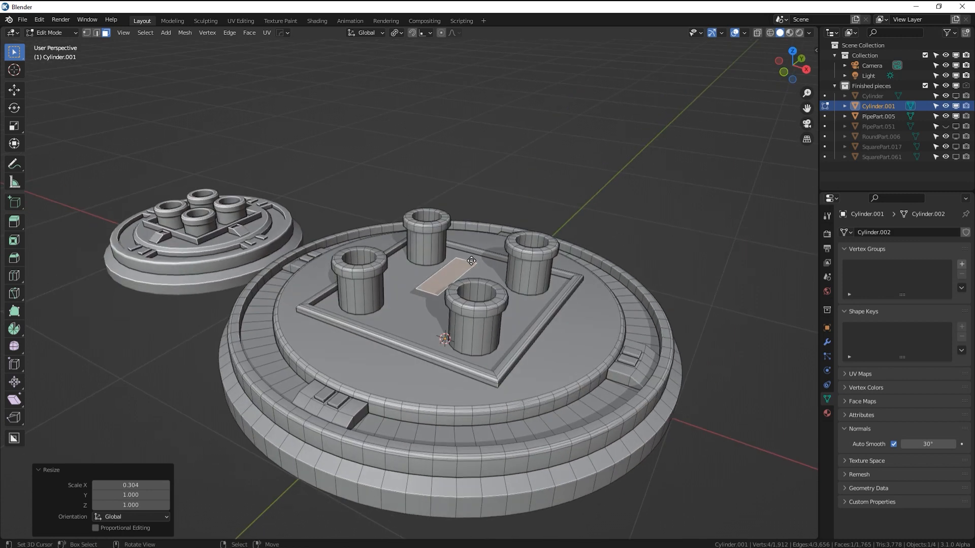
# Lower the narrow face about 0.102 m along Z to the frame floor and extrude it up about 0.036 m
pyautogui.press('g')
pyautogui.press('z')
pyautogui.click(473, 279)
pyautogui.press('e')
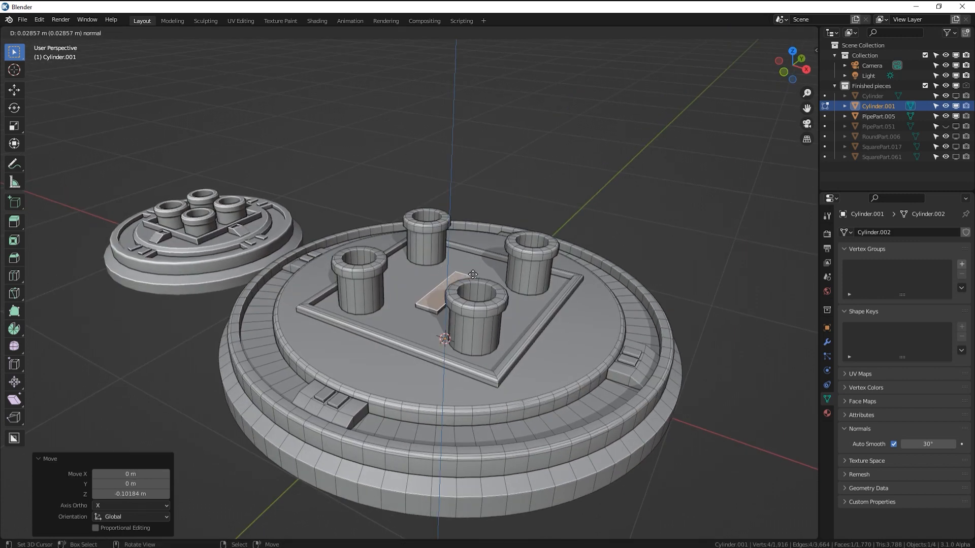
pyautogui.click(473, 273)
# Scale the small block's top face to about 0.5 along Y, and select the entire linked block in top view
pyautogui.moveTo(474, 274); pyautogui.dragTo(688, 235, button='middle')
pyautogui.press('s')
pyautogui.press('y')
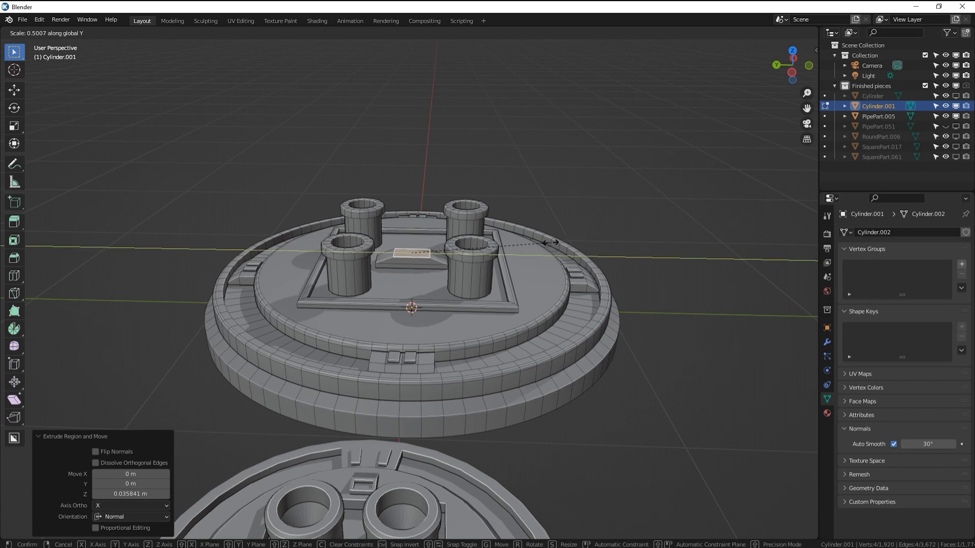
pyautogui.click(541, 242)
pyautogui.hotkey('ctrl', 'l')
pyautogui.press('KP_7')
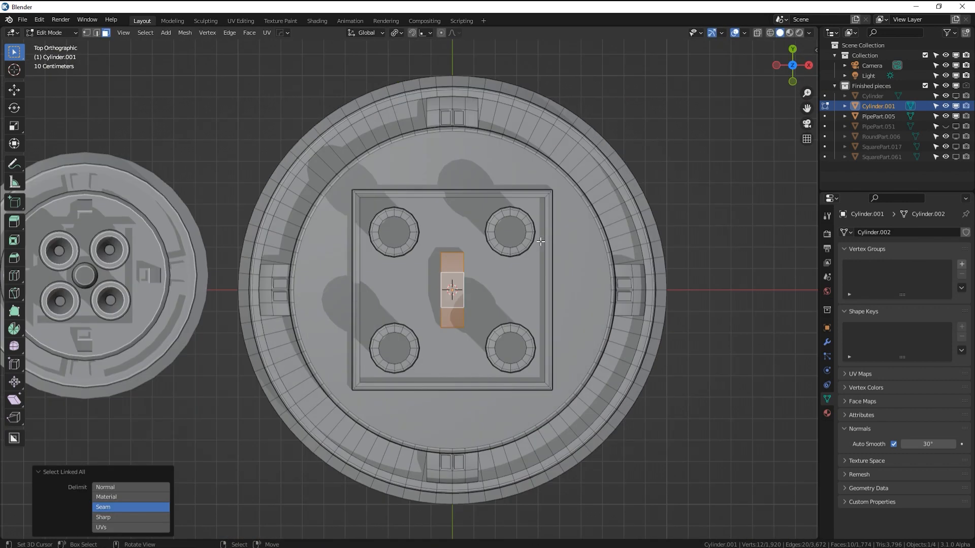
# Move the small central block along global Y by about -0.44 m so it straddles the square frame's edge
pyautogui.press('g')
pyautogui.press('y')
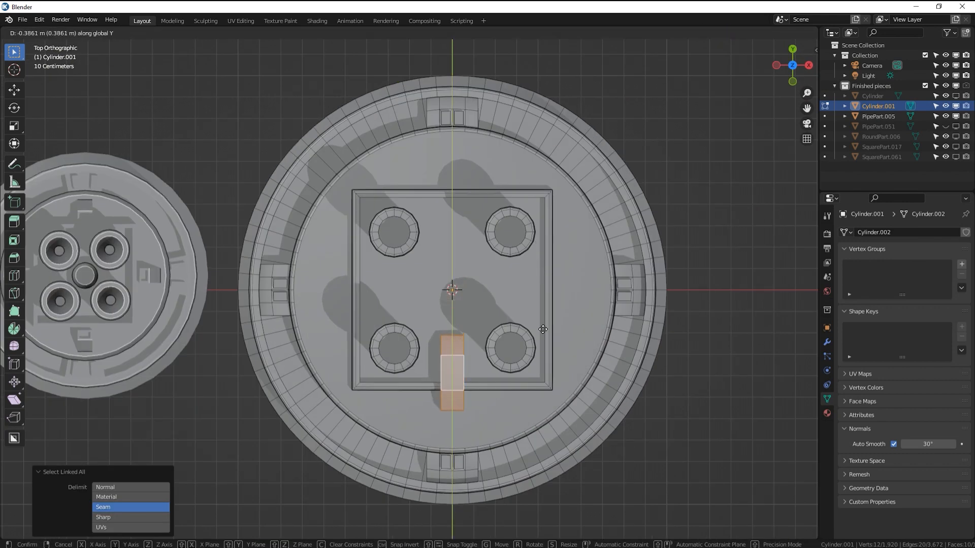
pyautogui.click(543, 336)
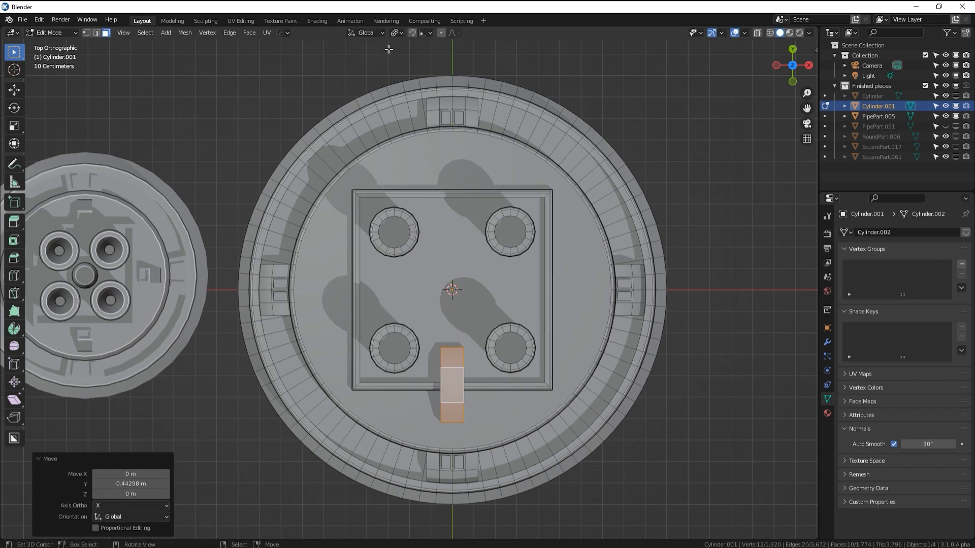
# Set the pivot to the 3D cursor, duplicate the block rotated by 90°, and repeat for the remaining two sides
pyautogui.click(396, 33)
pyautogui.click(415, 58)
pyautogui.write('r90')
pyautogui.press('Return')
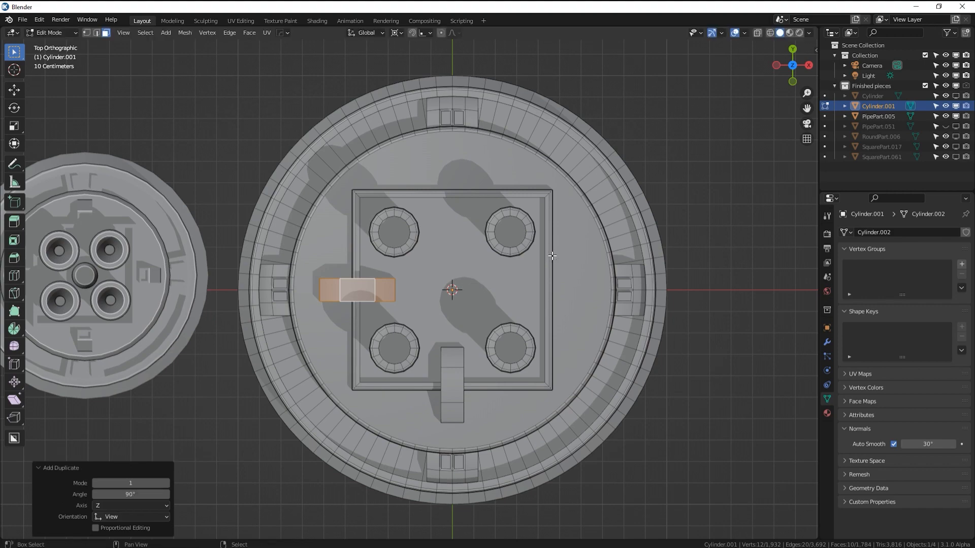
pyautogui.hotkey('shift', 'r')
pyautogui.hotkey('shift', 'r')
pyautogui.moveTo(553, 261); pyautogui.dragTo(444, 239, button='middle')
pyautogui.press('Tab')
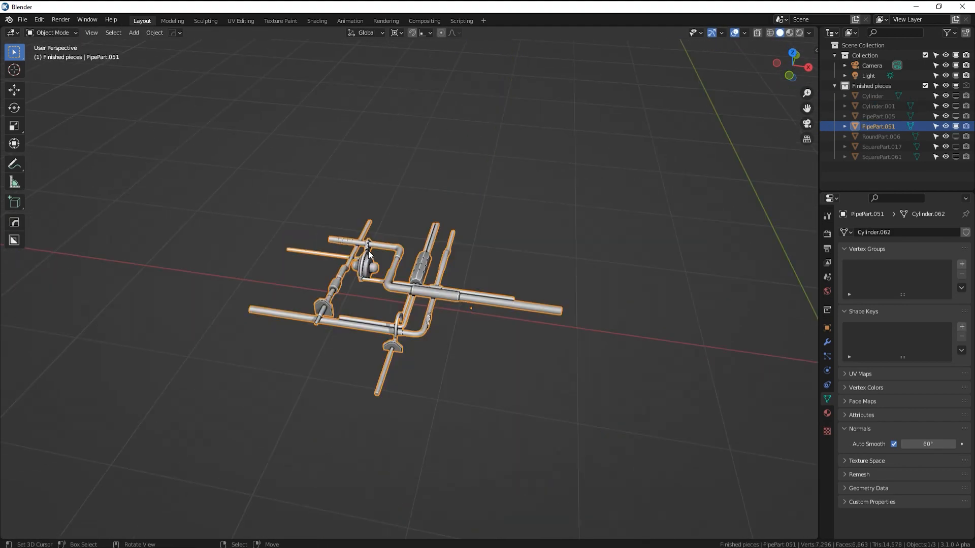
# Move the PipePart.051 pipe assembly about 1.2 m along the X axis
pyautogui.scroll(6, 367, 251)
pyautogui.moveTo(529, 255); pyautogui.dragTo(696, 258, button='middle')
pyautogui.hotkey('alt', 'a')
pyautogui.scroll(-2, 696, 258)
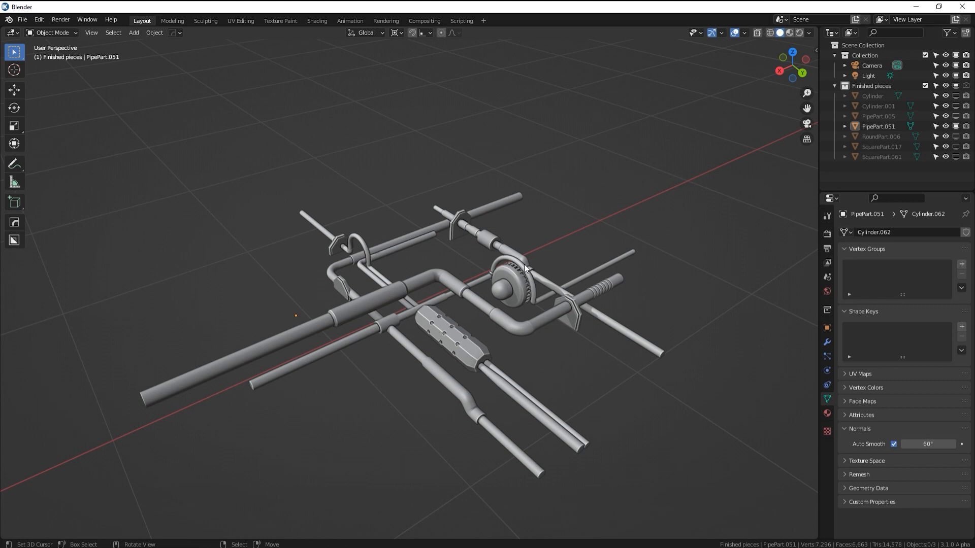
pyautogui.moveTo(405, 172); pyautogui.dragTo(446, 258, button='middle')
pyautogui.moveTo(390, 275); pyautogui.dragTo(223, 325, button='middle')
pyautogui.click(234, 317)
pyautogui.press('g')
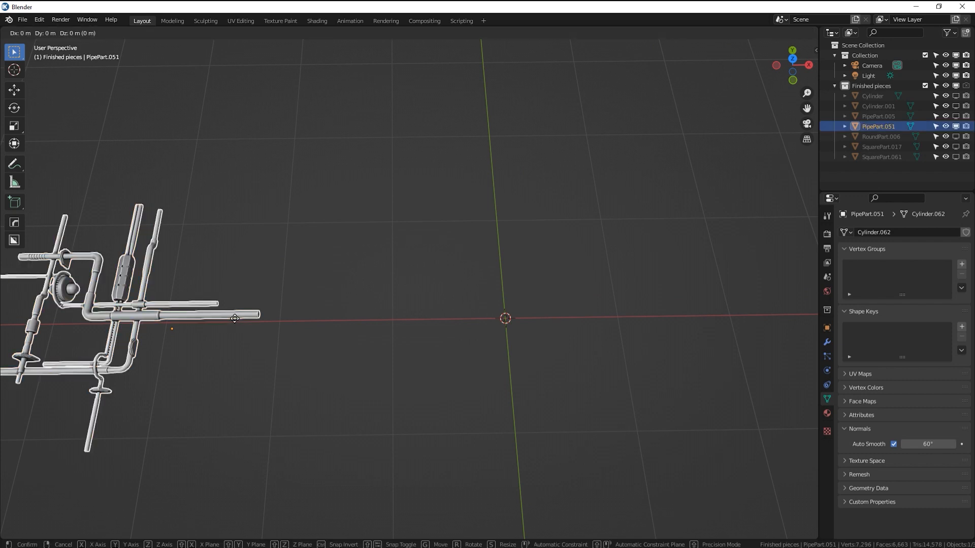
pyautogui.press('x')
pyautogui.click(368, 325)
pyautogui.moveTo(368, 325); pyautogui.dragTo(483, 218, button='middle')
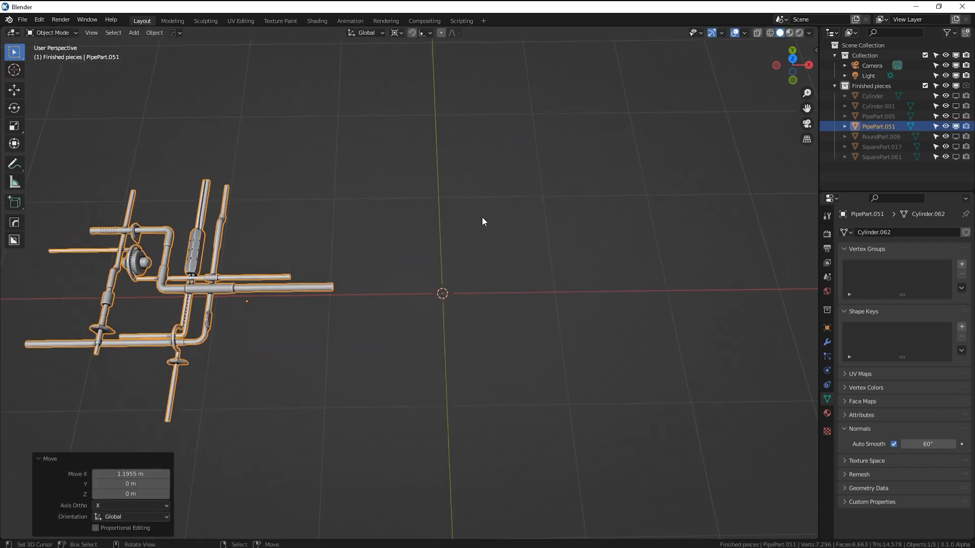
# Add a cylinder mesh with 32 vertices at the world origin
pyautogui.hotkey('shift', 'a')
pyautogui.moveTo(482, 216)
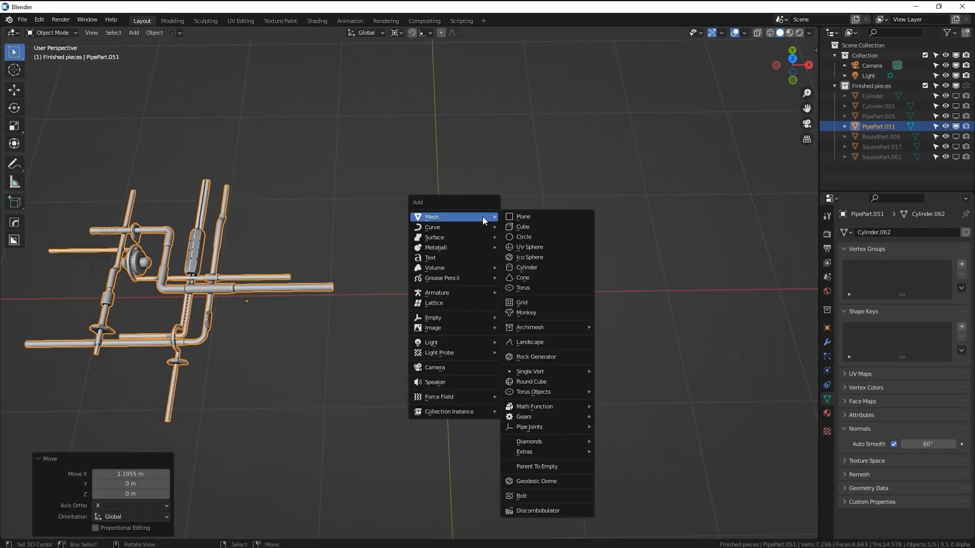
pyautogui.click(543, 267)
pyautogui.click(131, 409)
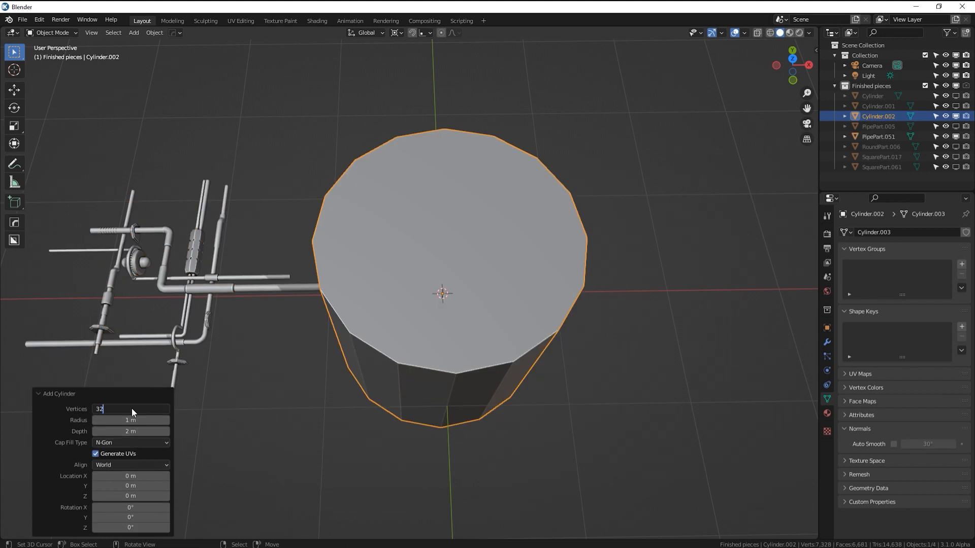
pyautogui.press('Return')
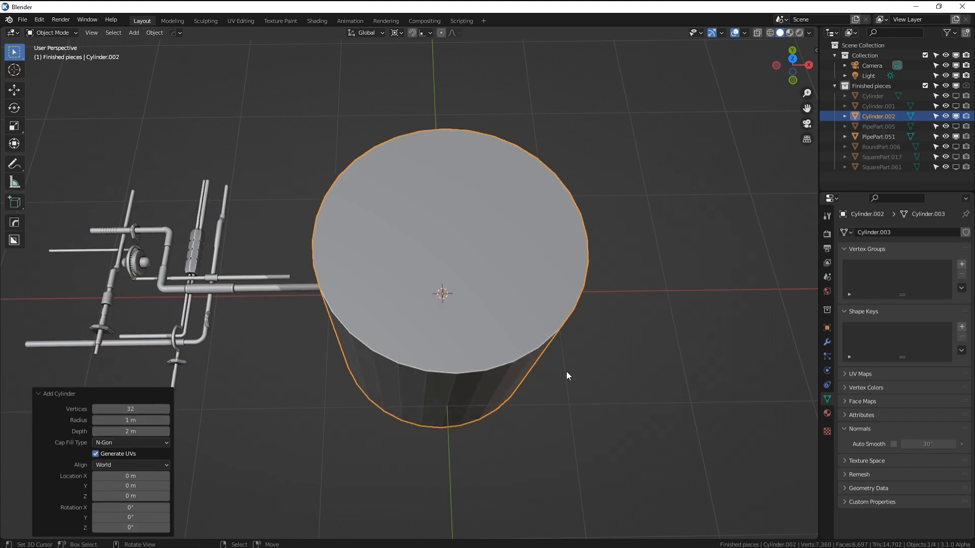
# Scale the cylinder's mesh down to about 0.174 in Edit Mode and rotate it 90° around Y
pyautogui.press('Tab')
pyautogui.press('s')
pyautogui.click(489, 325)
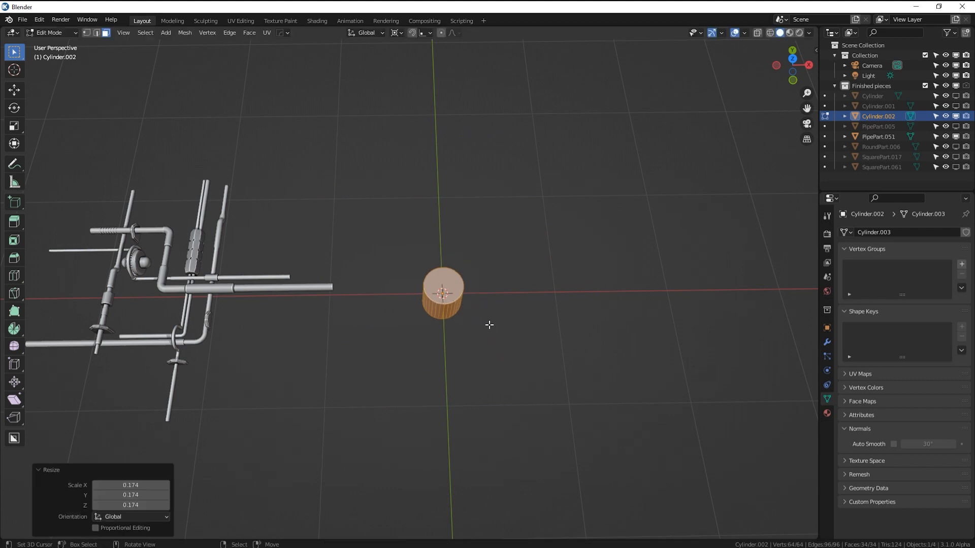
pyautogui.write('ry90')
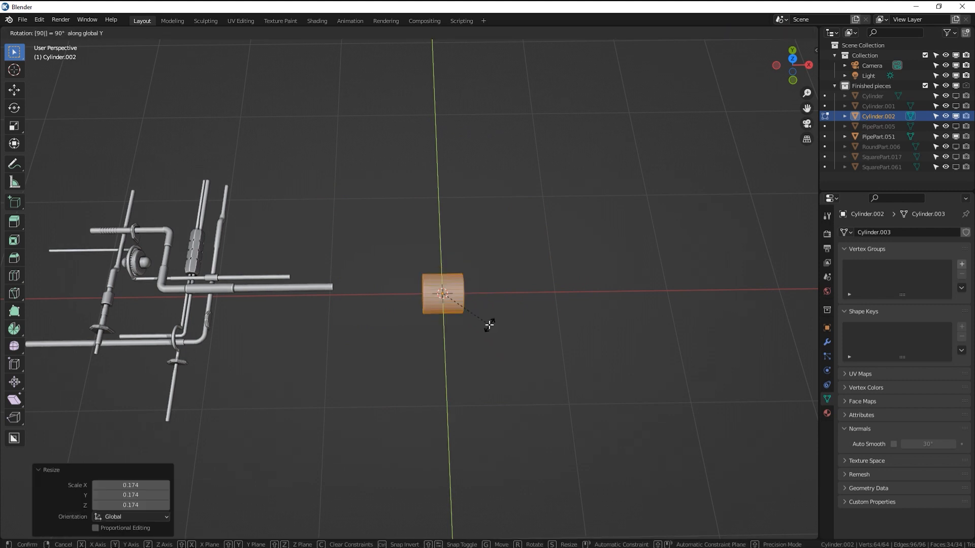
pyautogui.press('Return')
pyautogui.moveTo(483, 322); pyautogui.dragTo(466, 298, button='middle')
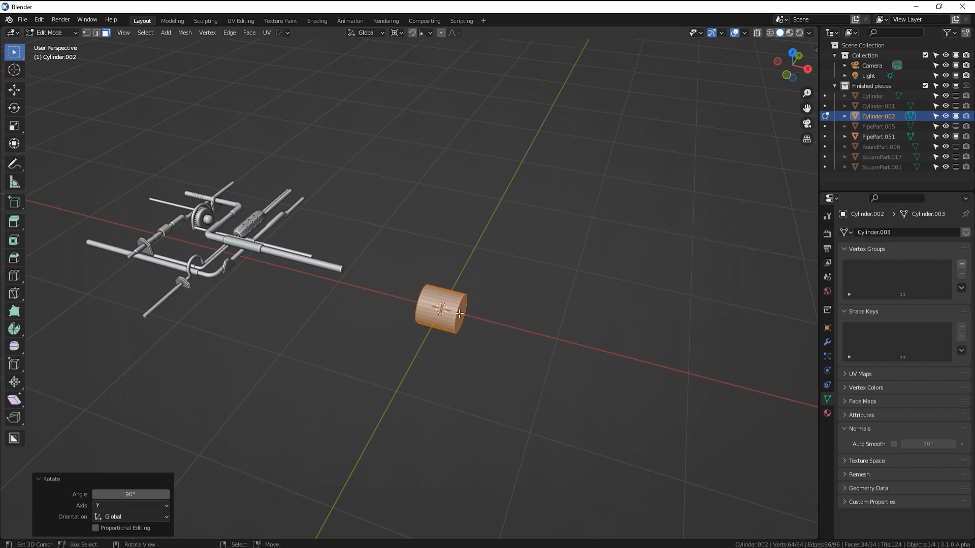
# Stretch the cylinder along the X axis into a long straight pipe
pyautogui.press('s')
pyautogui.press('x')
pyautogui.click(577, 341)
pyautogui.moveTo(578, 341); pyautogui.dragTo(512, 406, button='middle')
# Select the pipe's +X end face, place the 3D cursor beside its -Y edge in top view, and activate the Spin tool with its settings
pyautogui.click(512, 406)
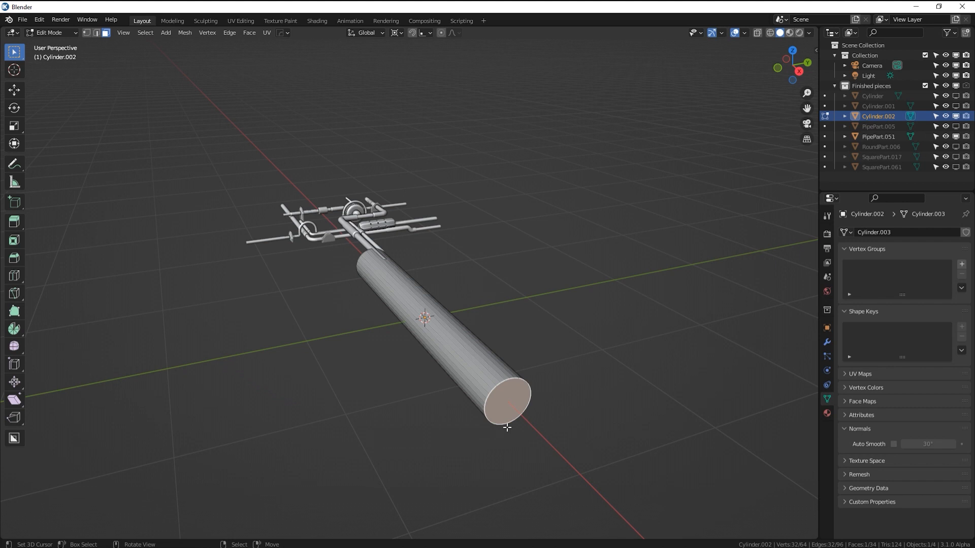
pyautogui.press('KP_7')
pyautogui.keyDown('shift'); pyautogui.moveTo(607, 427); pyautogui.dragTo(454, 405, button='middle'); pyautogui.keyUp('shift')
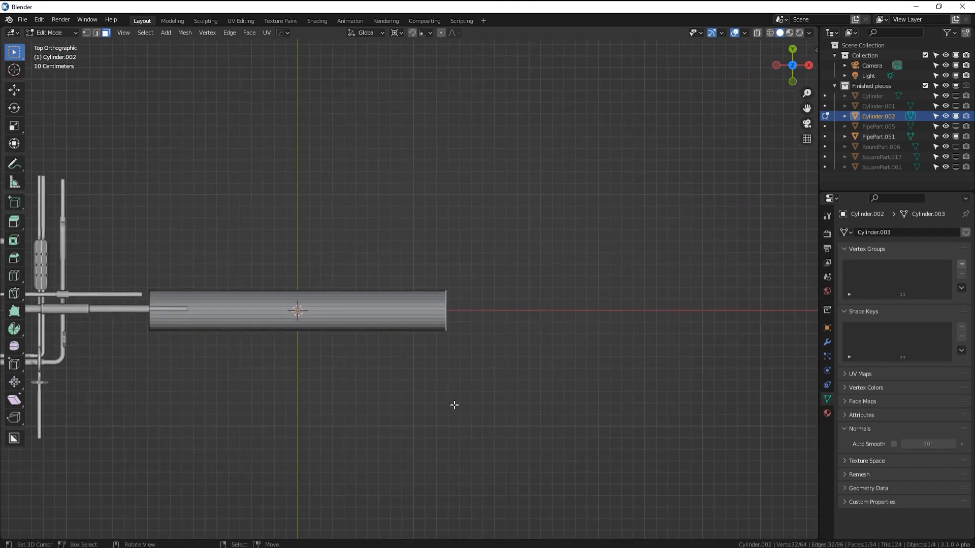
pyautogui.press('KP_1')
pyautogui.press('KP_3')
pyautogui.press('KP_1')
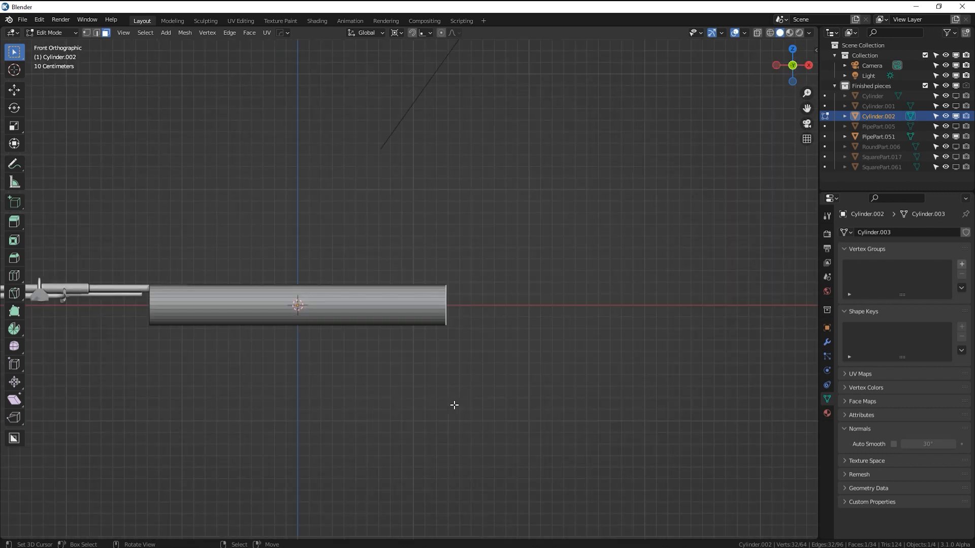
pyautogui.press('KP_7')
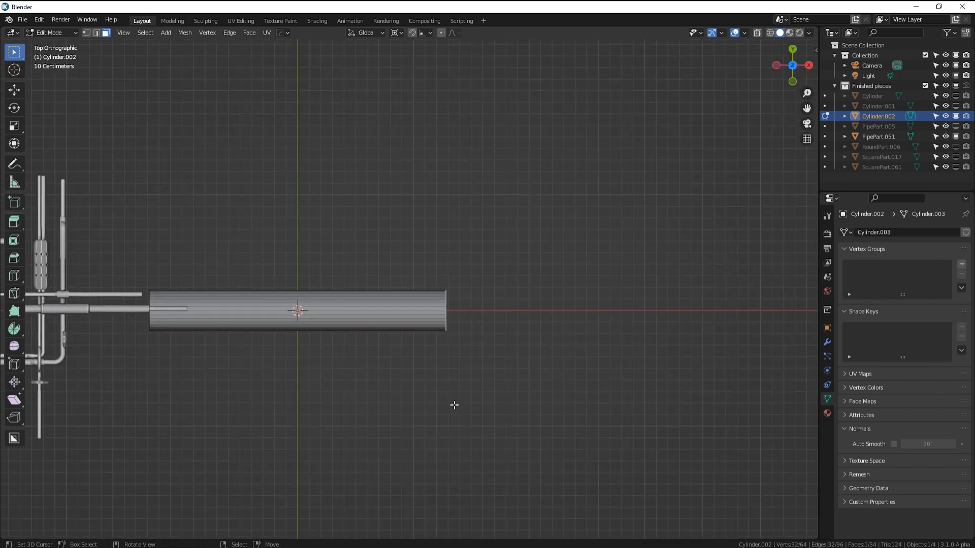
pyautogui.keyDown('shift'); pyautogui.moveTo(475, 344); pyautogui.dragTo(451, 280, button='middle'); pyautogui.keyUp('shift')
pyautogui.scroll(3, 431, 354)
pyautogui.scroll(1, 450, 281)
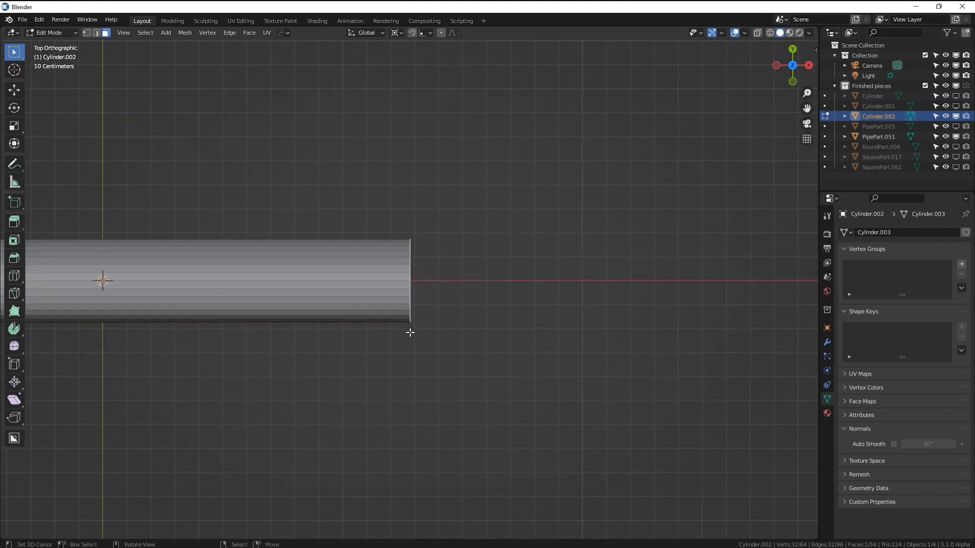
pyautogui.scroll(2, 410, 333)
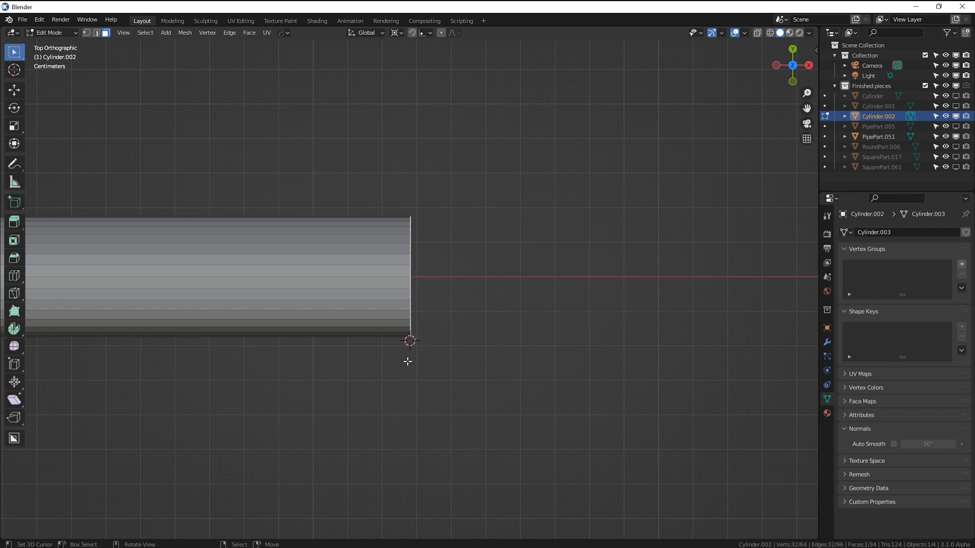
pyautogui.click(15, 328)
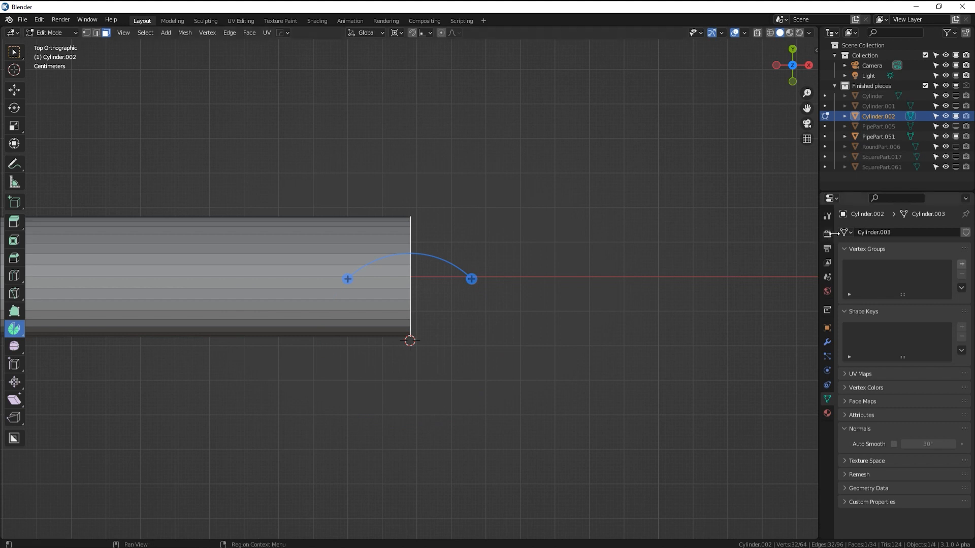
pyautogui.click(827, 217)
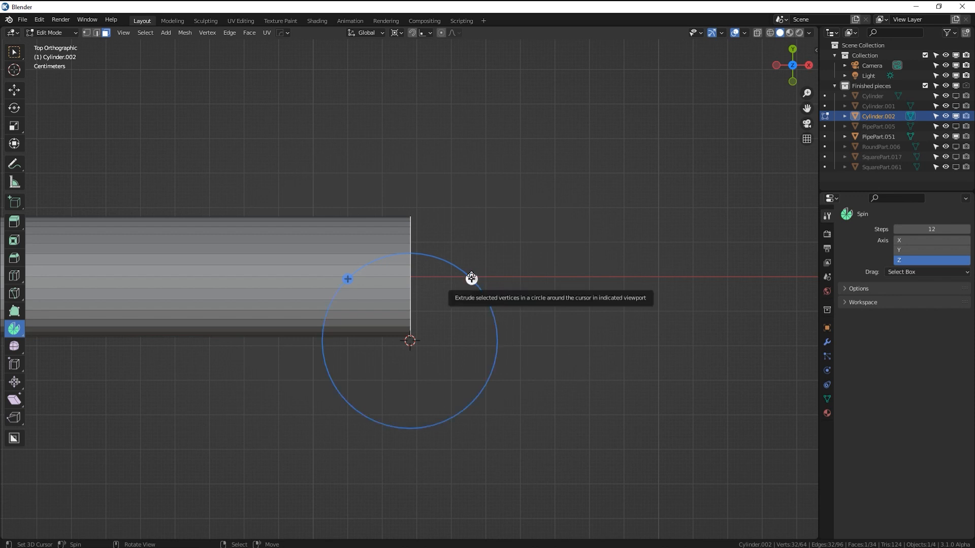
# Try spinning the end face 90° around the 3D cursor with 12 steps and with 3 steps, undoing each attempt
pyautogui.moveTo(471, 278); pyautogui.dragTo(484, 407)
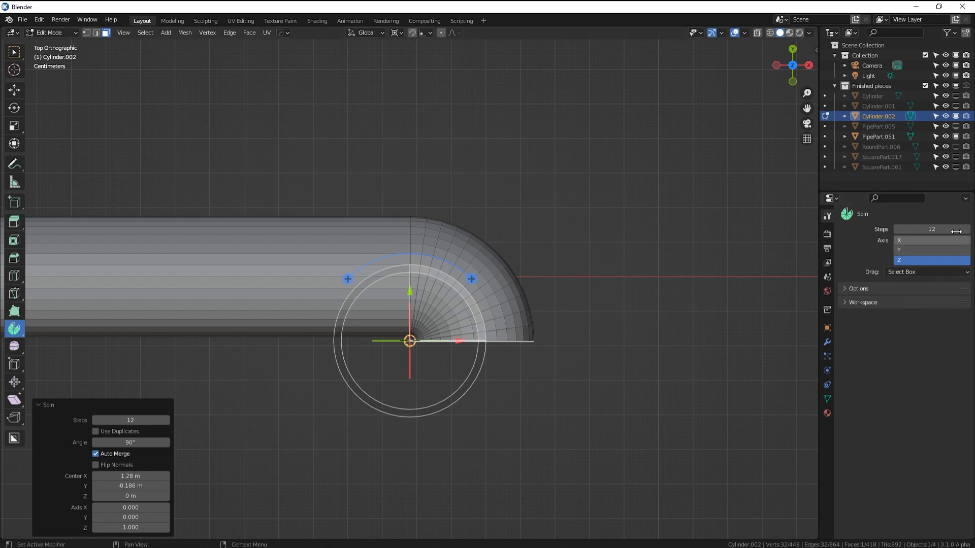
pyautogui.hotkey('ctrl', 'z')
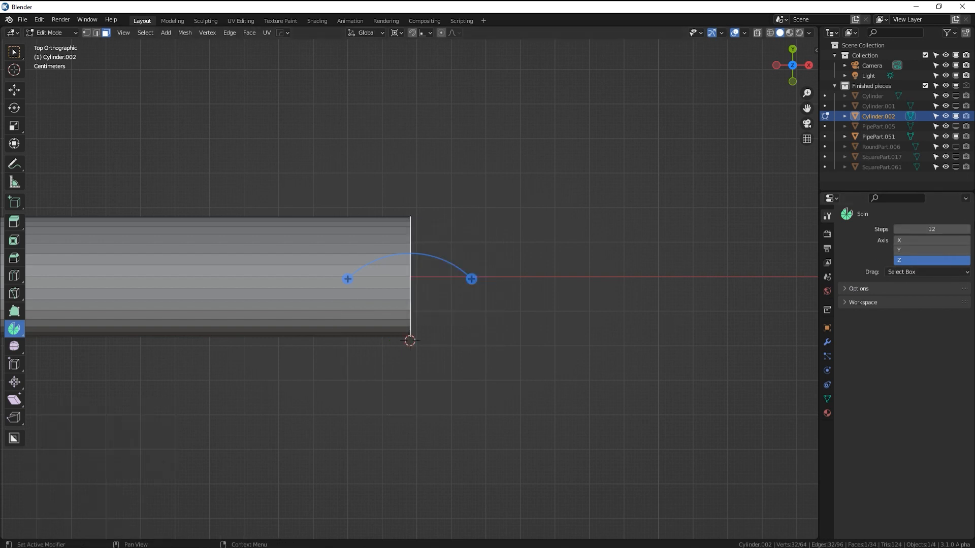
pyautogui.write('3')
pyautogui.press('Return')
pyautogui.moveTo(472, 278); pyautogui.dragTo(483, 428)
pyautogui.moveTo(523, 405); pyautogui.dragTo(552, 320, button='middle')
pyautogui.hotkey('ctrl', 'z')
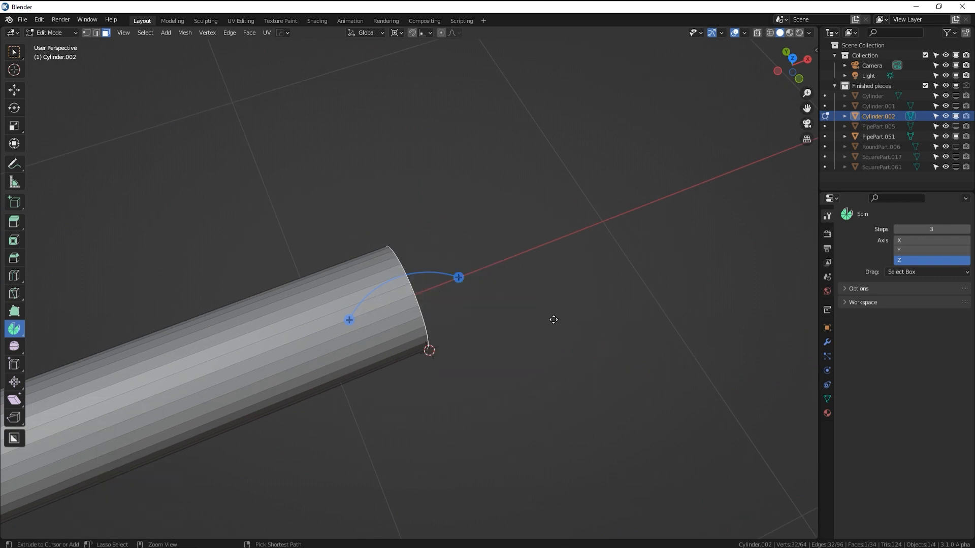
# Set the Spin steps to 16 and spin the end face 90° around the 3D cursor towards -Y in top view
pyautogui.click(933, 232)
pyautogui.write('16')
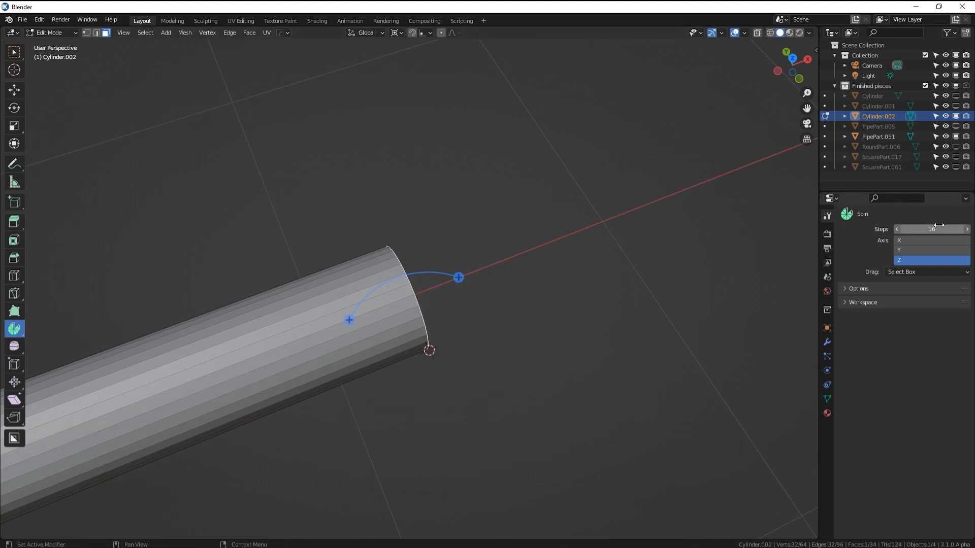
pyautogui.press('Return')
pyautogui.press('KP_1')
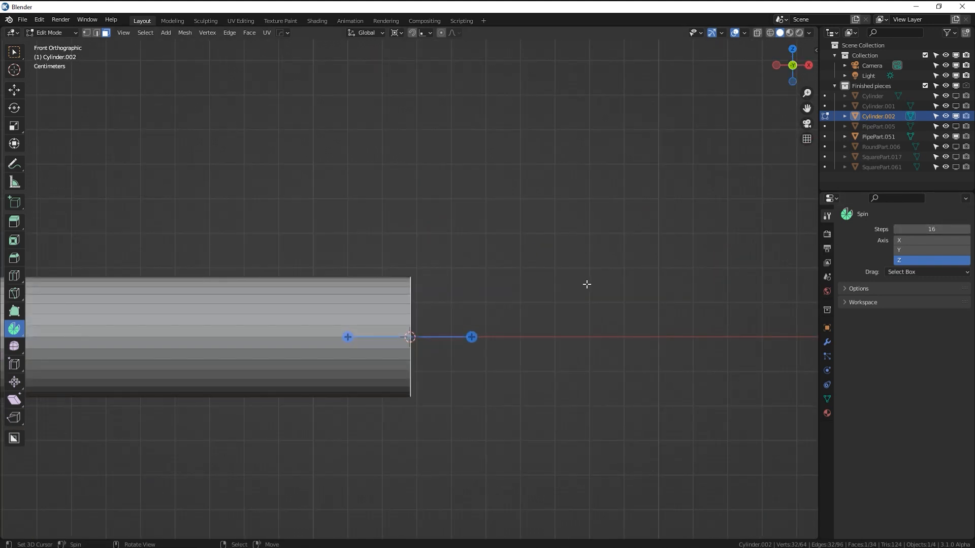
pyautogui.press('KP_7')
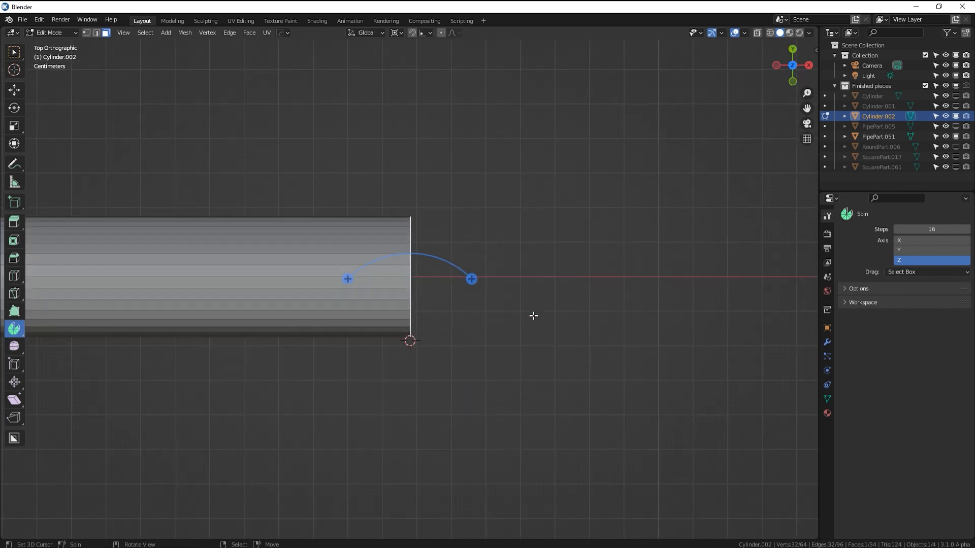
pyautogui.moveTo(472, 277); pyautogui.dragTo(485, 417)
pyautogui.scroll(-6, 542, 221)
pyautogui.scroll(5, 541, 179)
# Extrude the elbow's end face straight along -Y to lengthen the pipe after the bend
pyautogui.press('e')
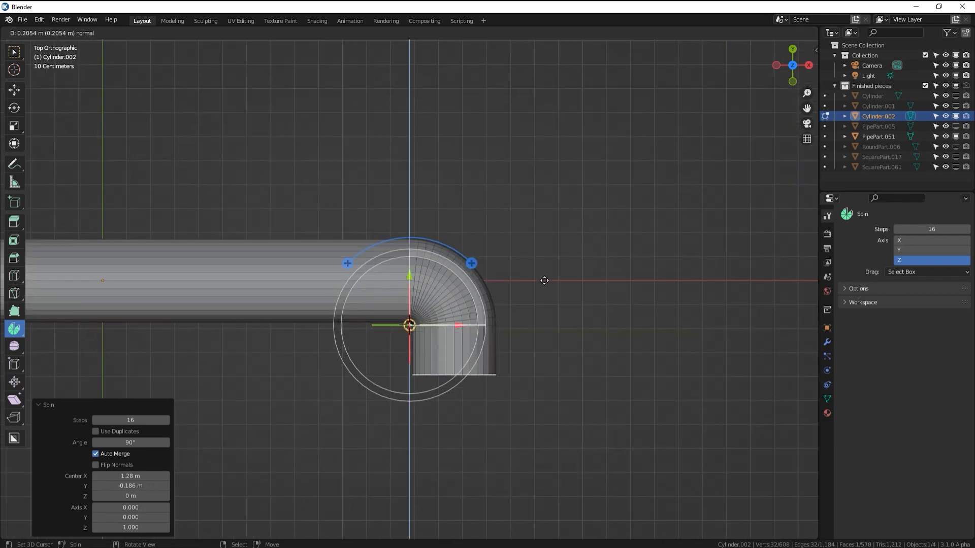
pyautogui.click(547, 355)
pyautogui.keyDown('shift'); pyautogui.moveTo(547, 355); pyautogui.dragTo(534, 268, button='middle'); pyautogui.keyUp('shift')
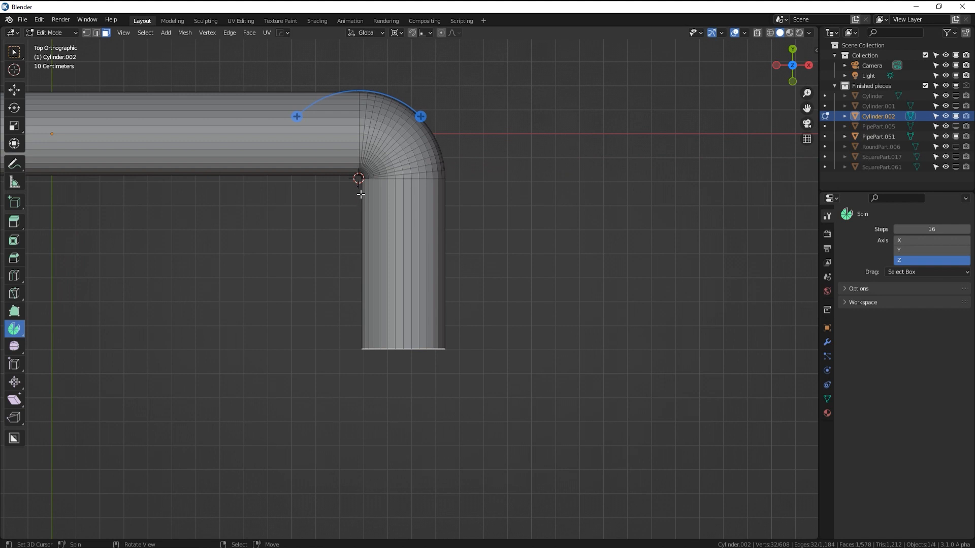
# Place the 3D cursor off the new end face's +X side and spin the face around it into a wider opposite bend
pyautogui.scroll(3, 484, 329)
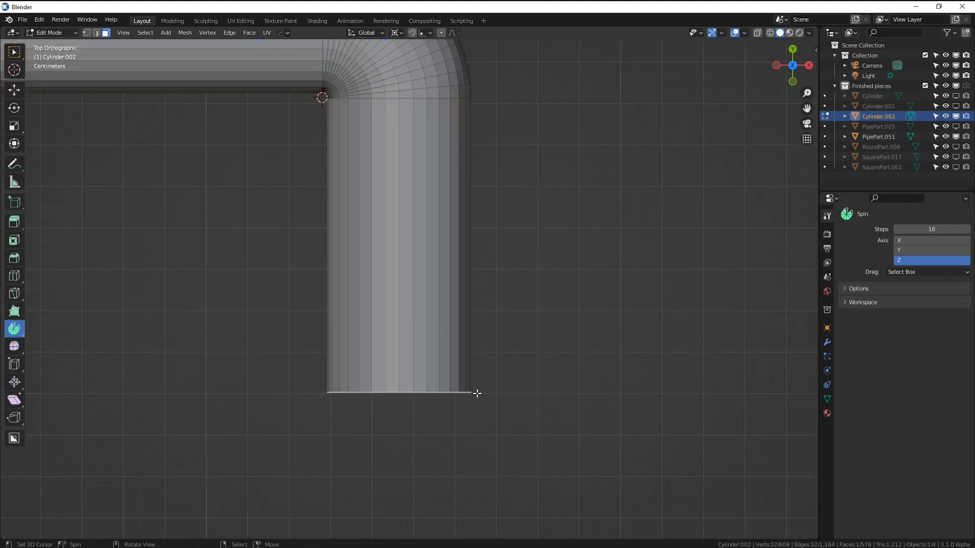
pyautogui.keyDown('shift'); pyautogui.rightClick(476, 394); pyautogui.keyUp('shift')
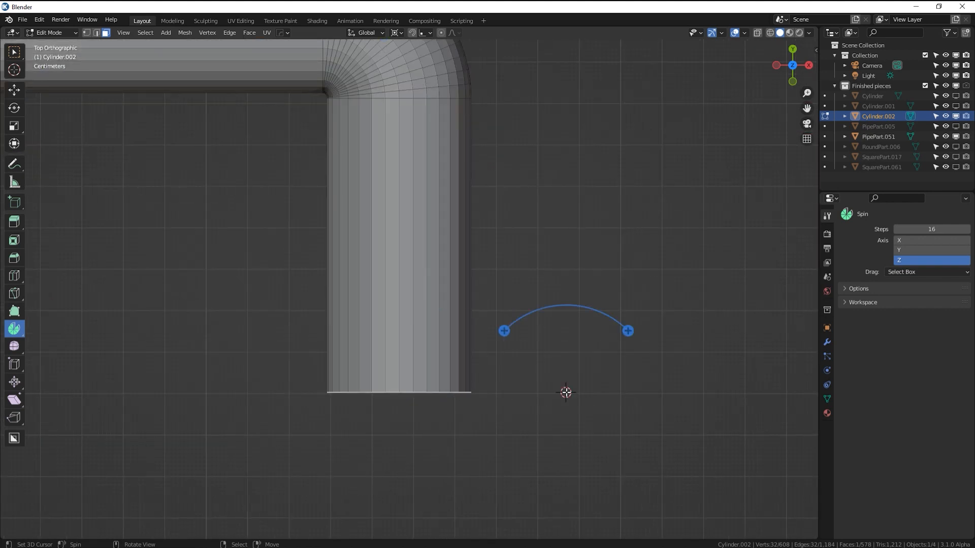
pyautogui.moveTo(566, 393); pyautogui.dragTo(424, 232)
pyautogui.scroll(-2, 525, 316)
pyautogui.press('Tab')
pyautogui.scroll(-2, 495, 382)
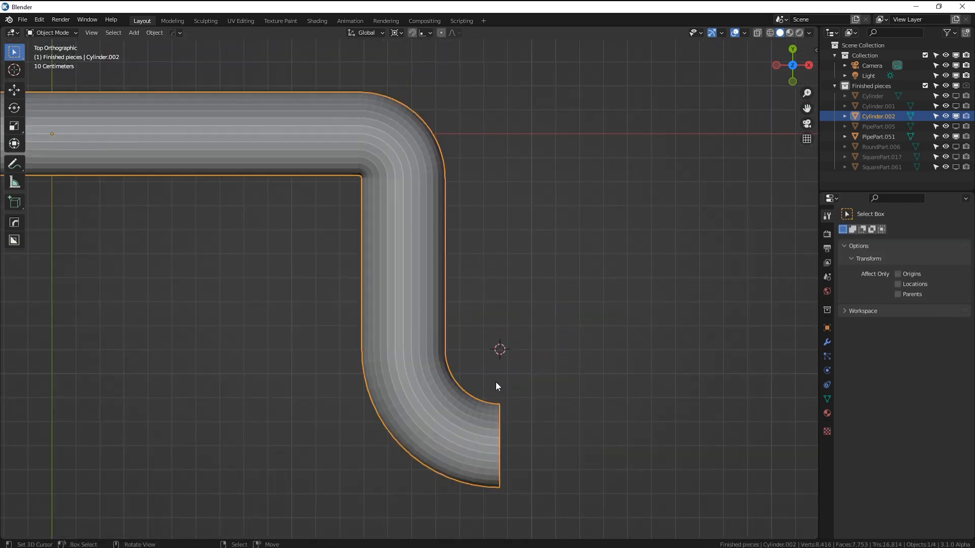
pyautogui.moveTo(496, 382); pyautogui.dragTo(396, 398, button='middle')
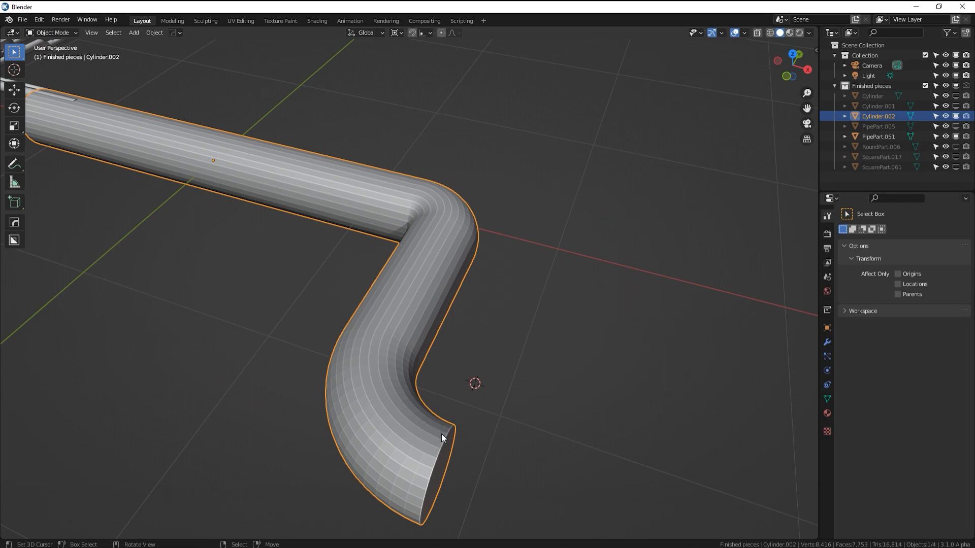
pyautogui.moveTo(441, 434); pyautogui.dragTo(469, 403, button='middle')
pyautogui.press('KP_7')
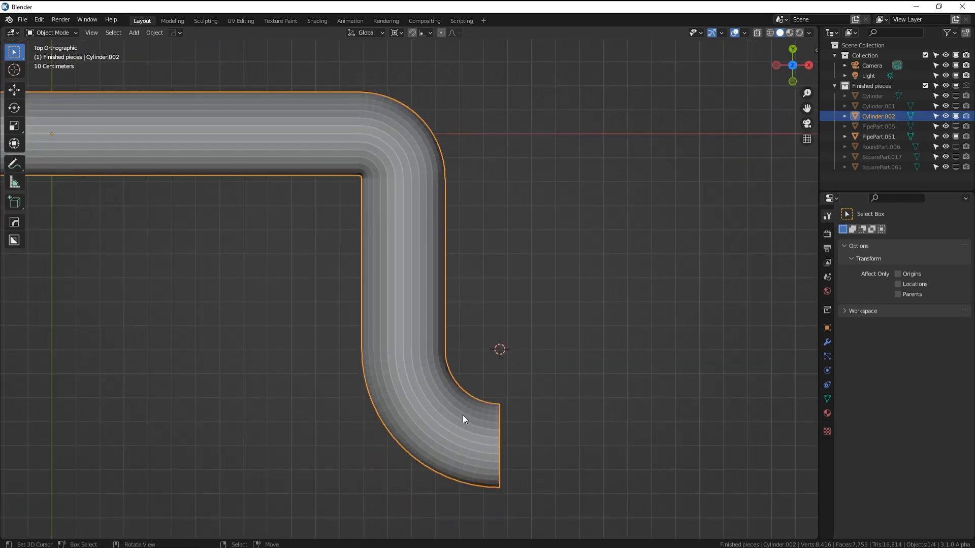
# Extrude the second bend's end face straight outward by about 0.49 m
pyautogui.press('Tab')
pyautogui.moveTo(498, 376); pyautogui.dragTo(456, 304, button='middle')
pyautogui.press('e')
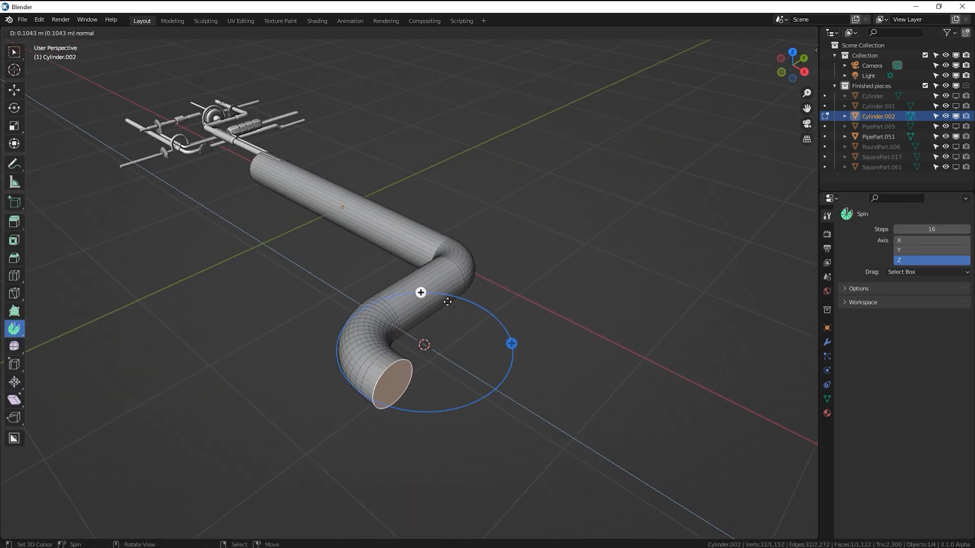
pyautogui.click(488, 290)
# Inset the end face slightly and extrude it into a narrower straight pipe section
pyautogui.press('i')
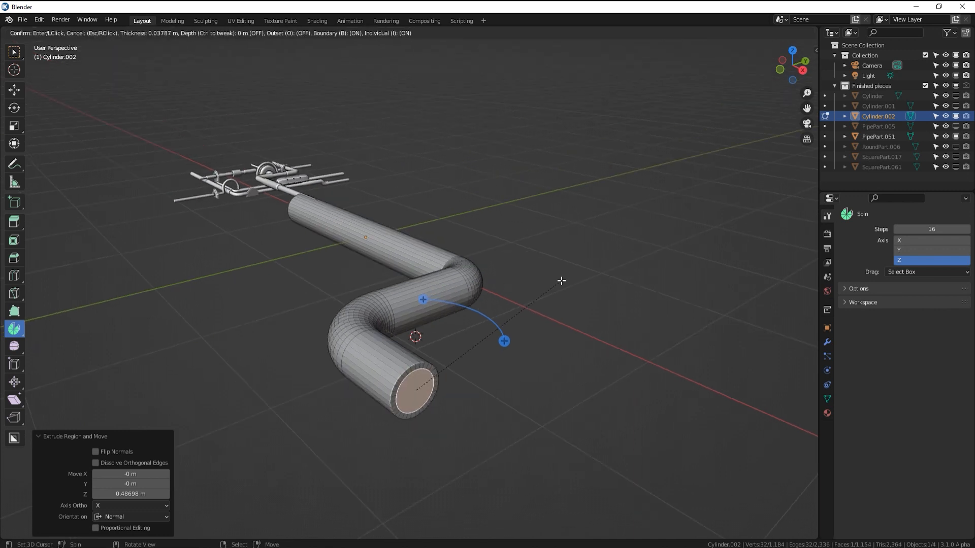
pyautogui.click(562, 278)
pyautogui.press('e')
pyautogui.click(469, 319)
# Extrude the end face about 0.034 m, set the pivot to Individual Origins, and flare the face by scaling it to about 1.389
pyautogui.press('e')
pyautogui.click(514, 333)
pyautogui.click(401, 34)
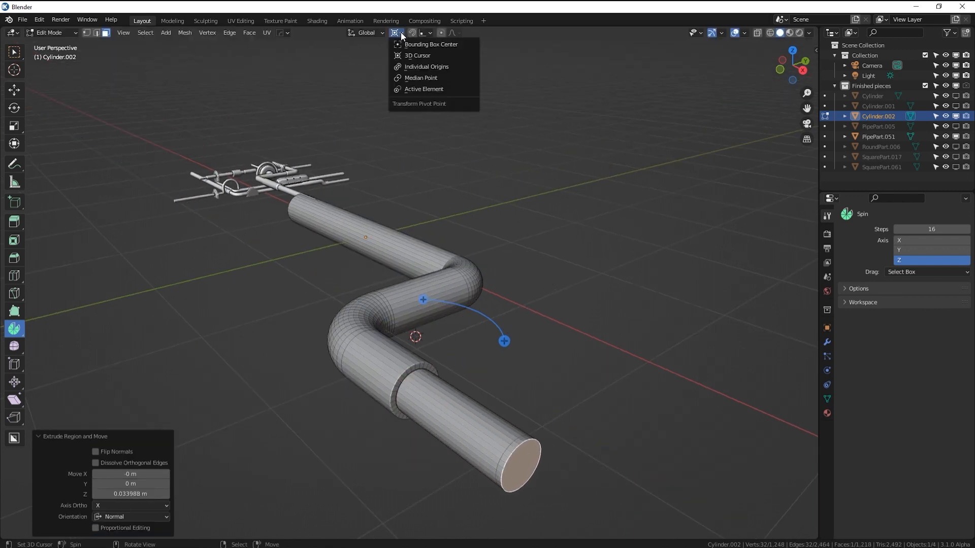
pyautogui.click(428, 67)
pyautogui.moveTo(491, 275); pyautogui.dragTo(473, 228, button='middle')
pyautogui.press('s')
pyautogui.click(579, 220)
# Extrude the flared face into a collar, add a short extrusion, and taper its end by scaling to about 0.809
pyautogui.press('e')
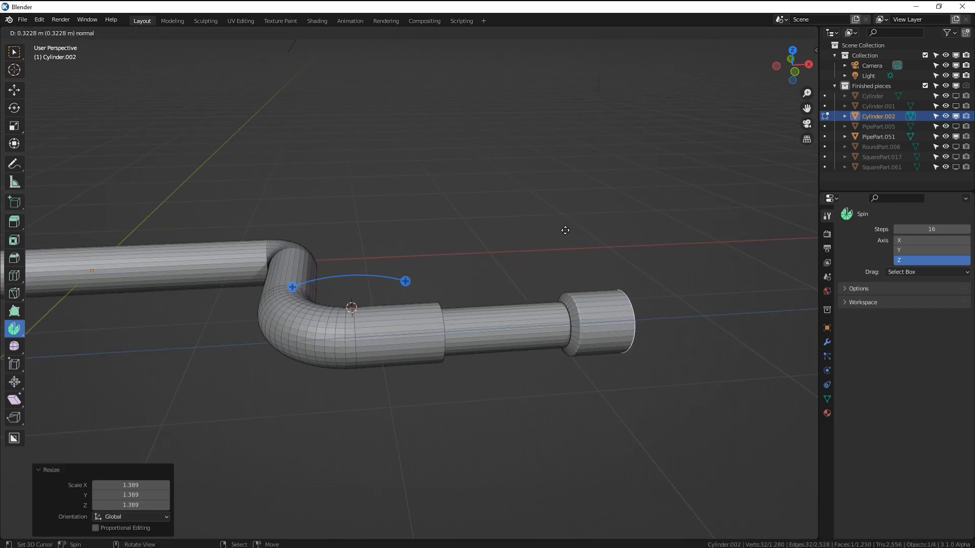
pyautogui.click(569, 231)
pyautogui.press('e')
pyautogui.click(576, 231)
pyautogui.press('s')
pyautogui.click(474, 224)
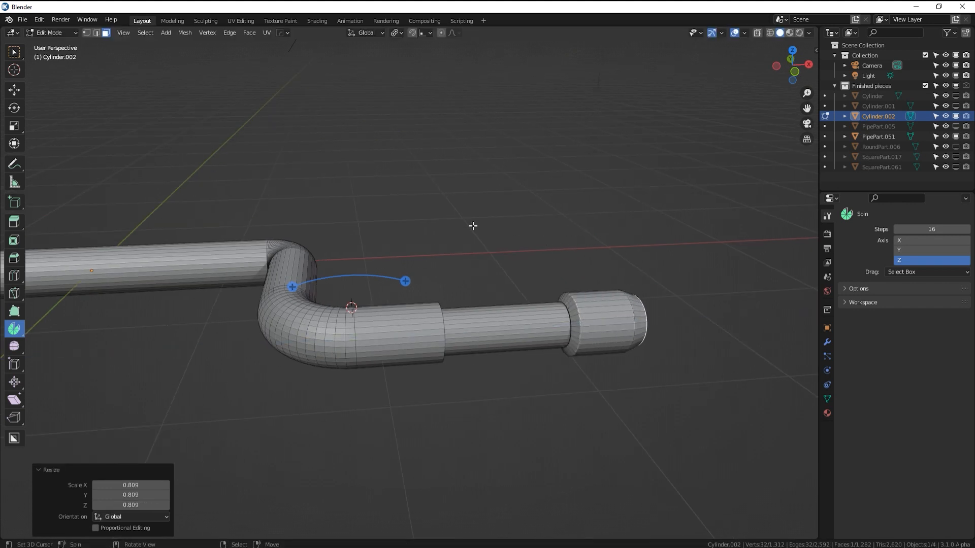
# Extrude the collar's tapered end face into a final straight pipe section
pyautogui.press('e')
pyautogui.click(536, 228)
pyautogui.scroll(-3, 473, 259)
# Select the cap face at the pipe's starting end and grow the selection through the first bend up to the second bend
pyautogui.moveTo(472, 259); pyautogui.dragTo(537, 336, button='middle')
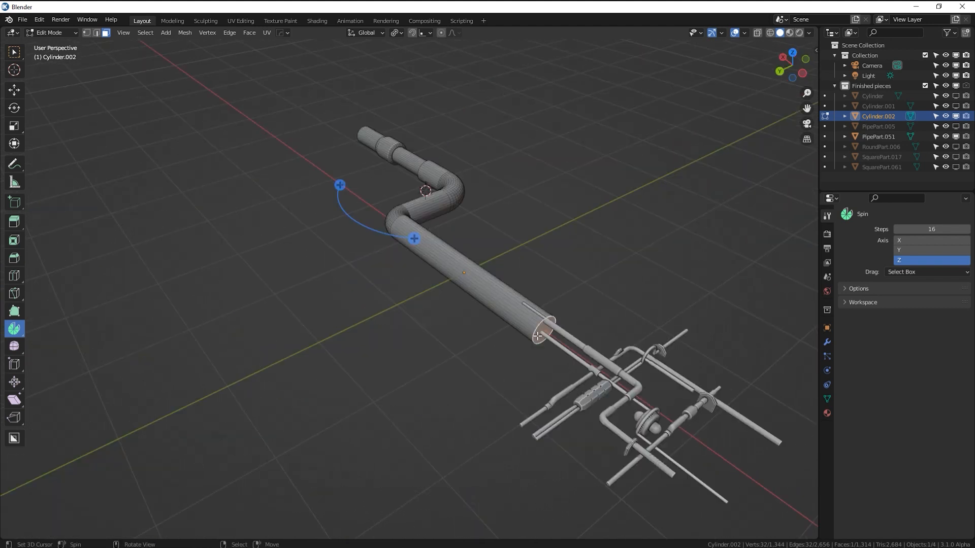
pyautogui.press('ctrl+KP_Add')
pyautogui.press('ctrl+KP_Add')
pyautogui.press('ctrl+KP_Add')
pyautogui.press('ctrl+KP_Add')
pyautogui.press('ctrl+KP_Add')
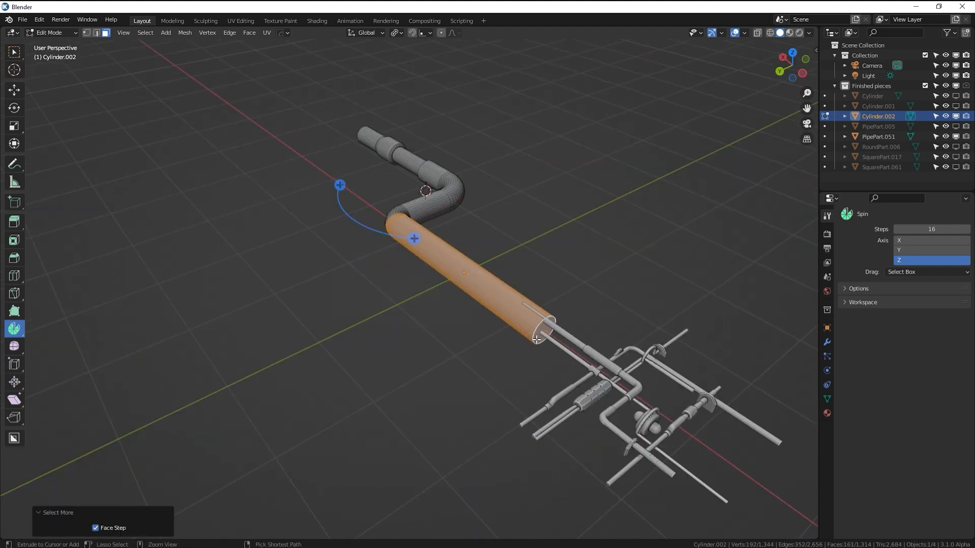
pyautogui.moveTo(496, 265); pyautogui.dragTo(362, 310, button='middle')
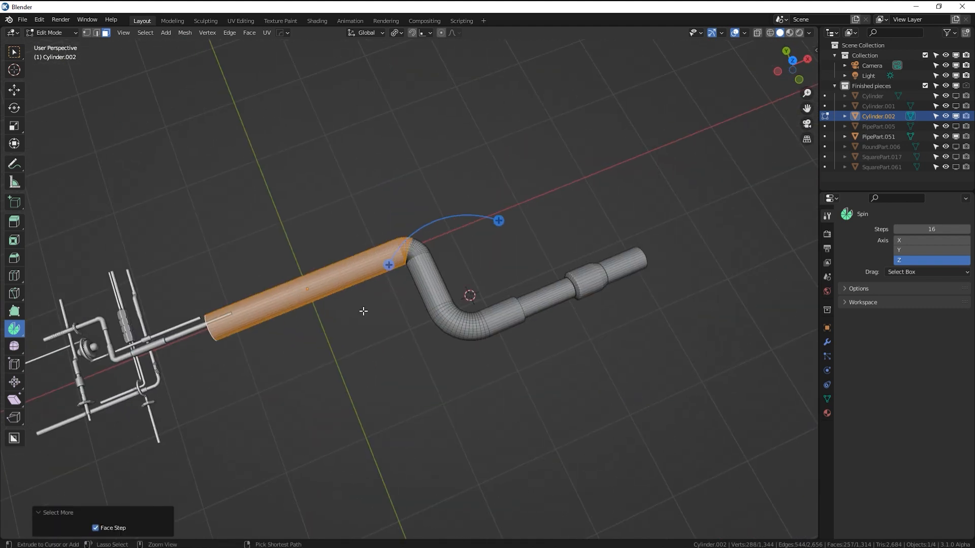
pyautogui.press('ctrl+KP_Add')
pyautogui.press('ctrl+KP_Add')
pyautogui.press('ctrl+KP_Add')
pyautogui.press('ctrl+KP_Add')
pyautogui.press('ctrl+KP_Add')
pyautogui.press('ctrl+KP_Add')
pyautogui.press('ctrl+KP_Add')
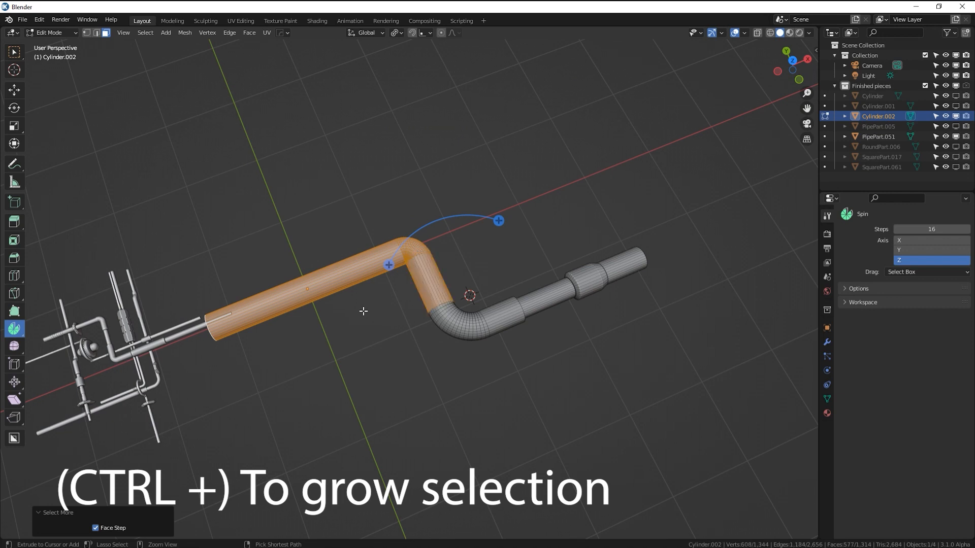
# Duplicate the selected pipe section, scale the copy to about 0.635, and rotate it 90° in top view
pyautogui.hotkey('shift', 'd')
pyautogui.rightClick(363, 311)
pyautogui.press('KP_7')
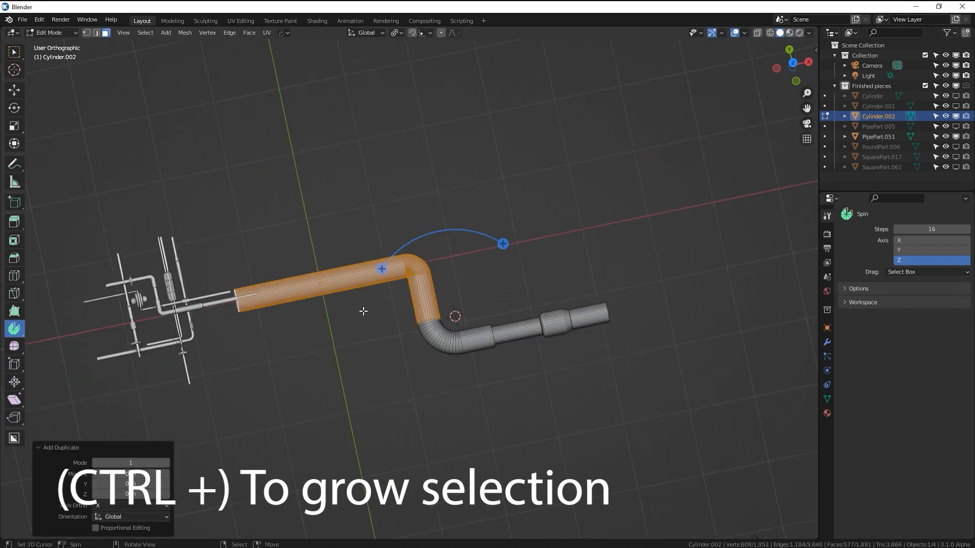
pyautogui.press('g')
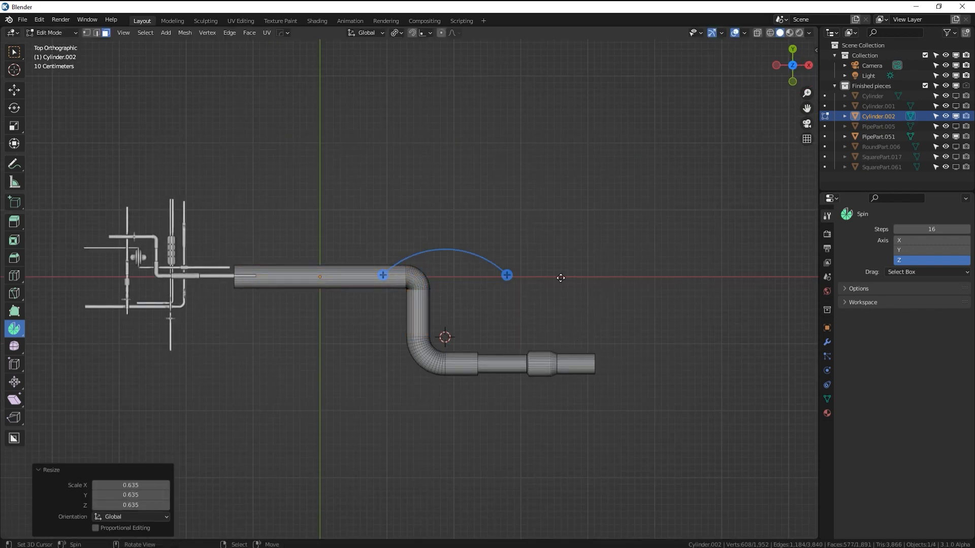
pyautogui.write('90')
pyautogui.press('Return')
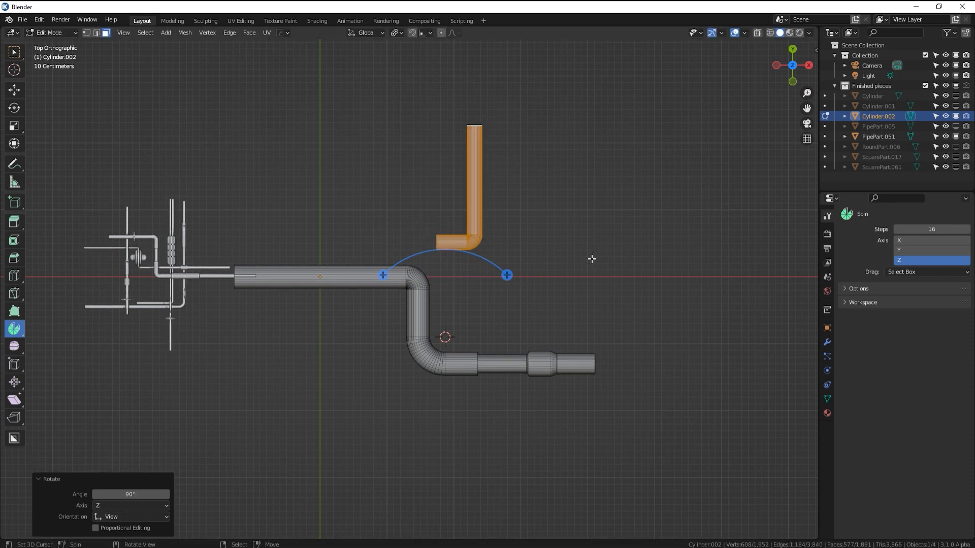
# Move the small pipe copy about 0.14 m in X and -1.05 m in Y, beside the large pipe's second bend
pyautogui.press('g')
pyautogui.click(528, 321)
pyautogui.scroll(2, 489, 339)
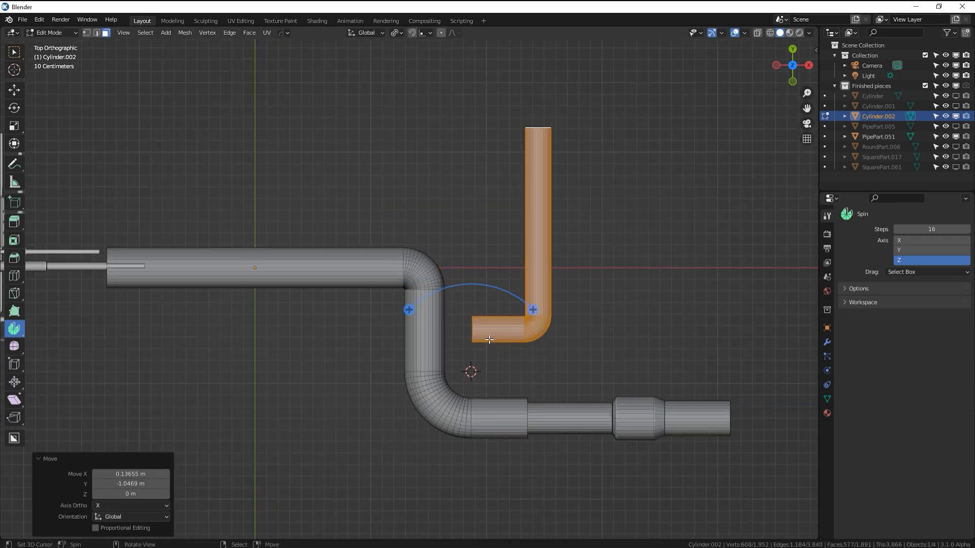
# Switch to edge selection and select the open edge loop at the short end of the small pipe copy
pyautogui.moveTo(489, 339); pyautogui.dragTo(507, 291, button='middle')
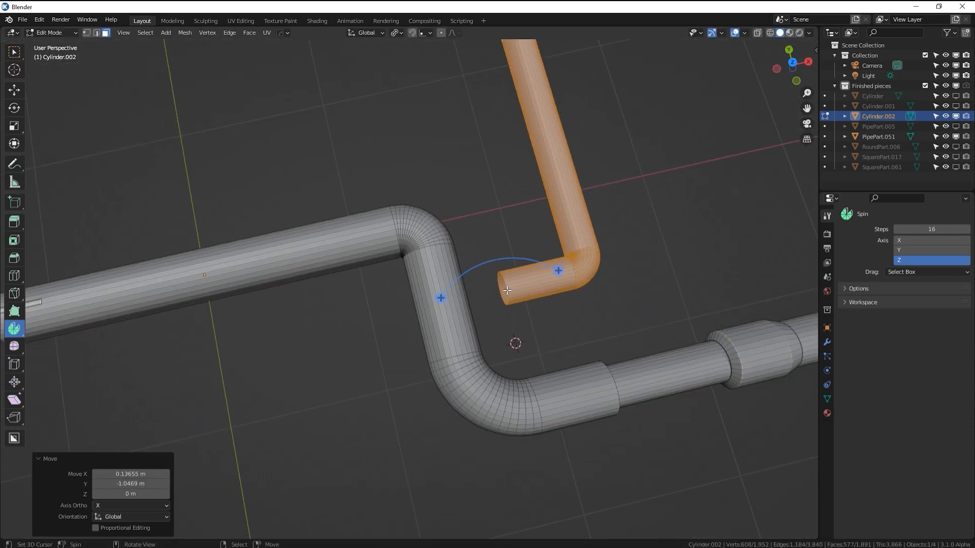
pyautogui.click(96, 33)
pyautogui.moveTo(496, 190)
pyautogui.mouseDown(button='middle')
pyautogui.moveTo(480, 131)
pyautogui.moveTo(485, 180)
pyautogui.mouseUp(button='middle')
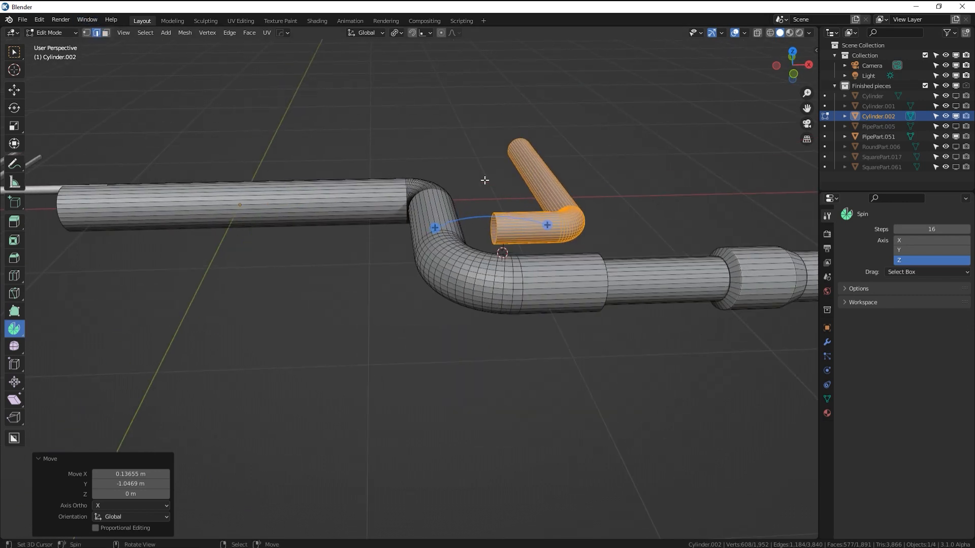
pyautogui.keyDown('alt'); pyautogui.click(486, 224); pyautogui.keyUp('alt')
pyautogui.scroll(8, 562, 245)
pyautogui.keyDown('shift'); pyautogui.moveTo(562, 246); pyautogui.dragTo(479, 442, button='middle'); pyautogui.keyUp('shift')
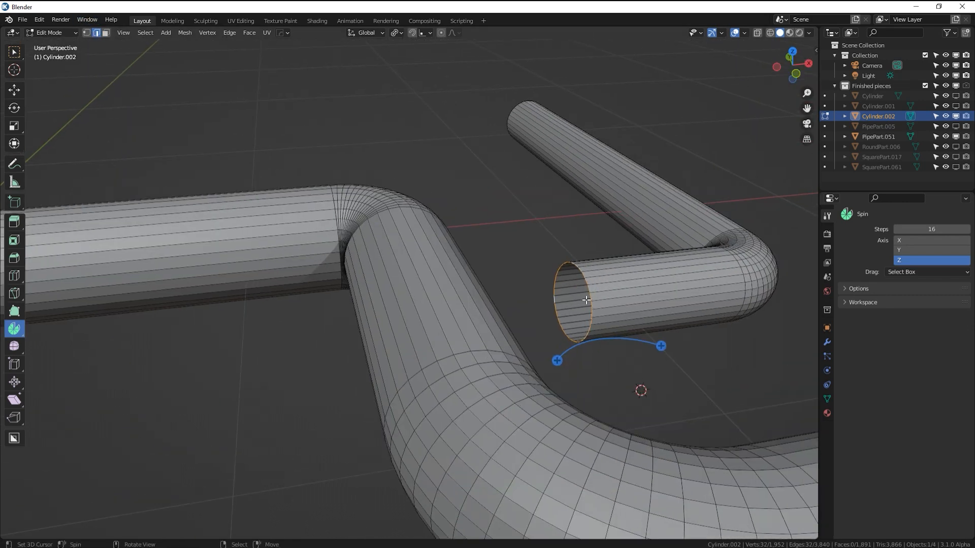
# Try filling the small pipe's open end loop with a face, undo the fill, and reselect the edge loop
pyautogui.moveTo(598, 304); pyautogui.dragTo(579, 259, button='middle')
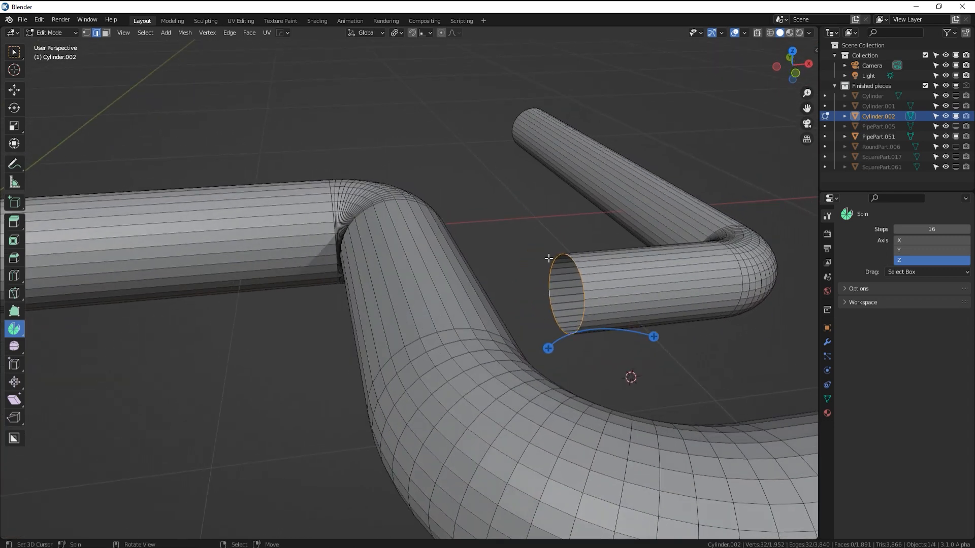
pyautogui.press('f')
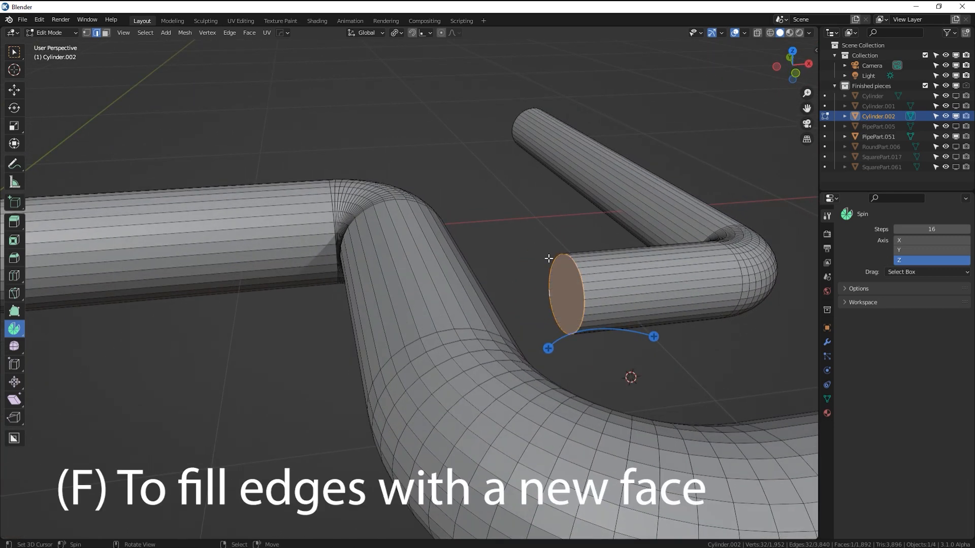
pyautogui.hotkey('ctrl', 'z')
pyautogui.click(548, 271)
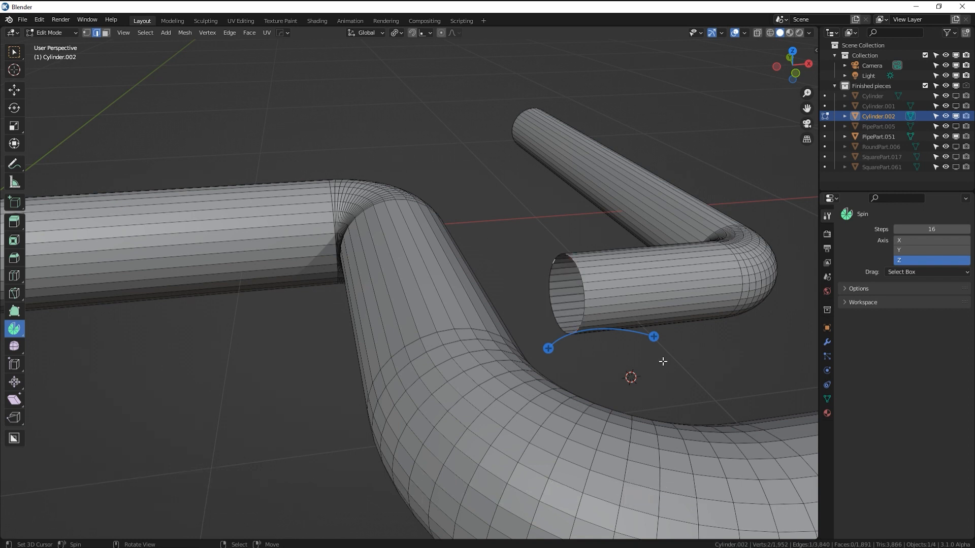
pyautogui.keyDown('alt'); pyautogui.click(545, 289); pyautogui.keyUp('alt')
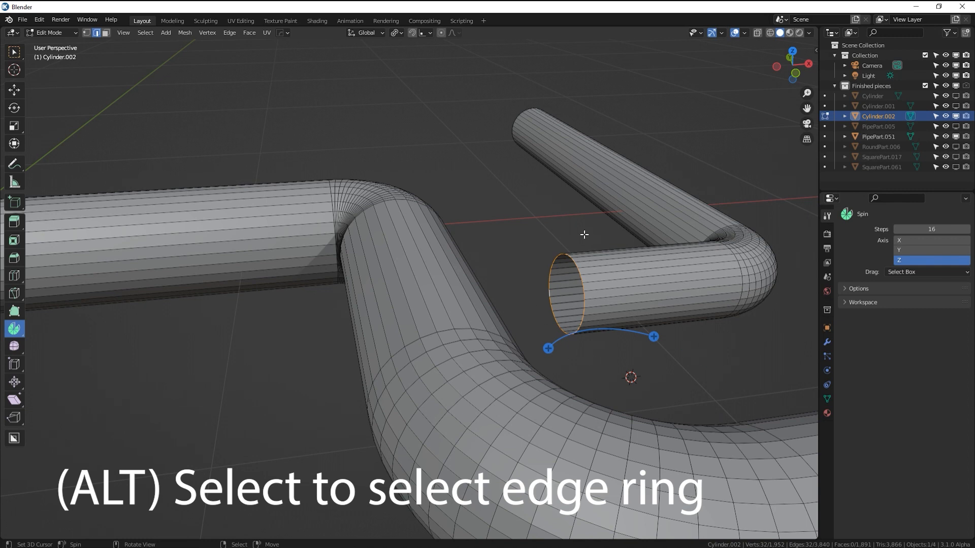
# Enable X-ray in front view and place the 3D cursor just above the small pipe's selected end loop
pyautogui.moveTo(571, 287); pyautogui.dragTo(566, 315, button='middle')
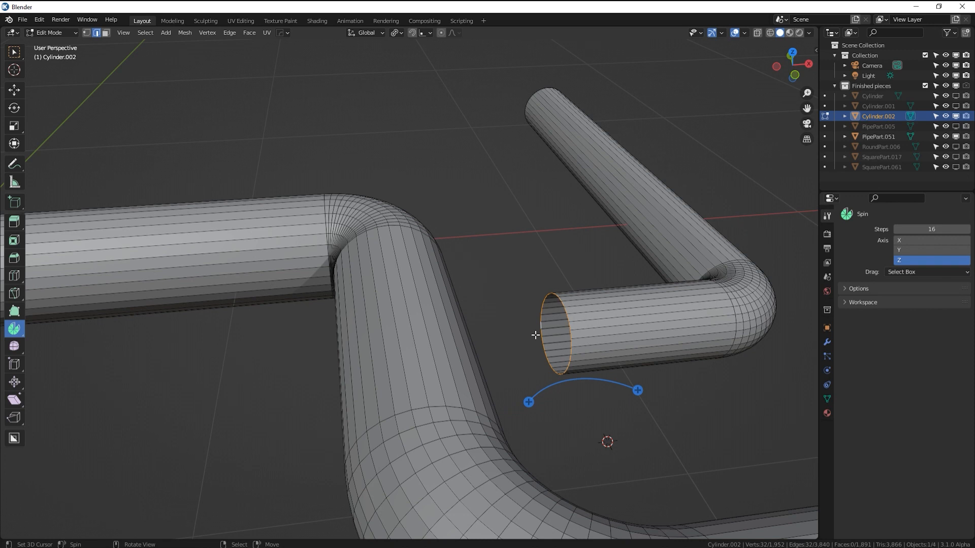
pyautogui.press('KP_1')
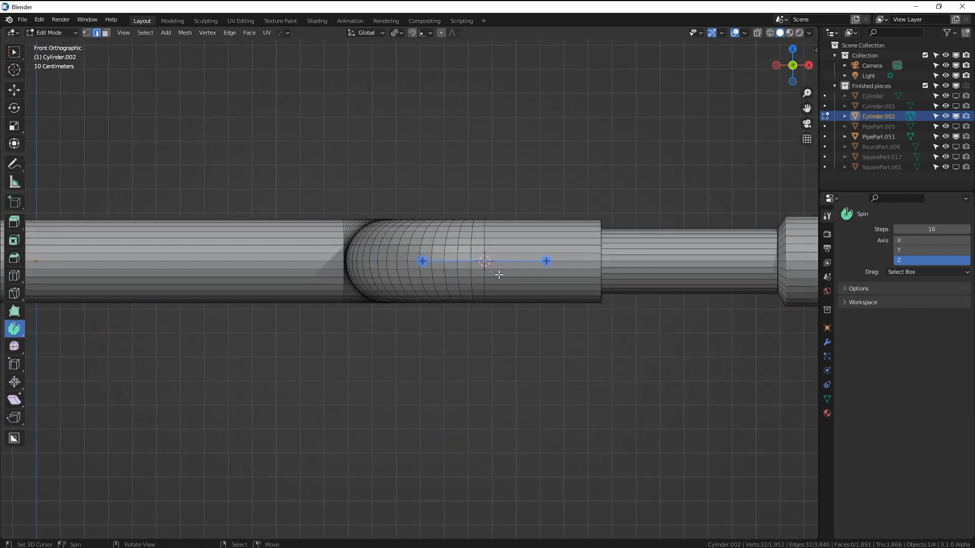
pyautogui.click(757, 34)
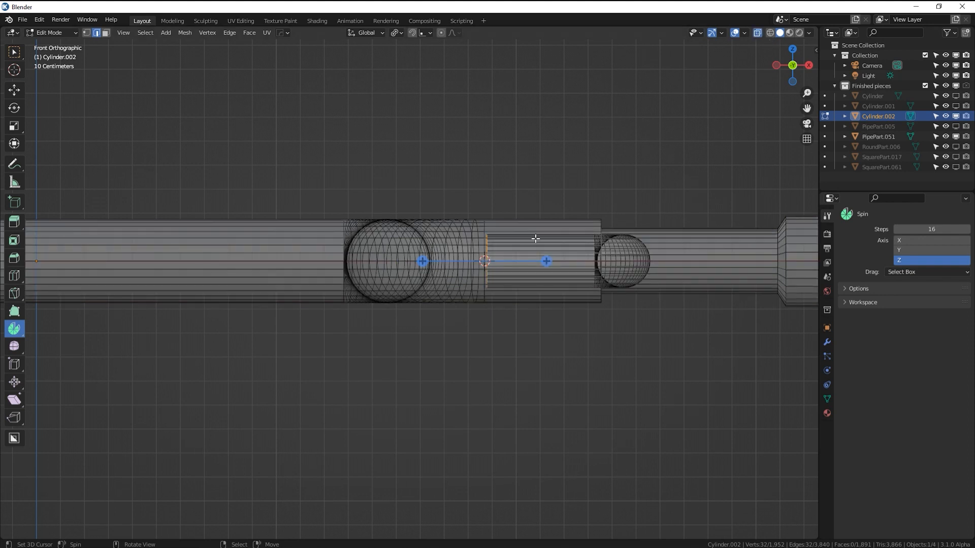
pyautogui.keyDown('shift'); pyautogui.moveTo(557, 275); pyautogui.dragTo(602, 317, button='middle'); pyautogui.keyUp('shift')
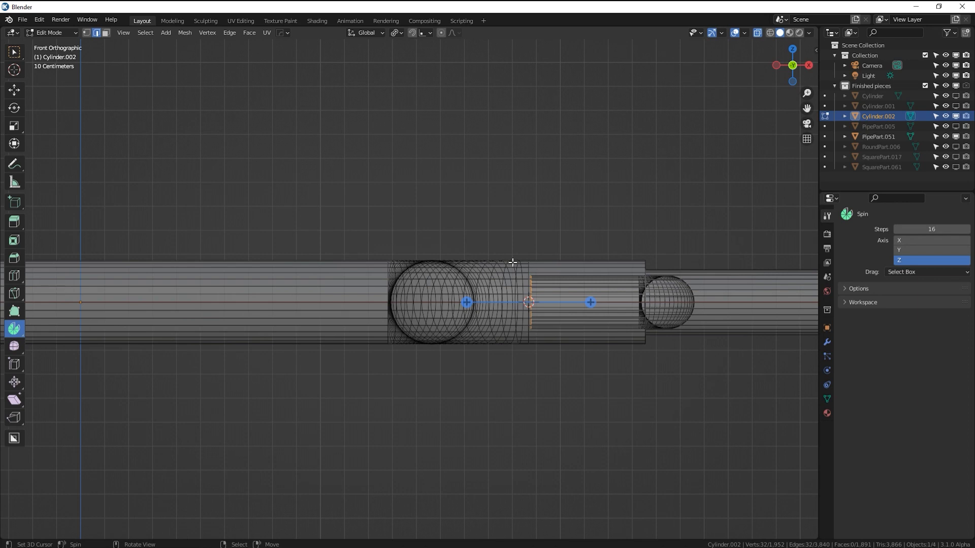
pyautogui.moveTo(535, 275); pyautogui.dragTo(365, 280, button='middle')
pyautogui.press('KP_1')
pyautogui.keyDown('shift'); pyautogui.moveTo(415, 313); pyautogui.dragTo(397, 363, button='middle'); pyautogui.keyUp('shift')
pyautogui.scroll(2, 566, 355)
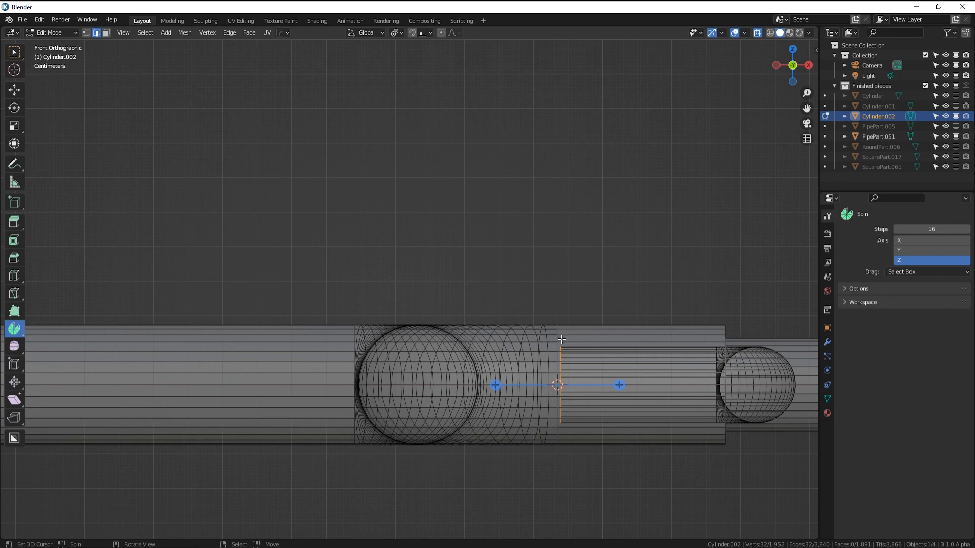
pyautogui.keyDown('shift'); pyautogui.rightClick(559, 342); pyautogui.keyUp('shift')
# Set the Spin axis to Y and spin the end loop -90° around the 3D cursor into an upward elbow
pyautogui.click(920, 242)
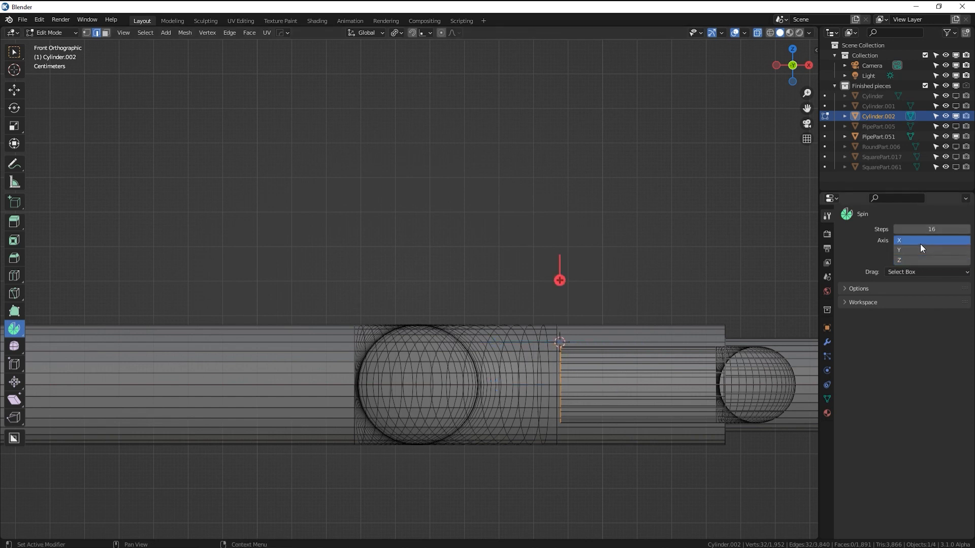
pyautogui.click(922, 259)
pyautogui.click(921, 251)
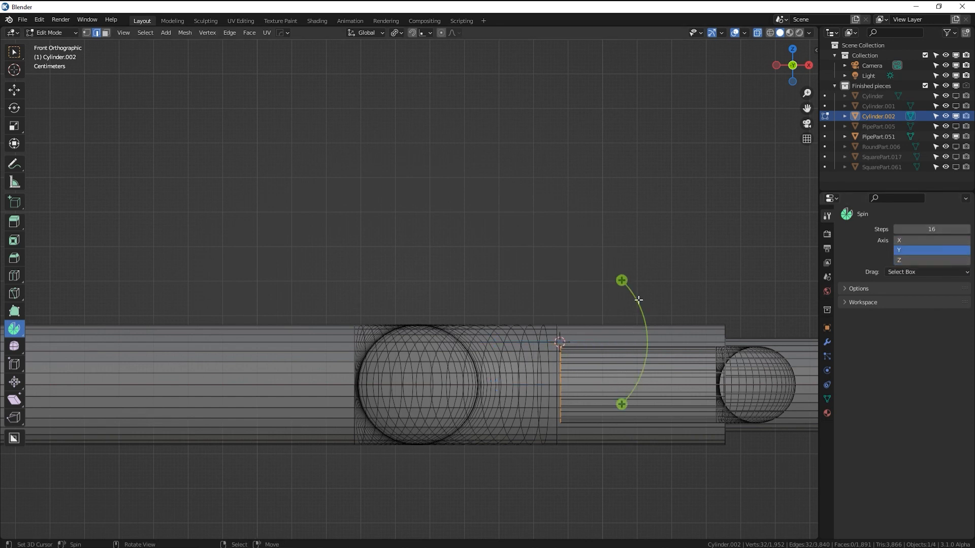
pyautogui.moveTo(621, 279); pyautogui.dragTo(638, 425)
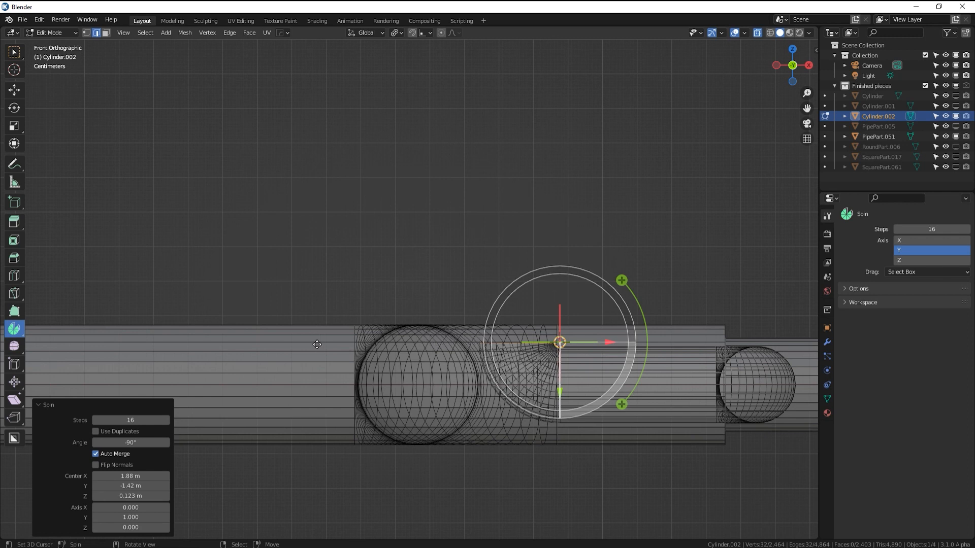
# Place the 3D cursor on the -X side of the elbow's end loop, level with it over the large pipe's first bend
pyautogui.keyDown('shift'); pyautogui.rightClick(475, 344); pyautogui.keyUp('shift')
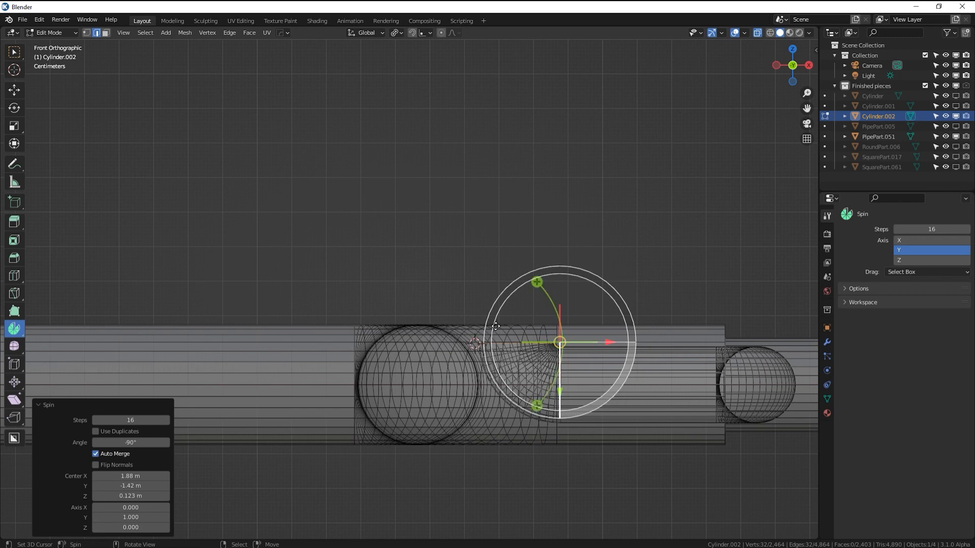
pyautogui.keyDown('shift'); pyautogui.rightClick(417, 345); pyautogui.keyUp('shift')
pyautogui.scroll(1, 415, 354)
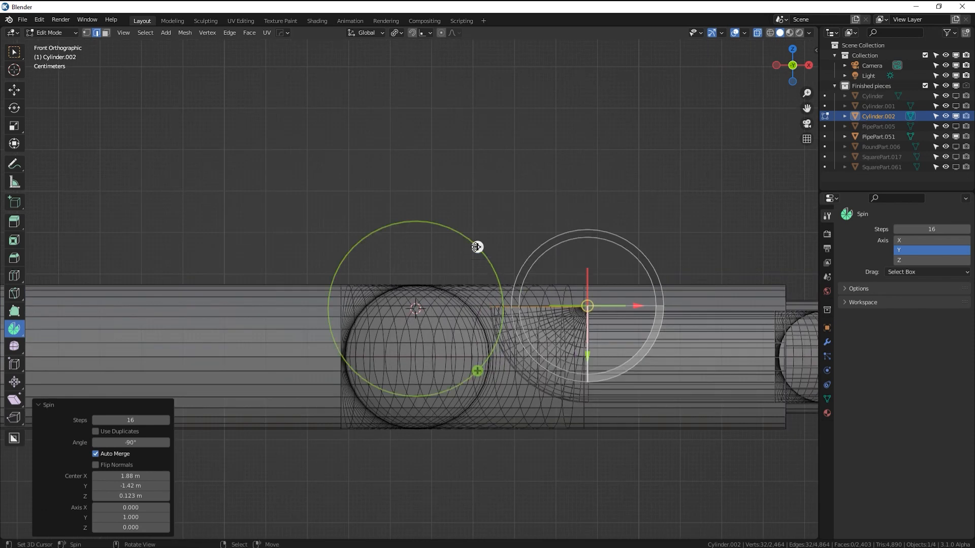
# Try spinning the elbow's end loop 180° around the 3D cursor with 16 steps, and undo the spin
pyautogui.moveTo(479, 245); pyautogui.dragTo(191, 525)
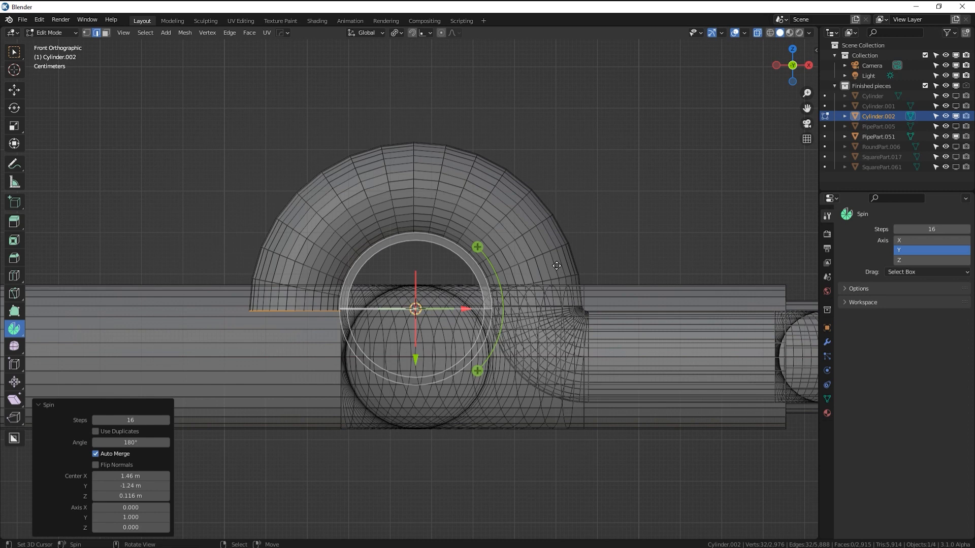
pyautogui.hotkey('ctrl', 'z')
# Set the Spin steps to 32 and spin the end loop 180° around the 3D cursor, arching over the large pipe
pyautogui.click(931, 229)
pyautogui.write('3')
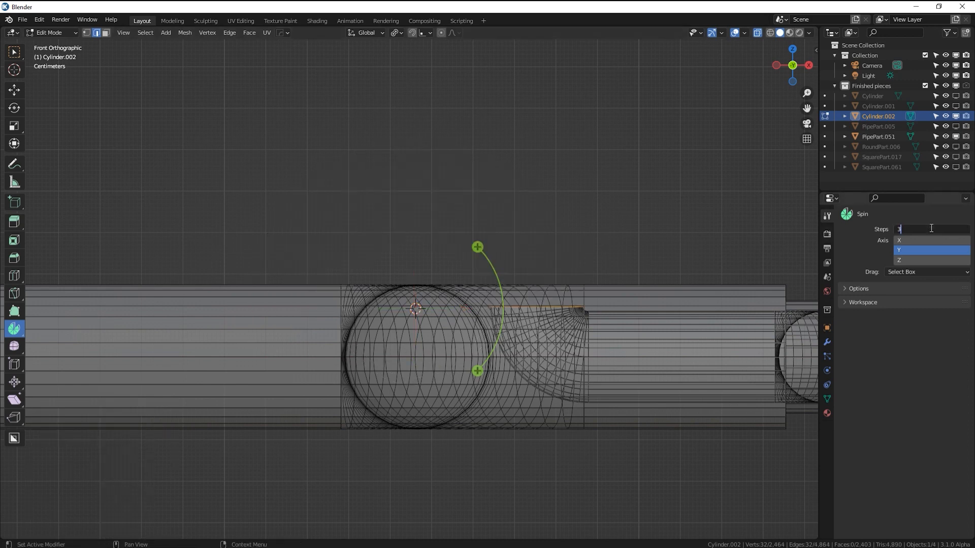
pyautogui.write('2')
pyautogui.press('Return')
pyautogui.moveTo(478, 248); pyautogui.dragTo(255, 451)
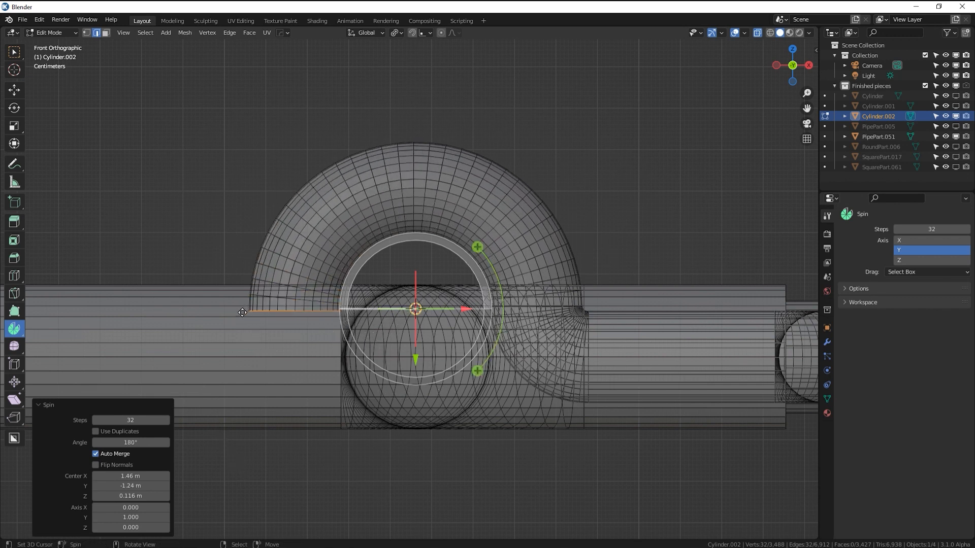
# Set the Spin steps to 16 and spin the arch's end loop -90° around the 3D cursor into an elbow facing -X
pyautogui.click(929, 230)
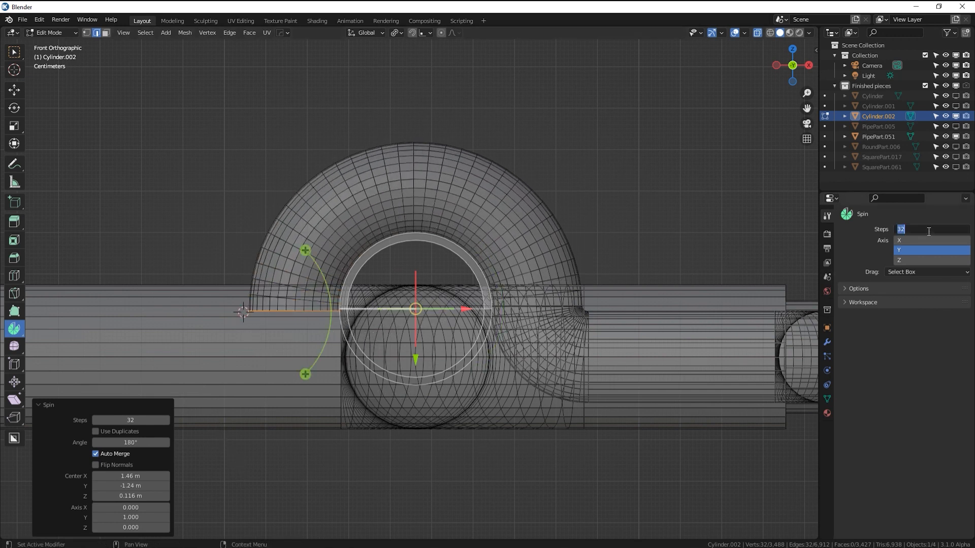
pyautogui.press('Return')
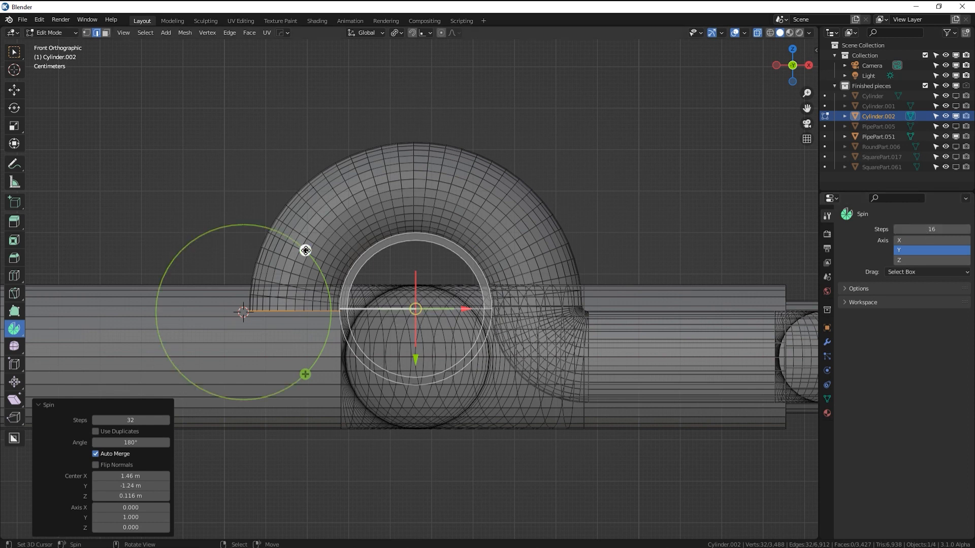
pyautogui.moveTo(306, 250); pyautogui.dragTo(321, 386)
pyautogui.keyDown('shift'); pyautogui.moveTo(321, 386); pyautogui.dragTo(406, 383, button='middle'); pyautogui.keyUp('shift')
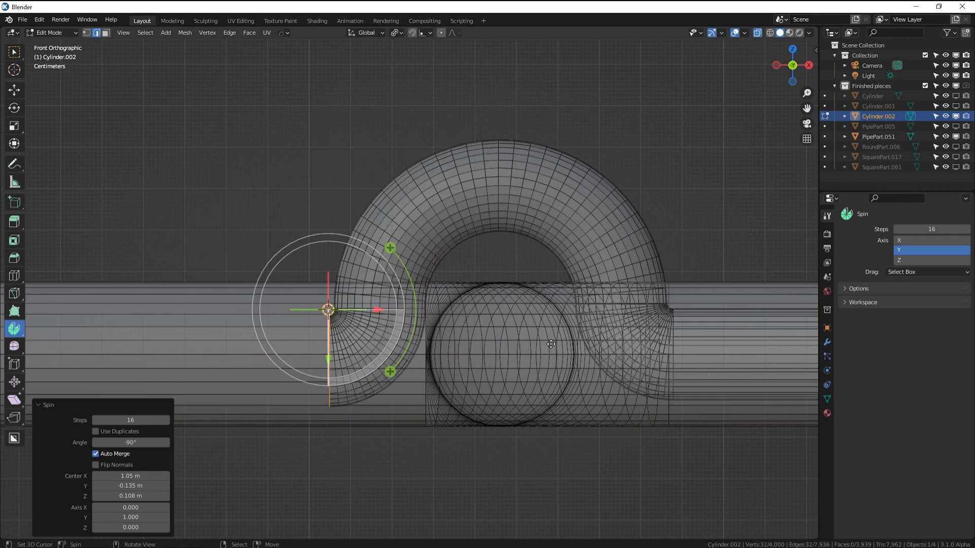
# Extrude the elbow's end loop about 0.33 m along -X into a short straight section
pyautogui.press('e')
pyautogui.click(425, 341)
pyautogui.moveTo(416, 333); pyautogui.dragTo(446, 360, button='middle')
pyautogui.scroll(-3, 510, 350)
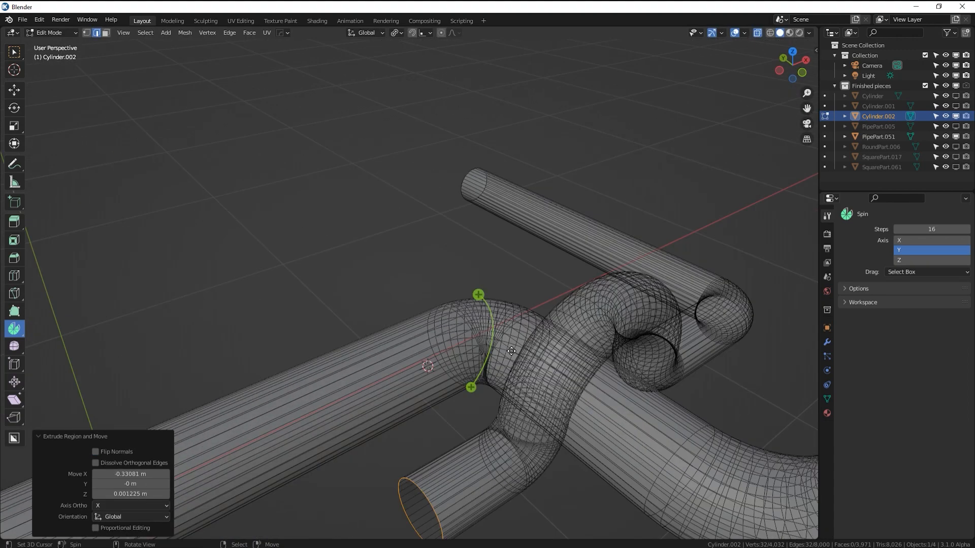
# With X-ray off, inset the short section's filled end about 0.038 m and extrude it about 0.98 m into a thinner pipe
pyautogui.scroll(-3, 511, 351)
pyautogui.click(758, 34)
pyautogui.moveTo(630, 198); pyautogui.dragTo(597, 185, button='middle')
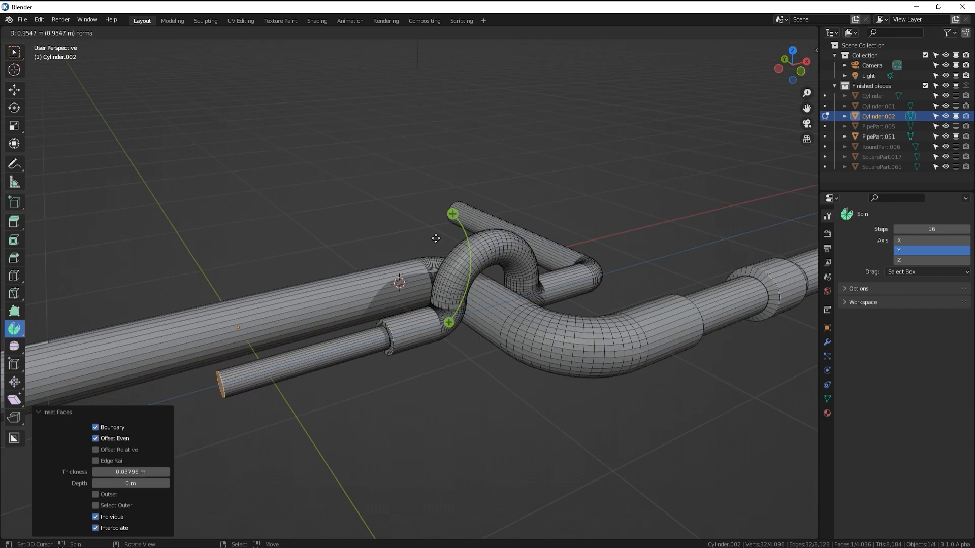
pyautogui.click(500, 212)
pyautogui.moveTo(501, 212); pyautogui.dragTo(538, 207, button='middle')
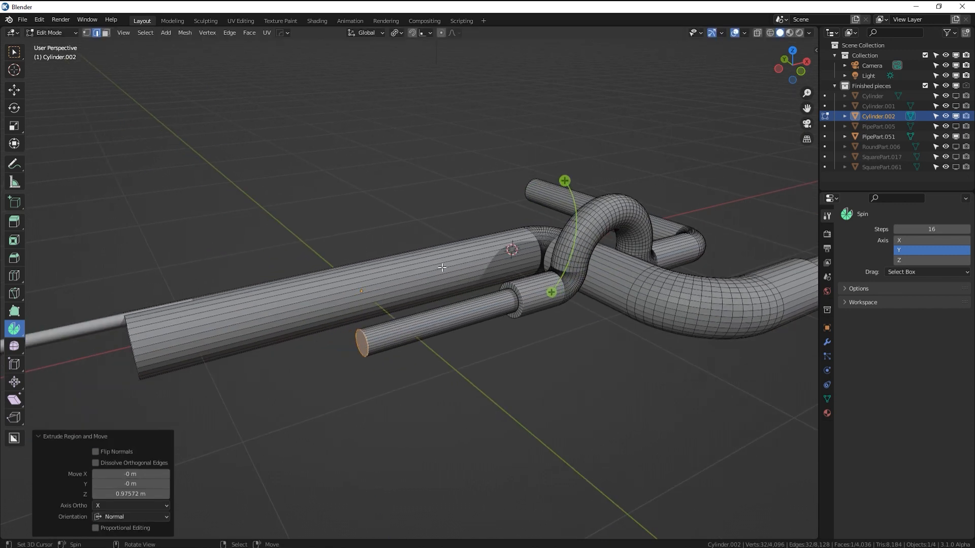
# Duplicate the thin pipe's end face in place and scale the copy to about 1.195
pyautogui.scroll(2, 444, 271)
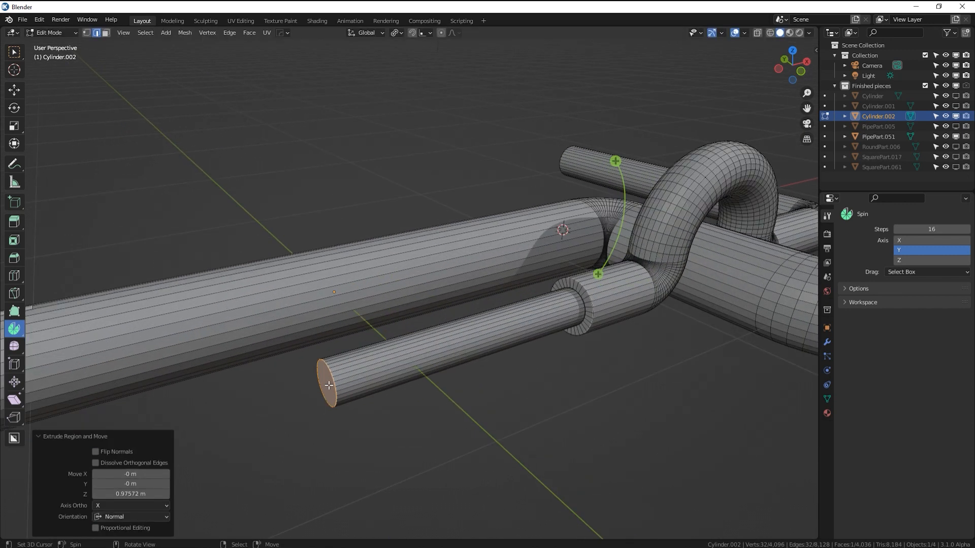
pyautogui.click(377, 374)
pyautogui.click(106, 33)
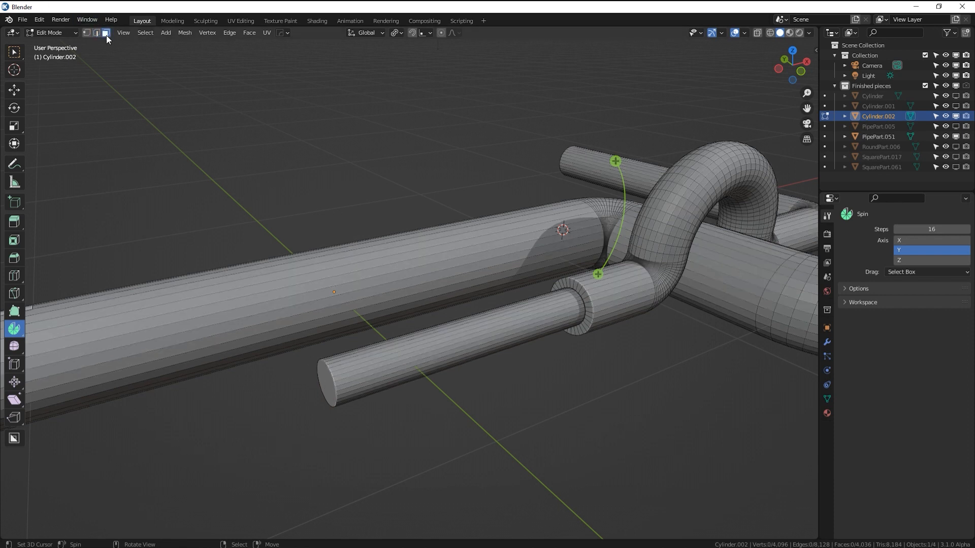
pyautogui.click(351, 395)
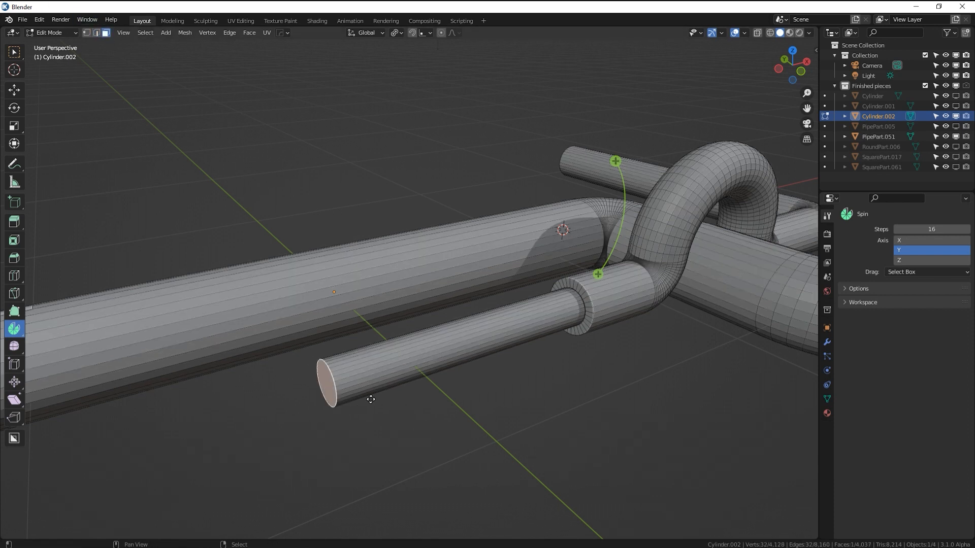
pyautogui.hotkey('shift', 'd')
pyautogui.rightClick(371, 399)
pyautogui.press('s')
pyautogui.click(409, 405)
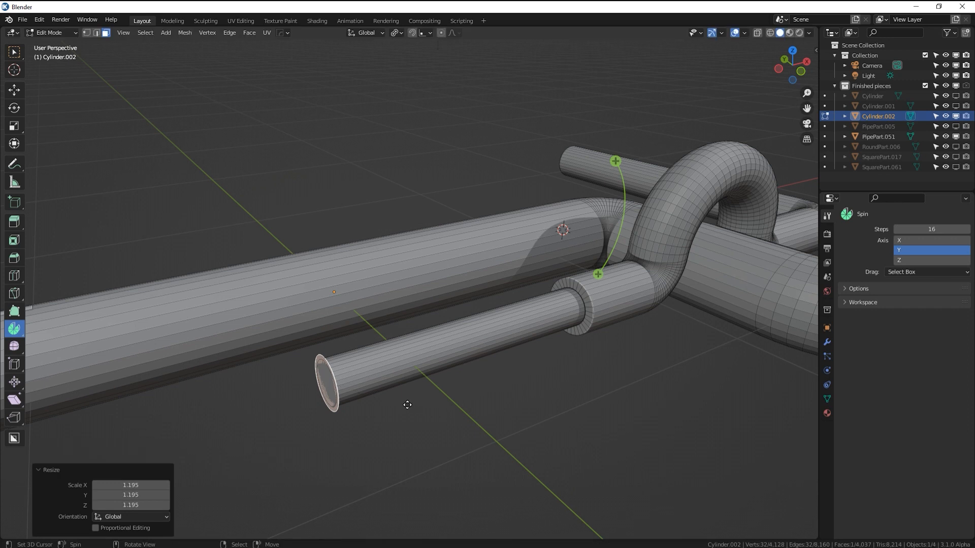
# Move the enlarged face about 0.115 m along X and extrude it about 0.047 m into a ring around the thin pipe
pyautogui.press('g')
pyautogui.press('x')
pyautogui.click(443, 391)
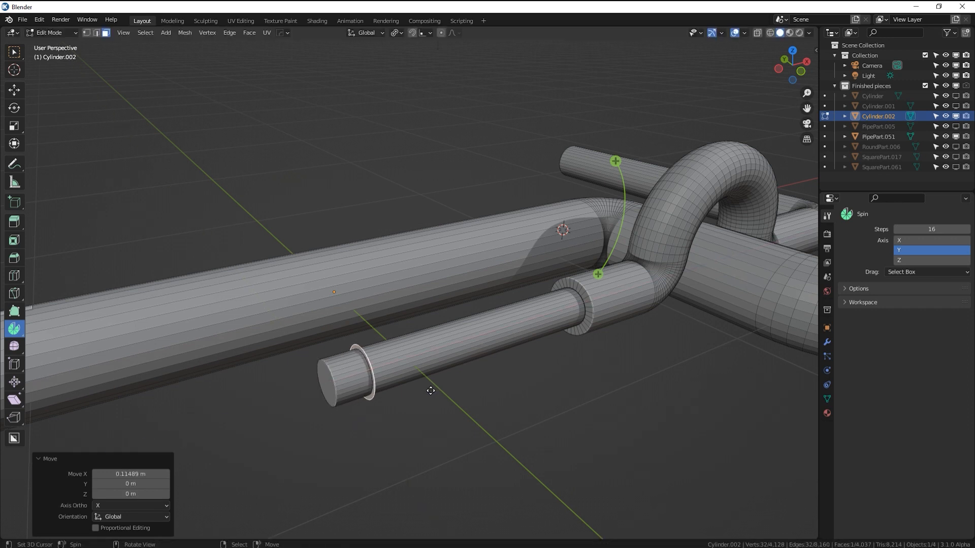
pyautogui.press('e')
pyautogui.click(445, 385)
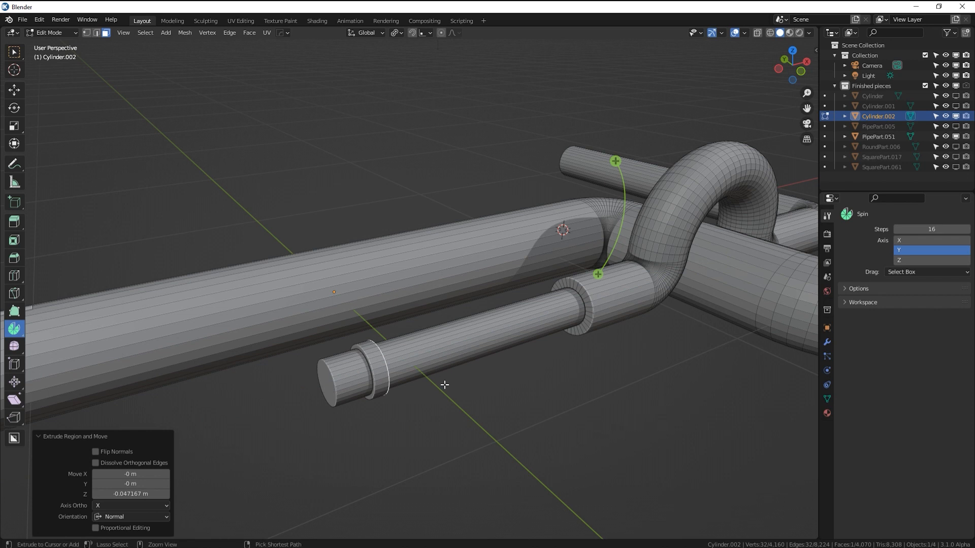
# Duplicate the whole ring about 0.076 m along X, repeat the duplication seven times along the thin pipe, and leave Edit Mode
pyautogui.hotkey('ctrl', 'l')
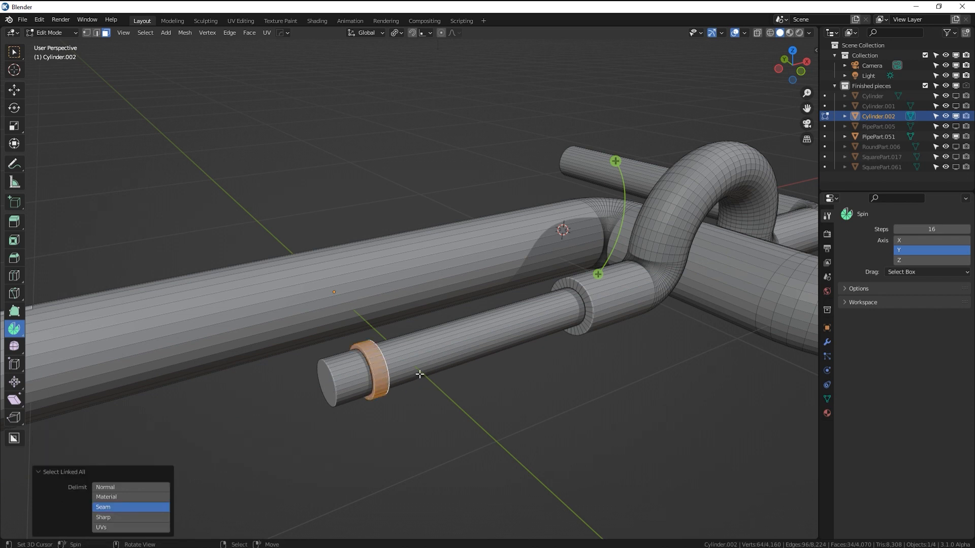
pyautogui.press('g')
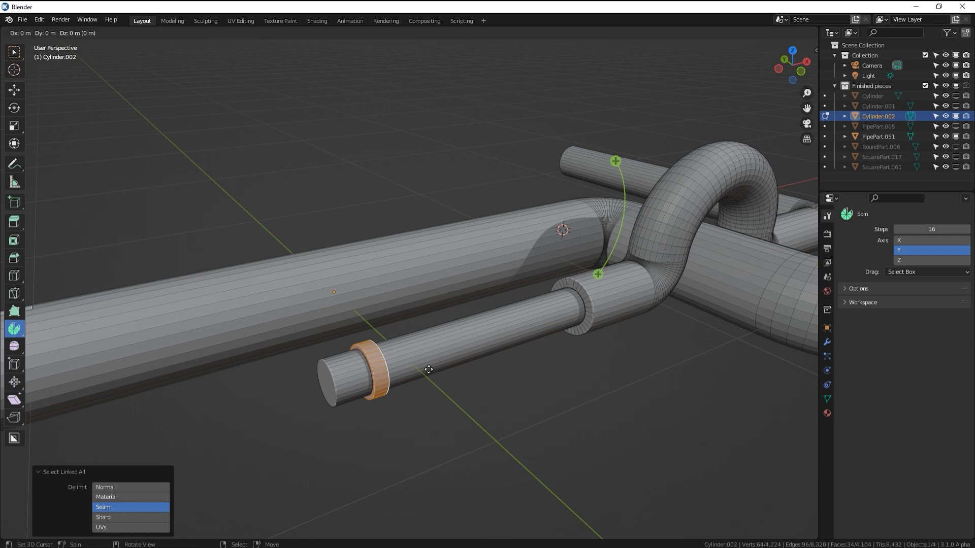
pyautogui.press('x')
pyautogui.click(446, 365)
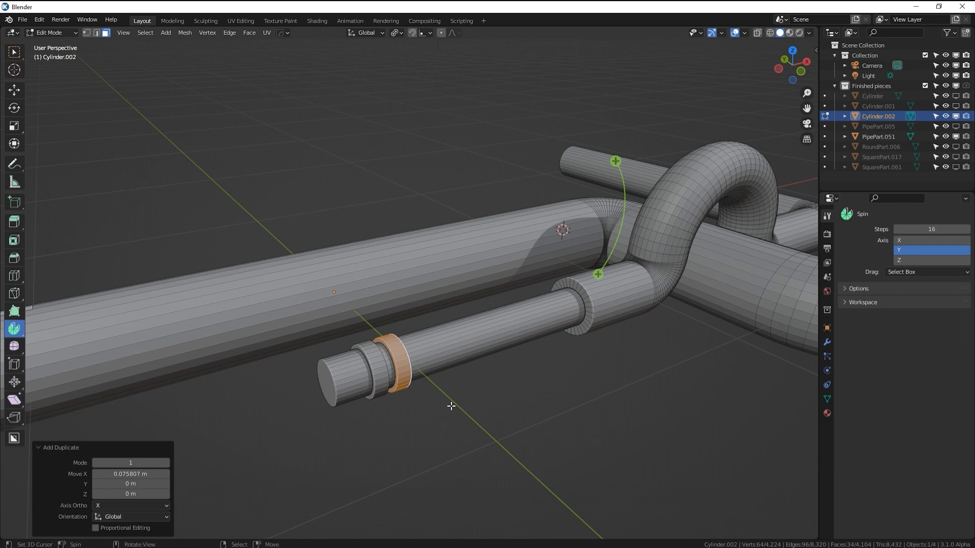
pyautogui.moveTo(451, 407); pyautogui.dragTo(447, 375, button='middle')
pyautogui.hotkey('shift', 'r')
pyautogui.hotkey('shift', 'r')
pyautogui.hotkey('shift', 'r')
pyautogui.hotkey('shift', 'r')
pyautogui.hotkey('shift', 'r')
pyautogui.hotkey('shift', 'r')
pyautogui.hotkey('shift', 'r')
pyautogui.press('Tab')
pyautogui.scroll(-3, 447, 374)
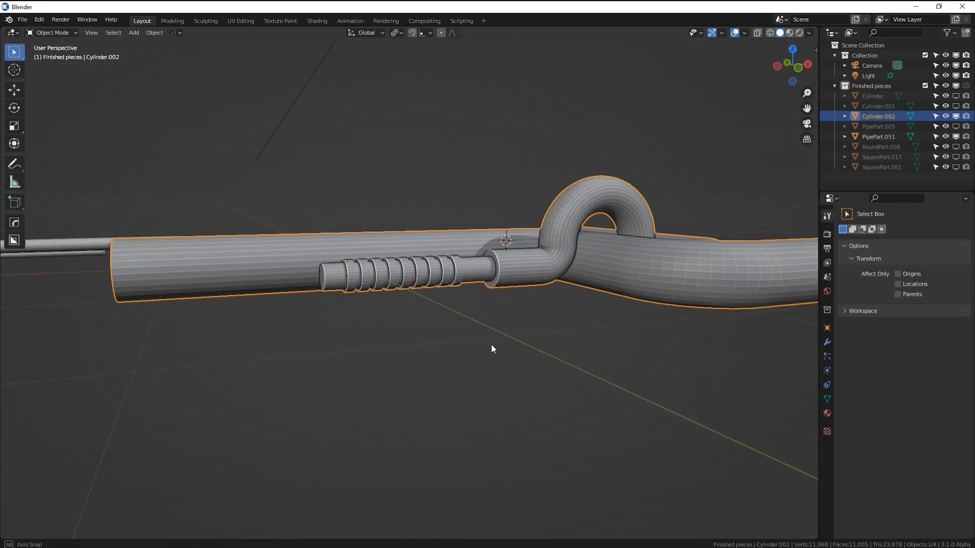
# Select the end cap of the smaller pipe's long +Y section in Edit Mode and snap the 3D cursor to it
pyautogui.moveTo(491, 344); pyautogui.dragTo(484, 373, button='middle')
pyautogui.hotkey('alt', 'a')
pyautogui.moveTo(582, 359); pyautogui.dragTo(611, 364, button='middle')
pyautogui.scroll(-3, 612, 364)
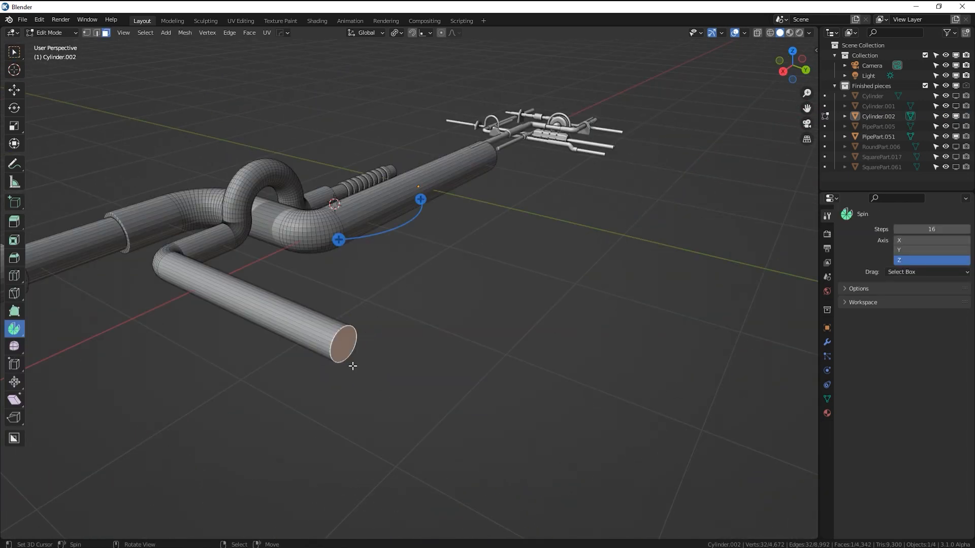
pyautogui.hotkey('shift', 's')
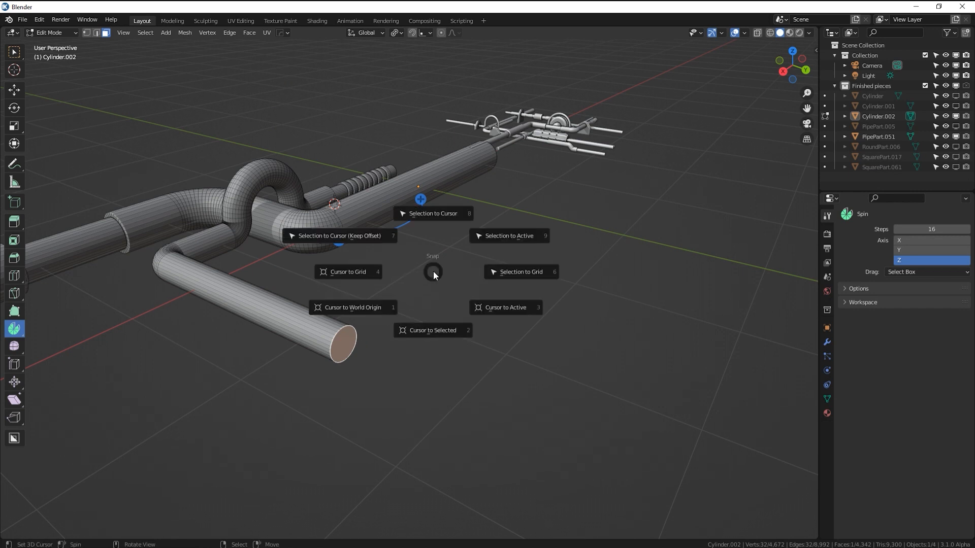
pyautogui.click(426, 331)
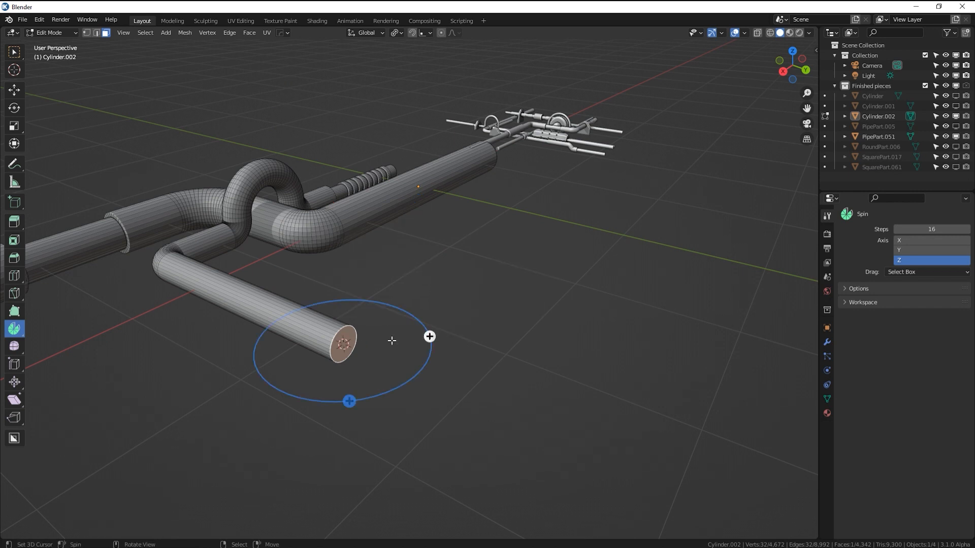
# Add a UV sphere at the 3D cursor and scale it to 0.16 so it caps the pipe end
pyautogui.hotkey('shift', 'a')
pyautogui.click(462, 257)
pyautogui.press('s')
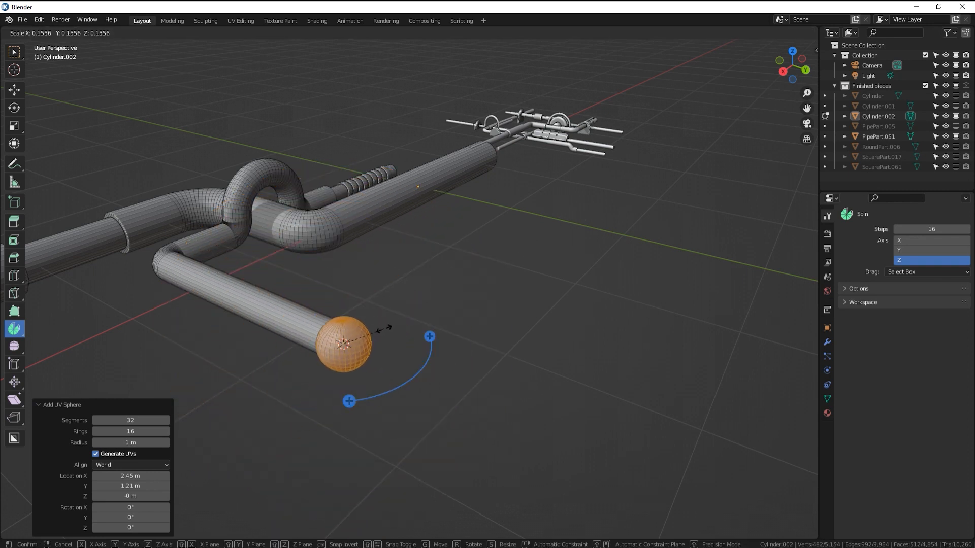
pyautogui.click(385, 328)
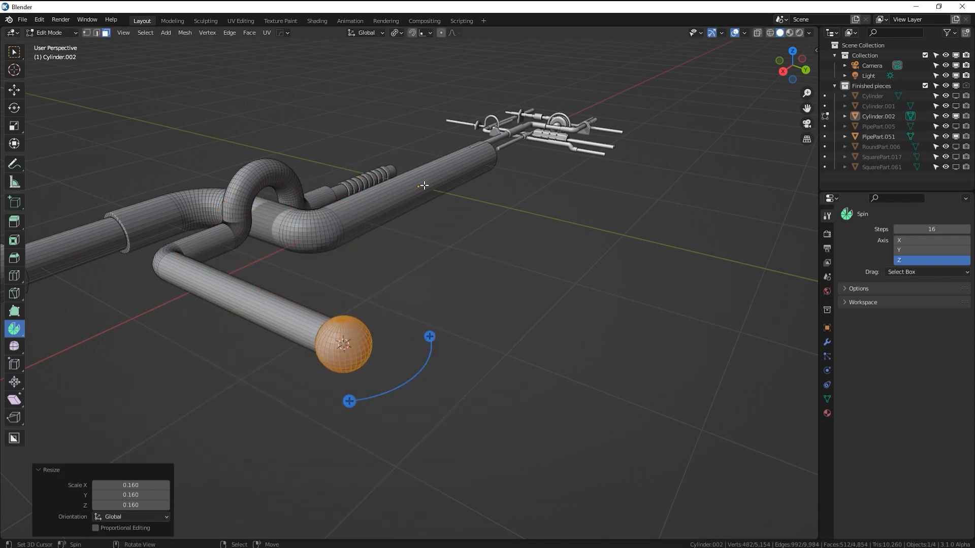
pyautogui.keyDown('shift'); pyautogui.moveTo(273, 248); pyautogui.dragTo(457, 198, button='middle'); pyautogui.keyUp('shift')
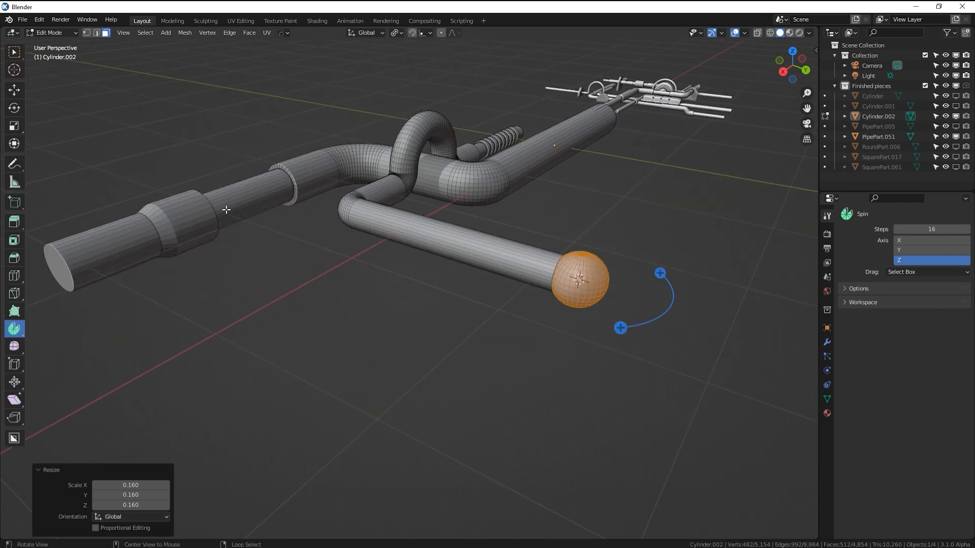
# Duplicate the large pipe's stepped end section with its collar, moving the copy about 0.15 m in X and 2.3 m in Y
pyautogui.keyDown('alt'); pyautogui.rightClick(77, 252); pyautogui.keyUp('alt')
pyautogui.press('ctrl+KP_Add')
pyautogui.press('ctrl+KP_Add')
pyautogui.press('ctrl+KP_Add')
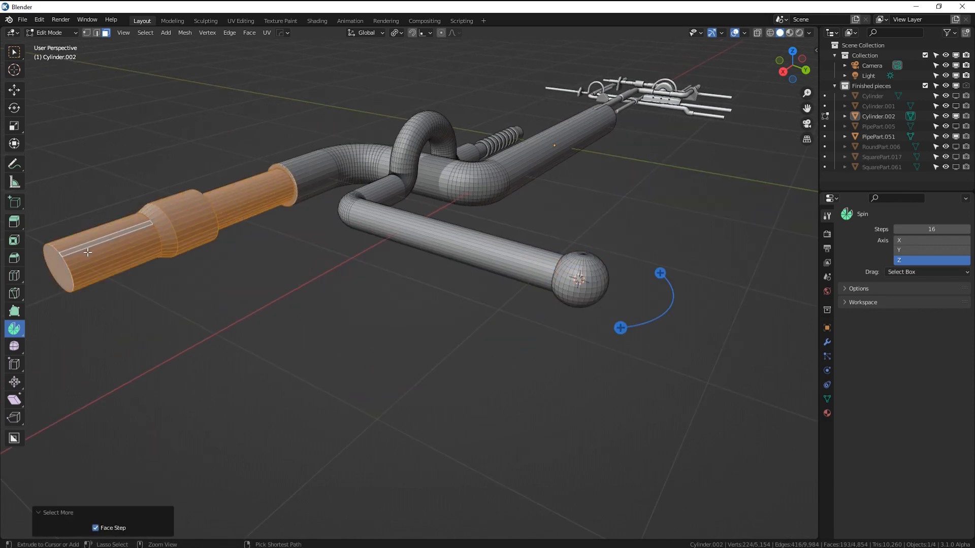
pyautogui.hotkey('ctrl', 'z')
pyautogui.press('KP_7')
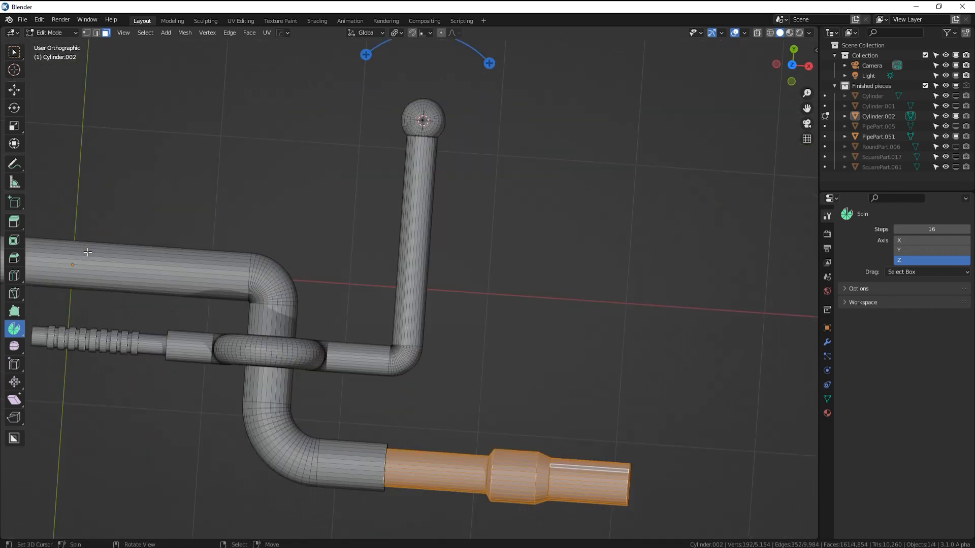
pyautogui.hotkey('shift', 'd')
pyautogui.click(471, 181)
# Scale the duplicated collar section to about 0.369 and move it against the sphere's -X side
pyautogui.press('s')
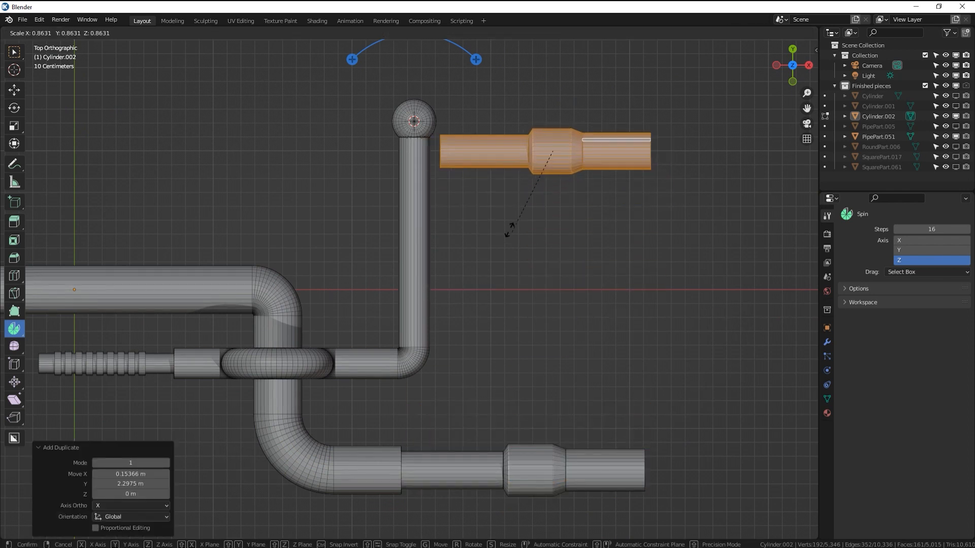
pyautogui.click(517, 183)
pyautogui.press('g')
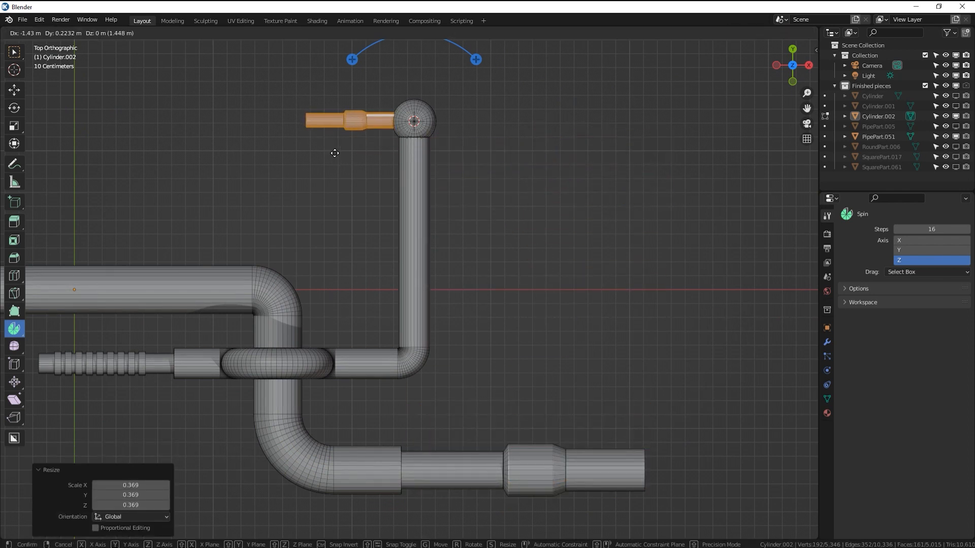
pyautogui.click(333, 153)
pyautogui.keyDown('shift'); pyautogui.moveTo(333, 153); pyautogui.dragTo(437, 167, button='middle'); pyautogui.keyUp('shift')
# Try box-selecting the ribbed pipe section from the top view with X-ray off, and inspect the selection from below
pyautogui.hotkey('alt', 'a')
pyautogui.press('b')
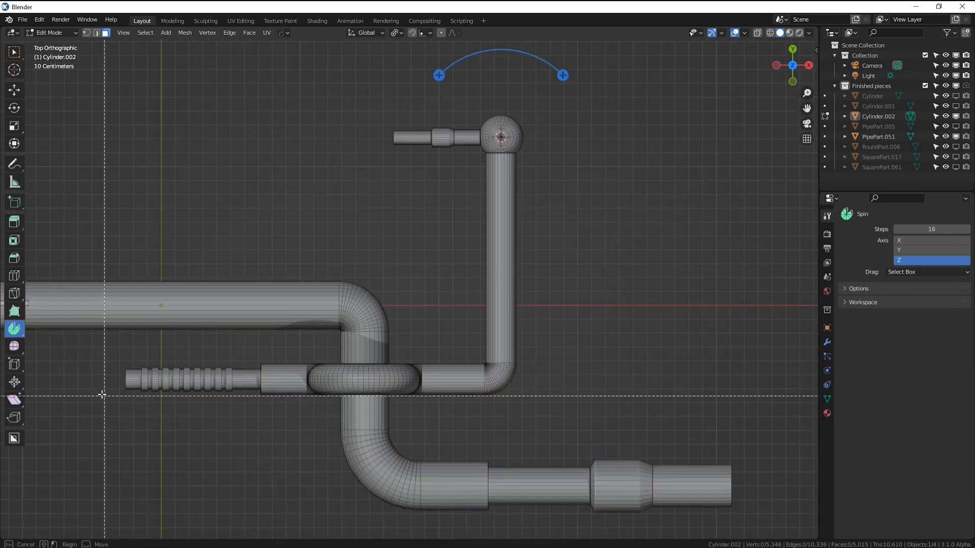
pyautogui.moveTo(88, 364); pyautogui.dragTo(254, 430)
pyautogui.moveTo(208, 435)
pyautogui.mouseDown(button='middle')
pyautogui.moveTo(276, 328)
pyautogui.moveTo(326, 313)
pyautogui.moveTo(291, 311)
pyautogui.mouseUp(button='middle')
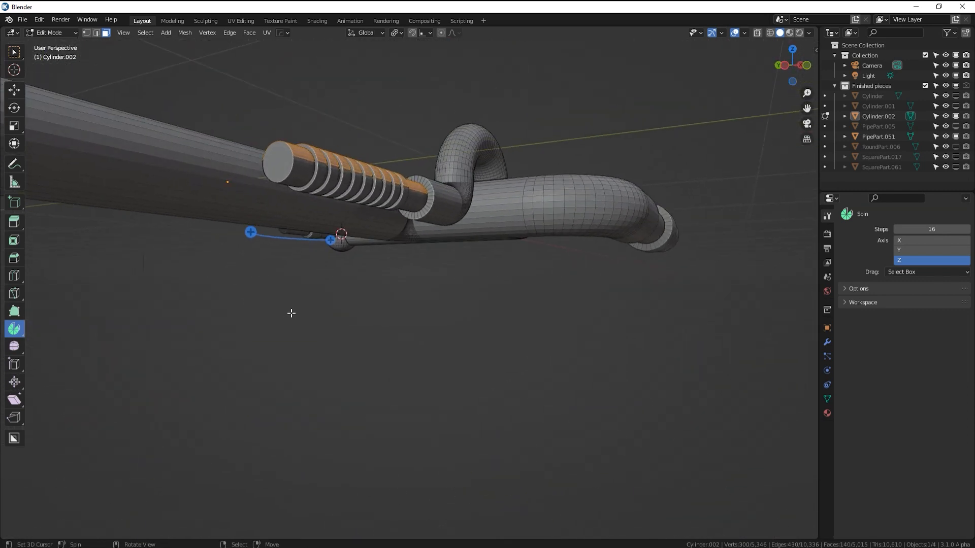
pyautogui.press('KP_7')
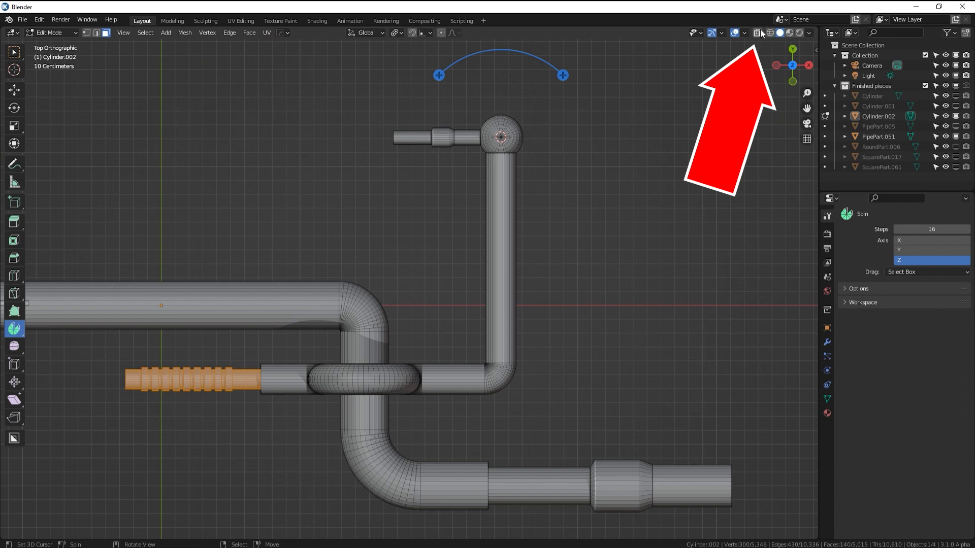
# Turn on X-ray and box-select the entire ribbed pipe section from the top view
pyautogui.click(759, 32)
pyautogui.hotkey('alt', 'a')
pyautogui.press('b')
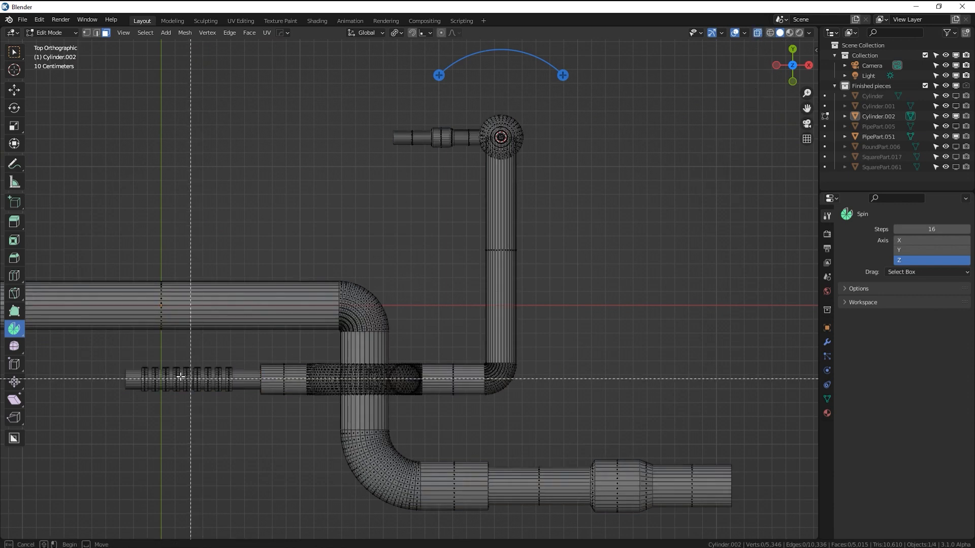
pyautogui.moveTo(113, 354); pyautogui.dragTo(259, 420)
pyautogui.moveTo(260, 420); pyautogui.dragTo(335, 291, button='middle')
pyautogui.press('KP_7')
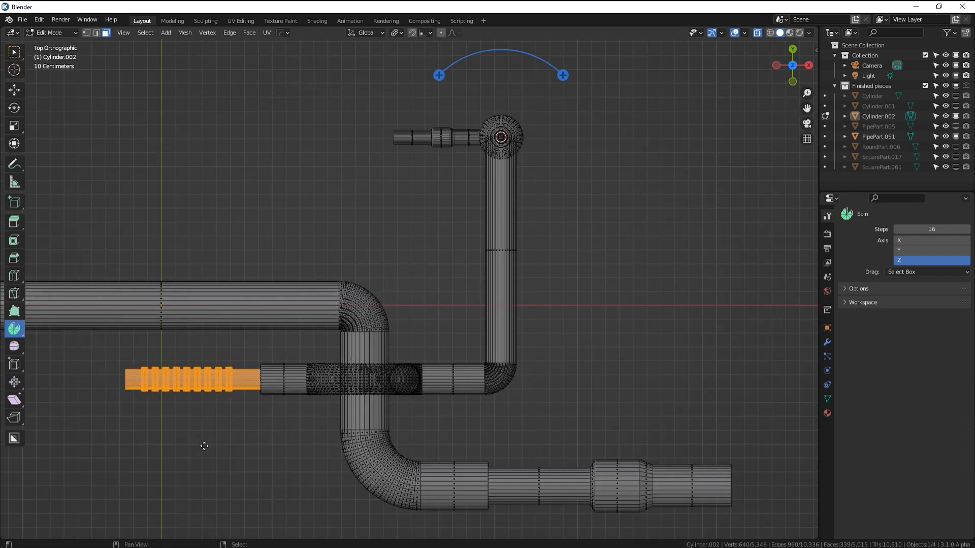
# Duplicate the ribbed section, scale the copy to about 0.821, and place it against the sphere's +X side
pyautogui.hotkey('shift', 'd')
pyautogui.click(598, 205)
pyautogui.press('s')
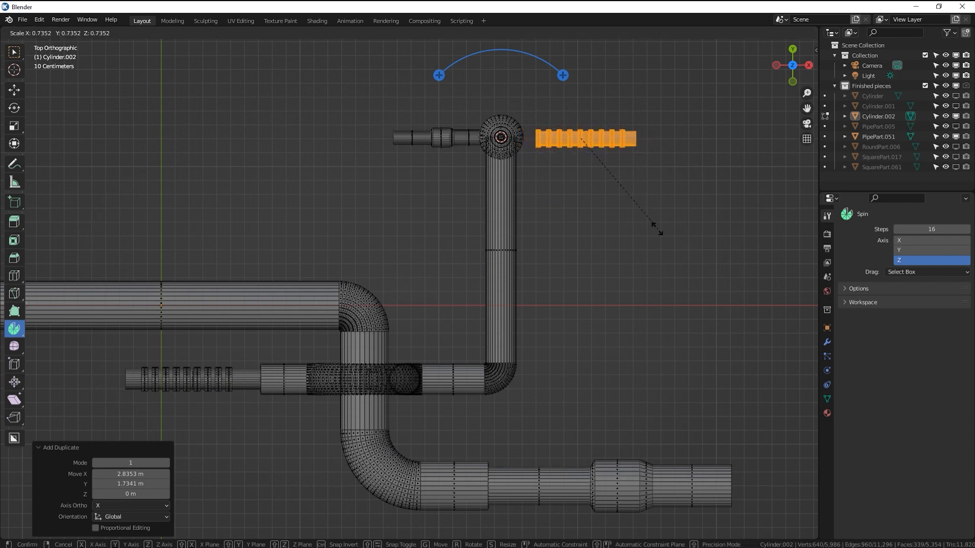
pyautogui.click(674, 230)
pyautogui.press('g')
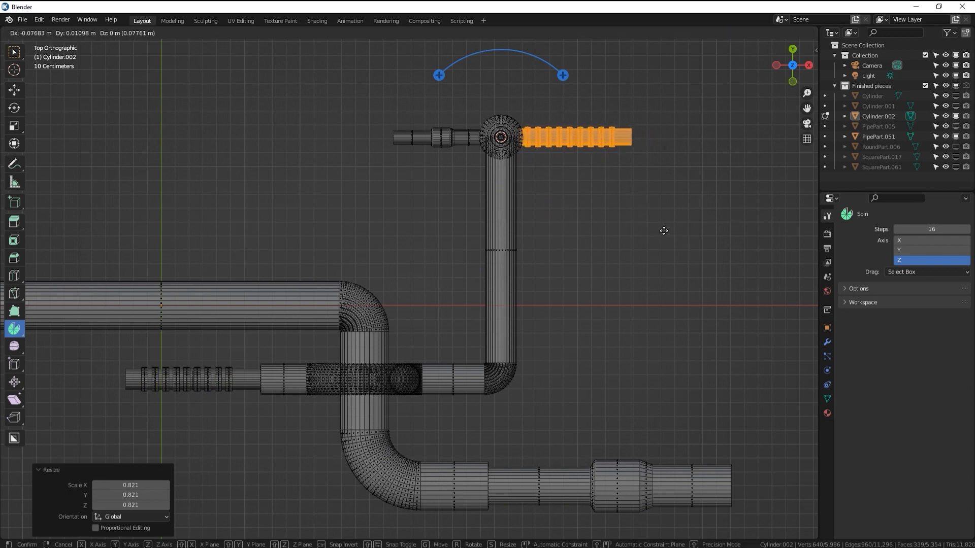
pyautogui.click(665, 230)
# Return to Object Mode with X-ray off and select the detailed pipe assembly PipePart.051
pyautogui.press('Tab')
pyautogui.click(761, 34)
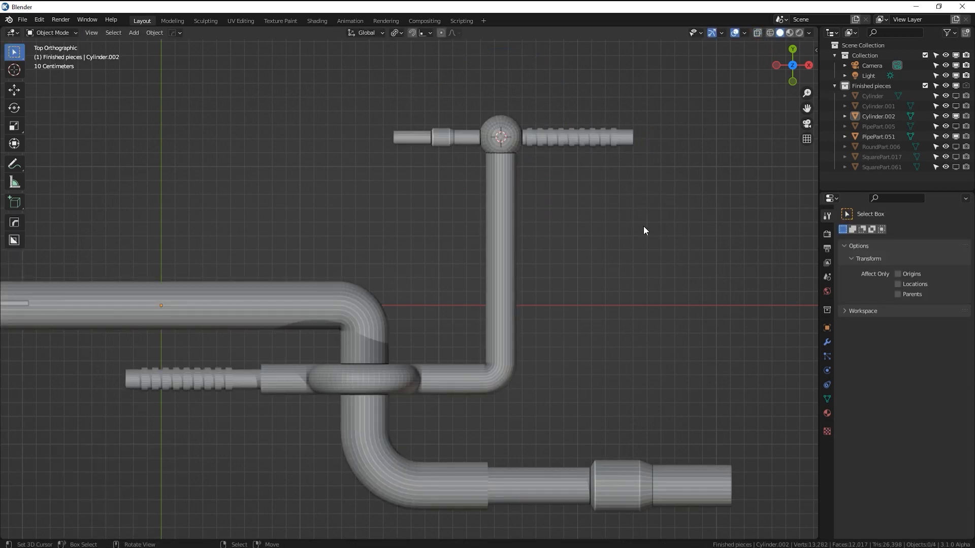
pyautogui.moveTo(644, 227); pyautogui.dragTo(401, 264, button='middle')
pyautogui.click(232, 307)
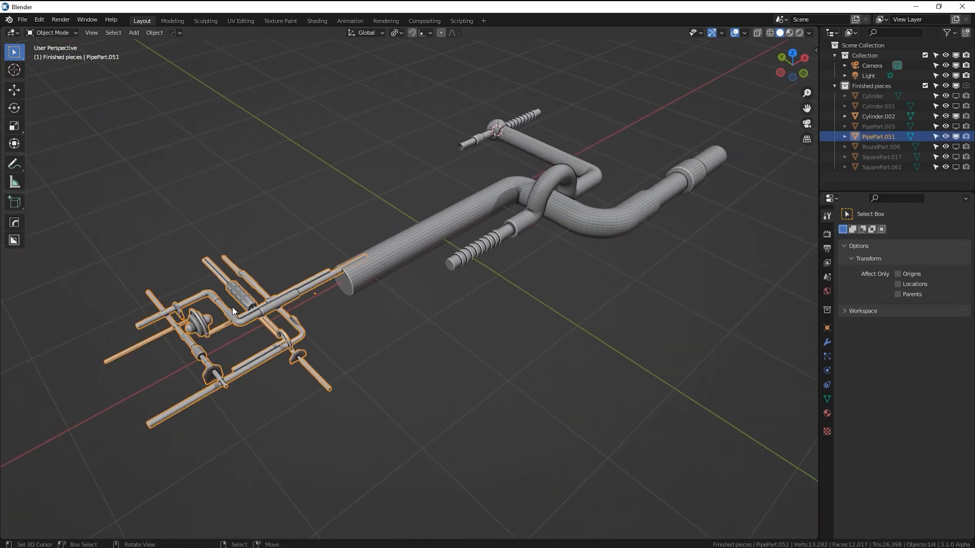
# Move the PipePart.051 assembly along the Y axis, clear of the large pipe's open end, and deselect it
pyautogui.press('g')
pyautogui.press('y')
pyautogui.click(303, 296)
pyautogui.click(303, 296)
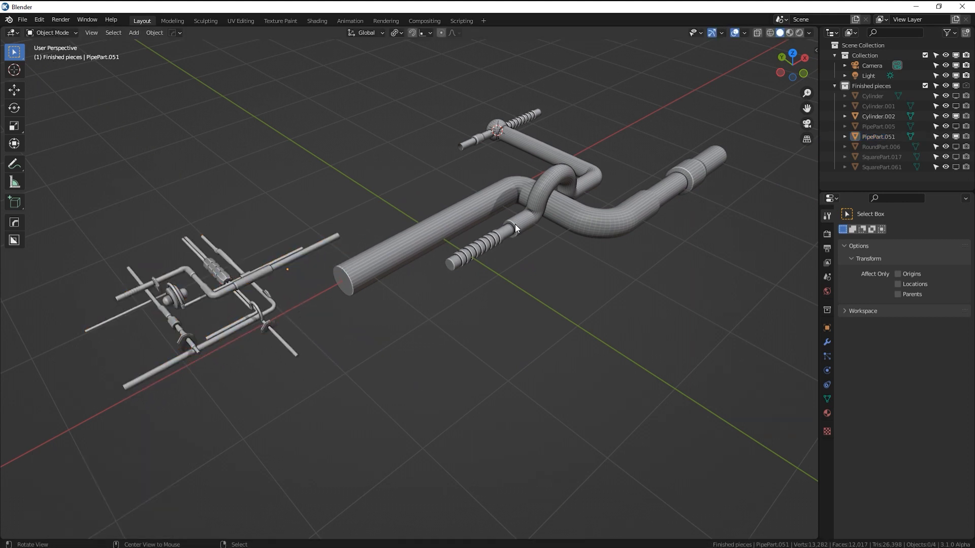
# Examine the PipePart.051 assembly up close from several angles, including its collars, bends, flanges and round valve, and leave nothing selected
pyautogui.moveTo(495, 216); pyautogui.dragTo(420, 230, button='middle')
pyautogui.moveTo(363, 223); pyautogui.dragTo(535, 185, button='middle')
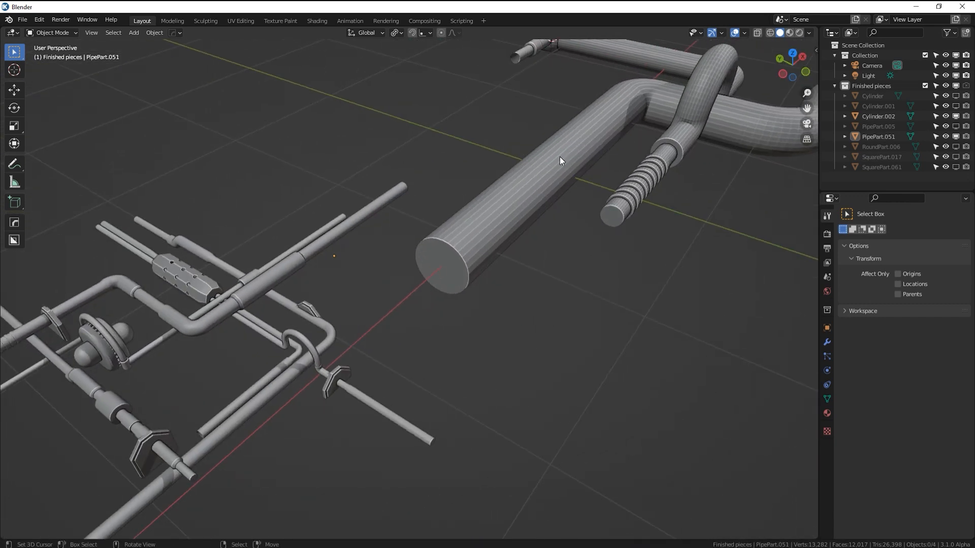
pyautogui.moveTo(281, 270)
pyautogui.mouseDown(button='middle')
pyautogui.moveTo(309, 257)
pyautogui.moveTo(283, 261)
pyautogui.mouseUp(button='middle')
pyautogui.click(274, 263)
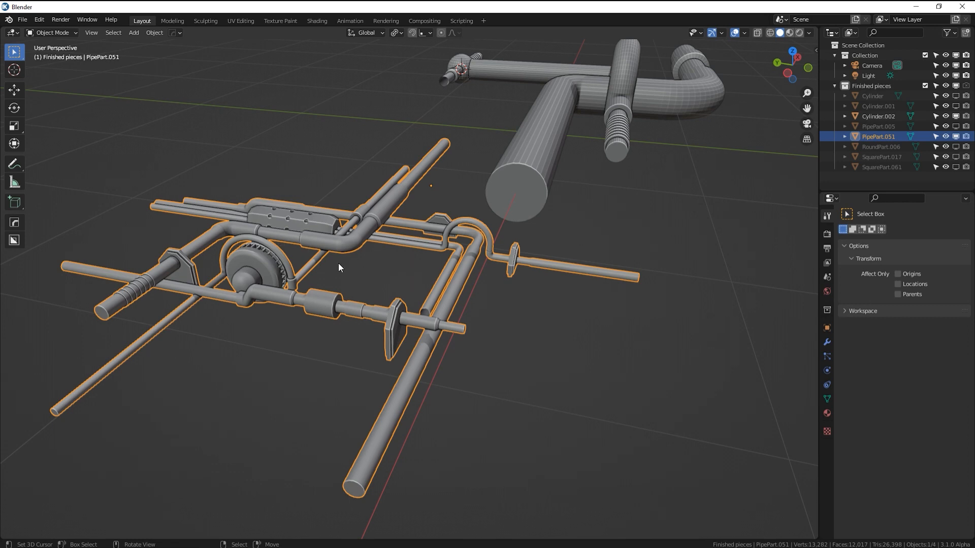
pyautogui.moveTo(338, 264); pyautogui.dragTo(399, 254, button='middle')
pyautogui.click(400, 254)
pyautogui.moveTo(341, 212); pyautogui.dragTo(416, 237, button='middle')
pyautogui.scroll(8, 407, 206)
pyautogui.rightClick(335, 180)
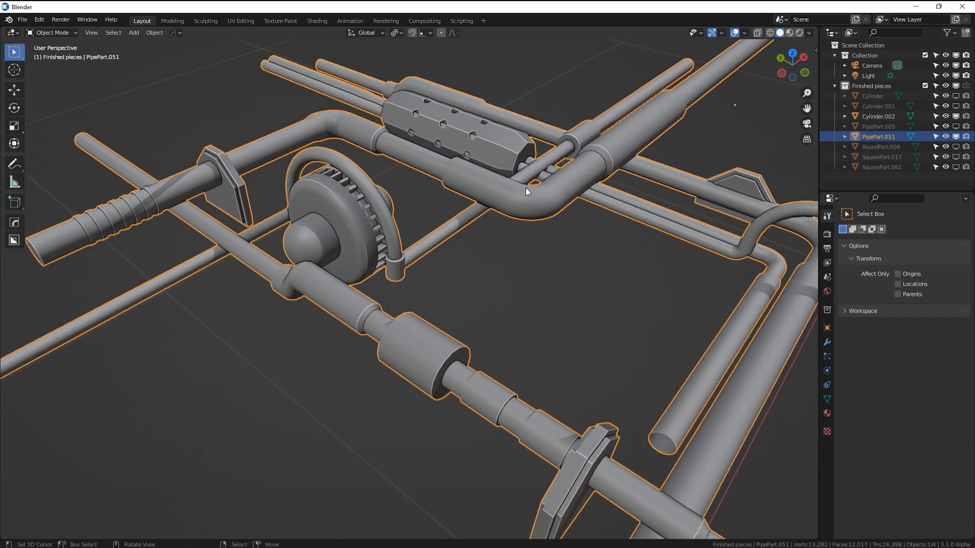
pyautogui.moveTo(556, 193); pyautogui.dragTo(522, 200, button='middle')
pyautogui.scroll(-6, 522, 200)
pyautogui.hotkey('alt', 'a')
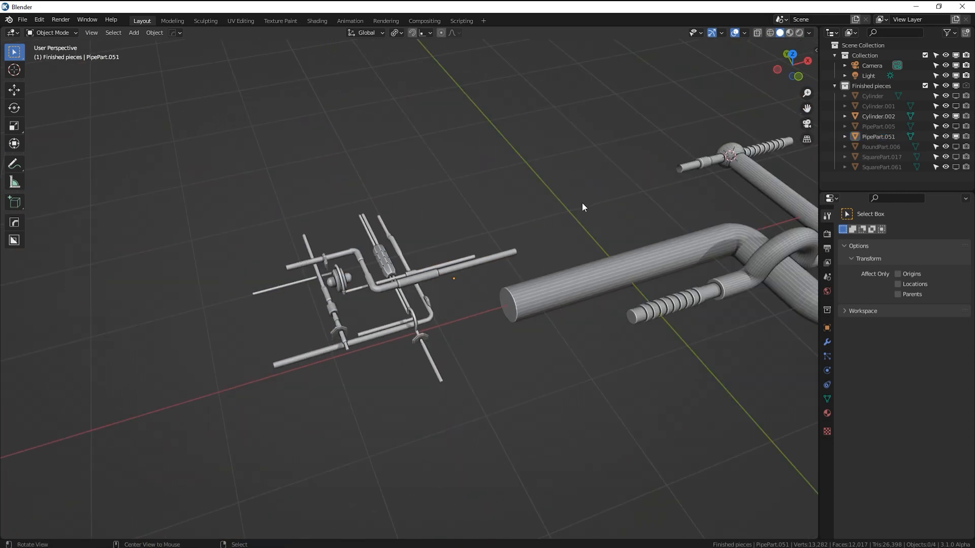
# Disable Cylinder.002 and PipePart.051 in the viewport and show and select the finished SquarePart.017 instead
pyautogui.moveTo(583, 207); pyautogui.dragTo(392, 215, button='middle')
pyautogui.rightClick(512, 279)
pyautogui.moveTo(511, 279); pyautogui.dragTo(584, 257, button='middle')
pyautogui.scroll(-2, 584, 256)
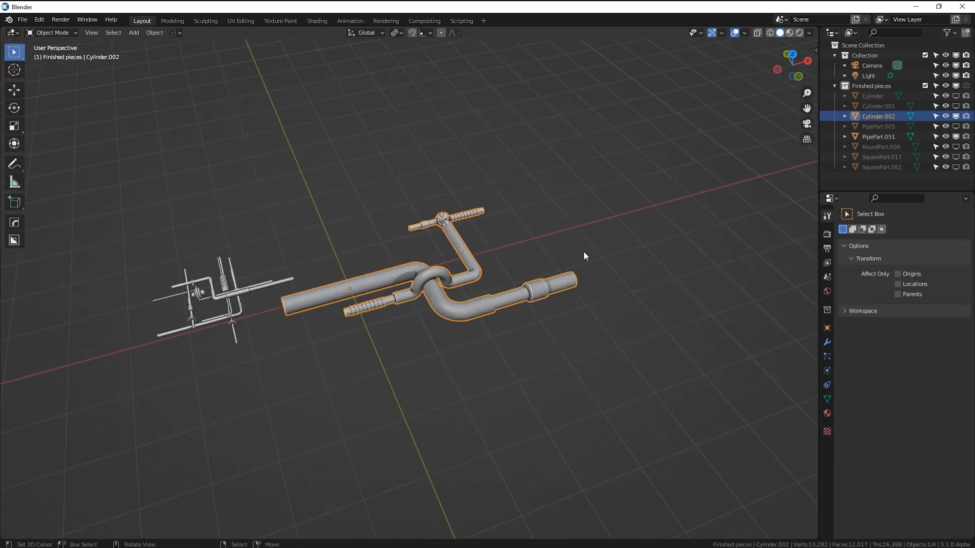
pyautogui.scroll(-2, 584, 253)
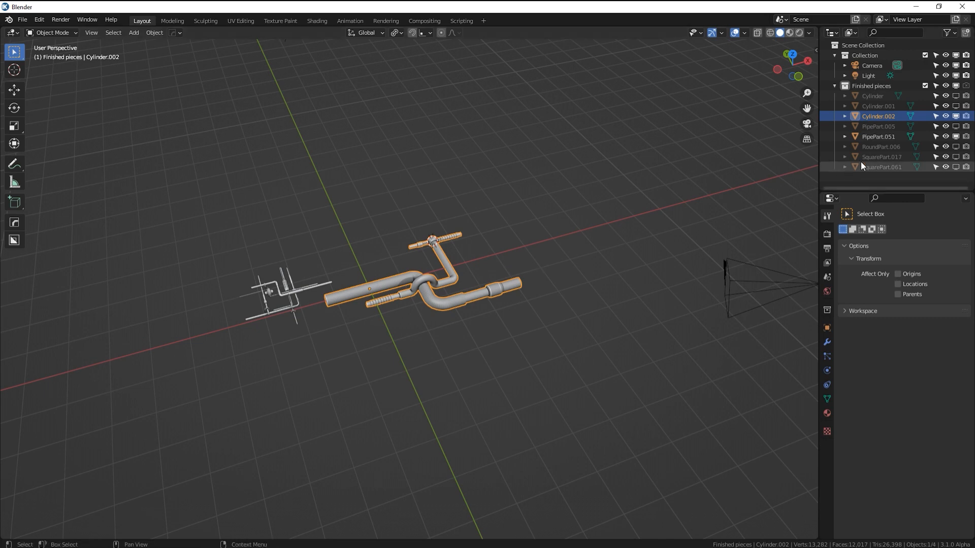
pyautogui.click(956, 116)
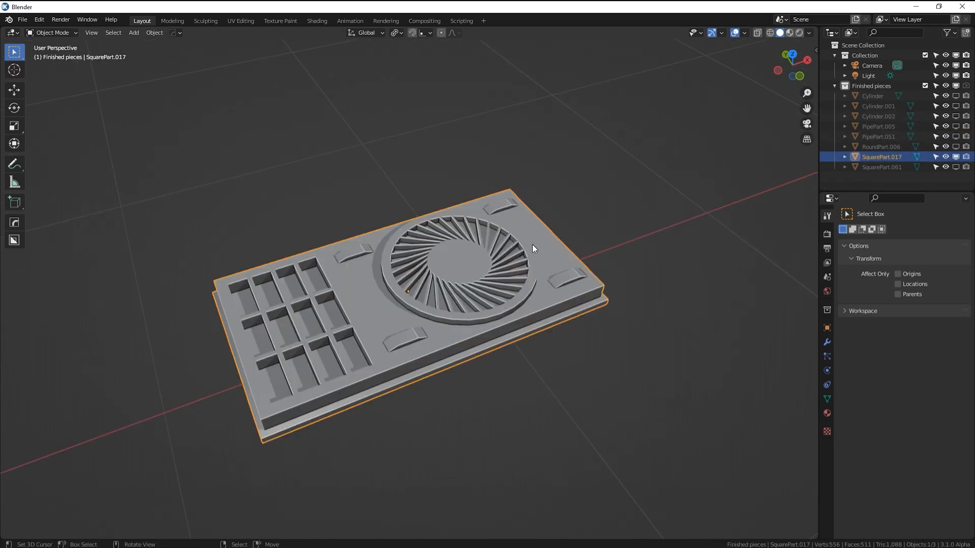
# Inspect SquarePart.017 as reference, add a cube at the world origin, and scale its mesh to about 0.302 in Edit Mode
pyautogui.moveTo(533, 245); pyautogui.dragTo(291, 251, button='middle')
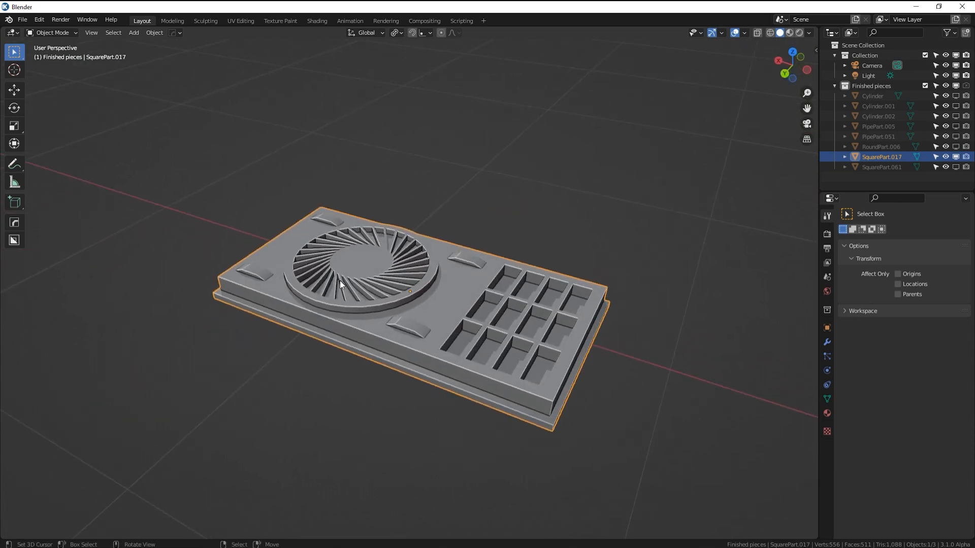
pyautogui.moveTo(339, 280); pyautogui.dragTo(537, 293, button='middle')
pyautogui.scroll(-3, 538, 293)
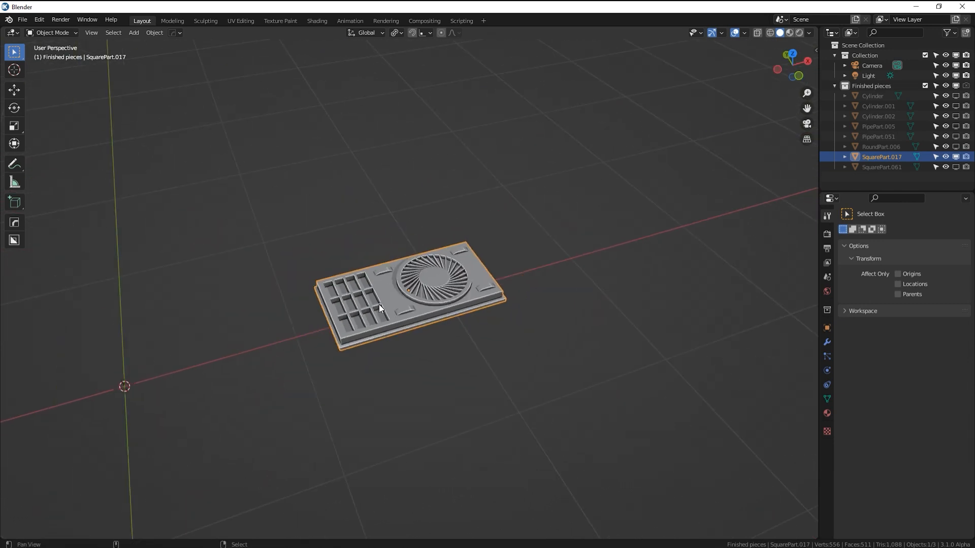
pyautogui.keyDown('shift'); pyautogui.moveTo(379, 307); pyautogui.dragTo(566, 282, button='middle'); pyautogui.keyUp('shift')
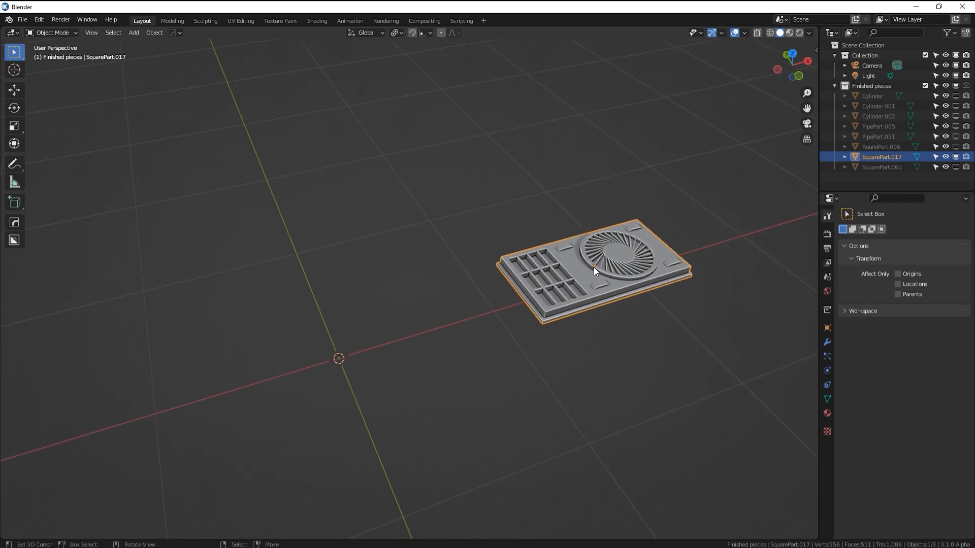
pyautogui.keyDown('shift'); pyautogui.moveTo(527, 197); pyautogui.dragTo(549, 189, button='middle'); pyautogui.keyUp('shift')
pyautogui.hotkey('shift', 'a')
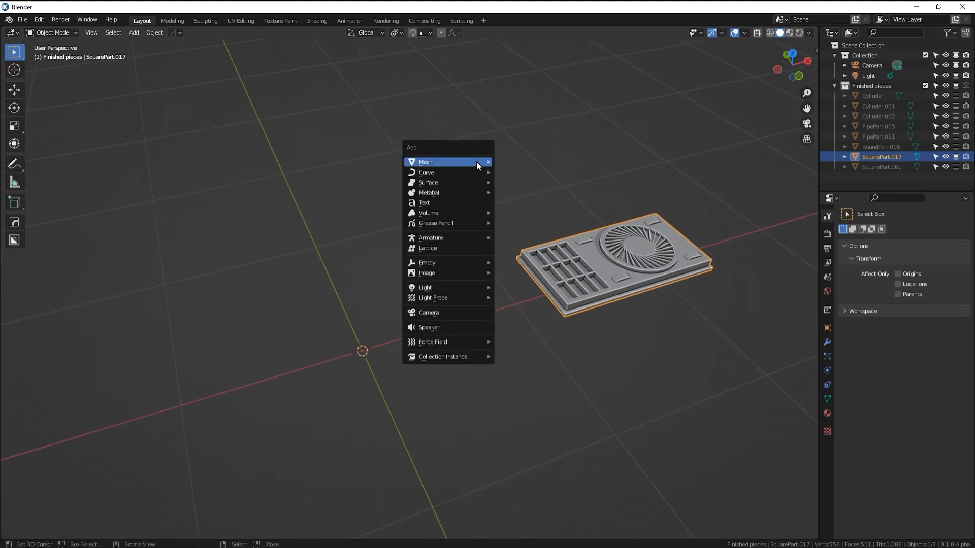
pyautogui.moveTo(476, 161)
pyautogui.click(529, 167)
pyautogui.press('Tab')
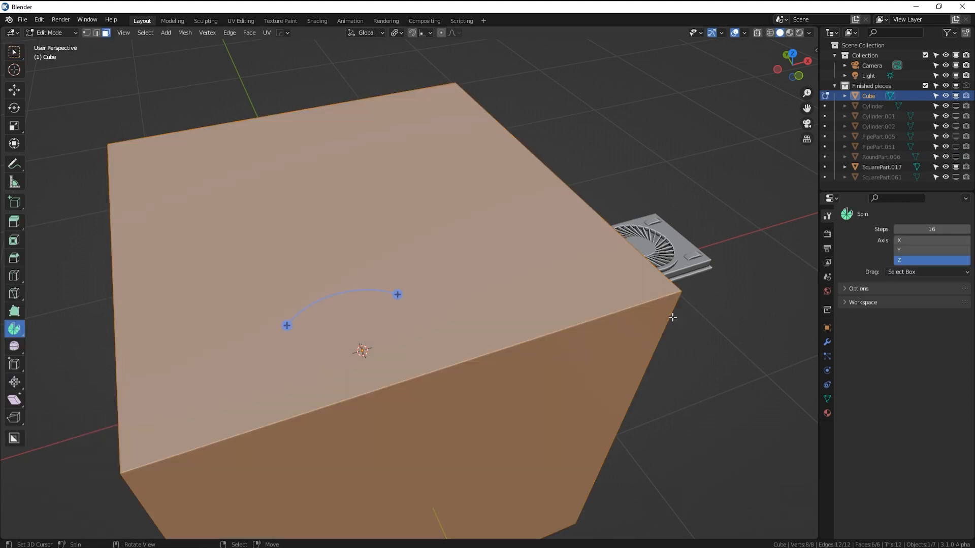
pyautogui.press('s')
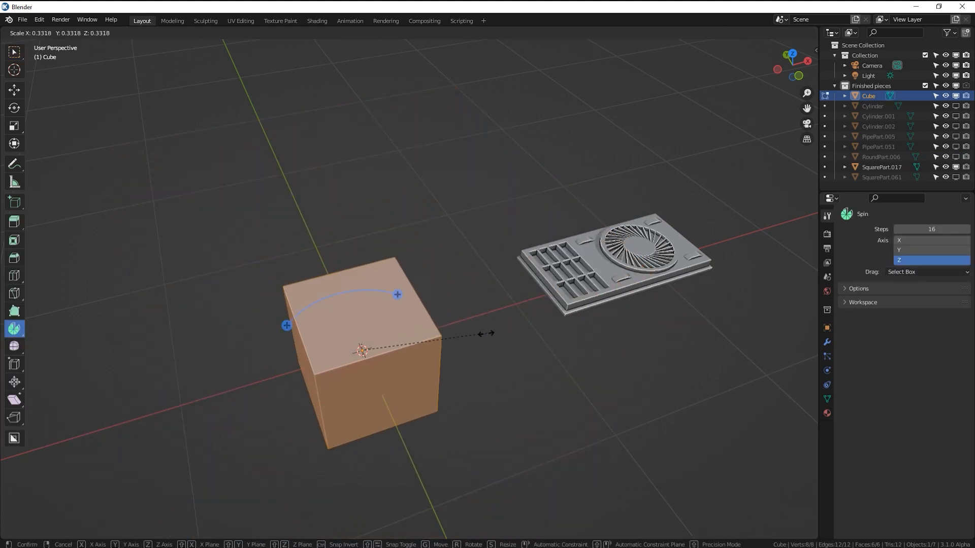
pyautogui.click(472, 336)
# Scale the cube by 2 along the X axis
pyautogui.press('s')
pyautogui.press('x')
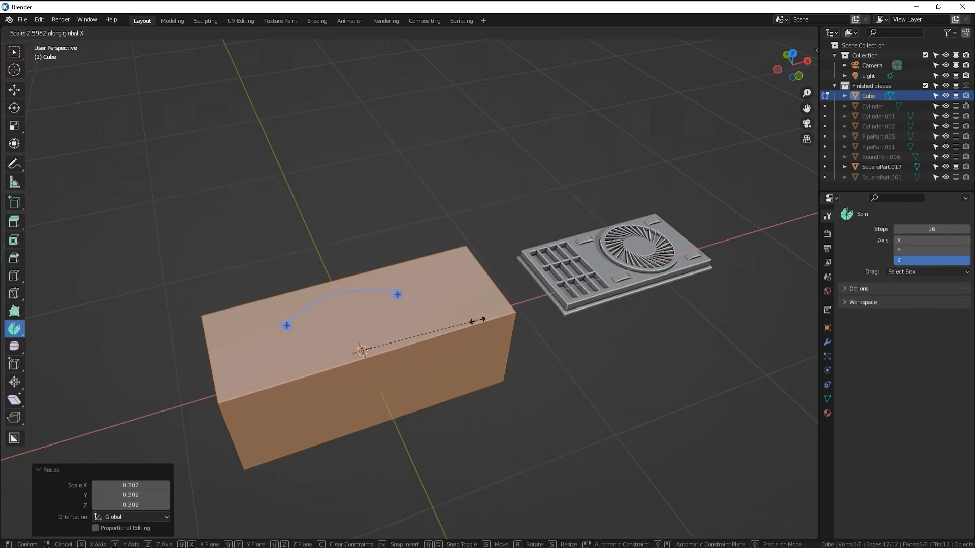
pyautogui.write('2')
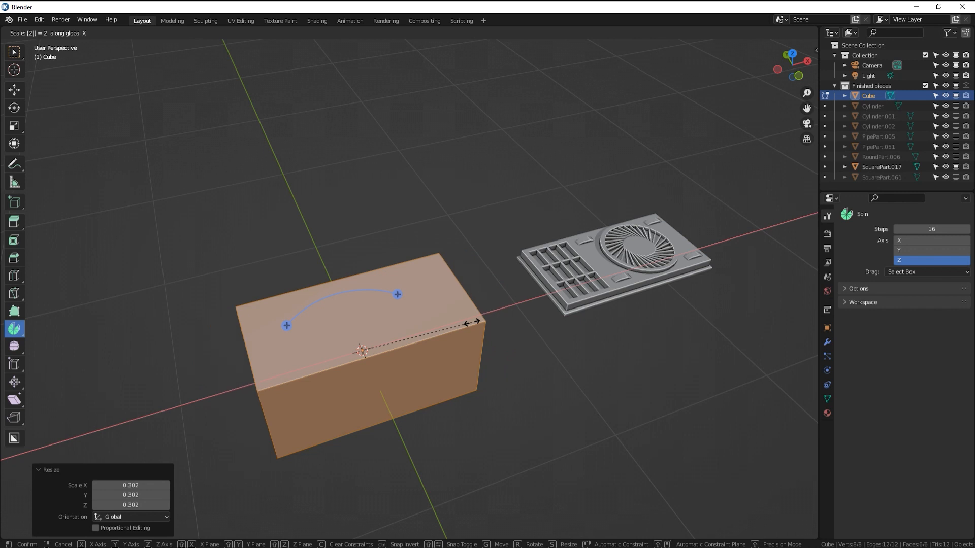
pyautogui.press('Return')
pyautogui.write('sx2')
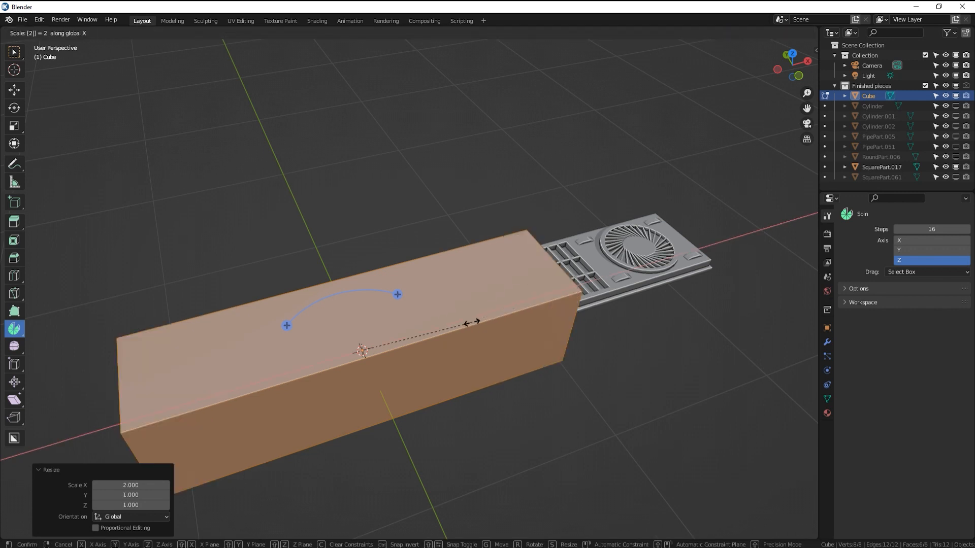
pyautogui.press('Escape')
# Flatten the box into a thin slab by scaling it to about 0.064 along Z
pyautogui.moveTo(449, 325); pyautogui.dragTo(419, 305, button='middle')
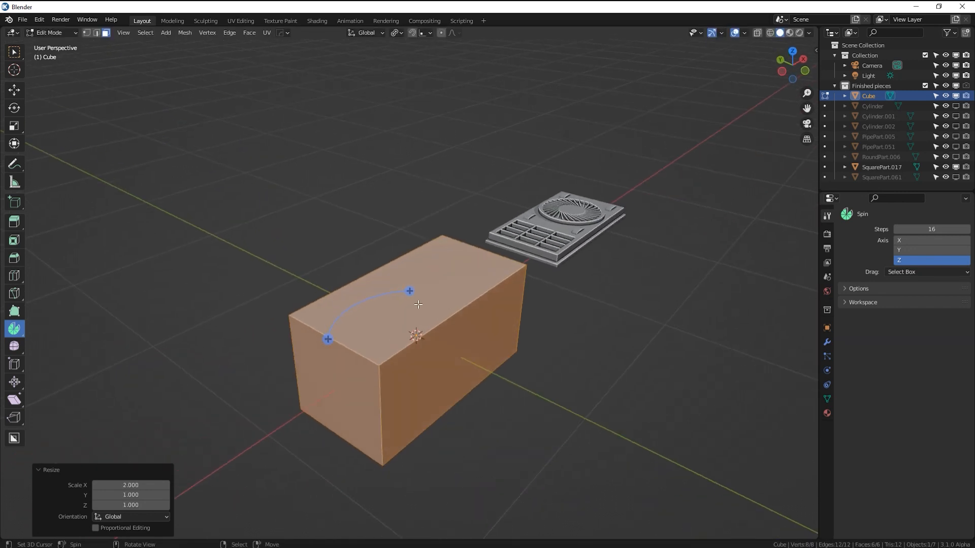
pyautogui.moveTo(496, 277); pyautogui.dragTo(483, 282, button='middle')
pyautogui.press('s')
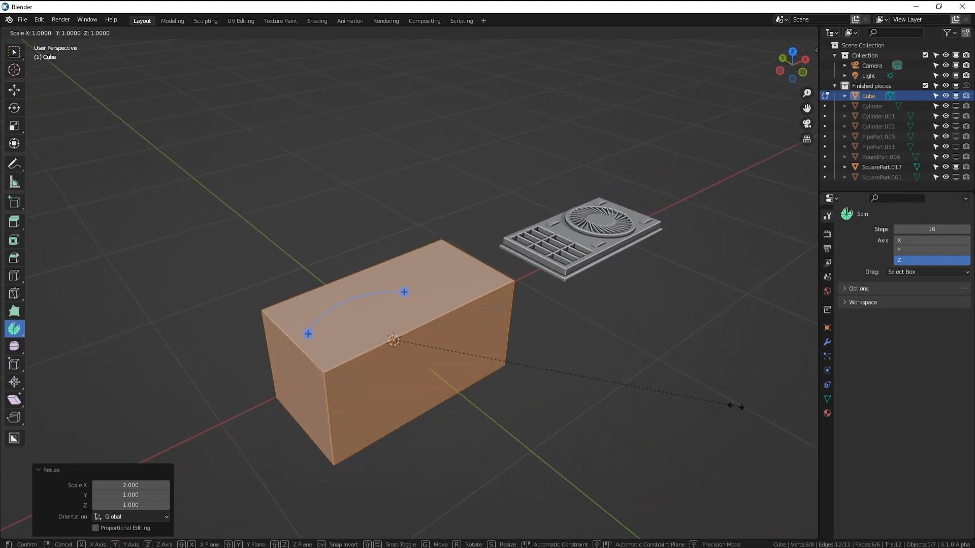
pyautogui.press('z')
pyautogui.click(416, 346)
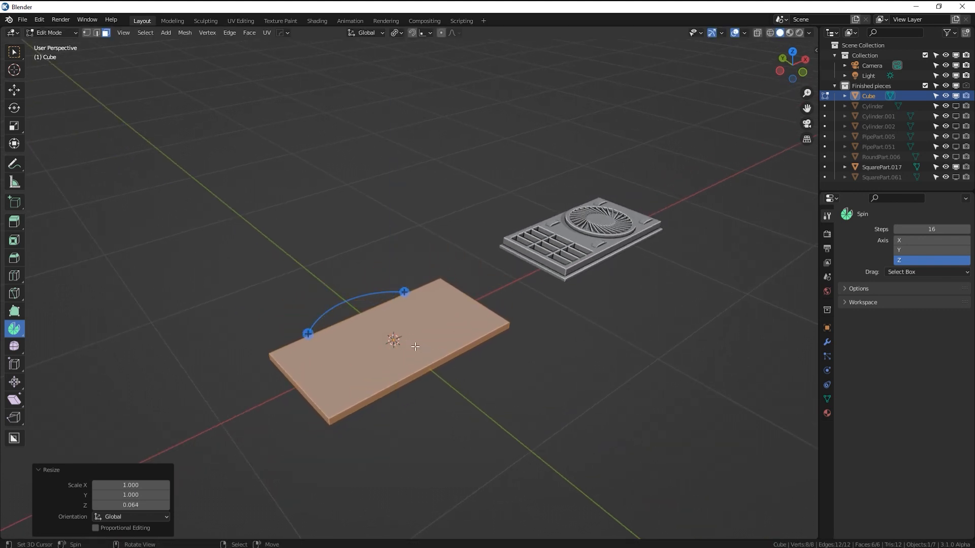
# Raise the slab about 0.018 m along Z in the front view so its underside rests on the X axis
pyautogui.press('KP_1')
pyautogui.scroll(4, 415, 347)
pyautogui.scroll(4, 574, 322)
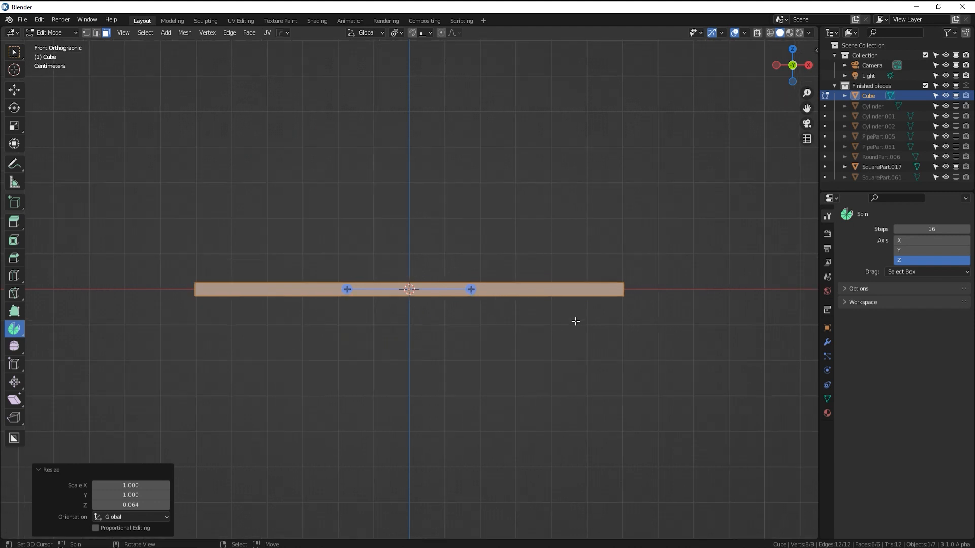
pyautogui.press('g')
pyautogui.press('z')
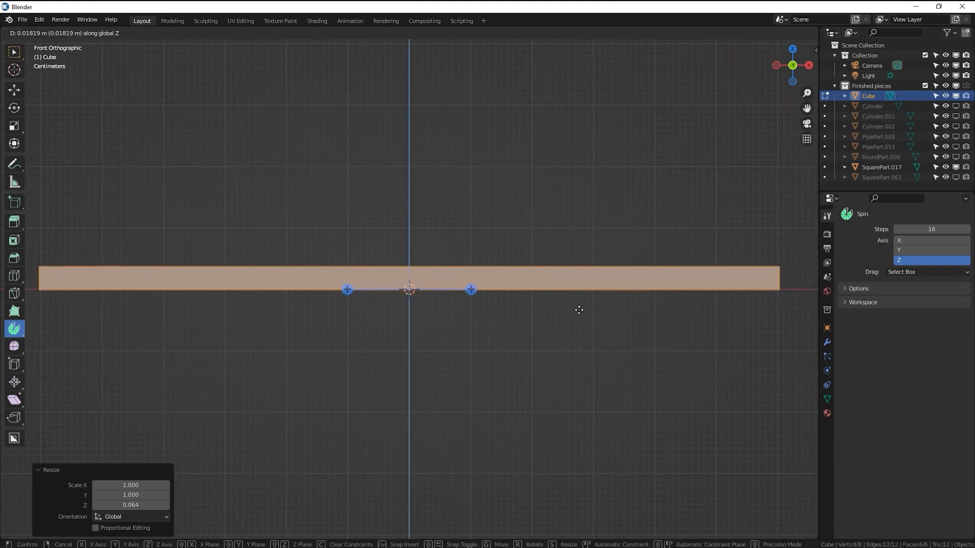
pyautogui.click(579, 309)
# Inset the slab's top face by about 0.016 m and extrude the inner face up about 0.058 m
pyautogui.moveTo(579, 308); pyautogui.dragTo(561, 299, button='middle')
pyautogui.click(407, 347)
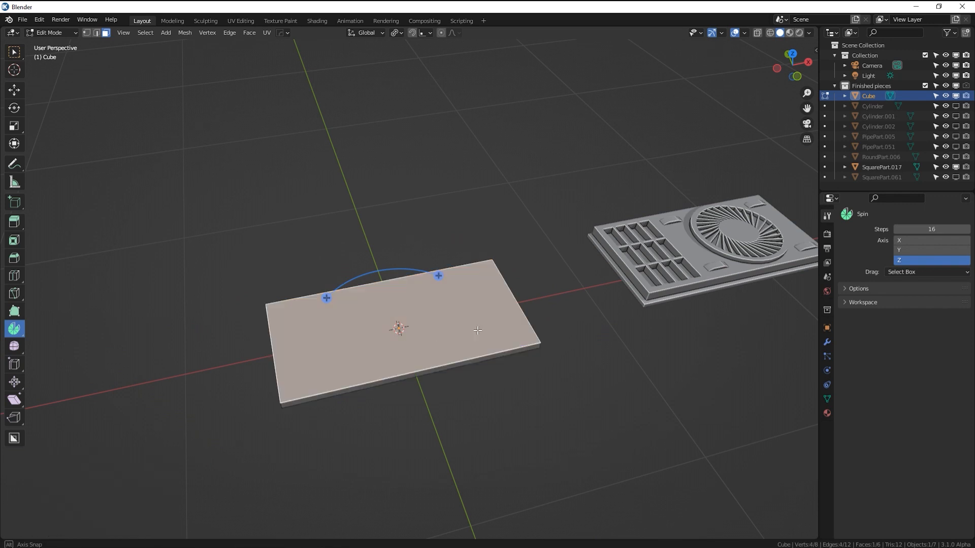
pyautogui.moveTo(477, 330); pyautogui.dragTo(666, 254, button='middle')
pyautogui.press('i')
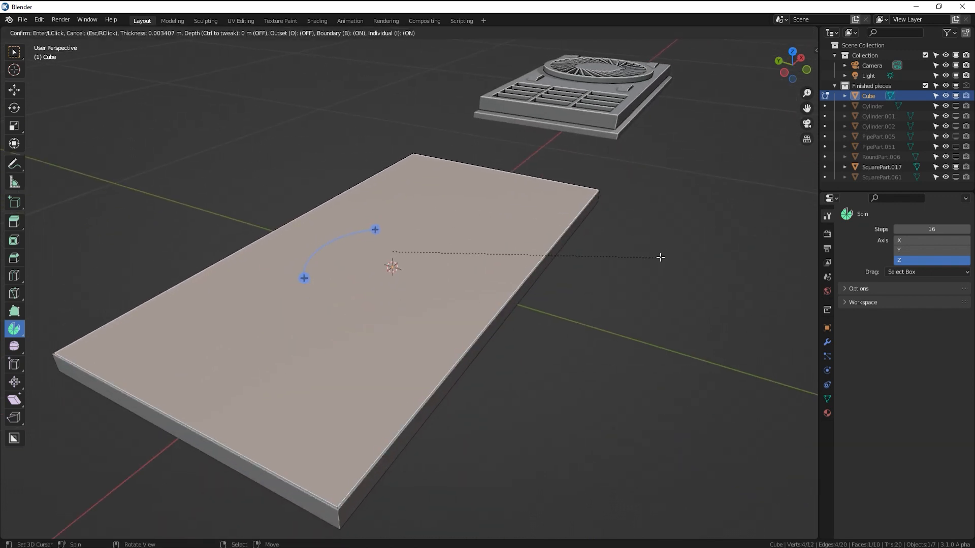
pyautogui.click(650, 274)
pyautogui.press('e')
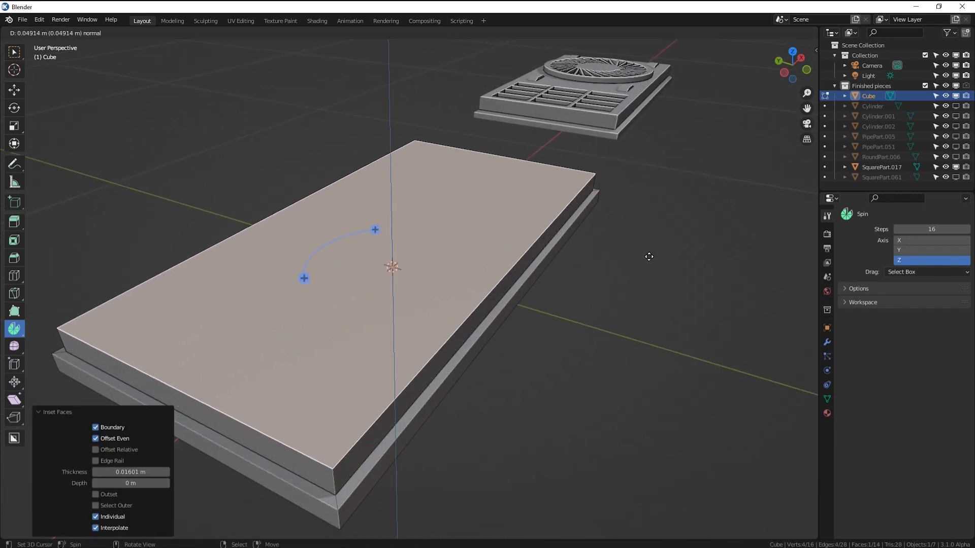
pyautogui.click(650, 254)
pyautogui.scroll(-5, 392, 267)
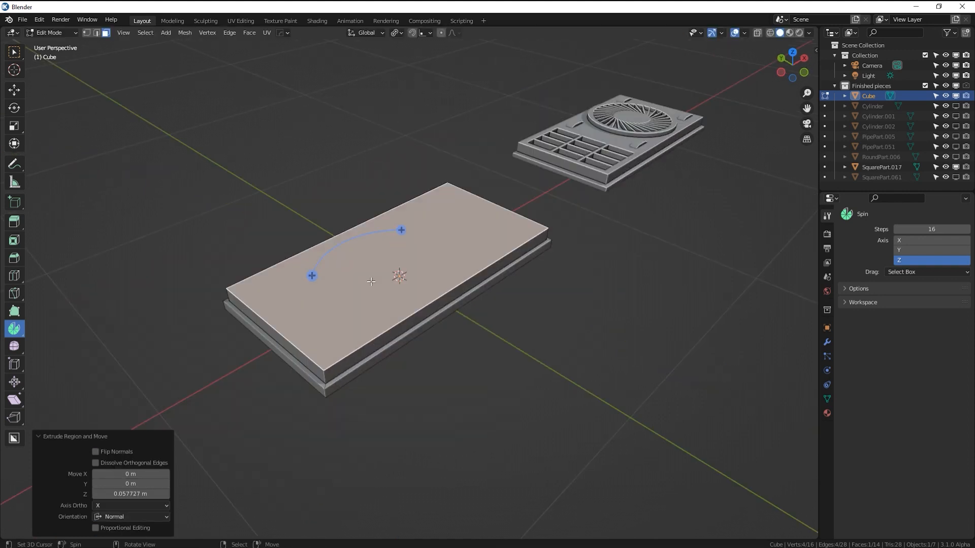
# Add one loop cut across the width of the raised block and slide it toward -X with a factor of about 0.286
pyautogui.moveTo(377, 281); pyautogui.dragTo(326, 309, button='middle')
pyautogui.keyDown('shift'); pyautogui.moveTo(647, 264); pyautogui.dragTo(512, 280, button='middle'); pyautogui.keyUp('shift')
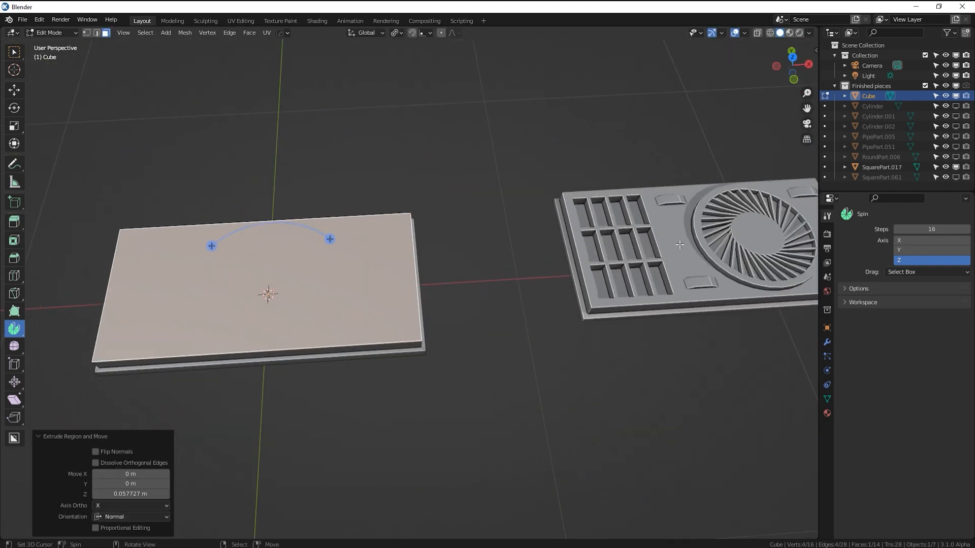
pyautogui.moveTo(404, 239); pyautogui.dragTo(375, 188, button='middle')
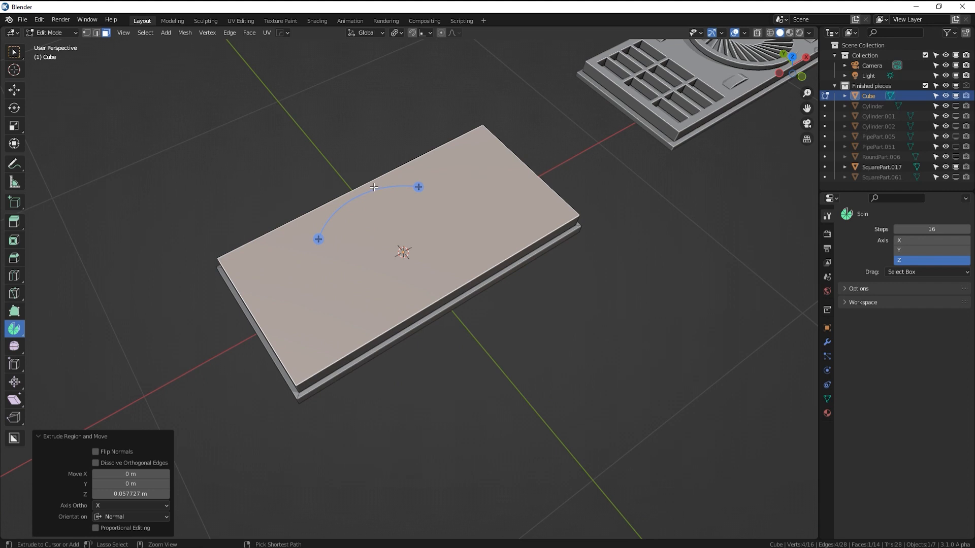
pyautogui.hotkey('ctrl', 'r')
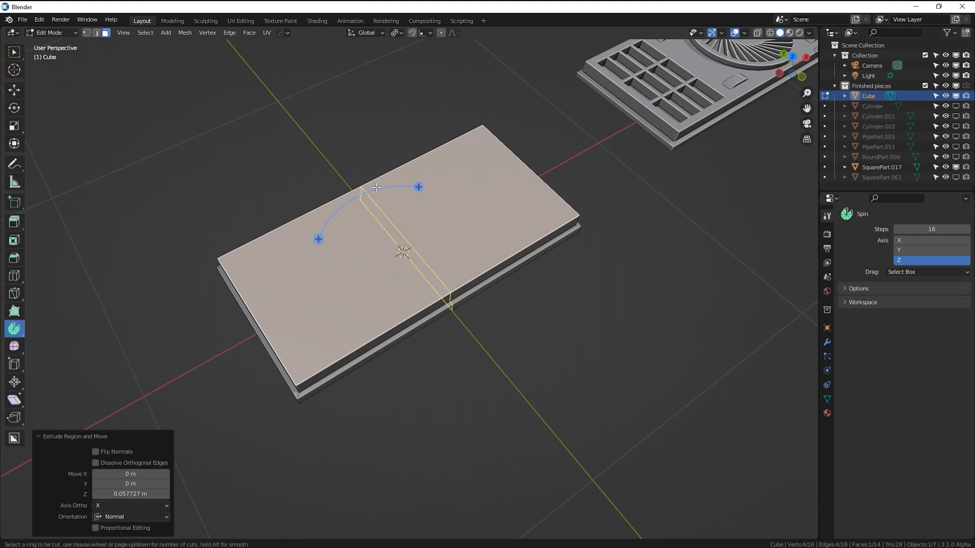
pyautogui.click(377, 187)
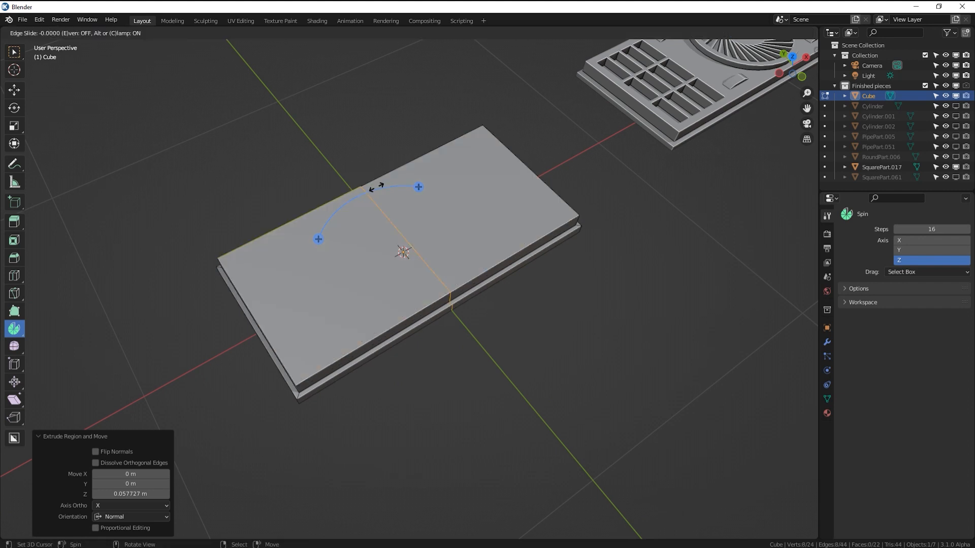
pyautogui.click(337, 203)
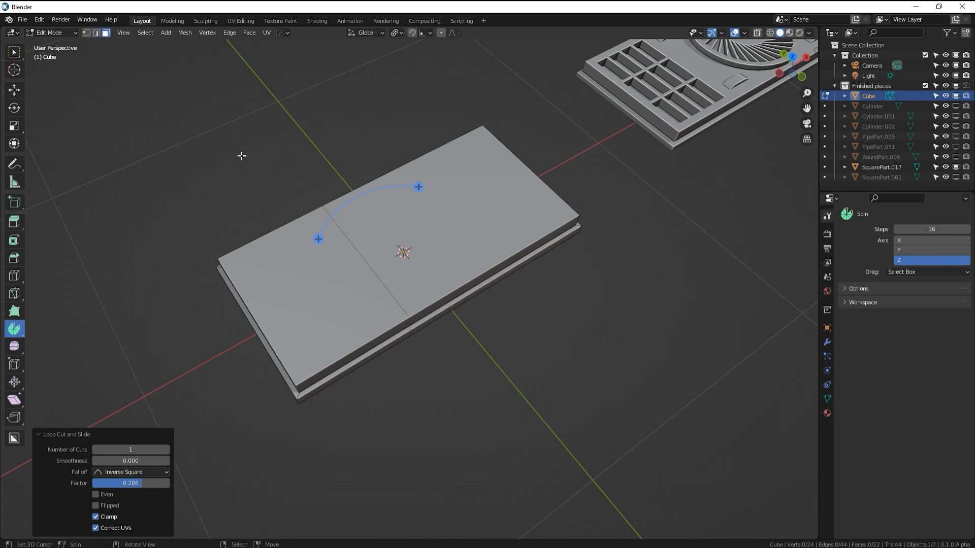
# Inset the smaller top face on the block's -X side by about 0.036 m
pyautogui.click(336, 298)
pyautogui.scroll(5, 337, 285)
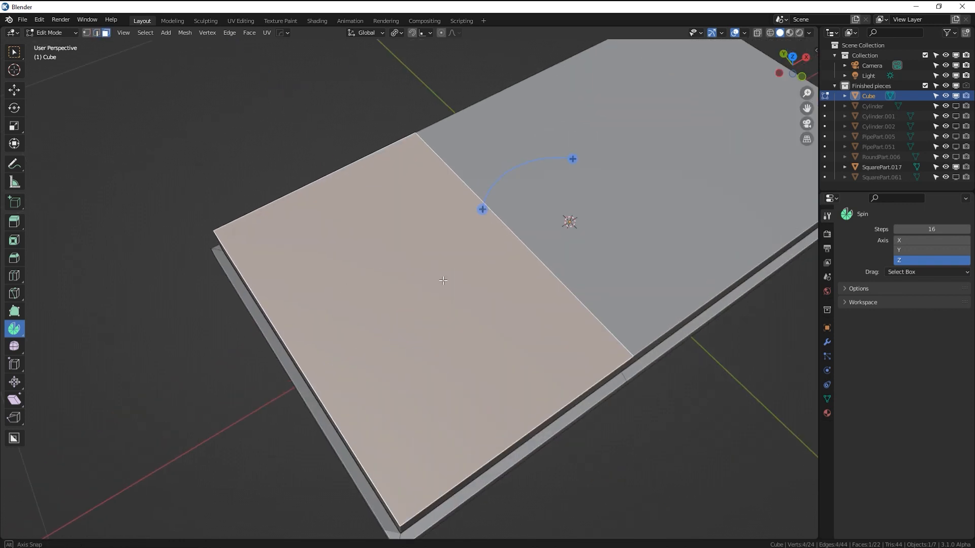
pyautogui.moveTo(441, 283); pyautogui.dragTo(723, 311, button='middle')
pyautogui.press('i')
pyautogui.click(701, 308)
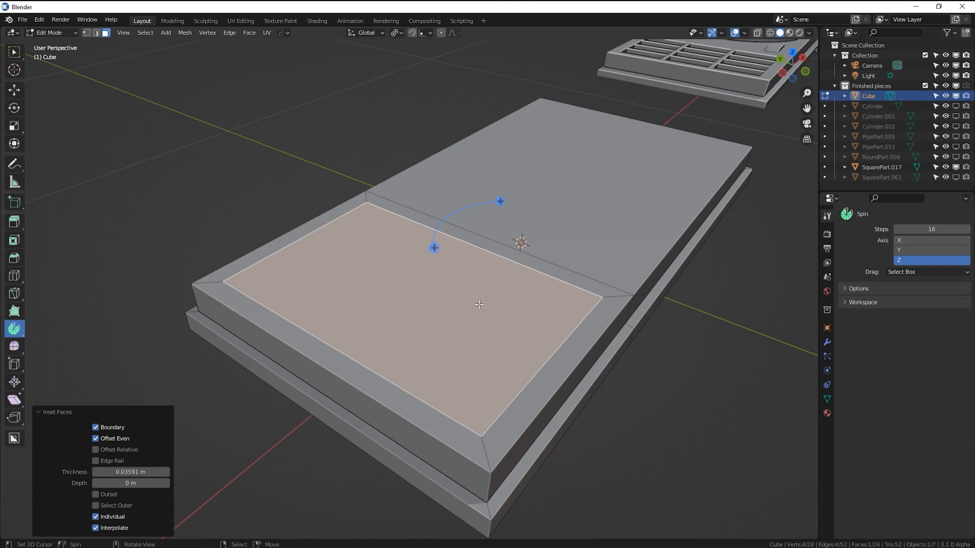
# Subdivide the inset face with one cut
pyautogui.press('F3')
pyautogui.write('subd')
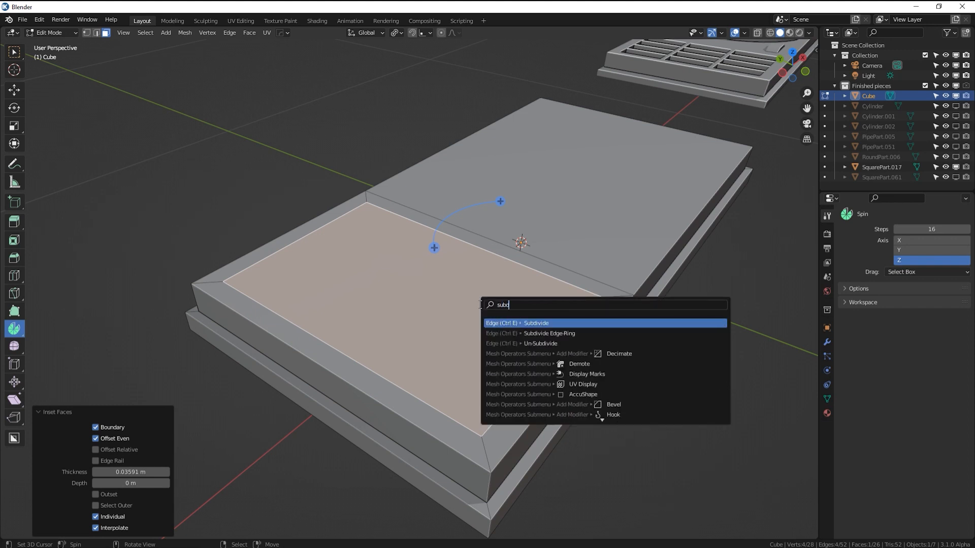
pyautogui.press('Return')
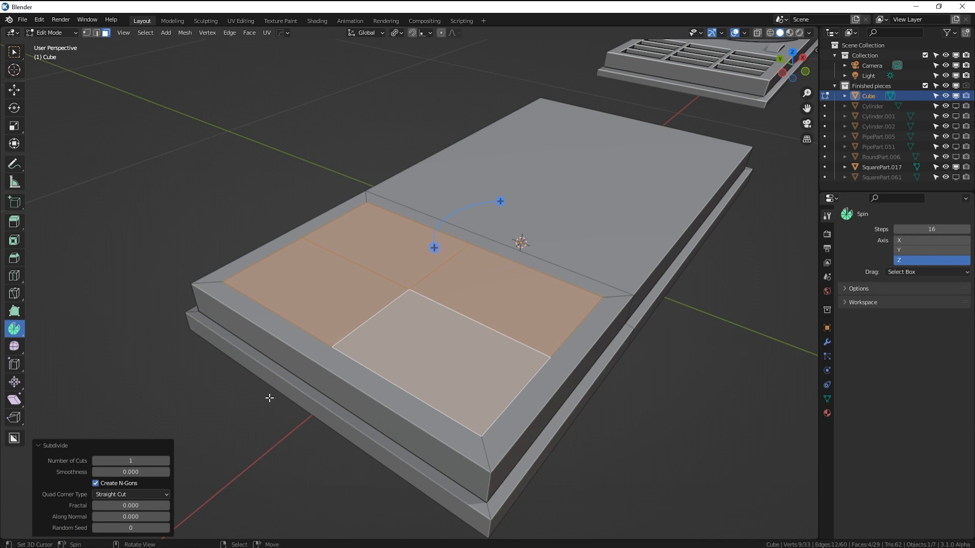
# Set the subdivision to 2 cuts and inset the nine resulting faces individually by about 0.014 m
pyautogui.click(166, 461)
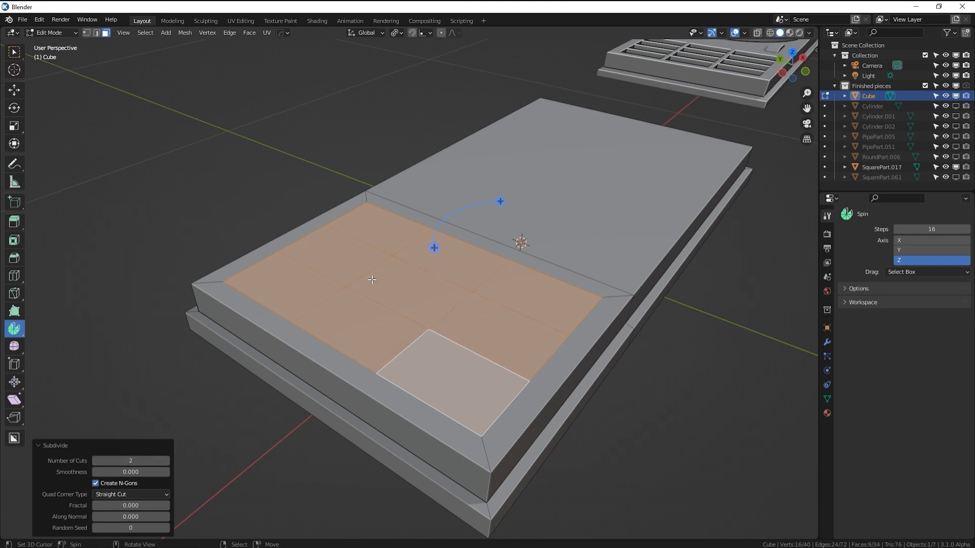
pyautogui.press('i')
pyautogui.press('i')
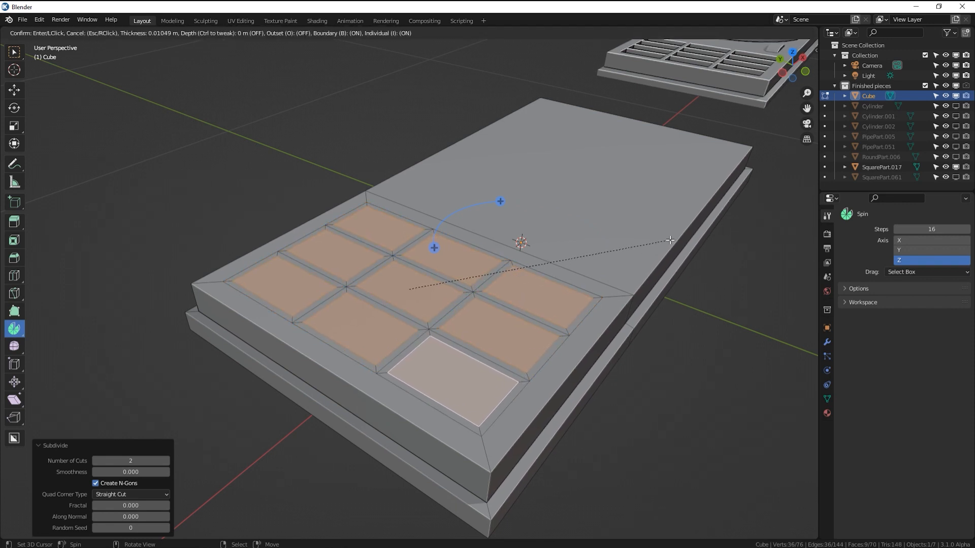
pyautogui.press('i')
pyautogui.press('i')
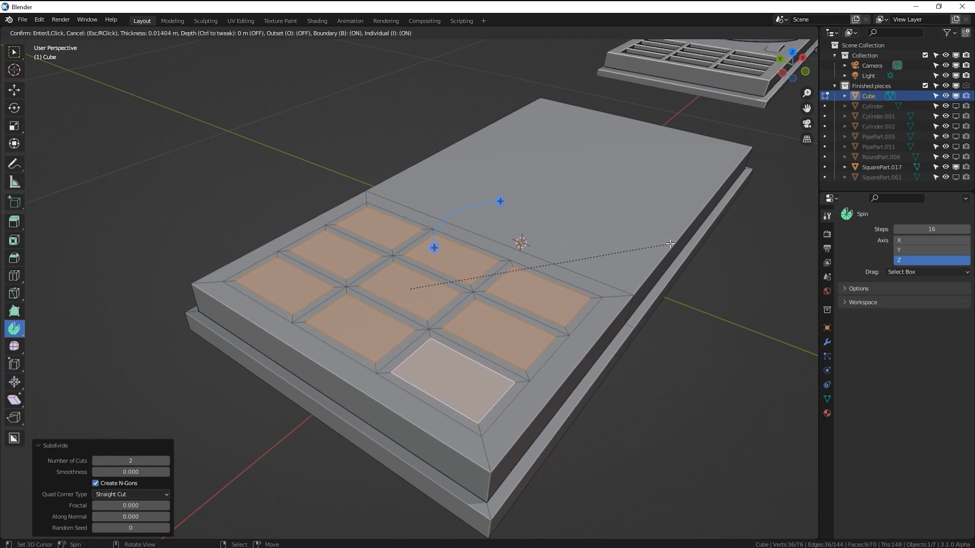
pyautogui.click(670, 244)
# Extrude the nine inset faces about 0.025 m down into the block to form recessed pockets
pyautogui.press('e')
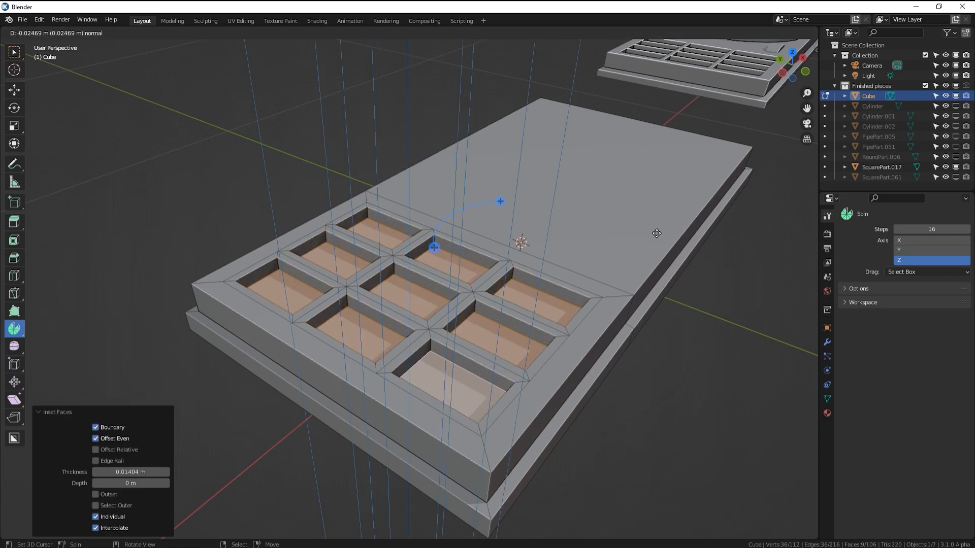
pyautogui.click(657, 233)
pyautogui.press('Tab')
pyautogui.scroll(-6, 639, 259)
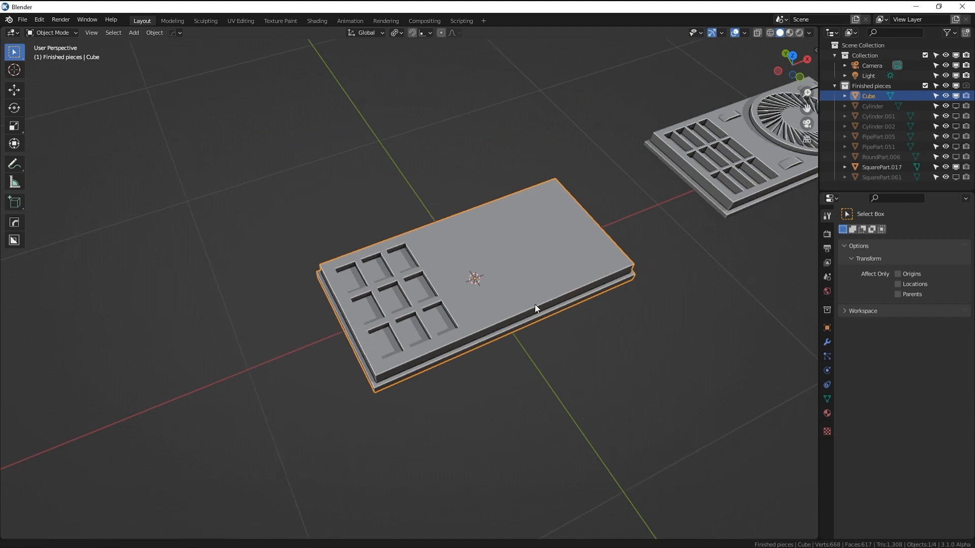
pyautogui.moveTo(535, 305); pyautogui.dragTo(376, 335, button='middle')
pyautogui.scroll(4, 436, 305)
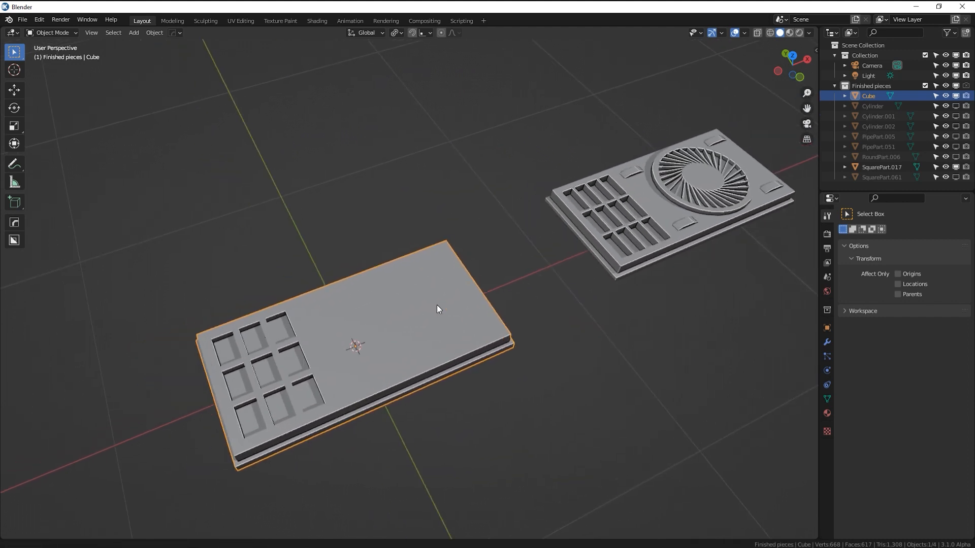
# Add a 32-vertex cylinder inside the panel's mesh and scale it to about 0.268
pyautogui.press('Tab')
pyautogui.click(427, 310)
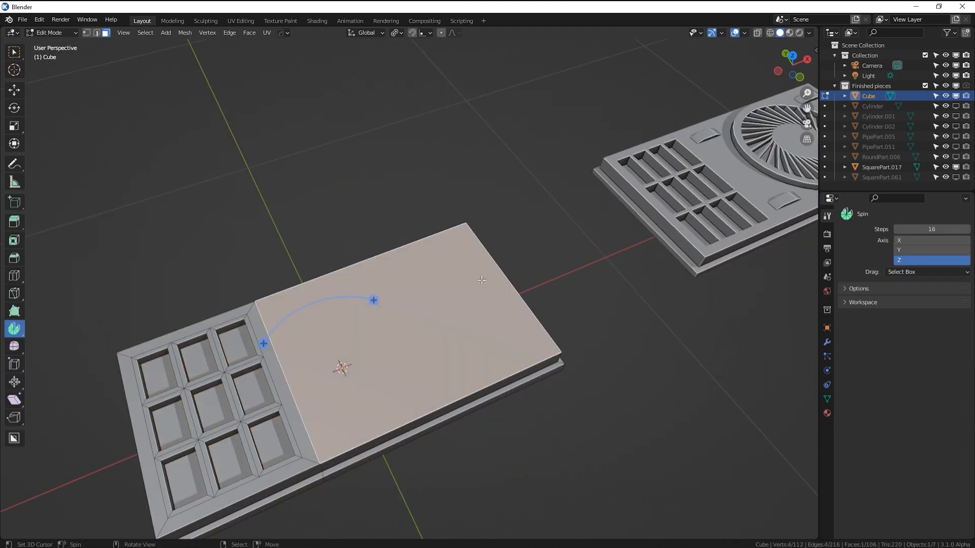
pyautogui.hotkey('shift', 'a')
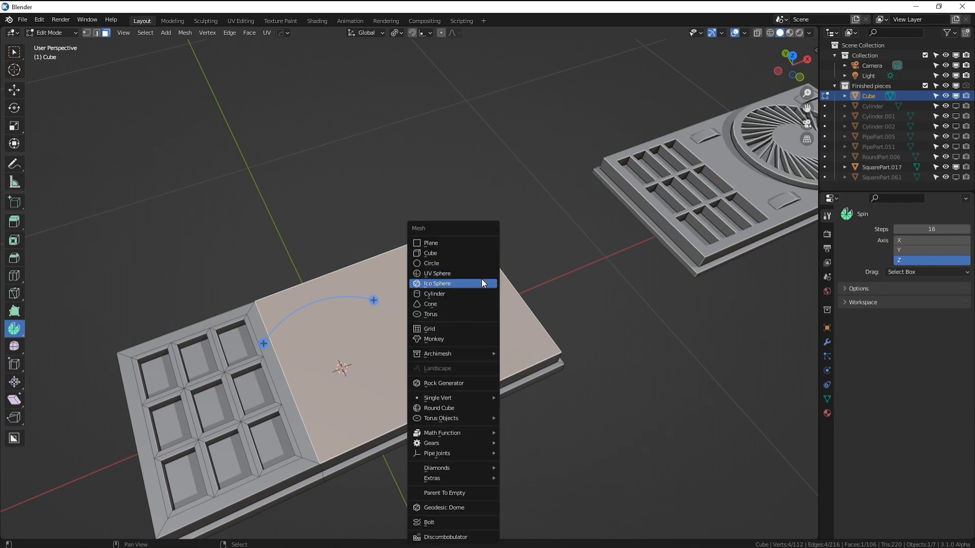
pyautogui.click(480, 288)
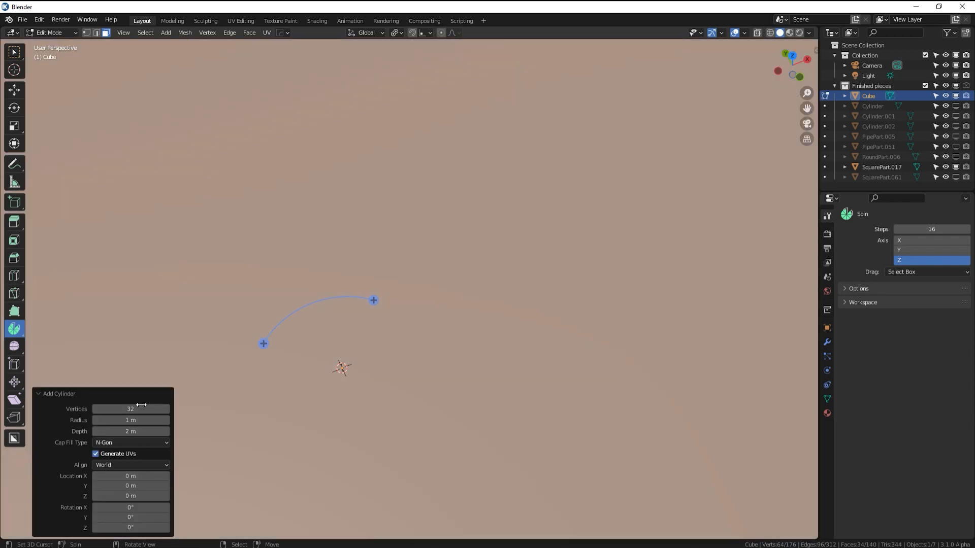
pyautogui.press('s')
pyautogui.click(434, 368)
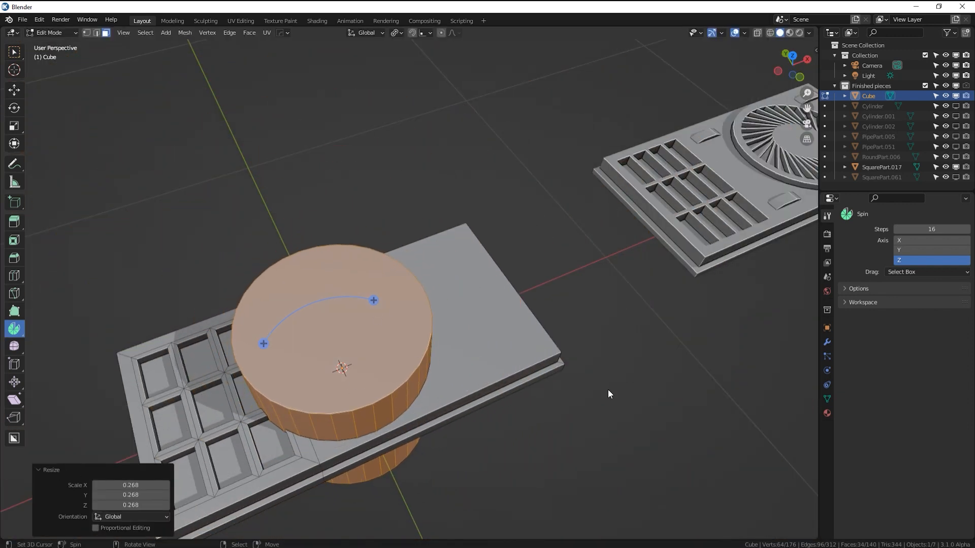
# Flatten the cylinder by scaling it along Z to about 0.223
pyautogui.moveTo(607, 390); pyautogui.dragTo(727, 398, button='middle')
pyautogui.press('s')
pyautogui.press('z')
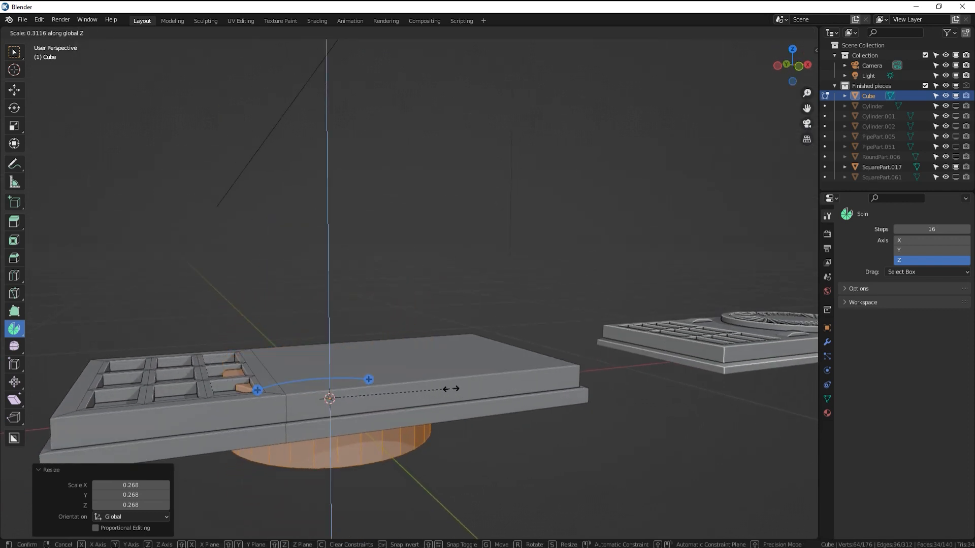
pyautogui.click(424, 394)
# Move the flattened cylinder up onto the panel's large plain area and resize it to fit there
pyautogui.press('KP_1')
pyautogui.press('g')
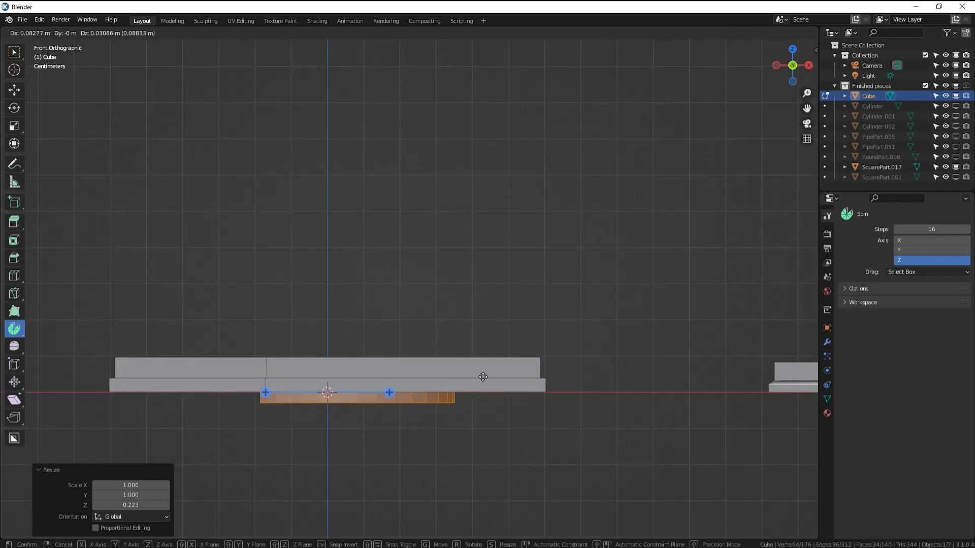
pyautogui.click(532, 365)
pyautogui.moveTo(532, 365); pyautogui.dragTo(483, 325, button='middle')
pyautogui.press('s')
pyautogui.click(593, 392)
# Lower the disc's top face by about 0.024 m, then extrude it slightly up and scale it to about 0.945
pyautogui.click(517, 364)
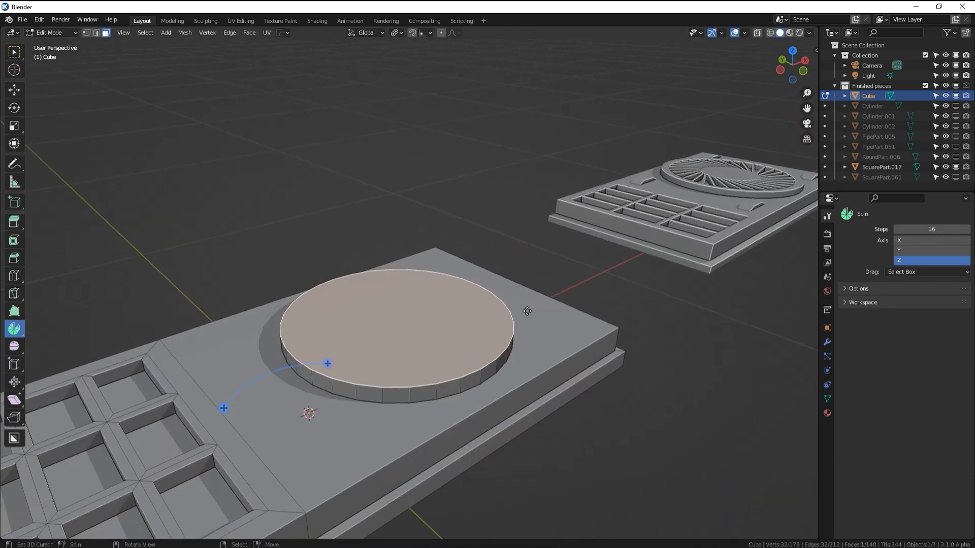
pyautogui.press('e')
pyautogui.press('z')
pyautogui.click(567, 352)
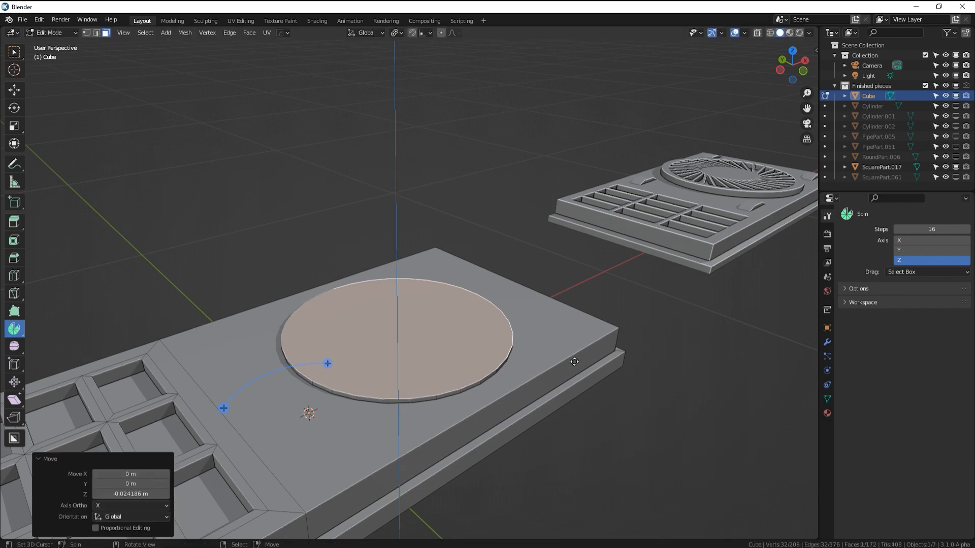
pyautogui.press('s')
pyautogui.click(611, 360)
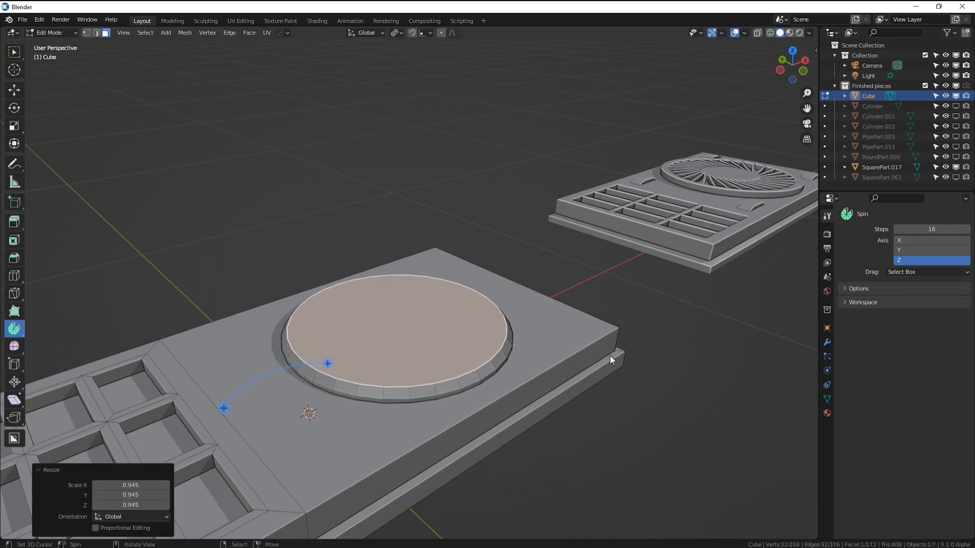
# Inset the disc's top face by about 0.020 m and extrude the inner face about 0.022 m down
pyautogui.press('i')
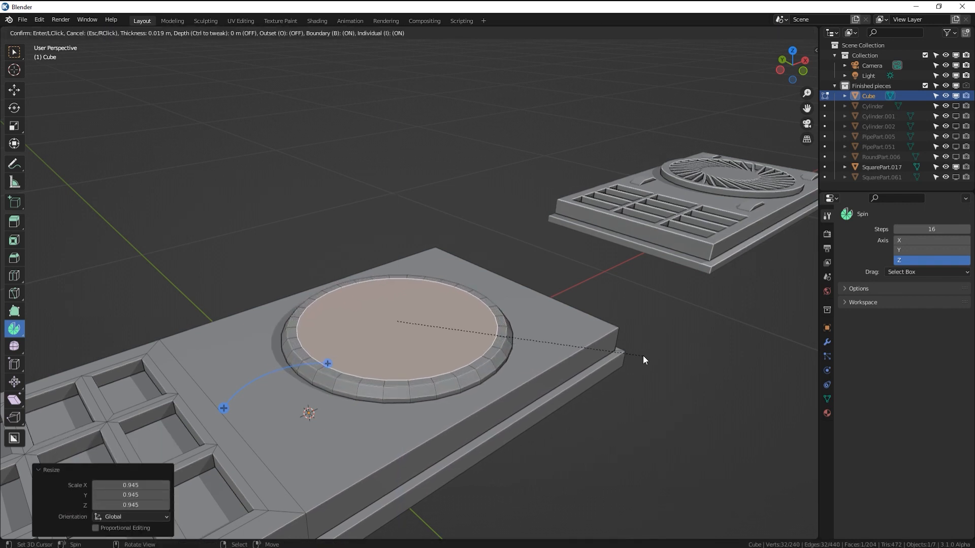
pyautogui.click(643, 355)
pyautogui.press('e')
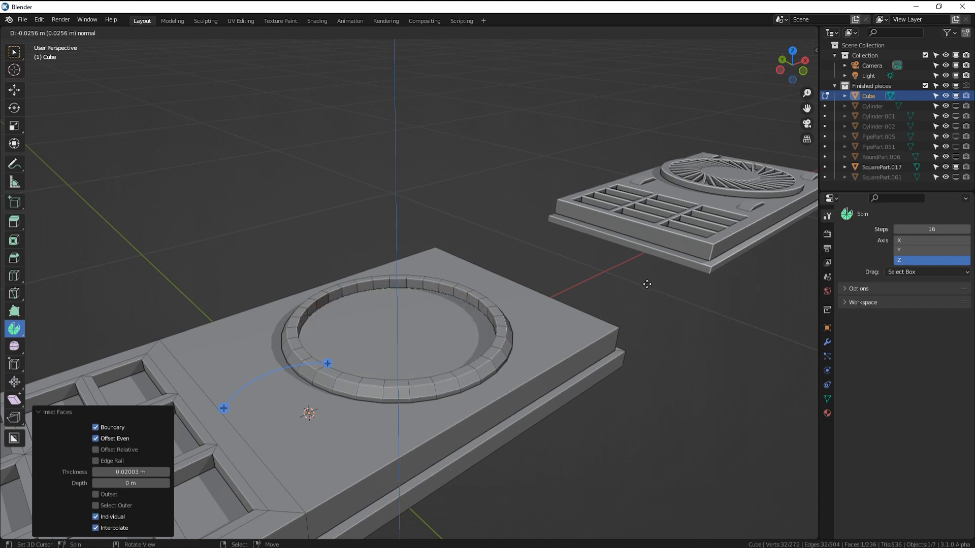
pyautogui.click(648, 284)
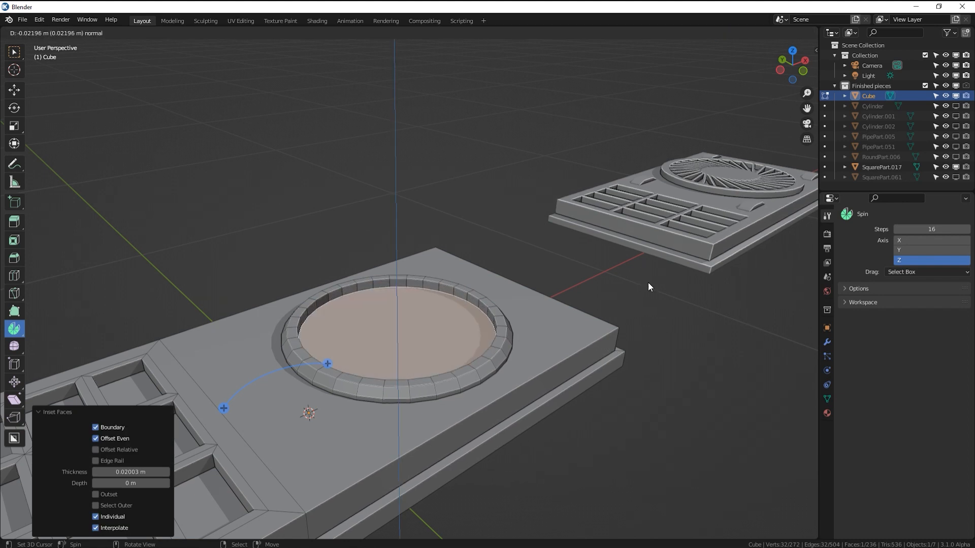
# Inset the recess floor by about 0.133 m and rotate the central face around global Z to swirl the radial edges
pyautogui.press('i')
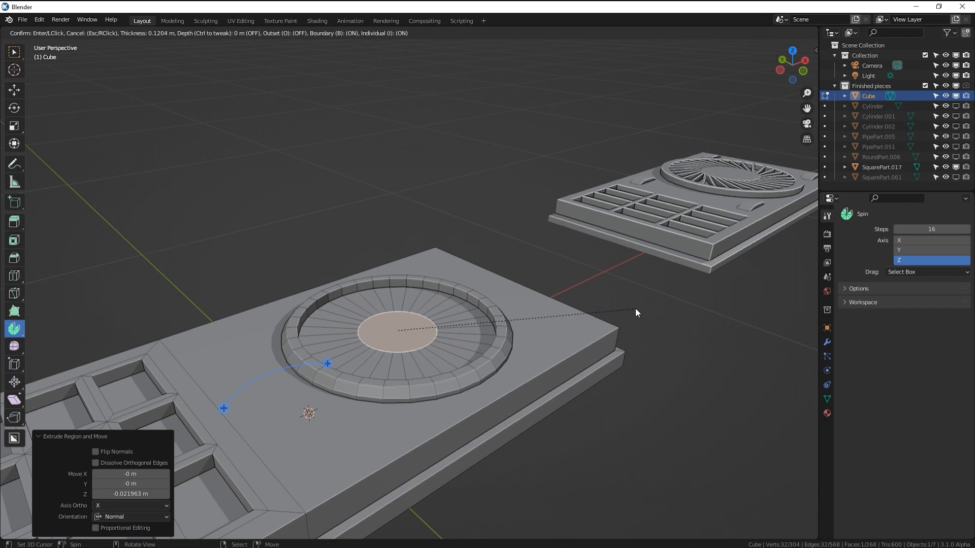
pyautogui.click(604, 329)
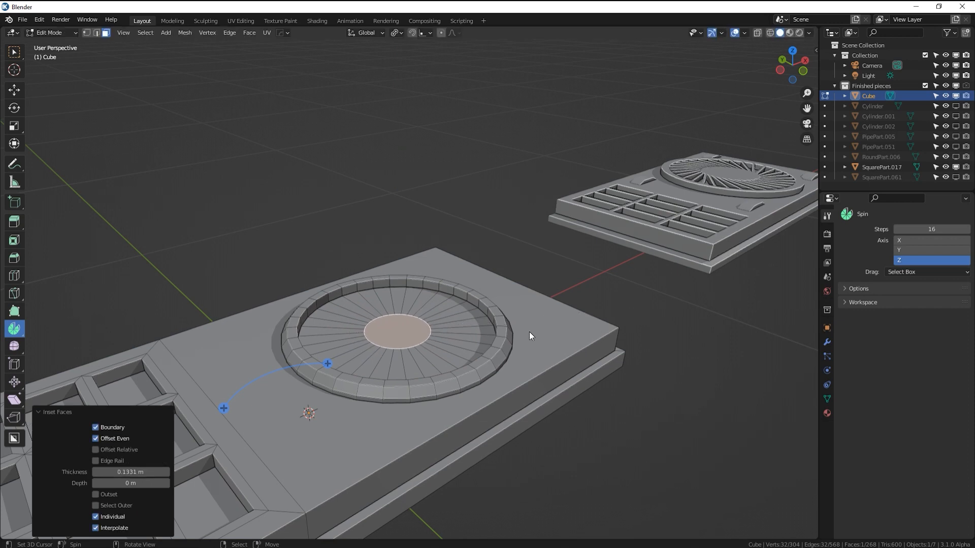
pyautogui.moveTo(529, 331); pyautogui.dragTo(430, 306, button='middle')
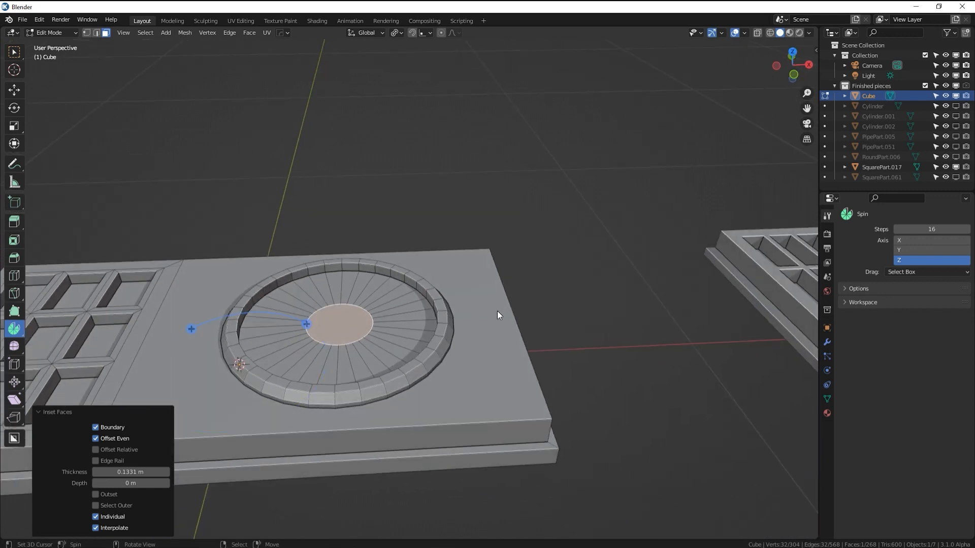
pyautogui.press('r')
pyautogui.press('z')
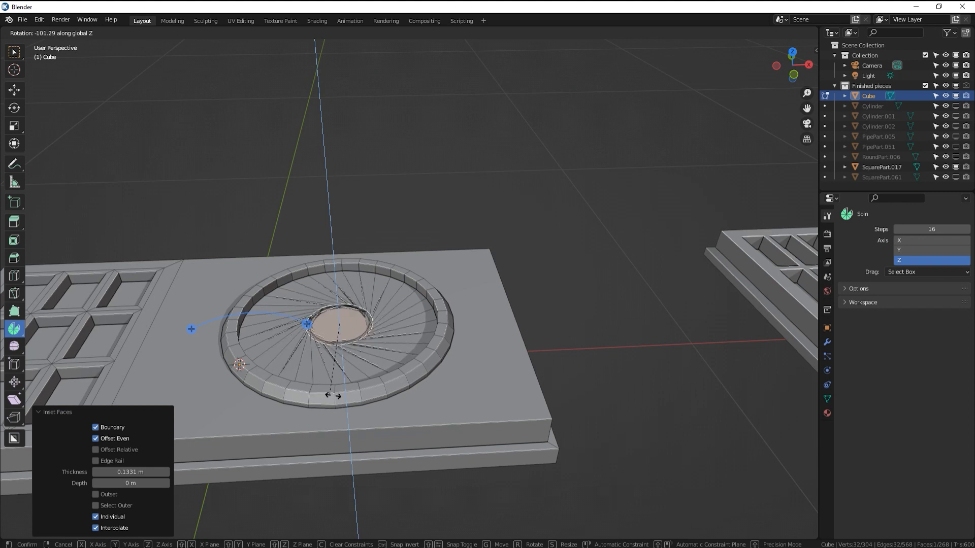
pyautogui.click(393, 395)
# Adjust the swirl by rotating the central face a further 13.4° around global Z
pyautogui.moveTo(406, 367); pyautogui.dragTo(414, 383, button='middle')
pyautogui.scroll(3, 431, 350)
pyautogui.moveTo(359, 335); pyautogui.dragTo(384, 329, button='middle')
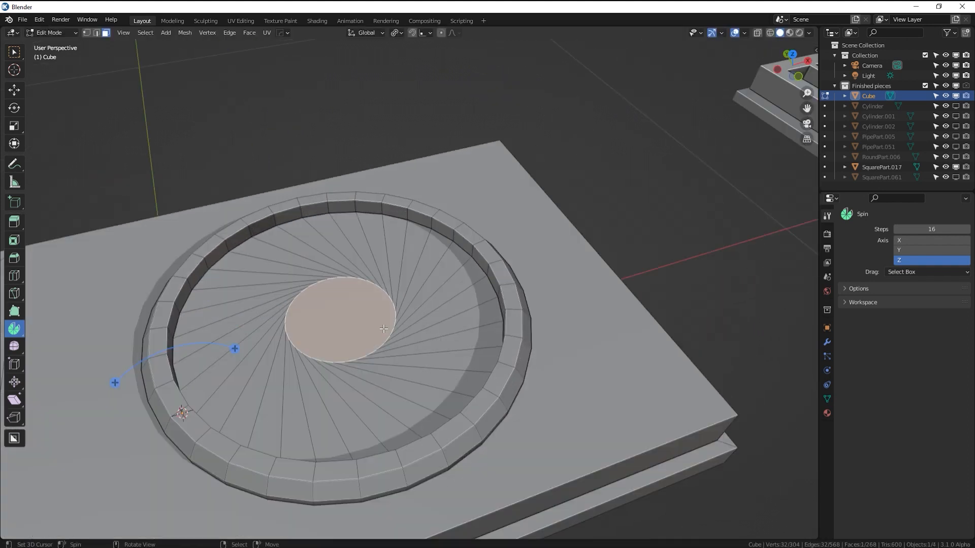
pyautogui.press('r')
pyautogui.press('z')
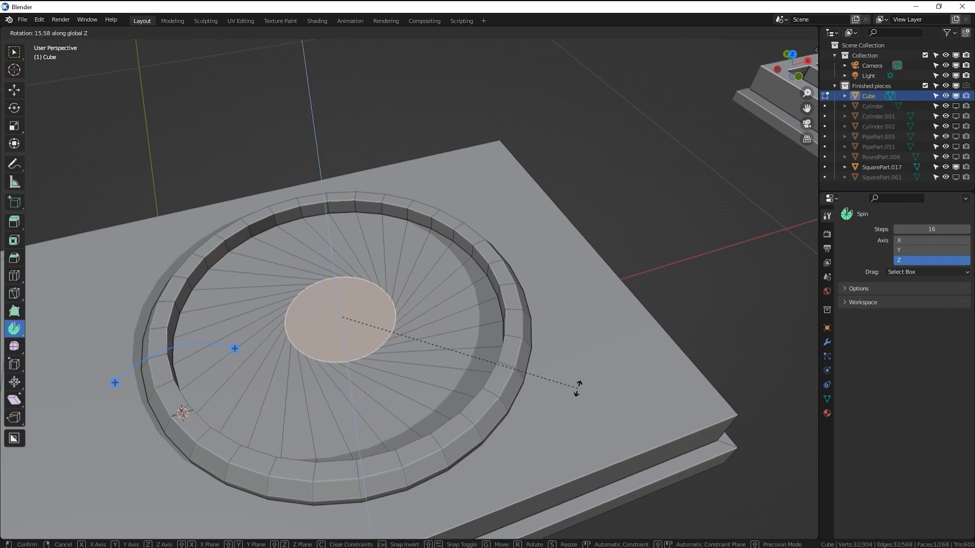
pyautogui.click(573, 397)
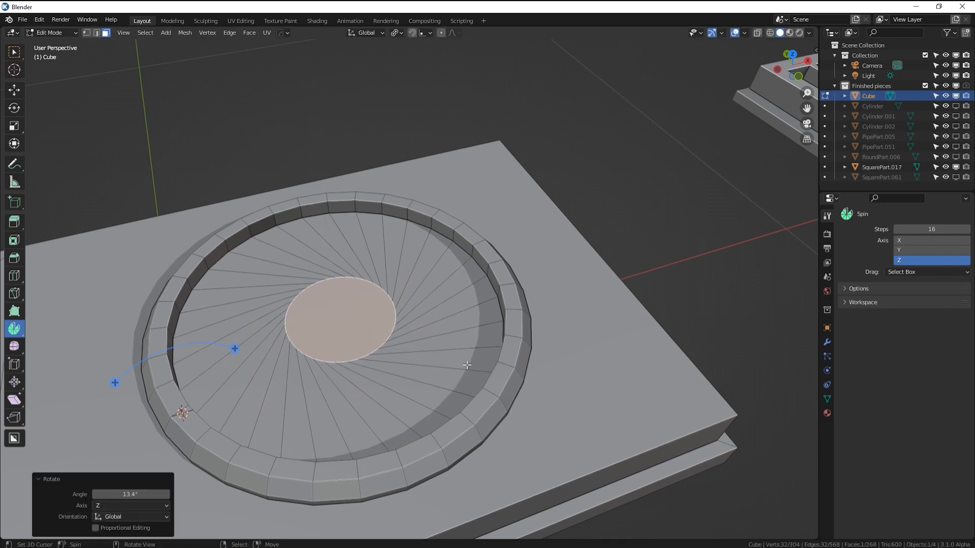
# Select only the swirled radial edges between the central face and the raised rim, in edge select mode
pyautogui.hotkey('alt', 'a')
pyautogui.press('c')
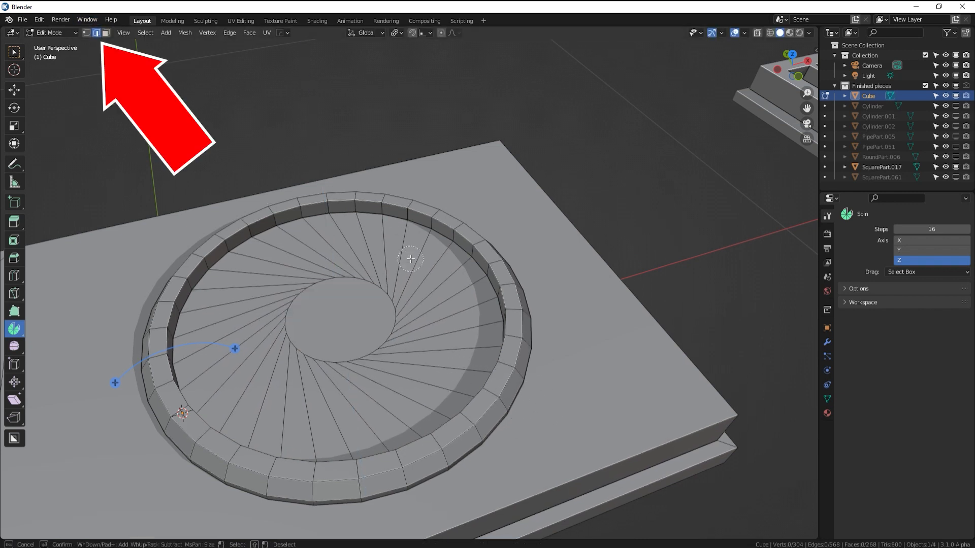
pyautogui.moveTo(439, 317)
pyautogui.mouseDown()
pyautogui.moveTo(396, 386)
pyautogui.moveTo(238, 350)
pyautogui.moveTo(282, 258)
pyautogui.mouseUp()
pyautogui.press('Escape')
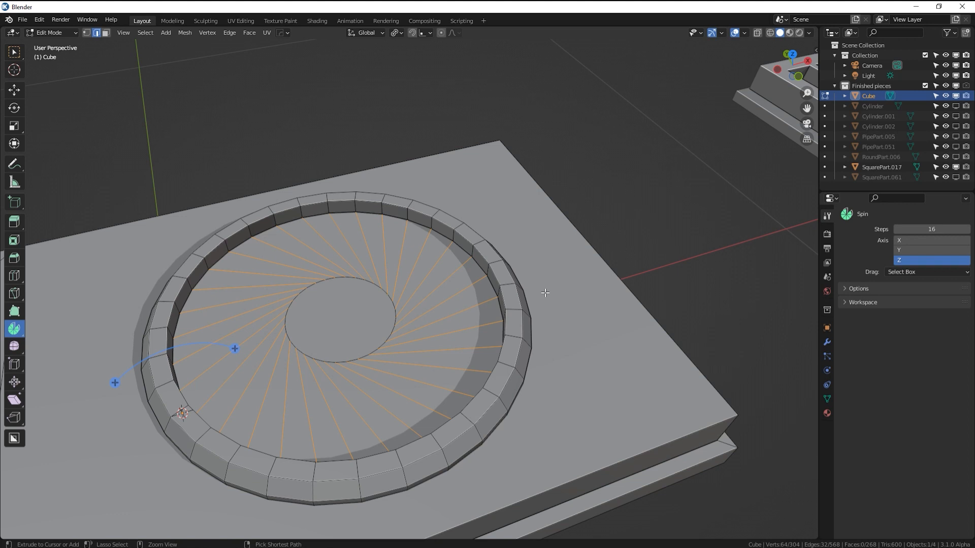
pyautogui.hotkey('ctrl', 'b')
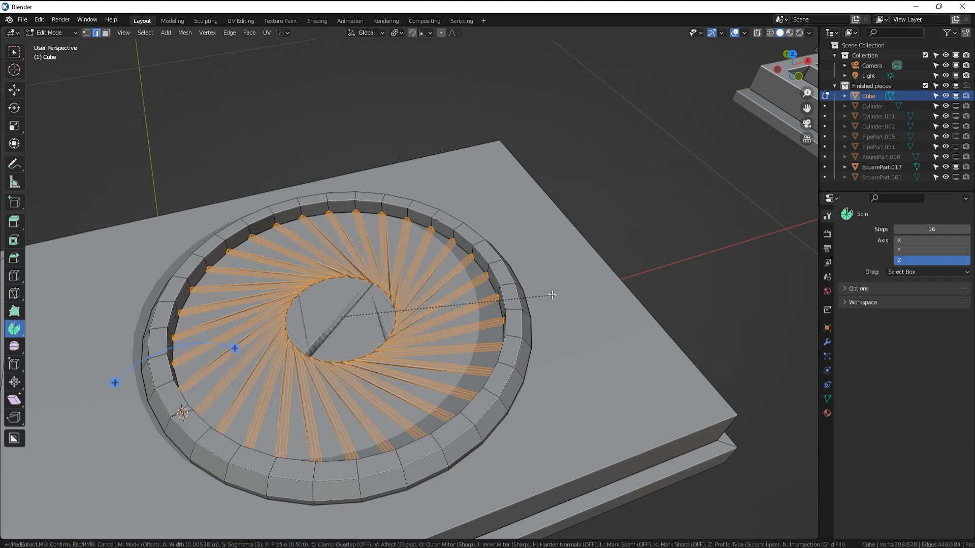
pyautogui.scroll(-2, 553, 295)
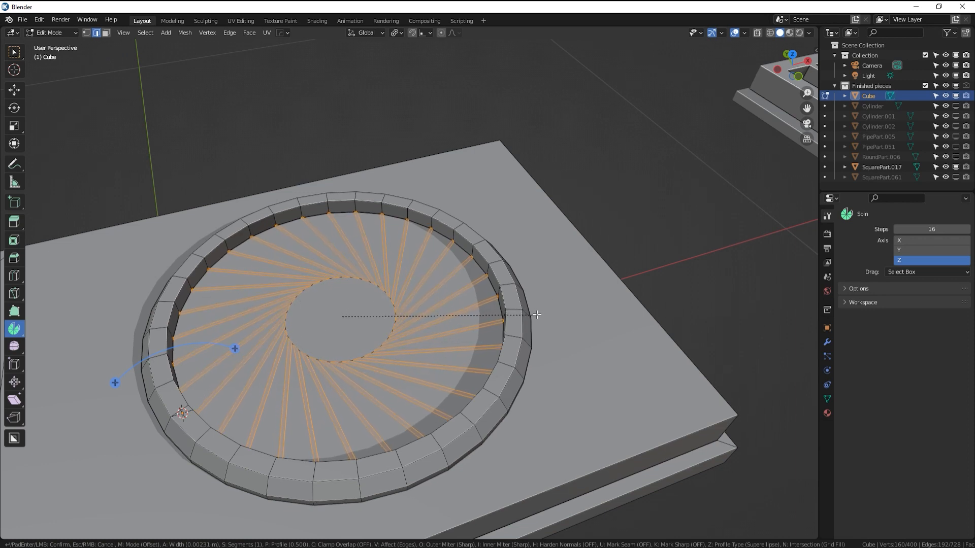
pyautogui.click(537, 315)
# Bevel the selected radial edges with a width of about 0.0027 m and one segment
pyautogui.scroll(8, 537, 314)
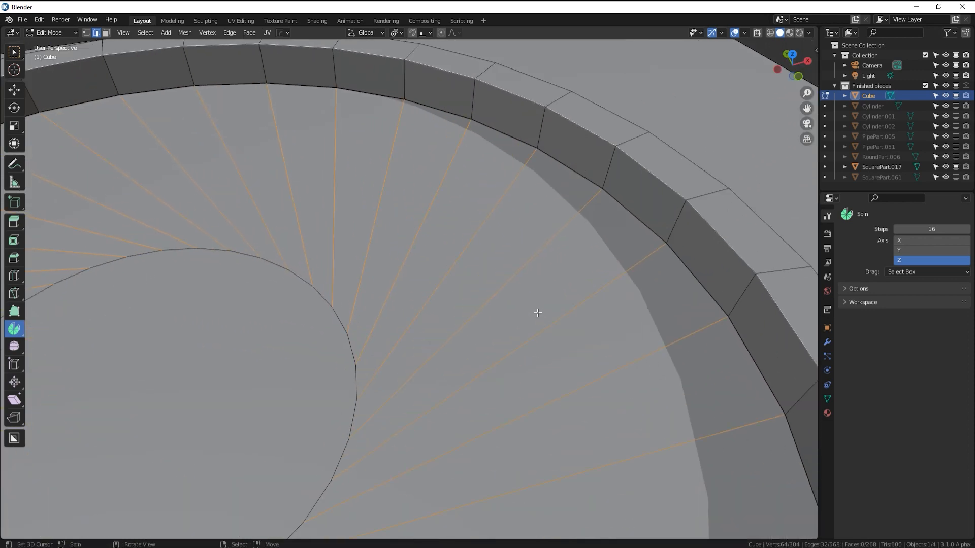
pyautogui.scroll(-3, 538, 313)
pyautogui.hotkey('ctrl', 'b')
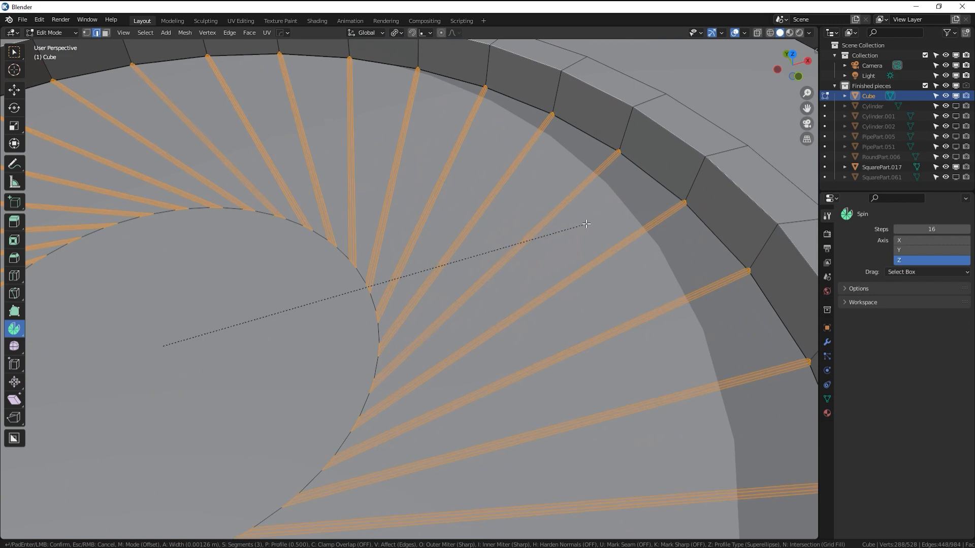
pyautogui.click(627, 203)
pyautogui.scroll(-5, 654, 348)
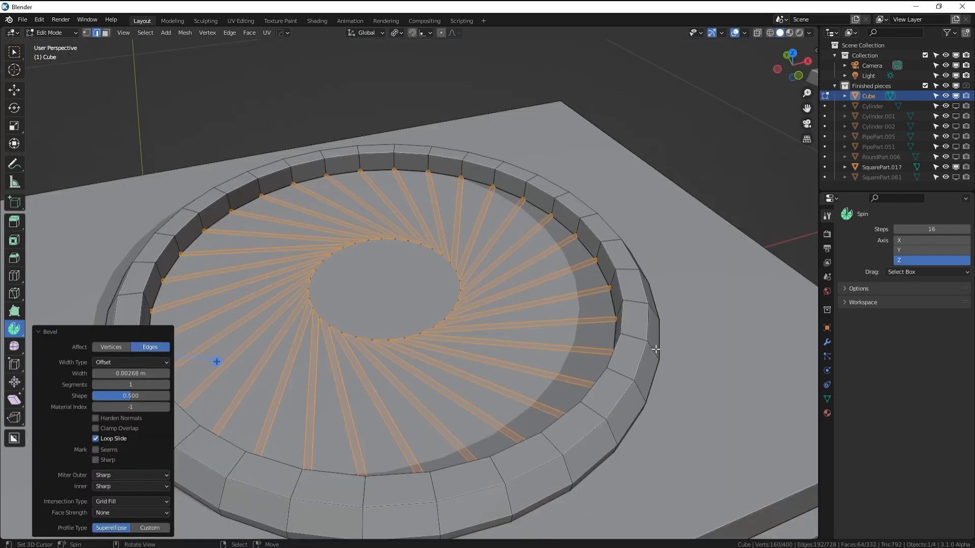
# Extrude the narrow beveled strips up by about 0.018 m to form the vent's fins
pyautogui.press('e')
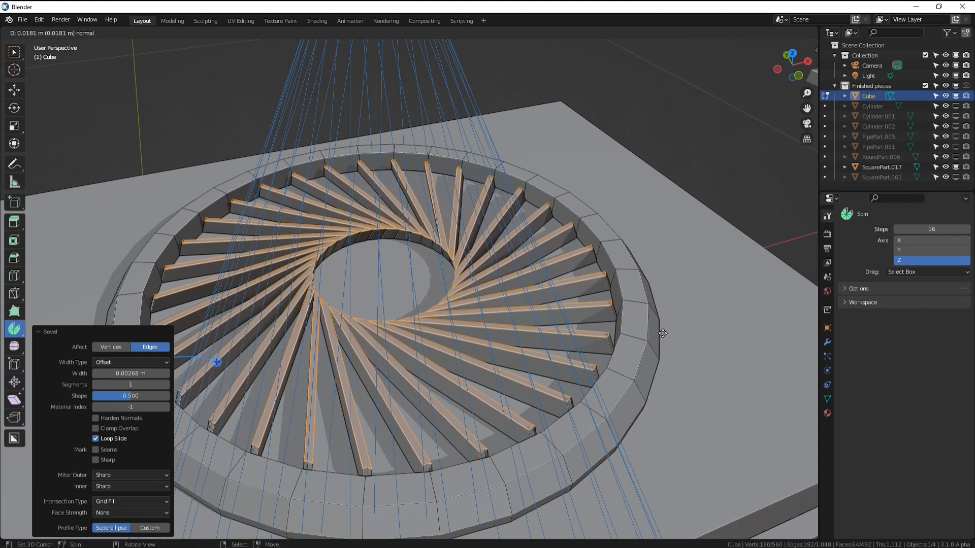
pyautogui.click(569, 307)
pyautogui.press('Tab')
# Extrude the vent's circular central face upward by about 0.028 m to form a raised hub
pyautogui.moveTo(569, 307); pyautogui.dragTo(492, 258, button='middle')
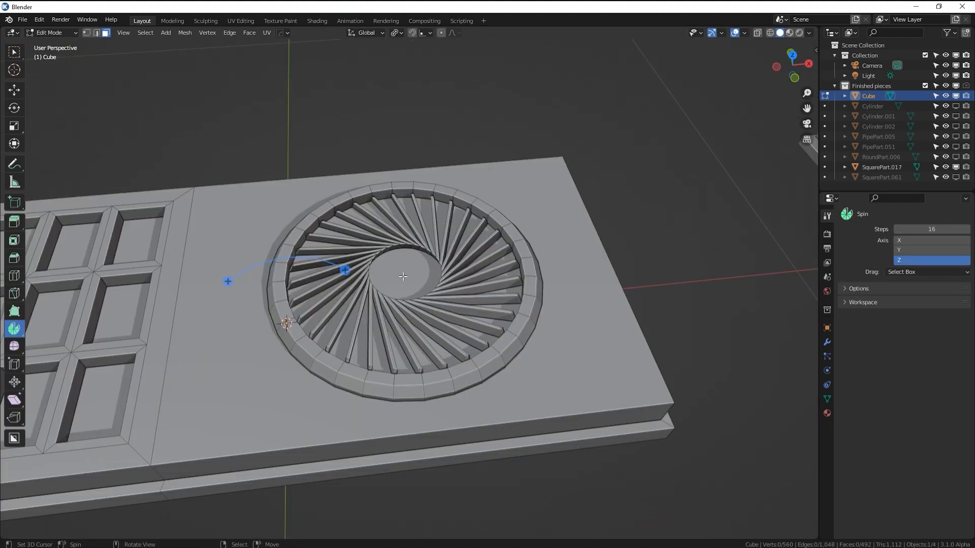
pyautogui.click(429, 281)
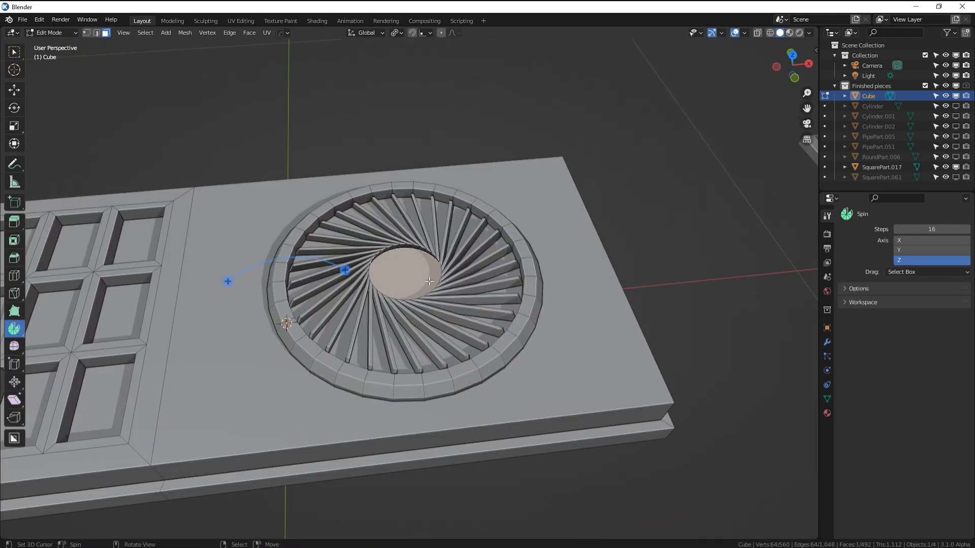
pyautogui.scroll(3, 517, 271)
pyautogui.scroll(2, 540, 274)
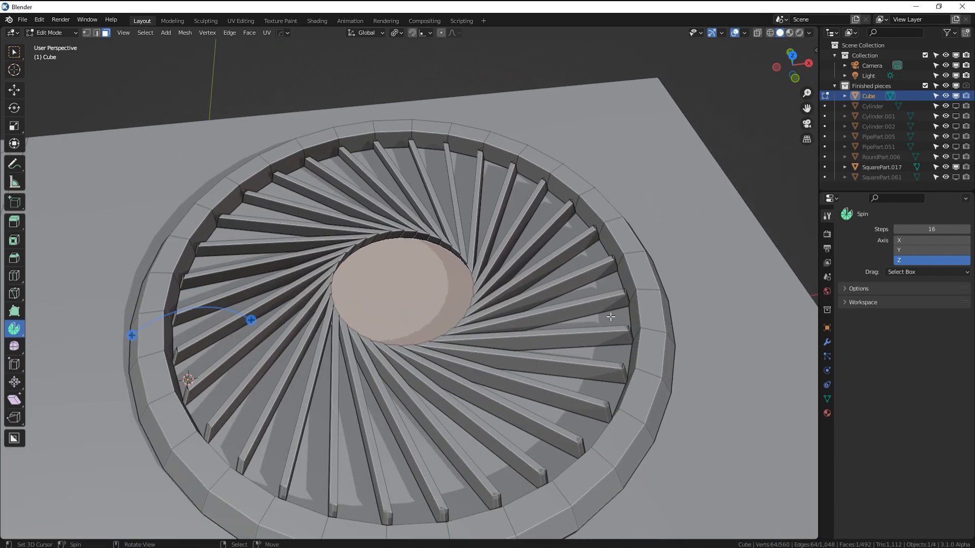
pyautogui.press('e')
pyautogui.click(622, 274)
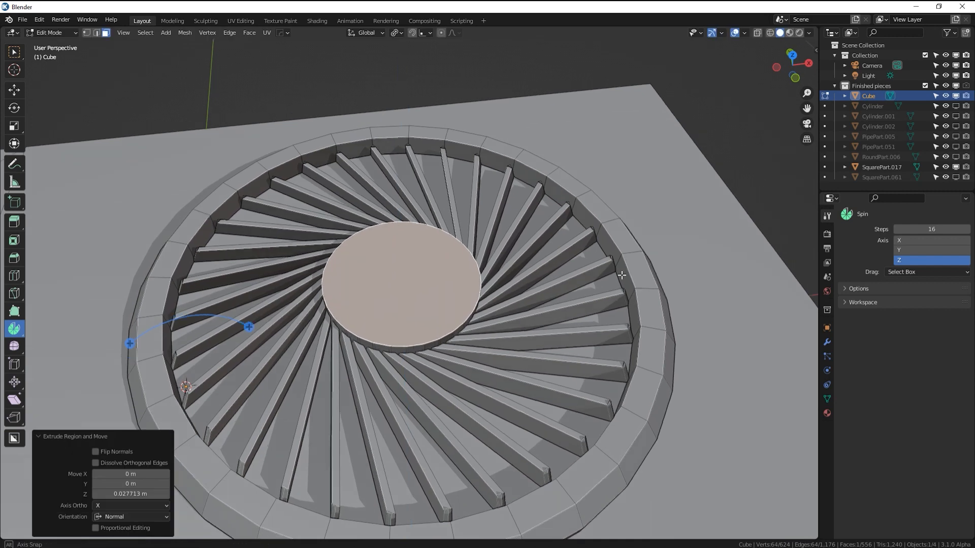
# Bevel the top rim of the vent's raised hub with a width of about 0.005 m and one segment
pyautogui.moveTo(622, 275); pyautogui.dragTo(559, 322, button='middle')
pyautogui.hotkey('ctrl', 'b')
pyautogui.click(589, 327)
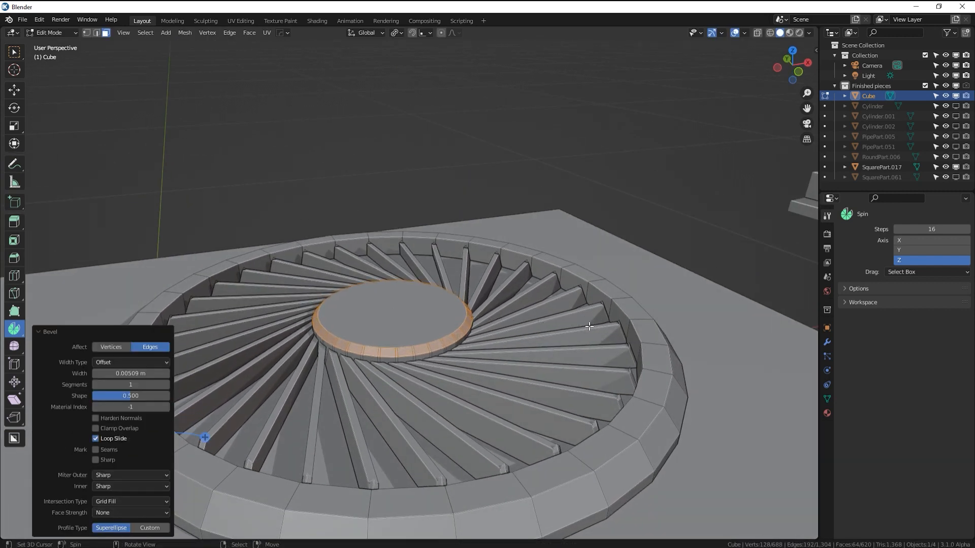
pyautogui.press('Tab')
pyautogui.scroll(-6, 587, 326)
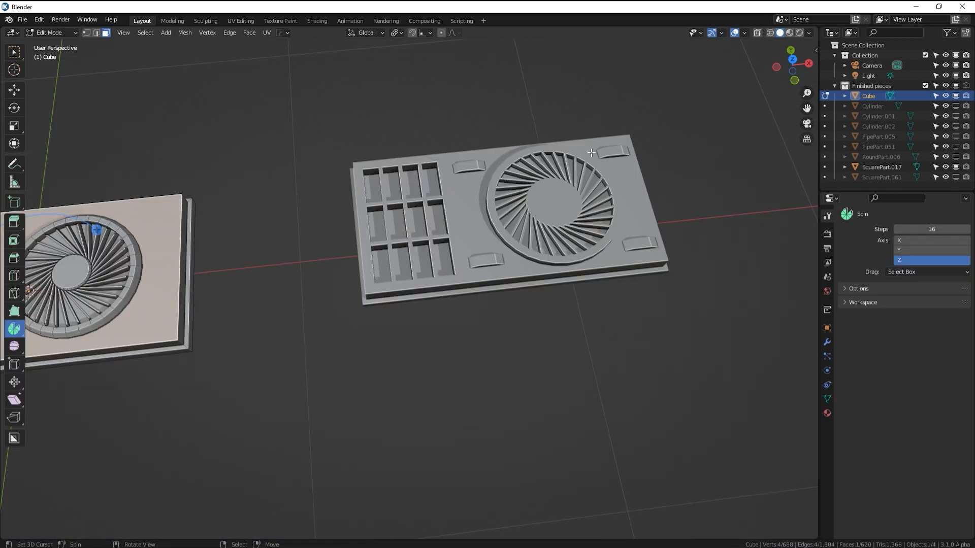
# Duplicate the panel's flat top face around the vent in place and scale the copy uniformly to about 0.37
pyautogui.keyDown('shift'); pyautogui.moveTo(480, 230); pyautogui.dragTo(542, 242, button='middle'); pyautogui.keyUp('shift')
pyautogui.moveTo(688, 164); pyautogui.dragTo(545, 198, button='middle')
pyautogui.keyDown('shift'); pyautogui.moveTo(391, 229); pyautogui.dragTo(525, 202, button='middle'); pyautogui.keyUp('shift')
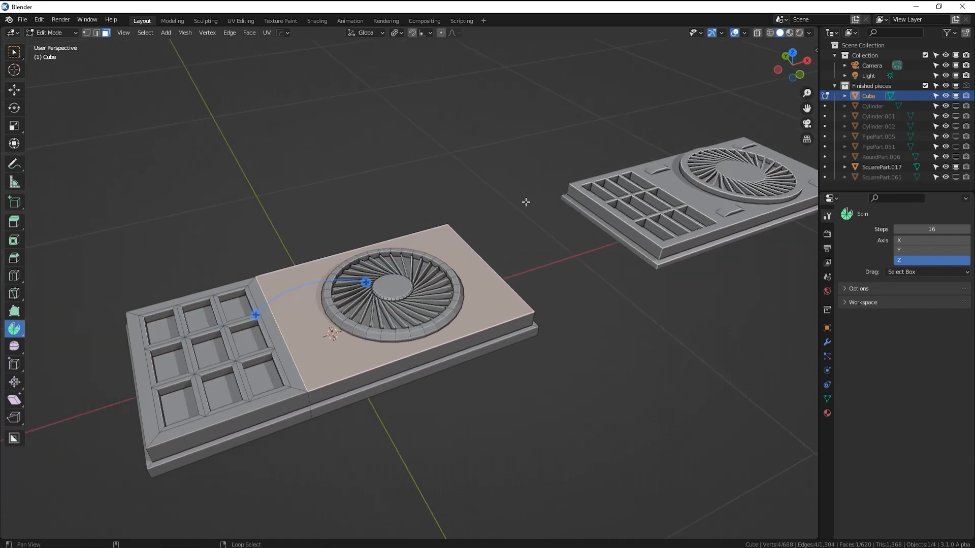
pyautogui.hotkey('shift', 'd')
pyautogui.rightClick(318, 287)
pyautogui.press('KP_7')
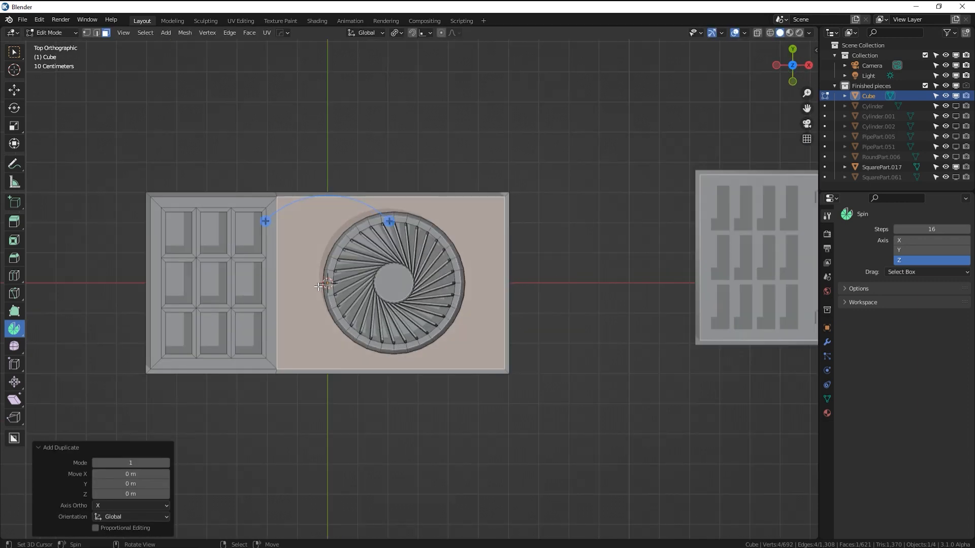
pyautogui.press('s')
pyautogui.click(490, 267)
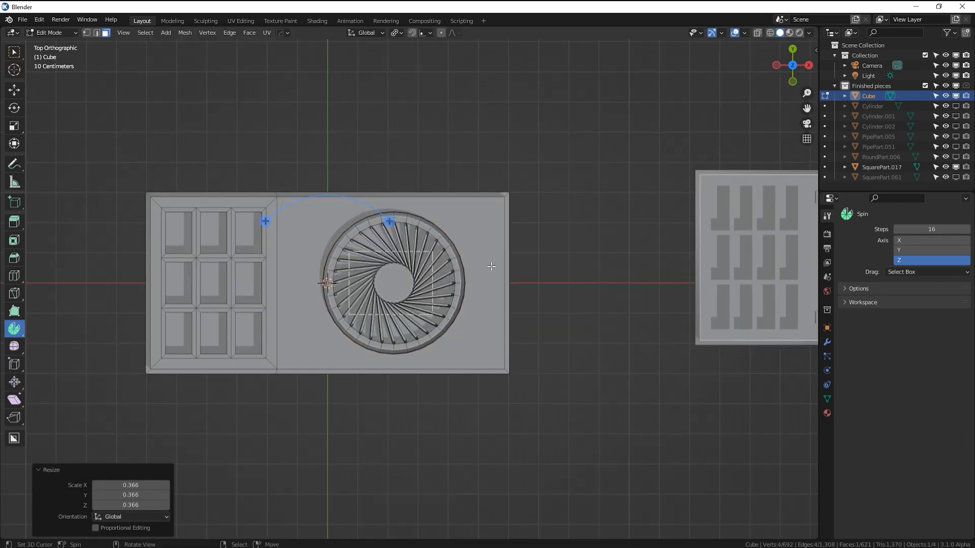
# Shrink the duplicated face by a further factor of about 0.39, place it in the upper corner between grid and vent, and narrow it along Y
pyautogui.press('g')
pyautogui.click(418, 229)
pyautogui.press('s')
pyautogui.click(358, 237)
pyautogui.press('g')
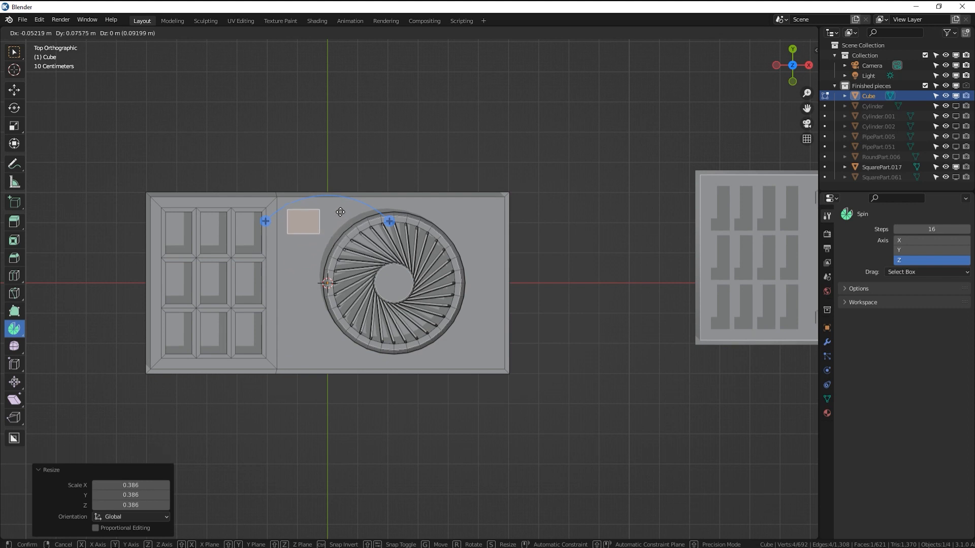
pyautogui.click(340, 212)
pyautogui.press('s')
pyautogui.press('y')
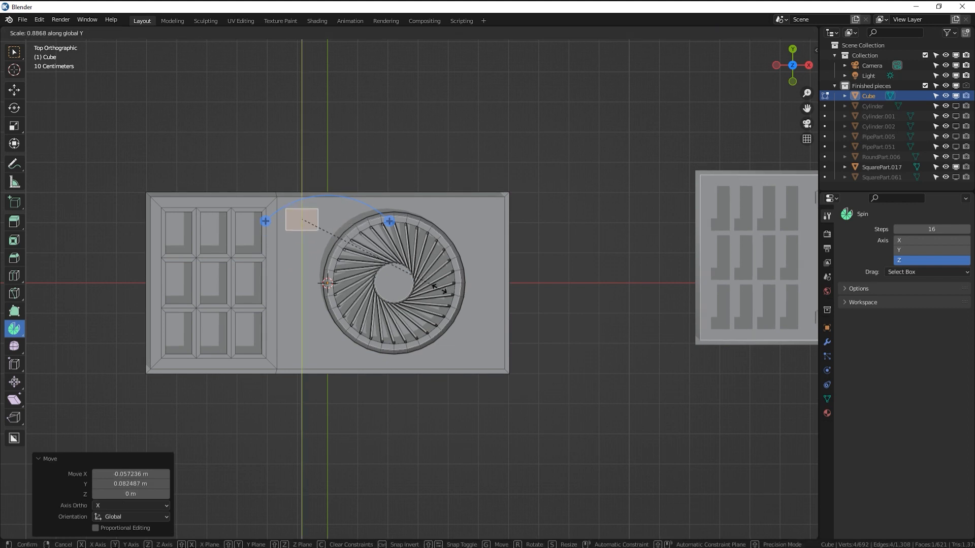
pyautogui.click(378, 258)
# Extrude the small rectangle up by about 0.0075 m and again by about 0.017 m, tapering its top along X to about 0.55
pyautogui.moveTo(378, 258); pyautogui.dragTo(439, 265, button='middle')
pyautogui.press('e')
pyautogui.click(441, 264)
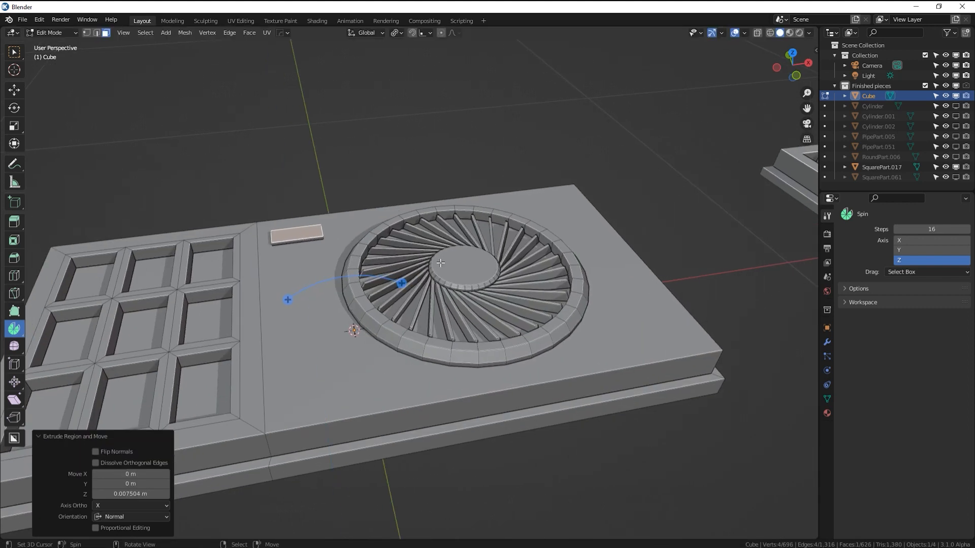
pyautogui.press('e')
pyautogui.click(444, 262)
pyautogui.press('s')
pyautogui.press('z')
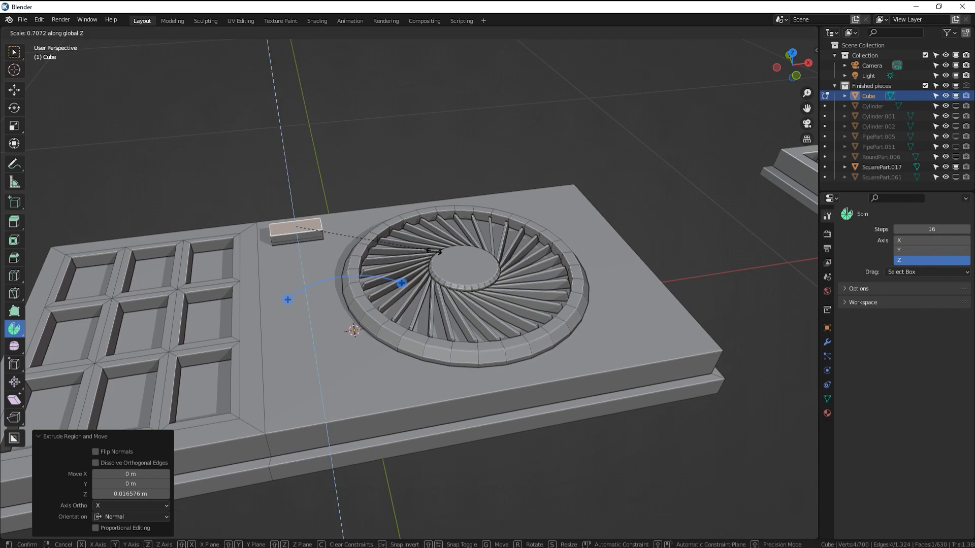
pyautogui.press('x')
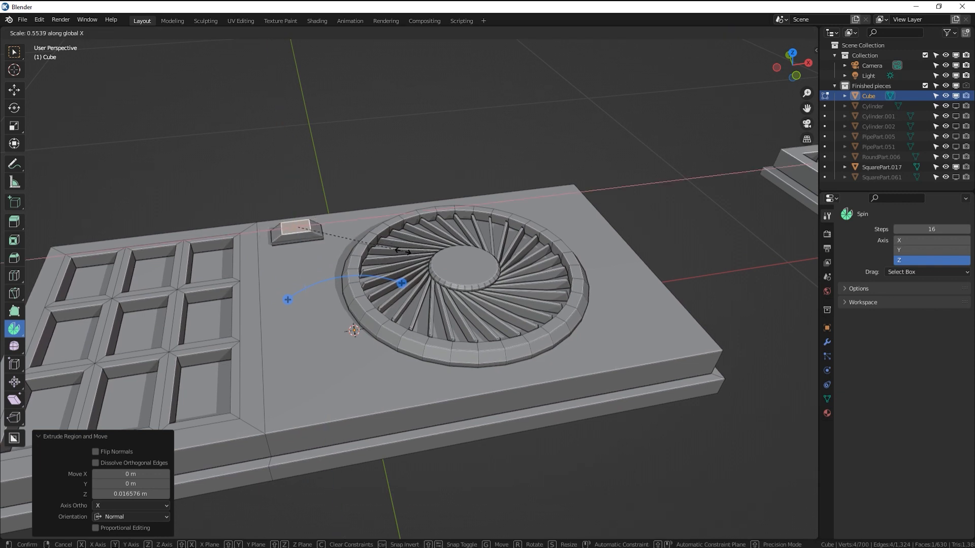
pyautogui.click(400, 250)
# Duplicate the whole small tapered block about 0.43 m along negative Y to the opposite corner beside the vent
pyautogui.hotkey('ctrl', 'l')
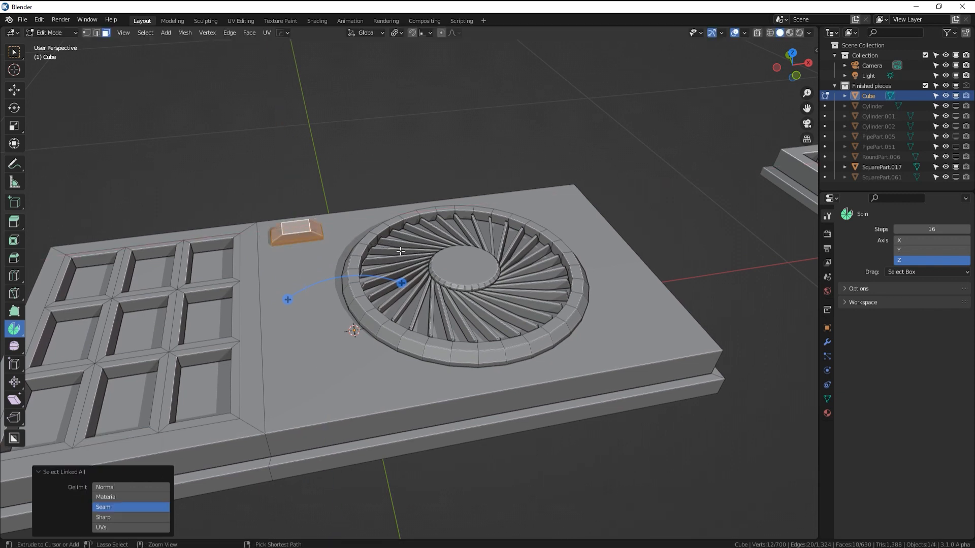
pyautogui.press('KP_7')
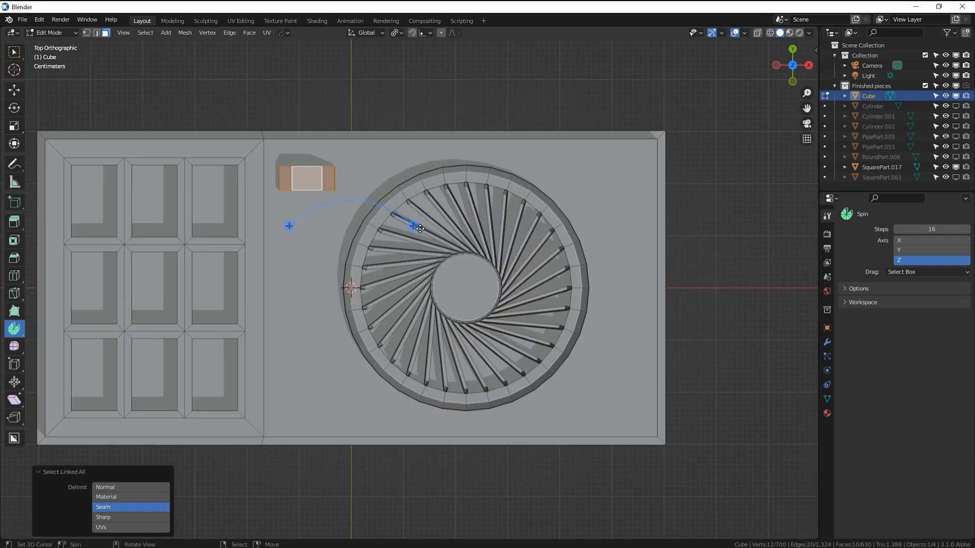
pyautogui.hotkey('shift', 'd')
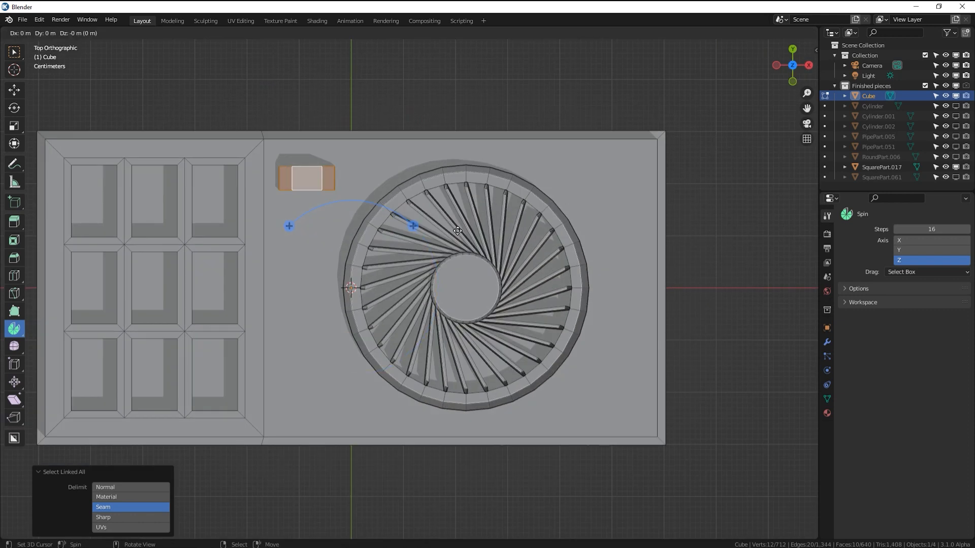
pyautogui.press('y')
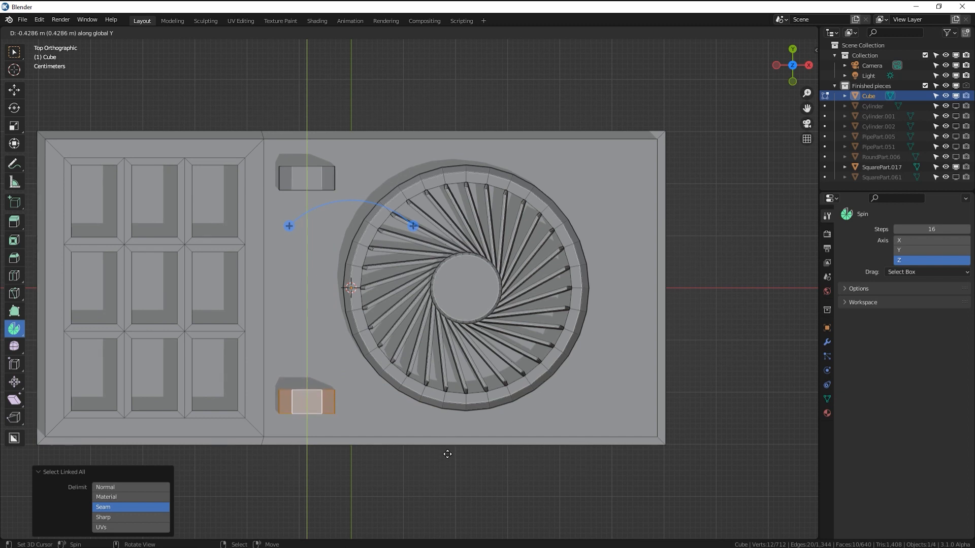
pyautogui.click(447, 454)
# Duplicate both tapered blocks about 0.59 m along X to the other side of the vent
pyautogui.keyDown('shift'); pyautogui.click(308, 181); pyautogui.keyUp('shift')
pyautogui.hotkey('ctrl', 'l')
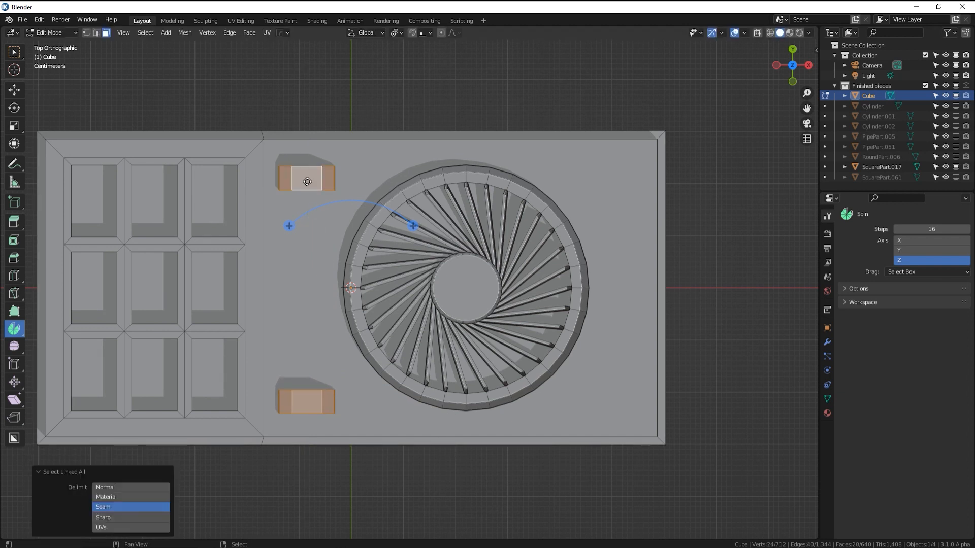
pyautogui.hotkey('shift', 'd')
pyautogui.press('x')
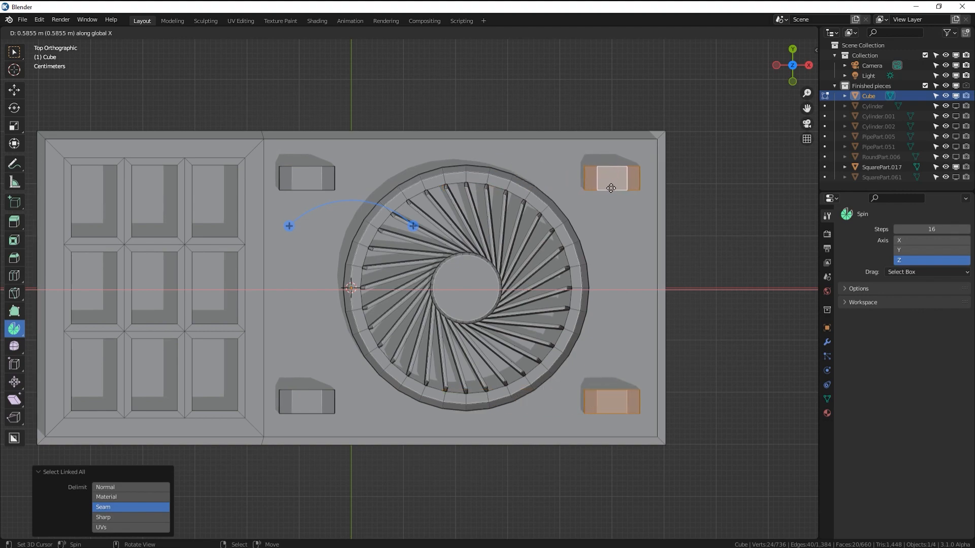
pyautogui.click(613, 189)
pyautogui.moveTo(381, 326); pyautogui.dragTo(386, 315, button='middle')
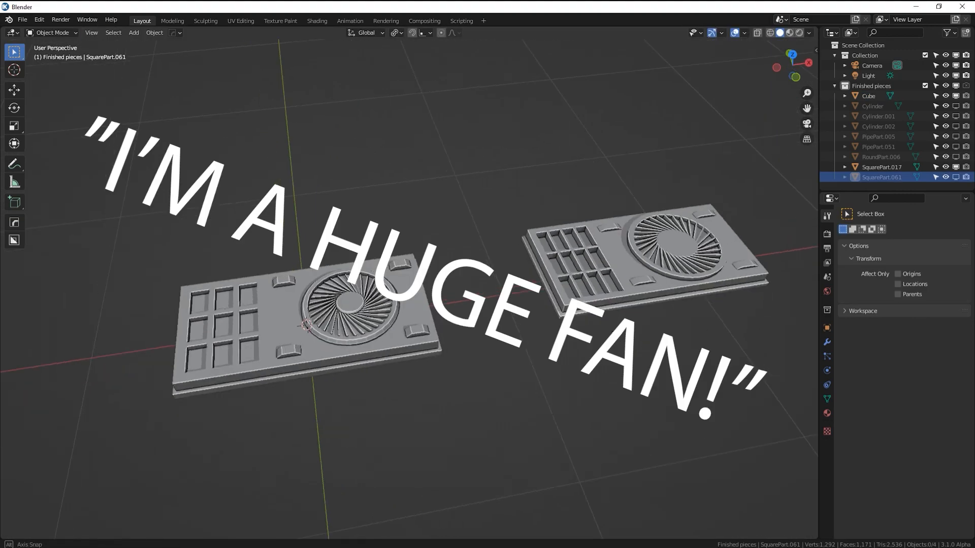
# Add a 2 m cube at the world origin beside the SquarePart.061 reference piece
pyautogui.moveTo(502, 305); pyautogui.dragTo(188, 306, button='middle')
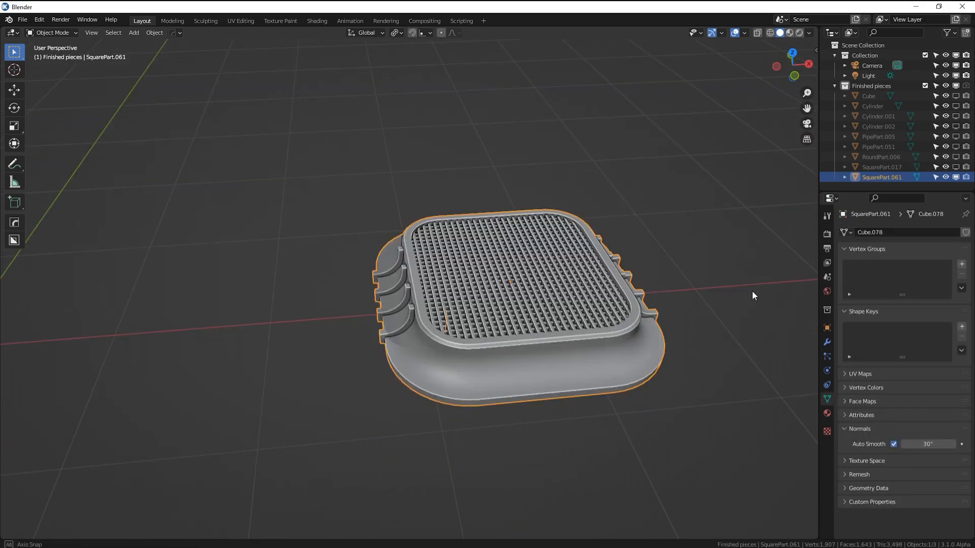
pyautogui.moveTo(752, 291); pyautogui.dragTo(393, 306, button='middle')
pyautogui.keyDown('shift'); pyautogui.moveTo(393, 306); pyautogui.dragTo(528, 266, button='middle'); pyautogui.keyUp('shift')
pyautogui.scroll(-1, 492, 226)
pyautogui.hotkey('shift', 'a')
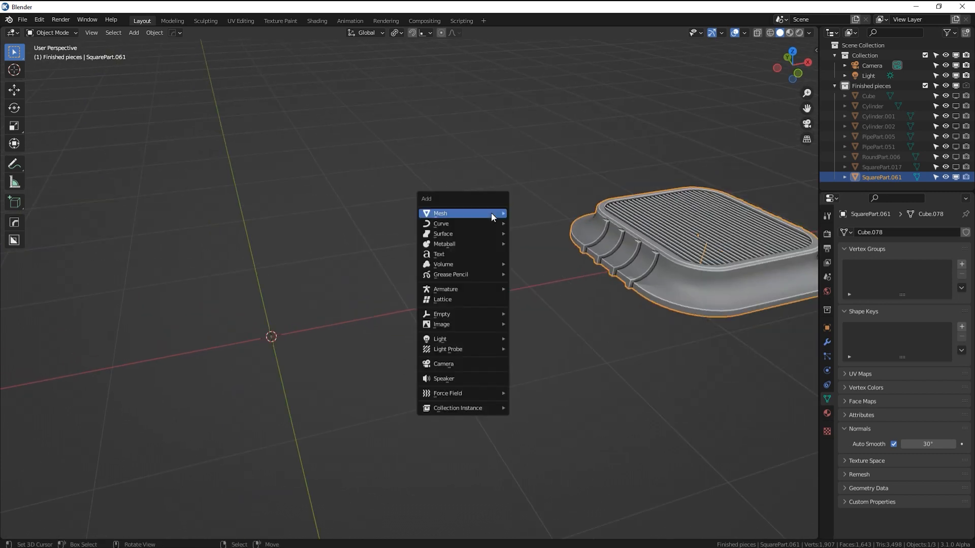
pyautogui.moveTo(491, 212)
pyautogui.click(559, 215)
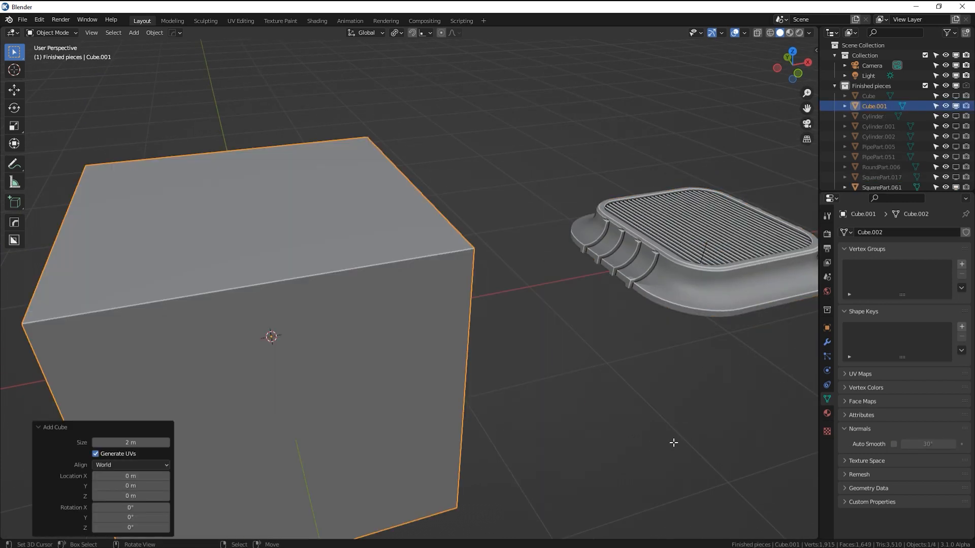
# Flatten the new cube along the Z axis into a thin square slab in Edit Mode
pyautogui.press('Tab')
pyautogui.press('s')
pyautogui.press('z')
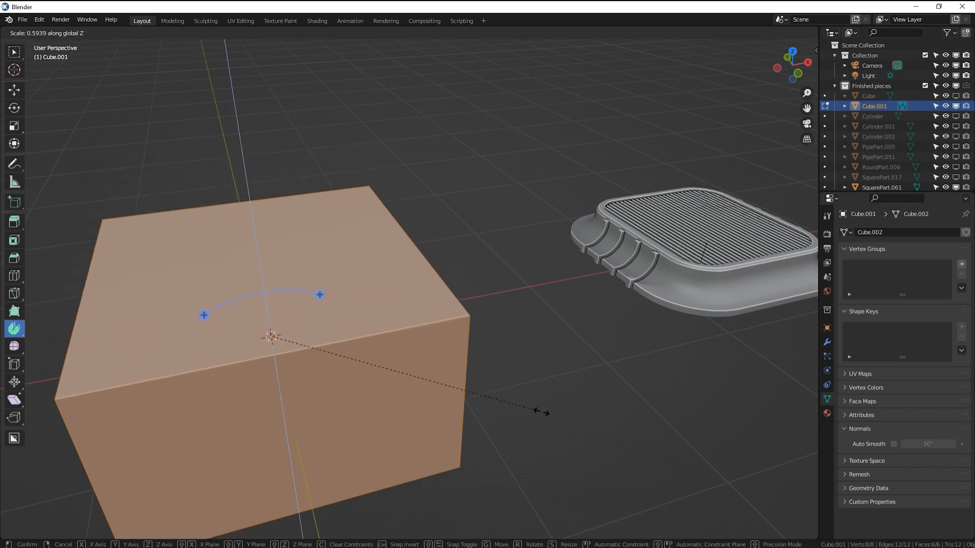
pyautogui.click(277, 340)
pyautogui.moveTo(276, 341); pyautogui.dragTo(325, 330, button='middle')
# Select one short vertical corner edge of the slab and extend the selection to all edges of similar length
pyautogui.press('2')
pyautogui.rightClick(538, 351)
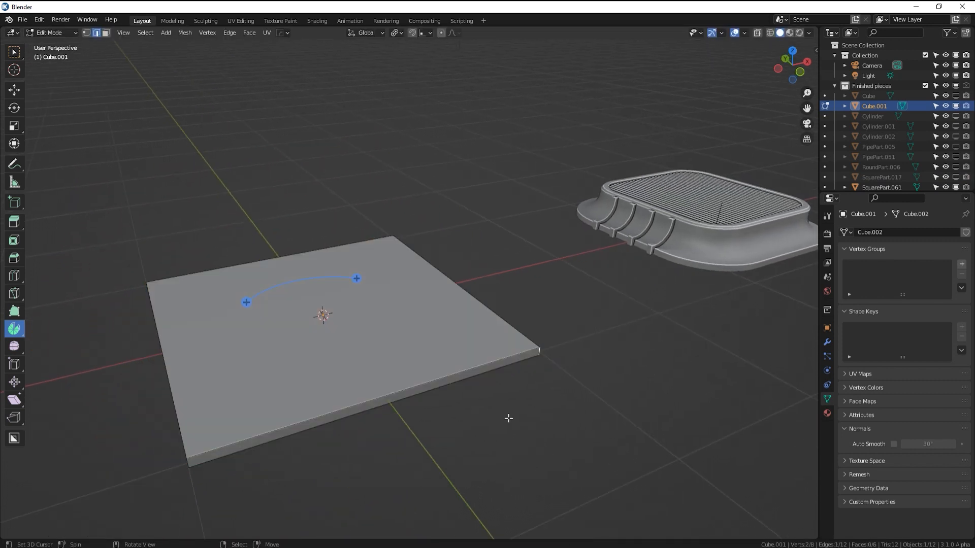
pyautogui.keyDown('shift'); pyautogui.moveTo(507, 418); pyautogui.dragTo(574, 375, button='middle'); pyautogui.keyUp('shift')
pyautogui.scroll(1, 518, 368)
pyautogui.moveTo(457, 365); pyautogui.dragTo(431, 275, button='middle')
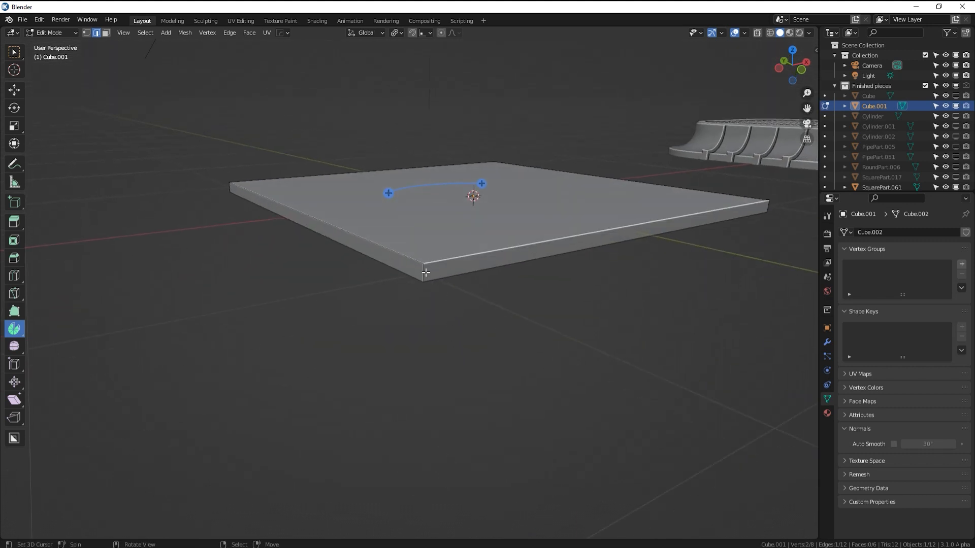
pyautogui.hotkey('shift', 'g')
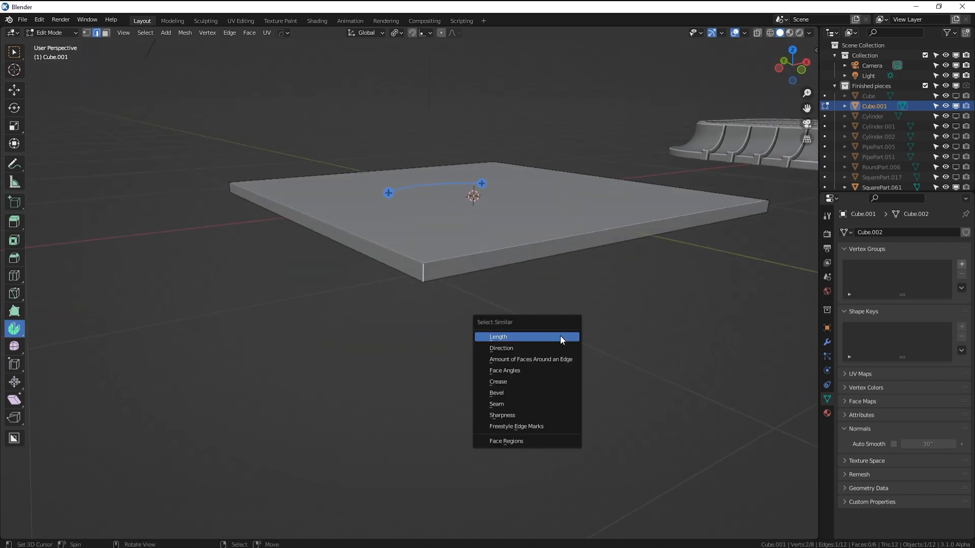
pyautogui.click(559, 336)
pyautogui.moveTo(436, 308); pyautogui.dragTo(599, 313, button='middle')
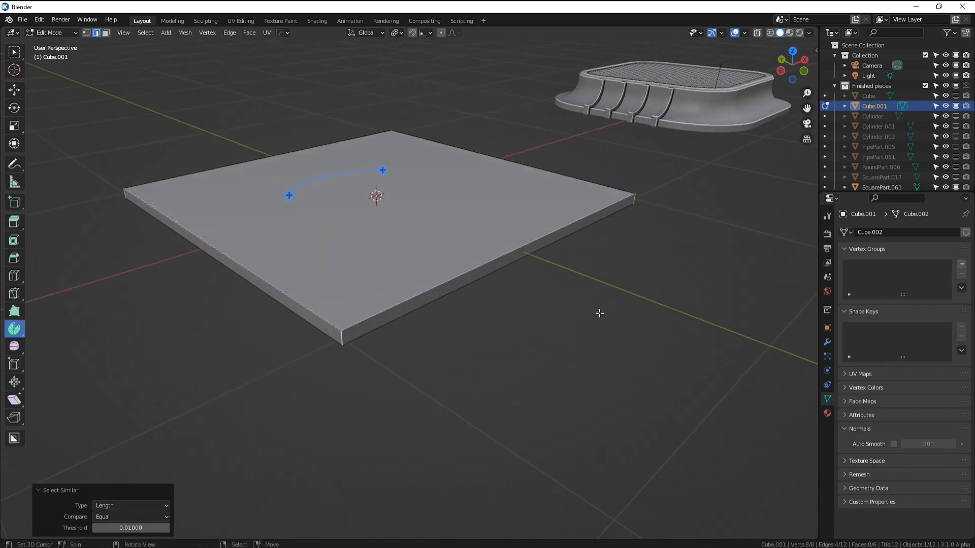
# Bevel the four vertical corner edges with a width of about 0.3 m and 11 segments to round the slab
pyautogui.hotkey('ctrl', 'b')
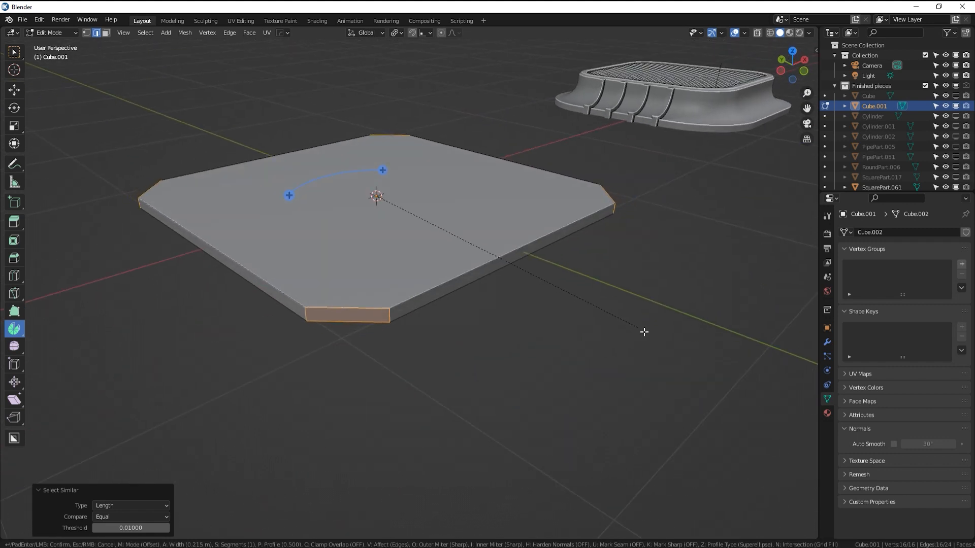
pyautogui.scroll(6, 645, 333)
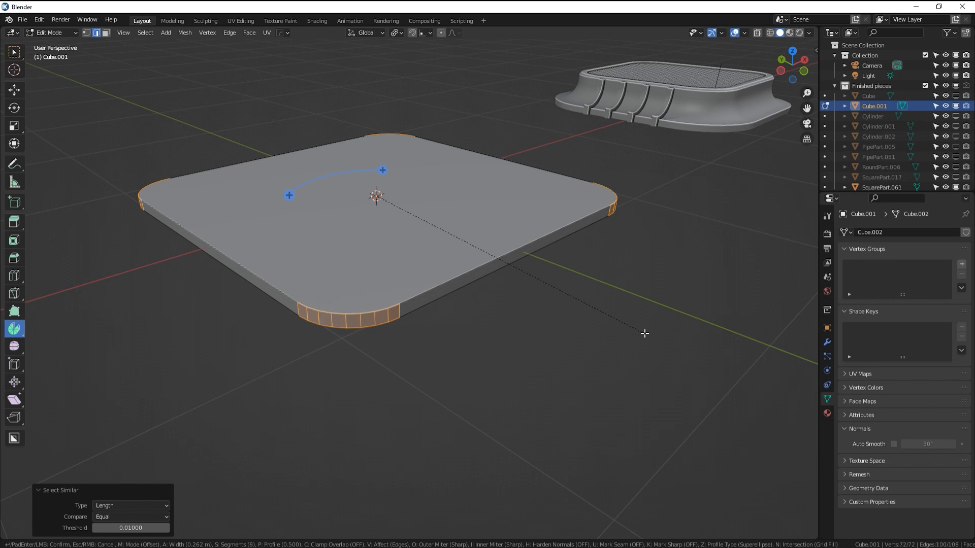
pyautogui.scroll(3, 645, 334)
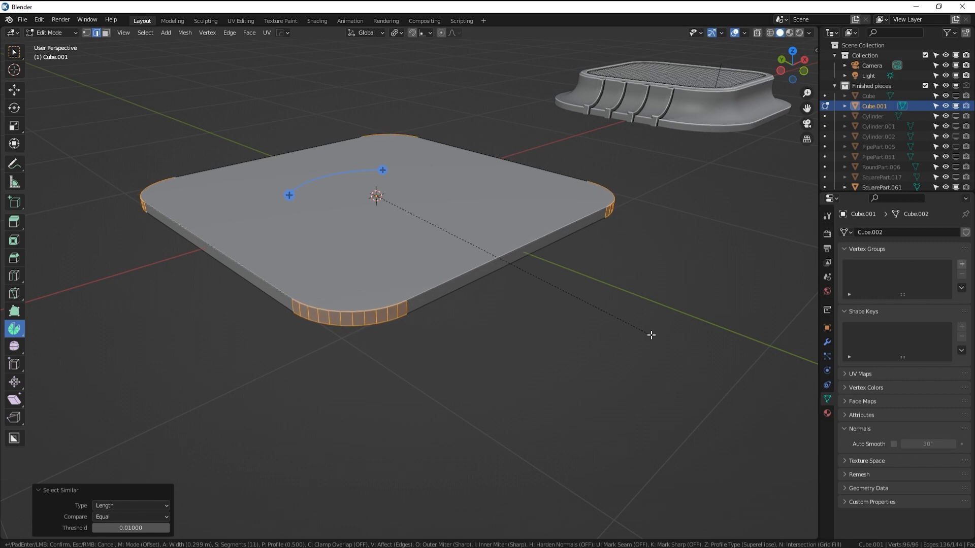
pyautogui.click(651, 335)
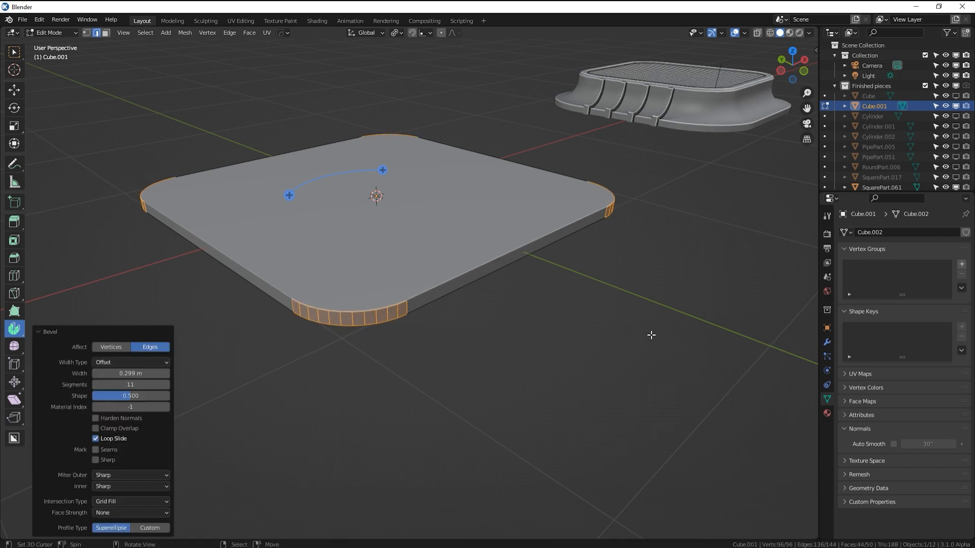
# Inset the slab's top face by about 0.23 m and extrude the inner face upward about 0.26 m
pyautogui.click(105, 33)
pyautogui.click(424, 282)
pyautogui.keyDown('shift'); pyautogui.moveTo(424, 282); pyautogui.dragTo(422, 316, button='middle'); pyautogui.keyUp('shift')
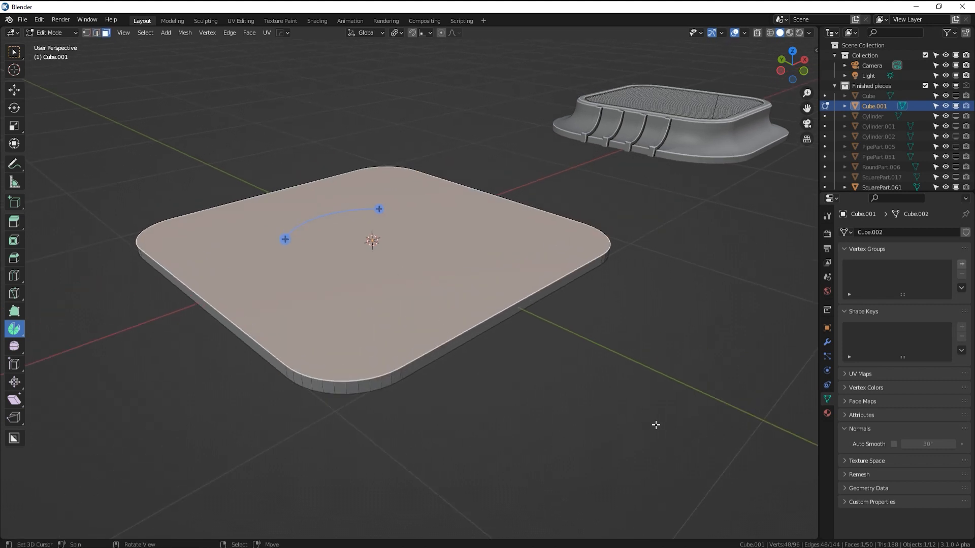
pyautogui.press('i')
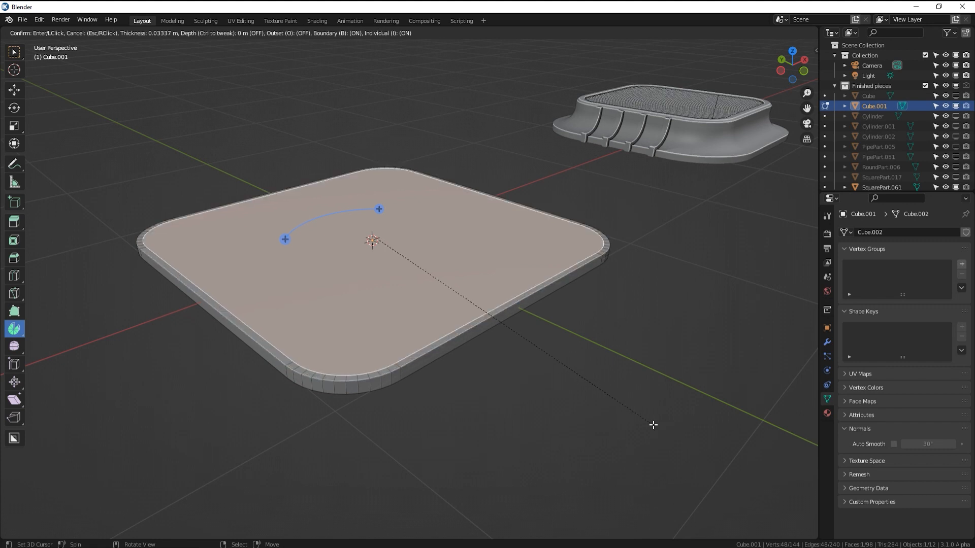
pyautogui.click(628, 403)
pyautogui.press('e')
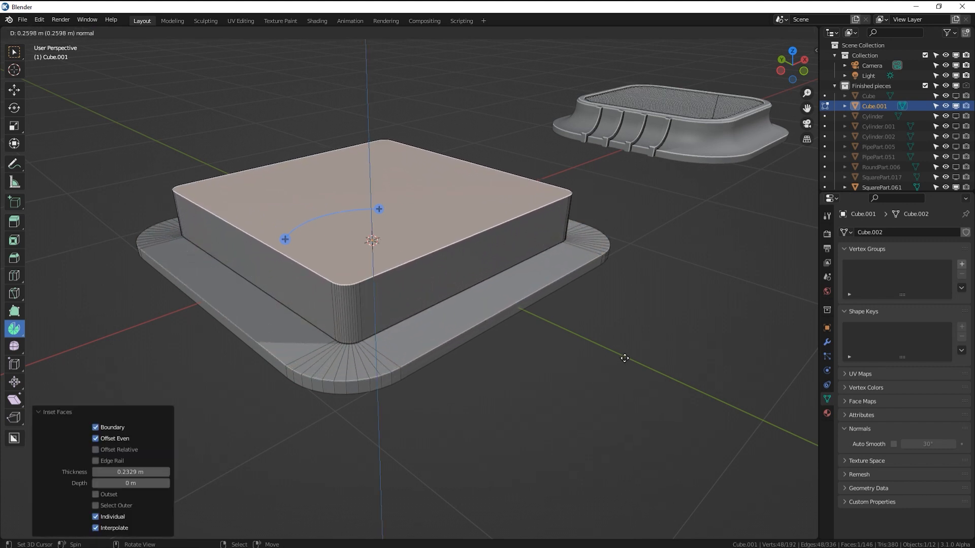
pyautogui.click(625, 359)
# Bevel the edge loop where the raised block meets the slab, with a width of about 0.19 m and 13 segments
pyautogui.moveTo(625, 359); pyautogui.dragTo(512, 311, button='middle')
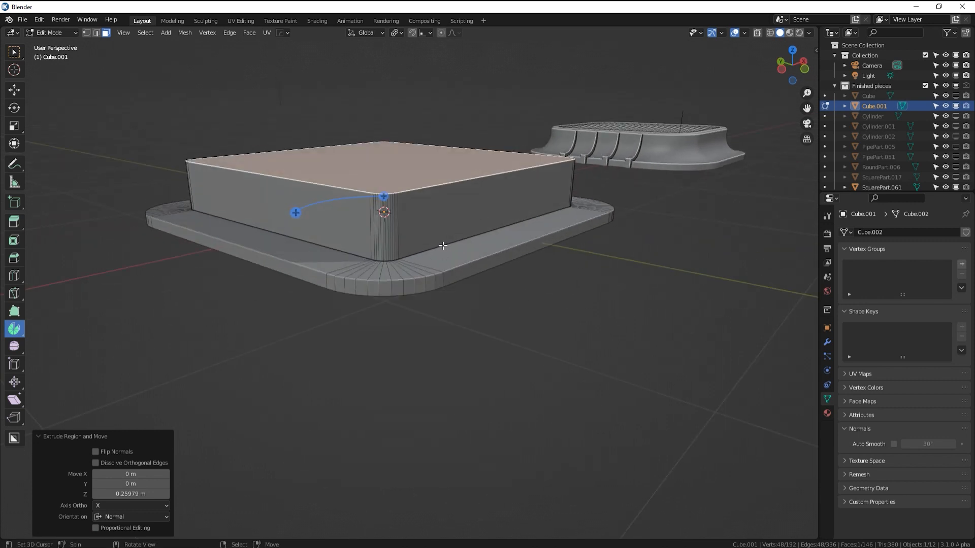
pyautogui.press('2')
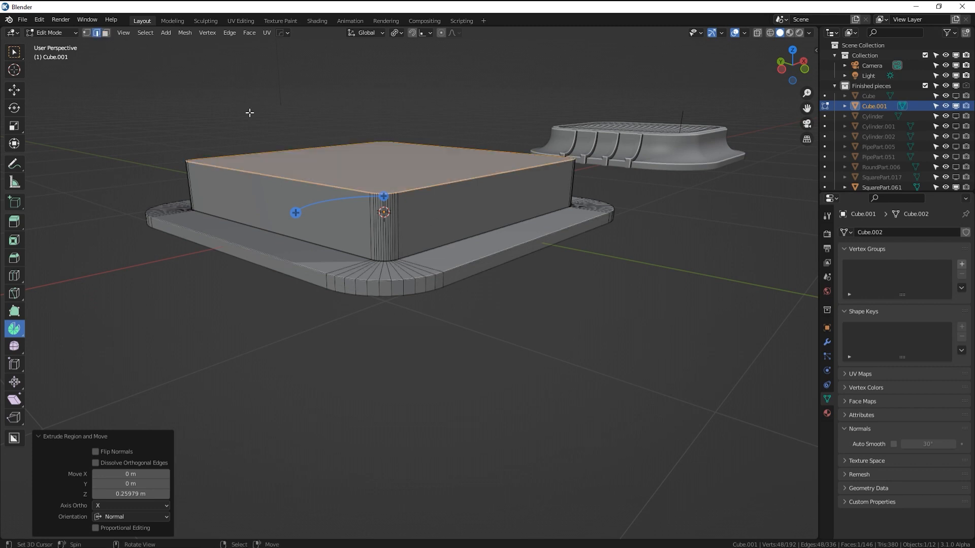
pyautogui.keyDown('alt'); pyautogui.click(495, 229); pyautogui.keyUp('alt')
pyautogui.moveTo(495, 228); pyautogui.dragTo(545, 310, button='middle')
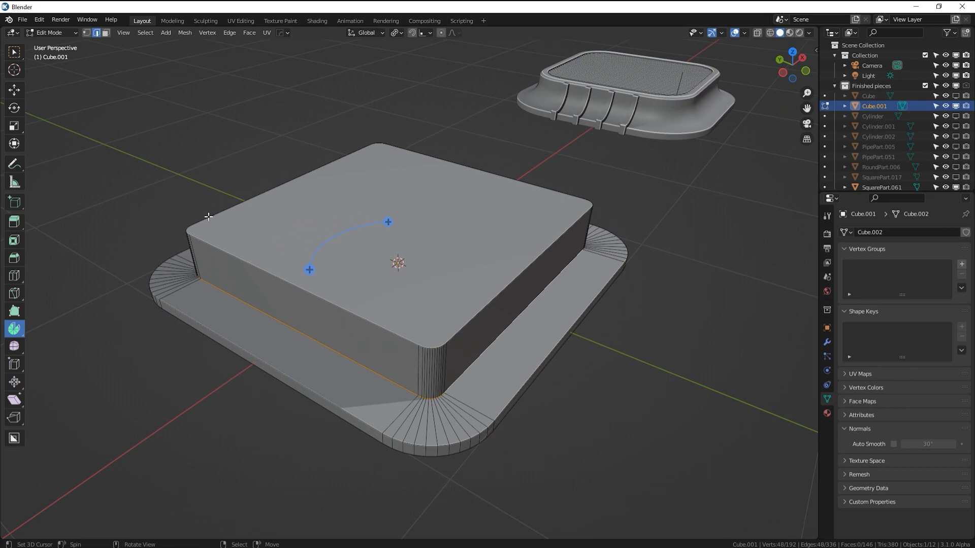
pyautogui.moveTo(514, 274); pyautogui.dragTo(522, 304, button='middle')
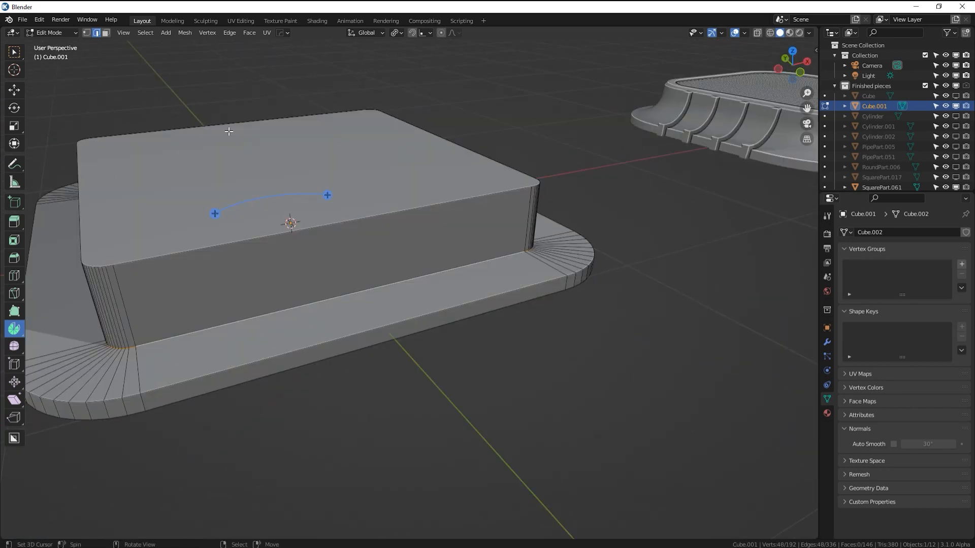
pyautogui.hotkey('ctrl', 'b')
pyautogui.scroll(10, 660, 325)
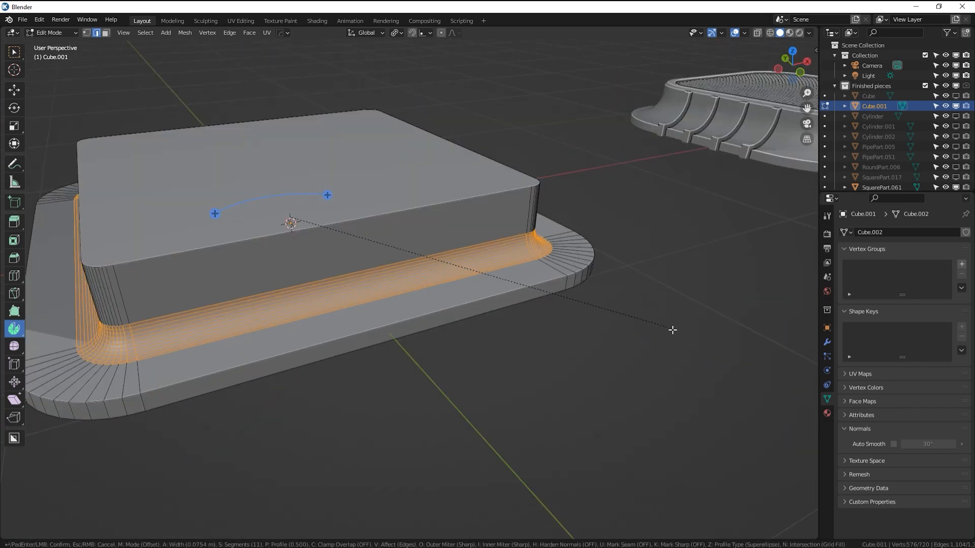
pyautogui.scroll(2, 687, 338)
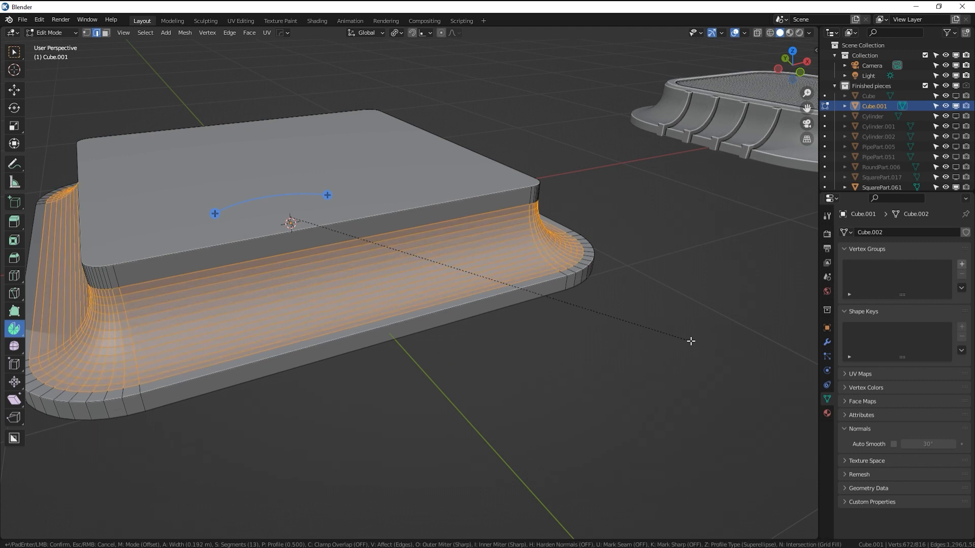
pyautogui.click(689, 340)
# Bevel the outline of the raised block's top face with a width of about 0.02 m and 4 segments
pyautogui.press('3')
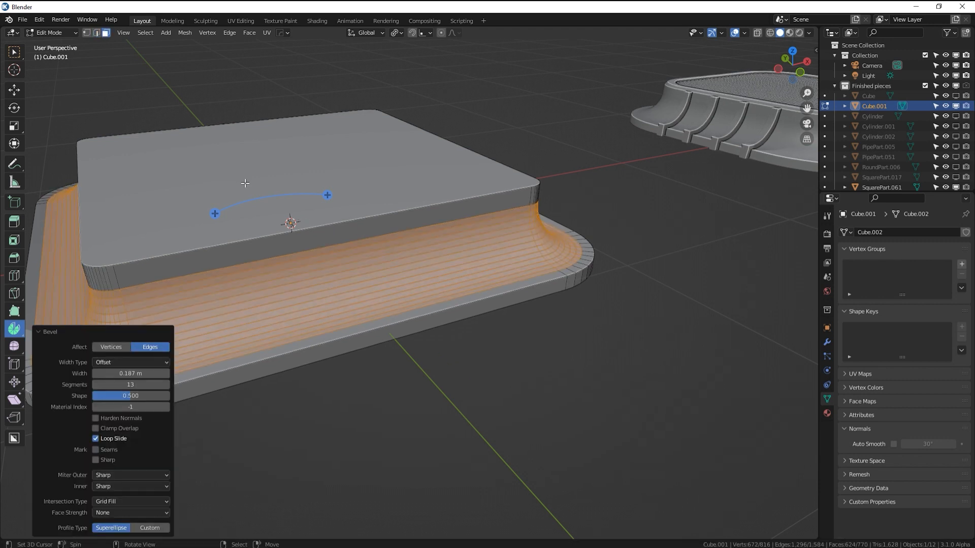
pyautogui.click(245, 185)
pyautogui.moveTo(246, 185); pyautogui.dragTo(601, 338, button='middle')
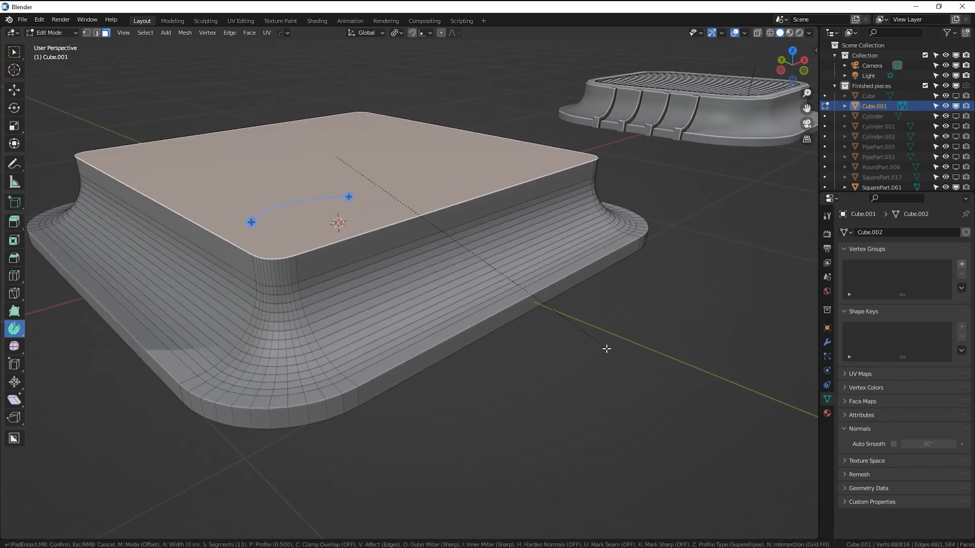
pyautogui.hotkey('ctrl', 'b')
pyautogui.scroll(-10, 609, 354)
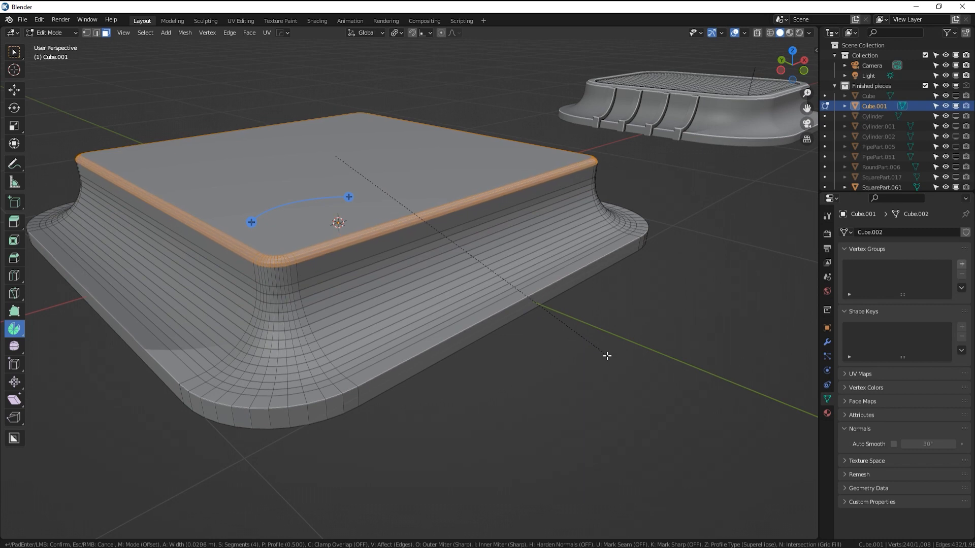
pyautogui.click(609, 356)
# Inset the top face by about 0.036 m and extrude it down about 0.18 m to form a recess
pyautogui.click(364, 182)
pyautogui.scroll(4, 496, 318)
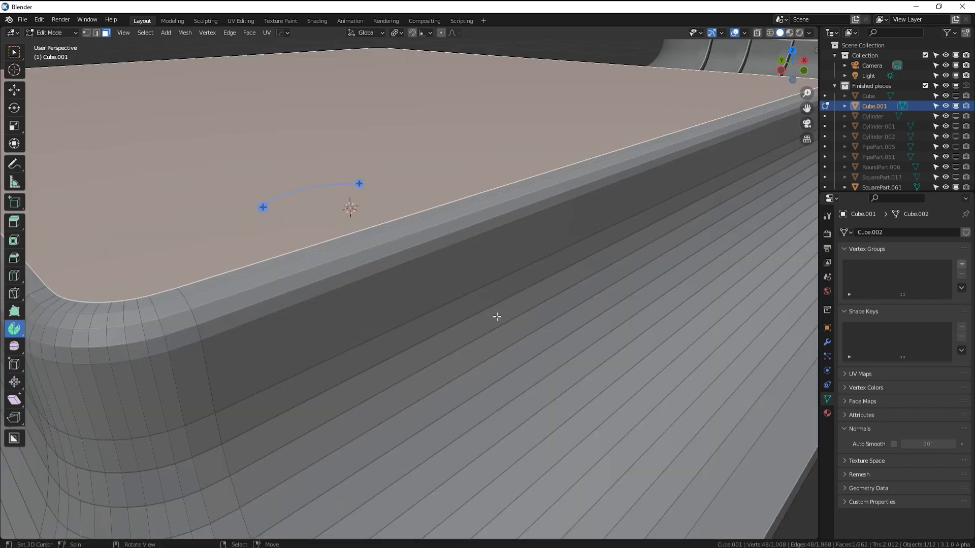
pyautogui.scroll(-2, 496, 317)
pyautogui.moveTo(496, 318); pyautogui.dragTo(493, 322, button='middle')
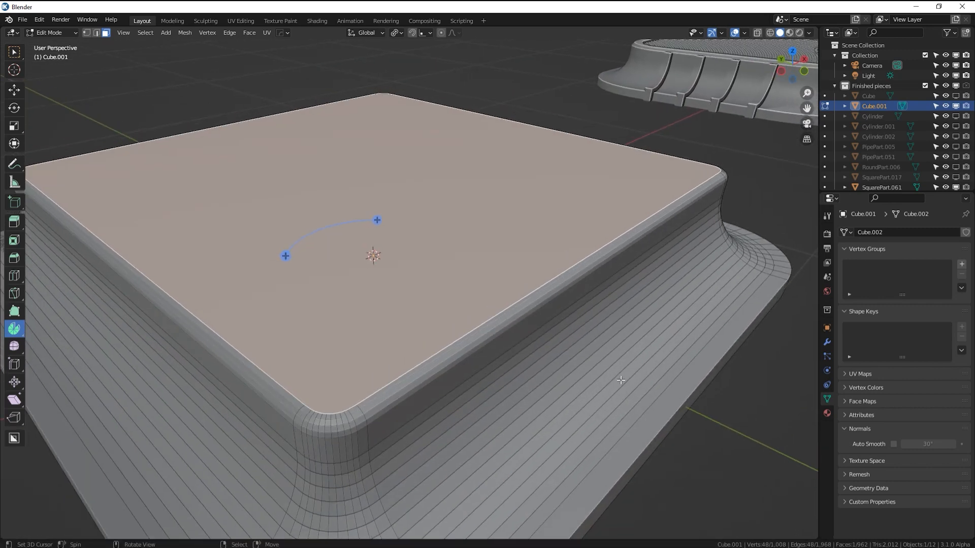
pyautogui.press('i')
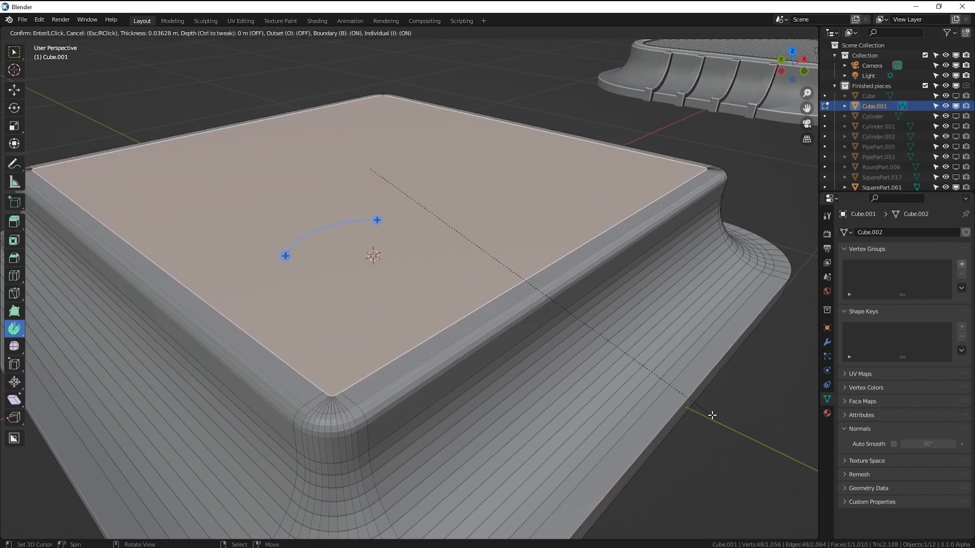
pyautogui.click(712, 416)
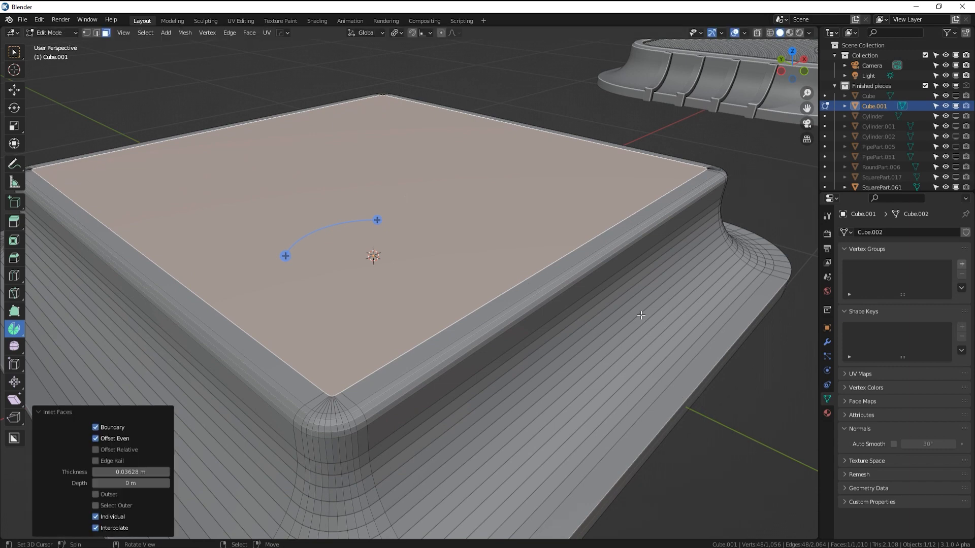
pyautogui.press('e')
pyautogui.click(638, 363)
# Add a 2 m cube at the world origin within the same mesh and scale it uniformly to about 0.11
pyautogui.scroll(-3, 564, 230)
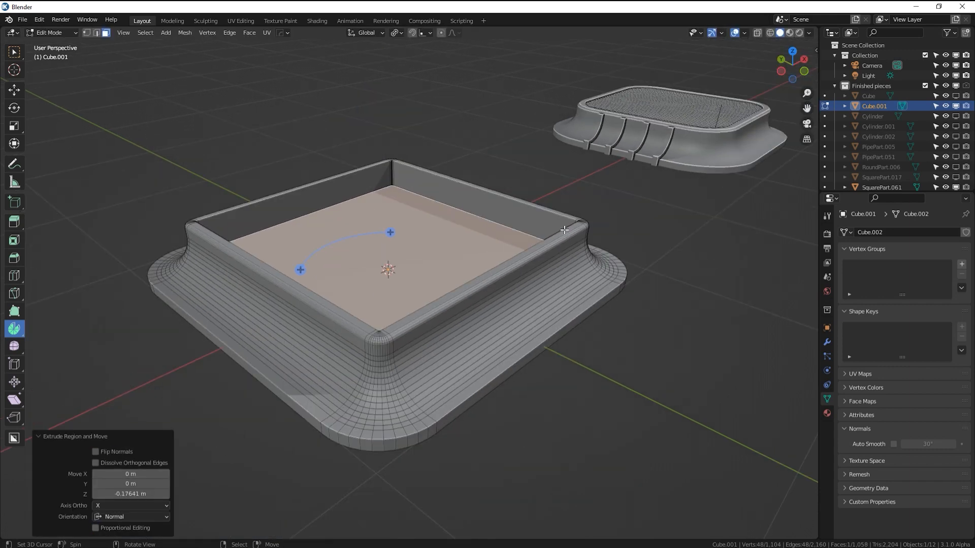
pyautogui.scroll(-3, 564, 230)
pyautogui.moveTo(564, 230); pyautogui.dragTo(596, 182, button='middle')
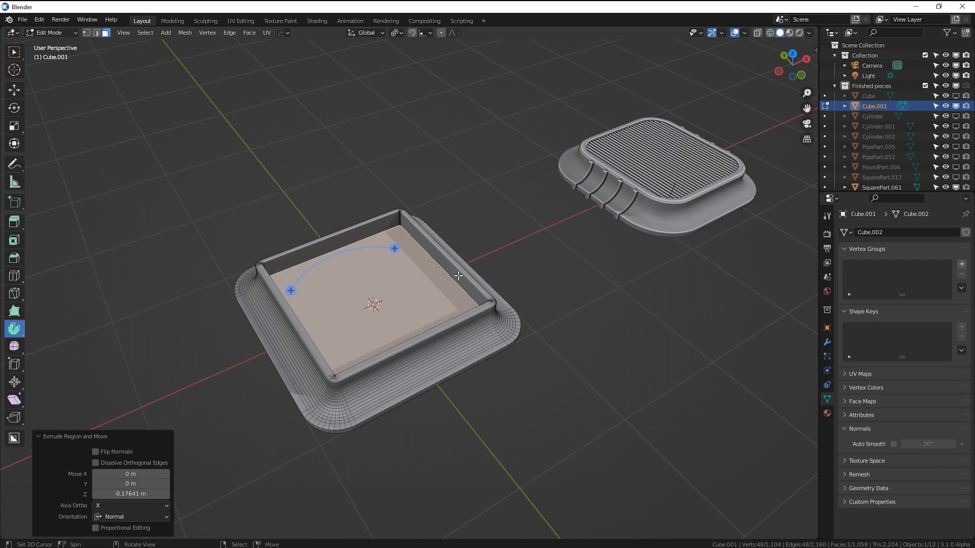
pyautogui.scroll(4, 459, 268)
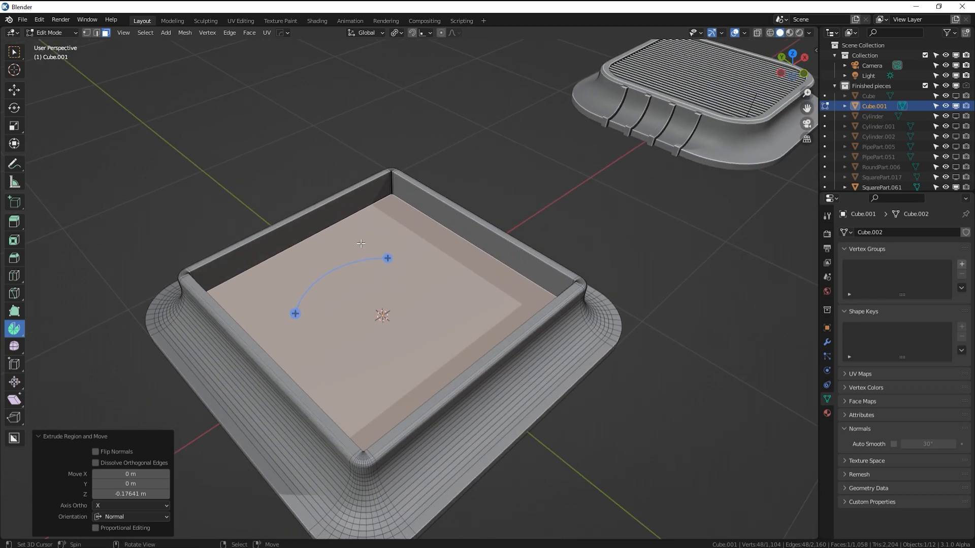
pyautogui.hotkey('shift', 'a')
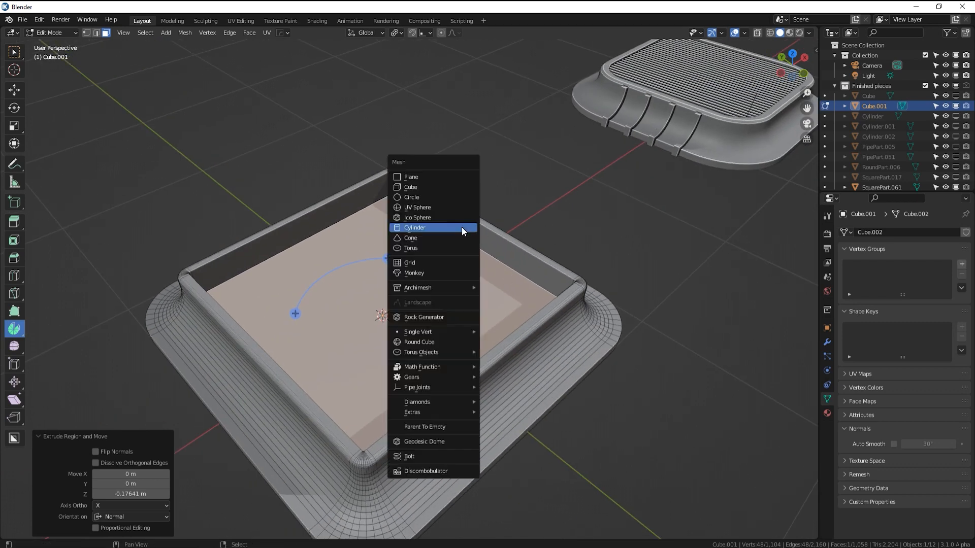
pyautogui.click(441, 189)
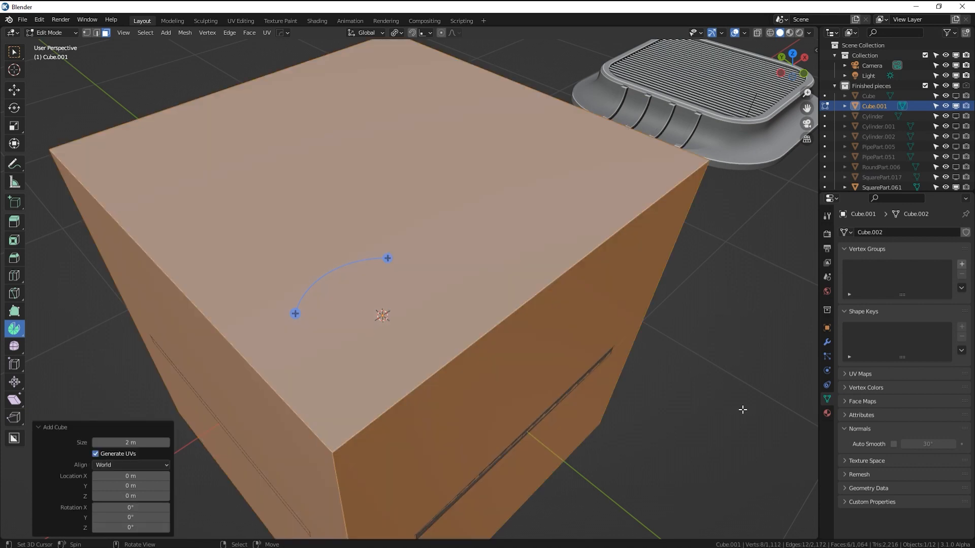
pyautogui.press('s')
pyautogui.click(422, 305)
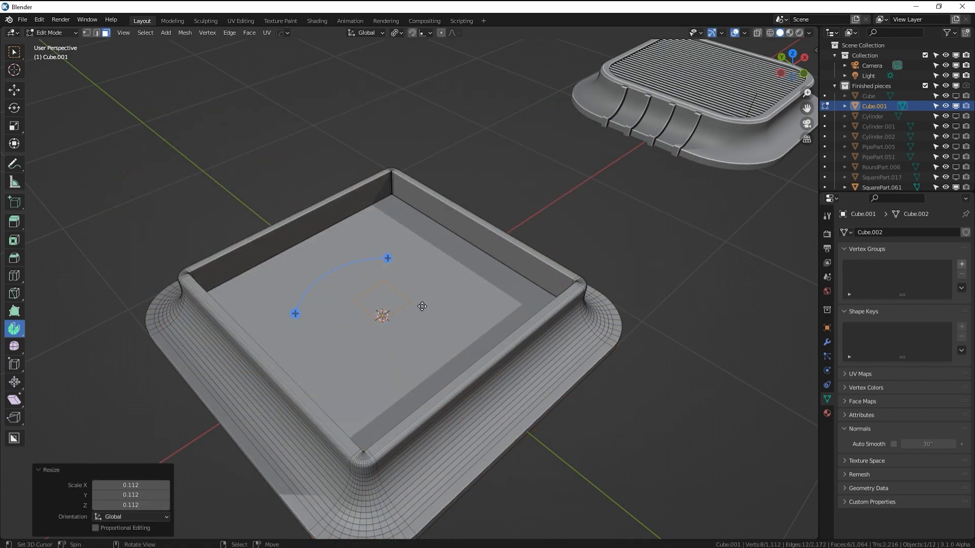
# Raise the small cube about 0.25 m along Z and shrink it further into a tiny cube above the recess floor
pyautogui.press('g')
pyautogui.press('z')
pyautogui.click(426, 274)
pyautogui.press('s')
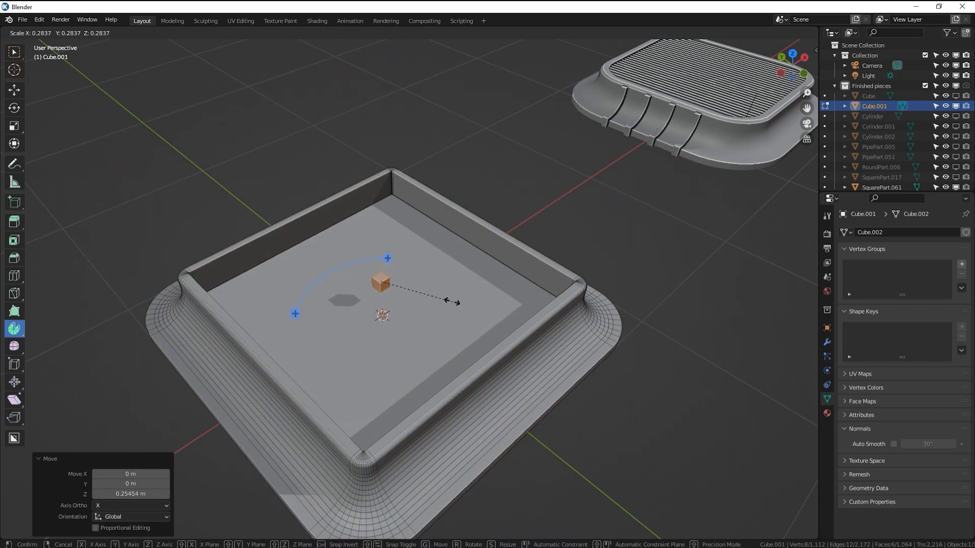
pyautogui.click(414, 287)
# Stretch the tiny cube along X by a factor of about 57.3 into a bar spanning the recess
pyautogui.press('s')
pyautogui.press('x')
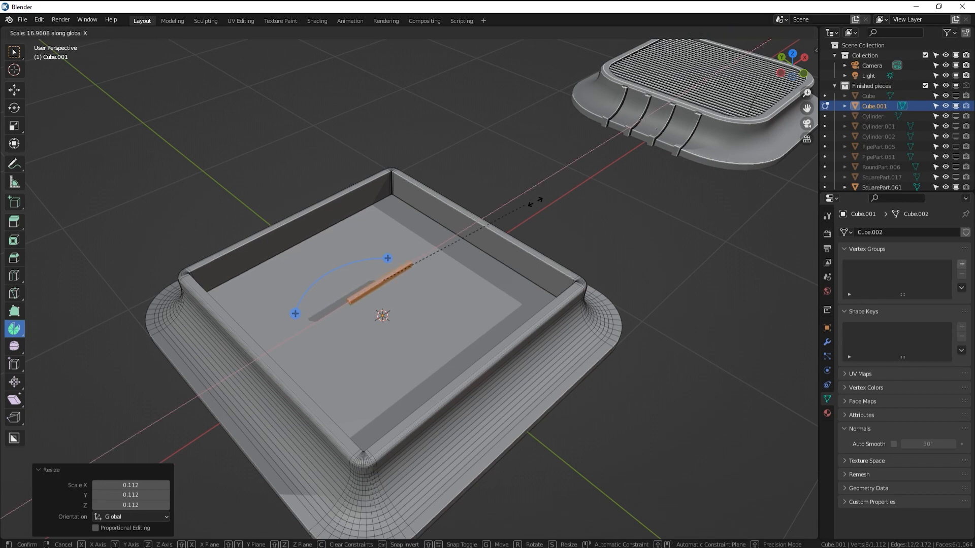
pyautogui.click(79, 98)
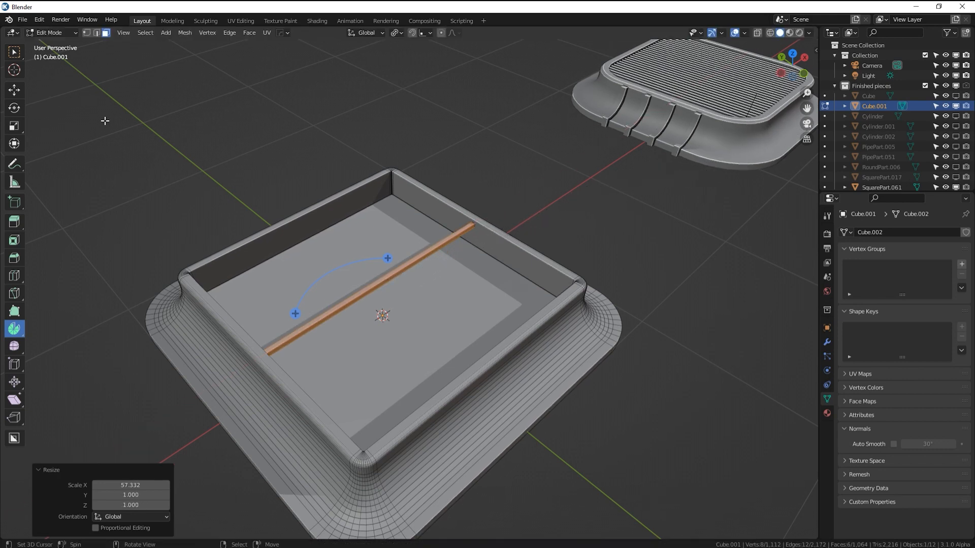
# Shape the bar into a thin upright slat by heightening it along Z, lowering it about 0.05 m and scaling Y to 0.59
pyautogui.moveTo(396, 272); pyautogui.dragTo(403, 233, button='middle')
pyautogui.press('s')
pyautogui.press('z')
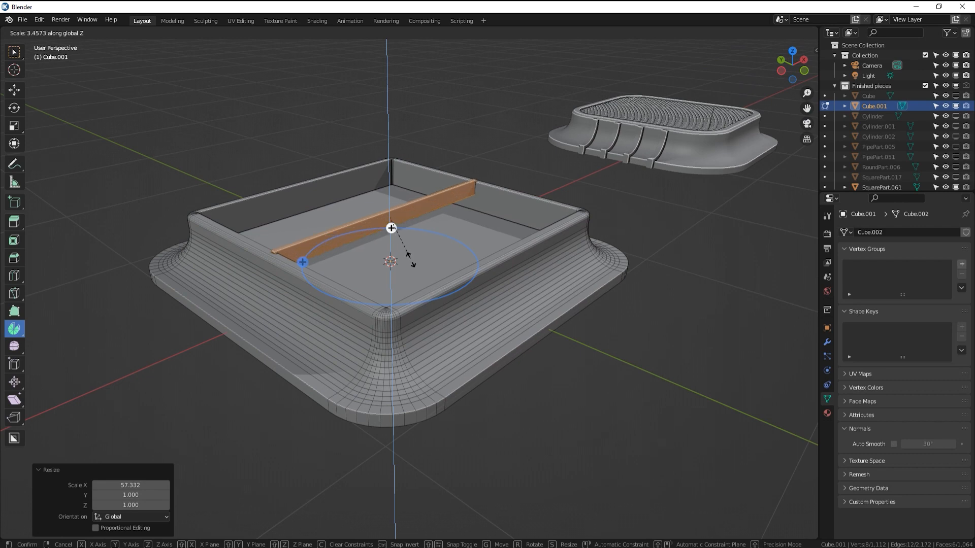
pyautogui.click(420, 276)
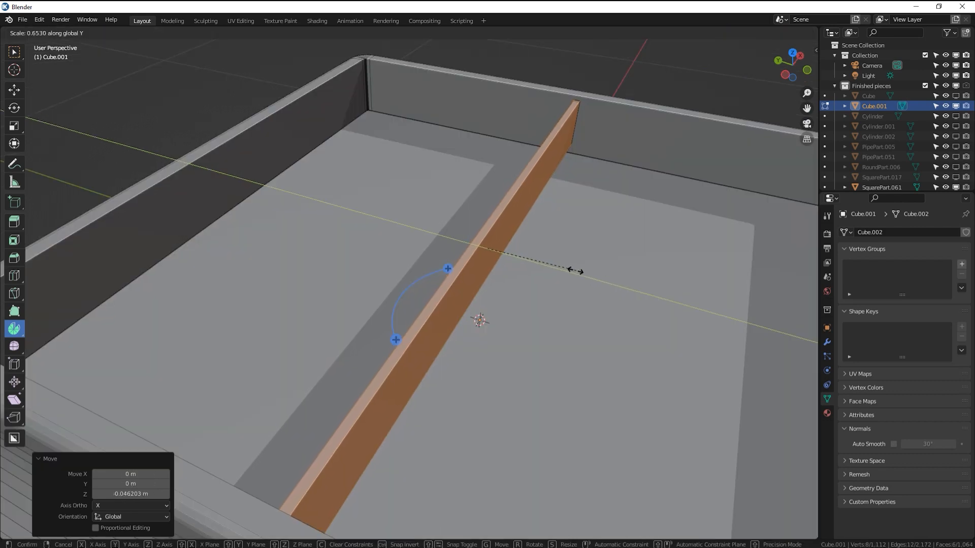
pyautogui.click(567, 270)
# Move the slat about 0.67 m along Y in the top view to sit beside the recess's edge
pyautogui.moveTo(565, 263); pyautogui.dragTo(556, 256, button='middle')
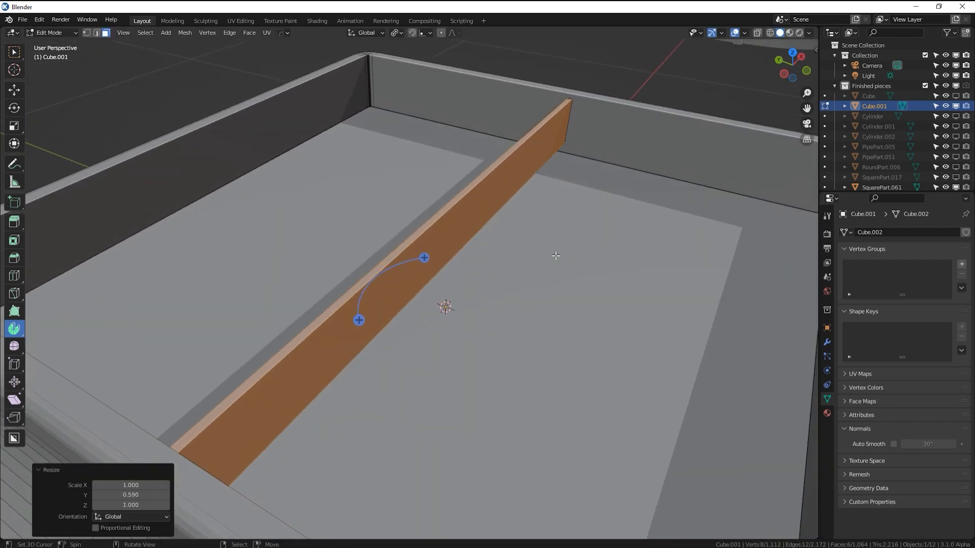
pyautogui.press('KP_7')
pyautogui.keyDown('shift'); pyautogui.moveTo(366, 399); pyautogui.dragTo(512, 266, button='middle'); pyautogui.keyUp('shift')
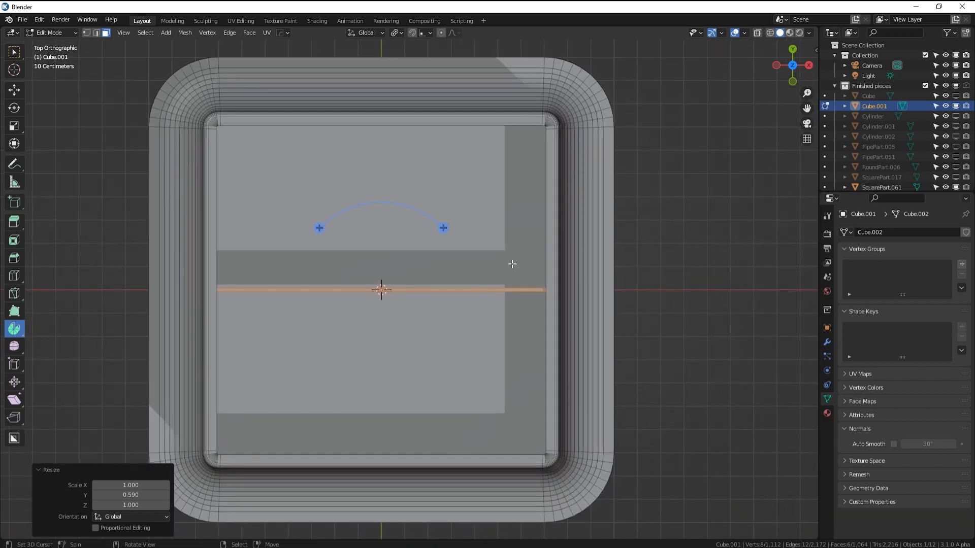
pyautogui.press('g')
pyautogui.press('y')
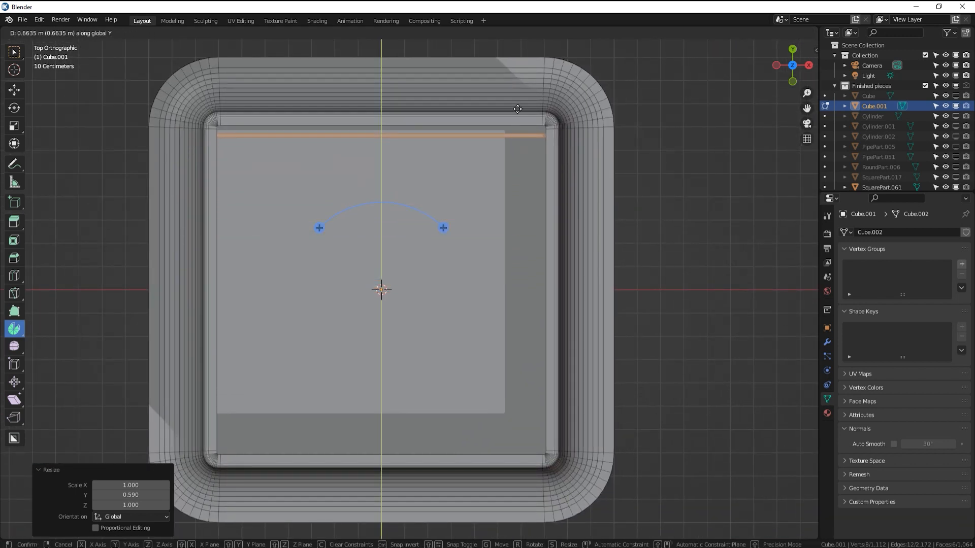
pyautogui.click(524, 154)
# Duplicate the slat and offset the copy about -0.028 m along Y
pyautogui.press('g')
pyautogui.press('x')
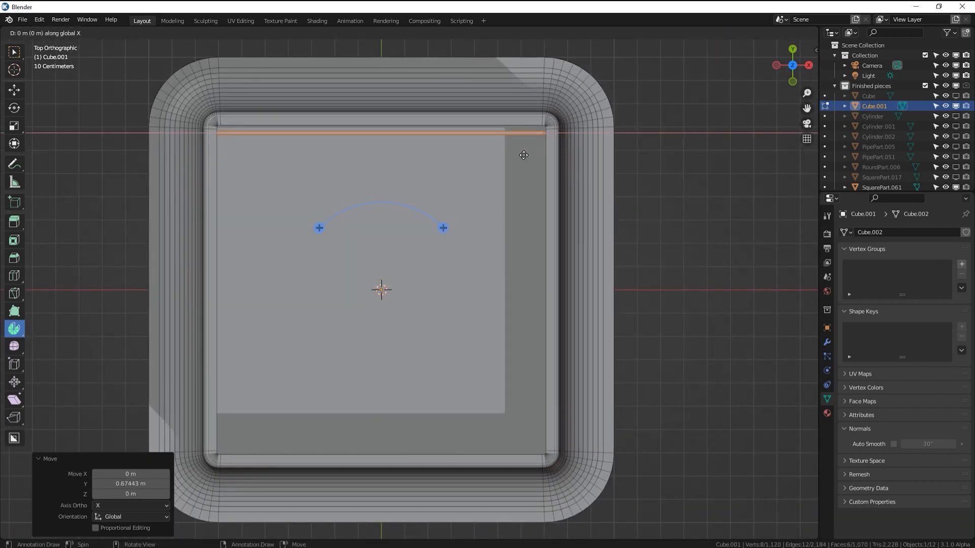
pyautogui.press('y')
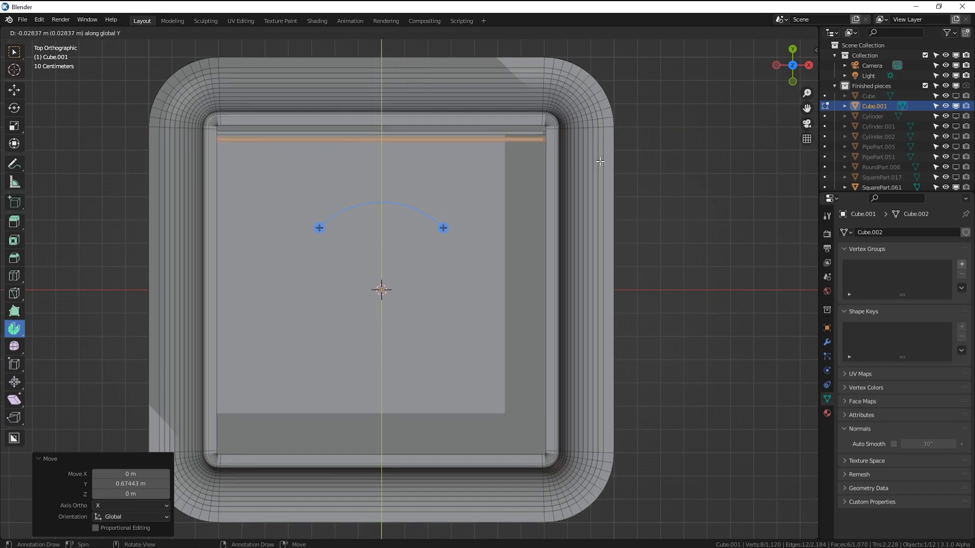
pyautogui.click(600, 161)
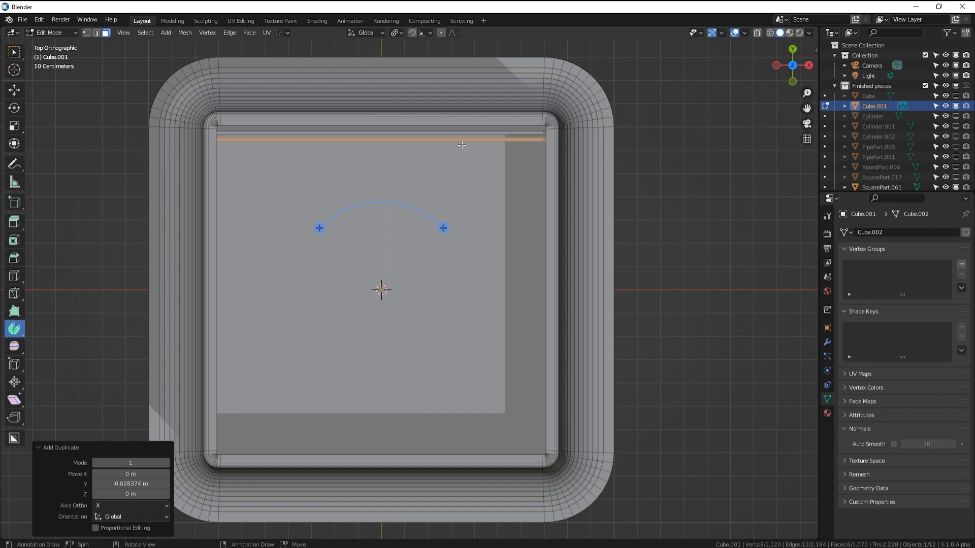
# Repeat the slat duplication at the same spacing until the slats fill the whole recess
pyautogui.moveTo(459, 181); pyautogui.dragTo(475, 206, button='middle')
pyautogui.hotkey('shift', 'r')
pyautogui.hotkey('shift', 'r')
pyautogui.hotkey('shift', 'r')
pyautogui.hotkey('shift', 'r')
pyautogui.hotkey('shift', 'r')
pyautogui.hotkey('shift', 'r')
pyautogui.hotkey('shift', 'r')
pyautogui.hotkey('shift', 'r')
pyautogui.hotkey('shift', 'r')
pyautogui.hotkey('shift', 'r')
pyautogui.hotkey('shift', 'r')
pyautogui.hotkey('shift', 'r')
pyautogui.hotkey('shift', 'r')
pyautogui.hotkey('shift', 'r')
pyautogui.hotkey('shift', 'r')
pyautogui.hotkey('shift', 'r')
pyautogui.hotkey('shift', 'r')
pyautogui.hotkey('shift', 'r')
pyautogui.hotkey('shift', 'r')
pyautogui.hotkey('shift', 'r')
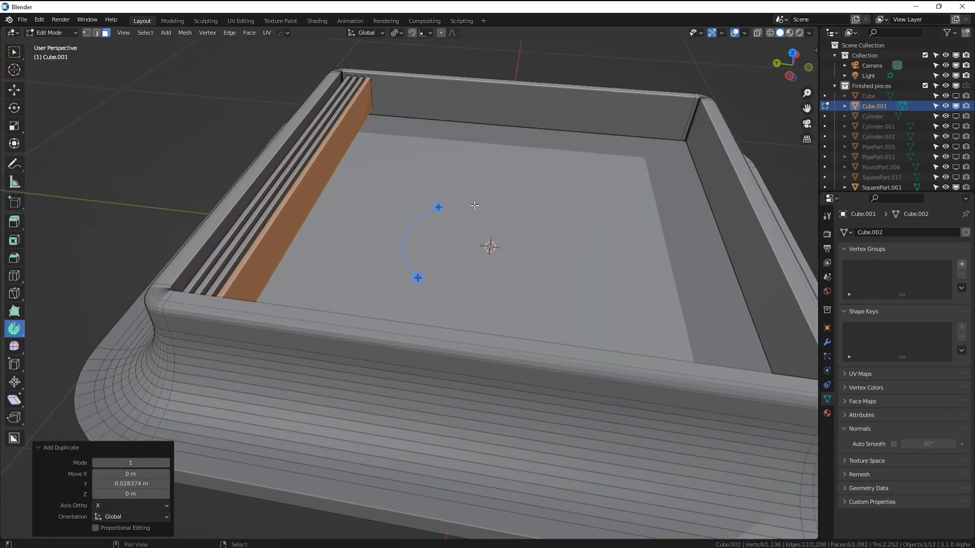
pyautogui.hotkey('shift', 'r')
pyautogui.hotkey('shift', 'r')
pyautogui.hotkey('shift', 'r')
pyautogui.hotkey('shift', 'r')
pyautogui.hotkey('shift', 'r')
pyautogui.hotkey('shift', 'r')
pyautogui.hotkey('shift', 'r')
pyautogui.hotkey('shift', 'r')
pyautogui.hotkey('shift', 'r')
pyautogui.hotkey('shift', 'r')
pyautogui.hotkey('shift', 'r')
pyautogui.hotkey('shift', 'r')
pyautogui.hotkey('shift', 'r')
pyautogui.hotkey('shift', 'r')
pyautogui.hotkey('shift', 'r')
pyautogui.hotkey('shift', 'r')
pyautogui.hotkey('shift', 'r')
pyautogui.hotkey('shift', 'r')
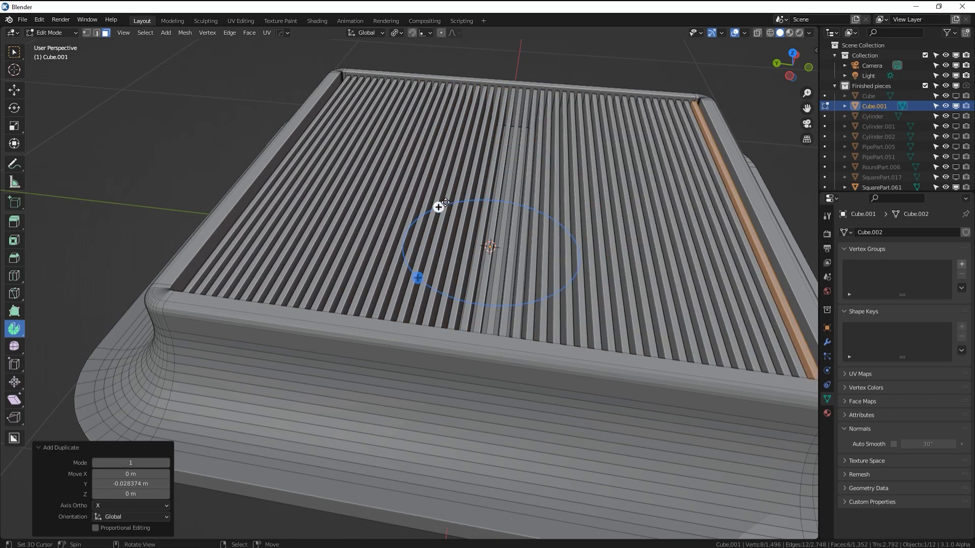
# Inspect the filled slatted recess from several angles and distances, in both Object Mode and Edit Mode
pyautogui.moveTo(538, 198); pyautogui.dragTo(505, 192, button='middle')
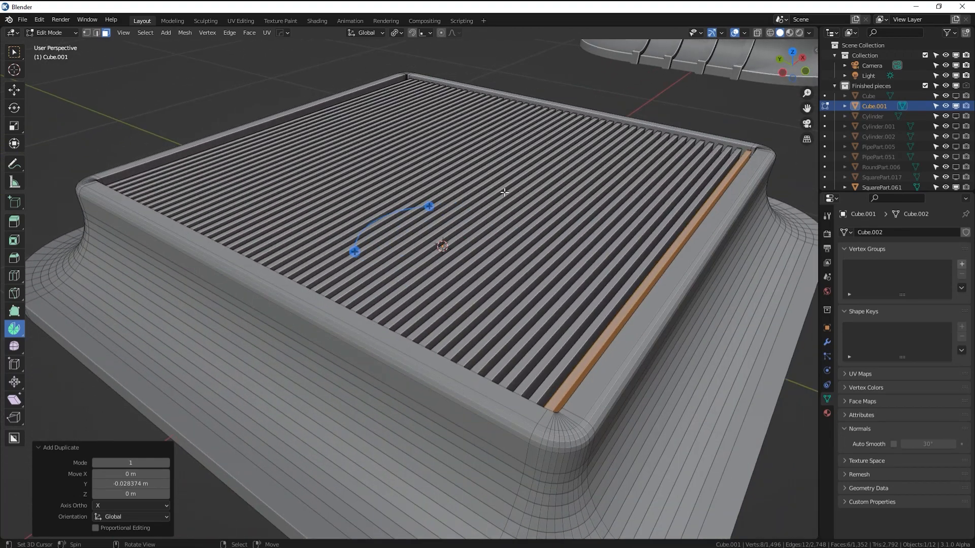
pyautogui.scroll(-6, 447, 220)
pyautogui.press('Tab')
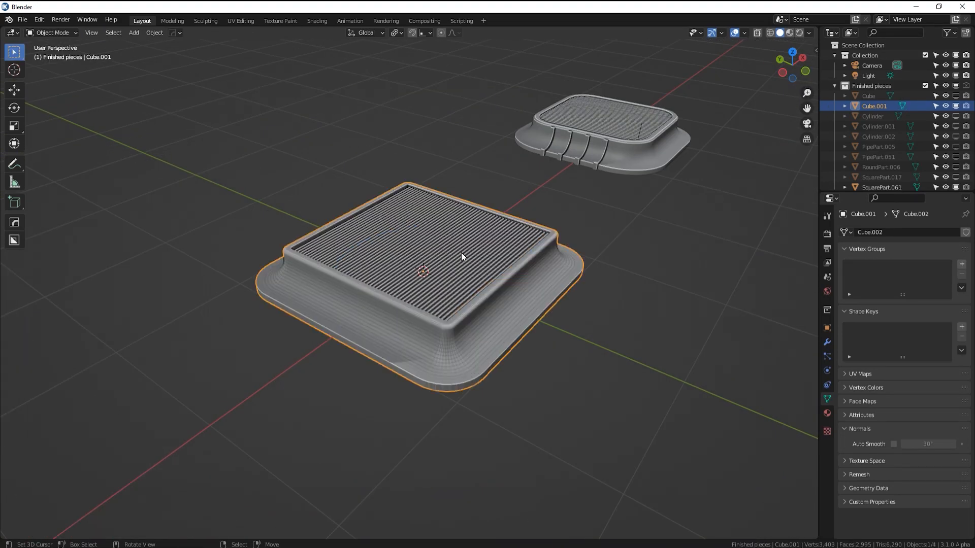
pyautogui.scroll(2, 426, 251)
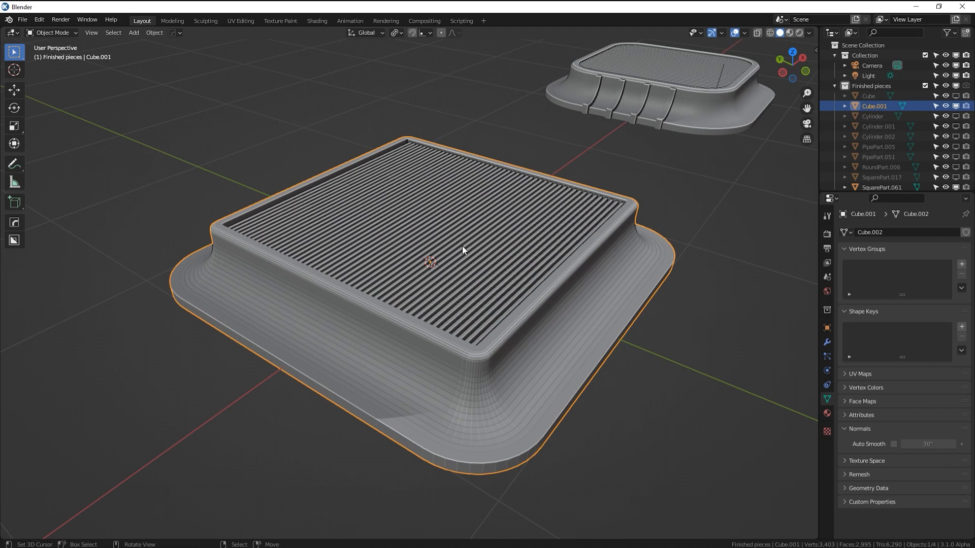
pyautogui.scroll(2, 417, 245)
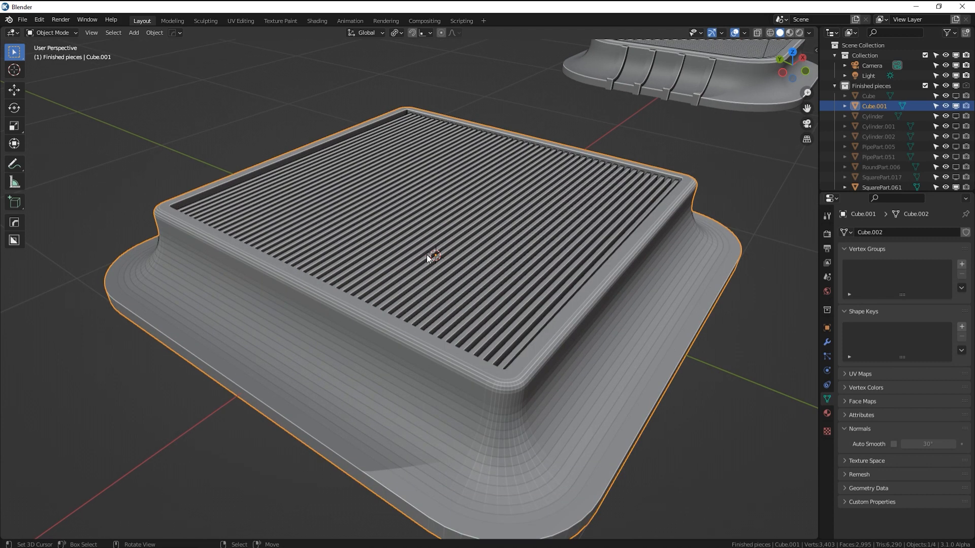
pyautogui.moveTo(428, 253); pyautogui.dragTo(405, 263, button='middle')
pyautogui.press('Tab')
pyautogui.moveTo(364, 289); pyautogui.dragTo(405, 283, button='middle')
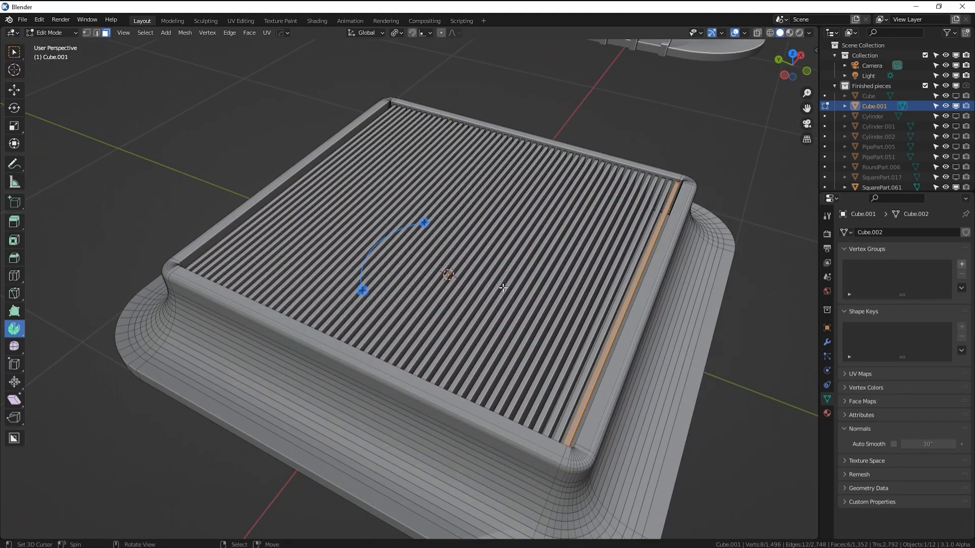
# Select all the slats in the recess with Circle Select and extend the selection to their linked geometry
pyautogui.press('c')
pyautogui.press('Escape')
pyautogui.moveTo(374, 235); pyautogui.dragTo(365, 231, button='middle')
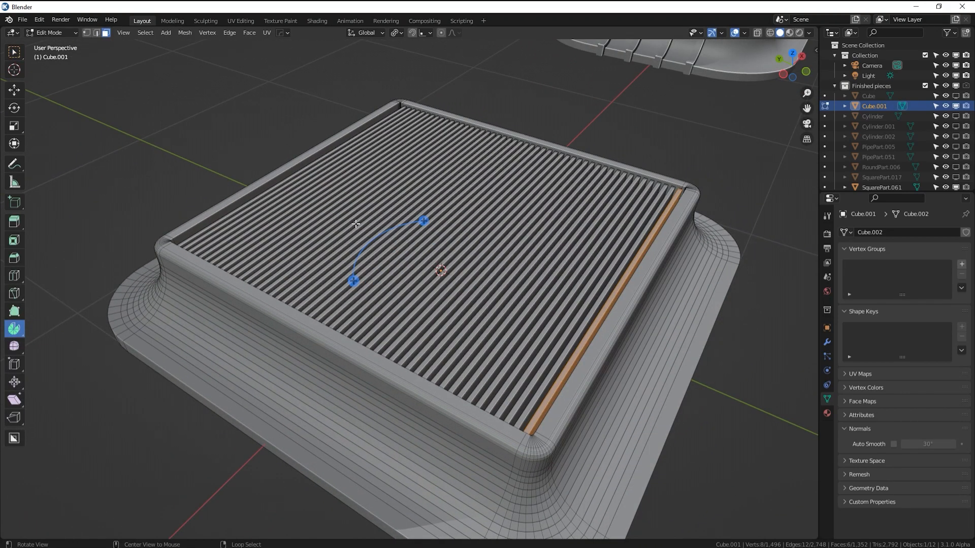
pyautogui.hotkey('alt', 'a')
pyautogui.press('c')
pyautogui.moveTo(550, 348)
pyautogui.mouseDown()
pyautogui.moveTo(557, 358)
pyautogui.moveTo(538, 325)
pyautogui.moveTo(457, 243)
pyautogui.moveTo(330, 213)
pyautogui.moveTo(265, 228)
pyautogui.moveTo(255, 220)
pyautogui.mouseUp()
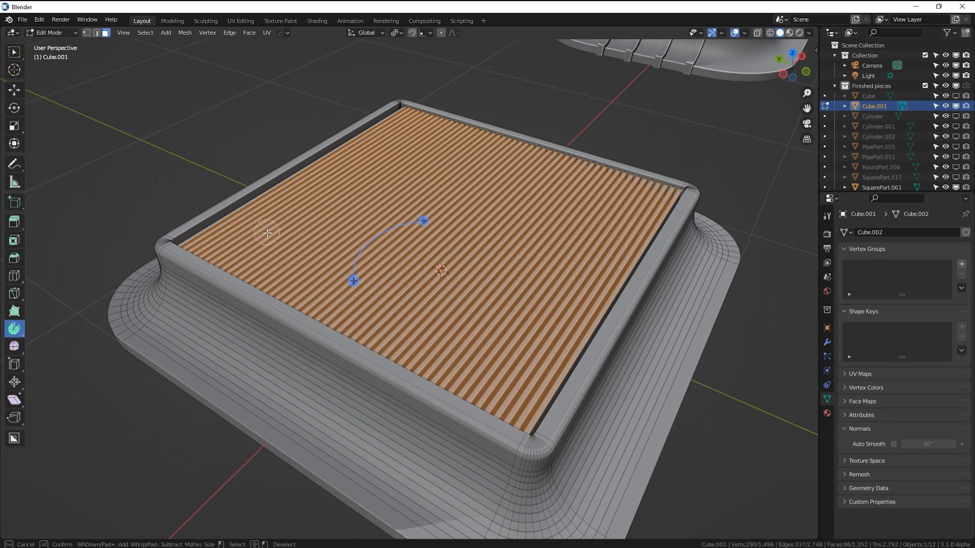
pyautogui.press('Escape')
pyautogui.hotkey('ctrl', 'l')
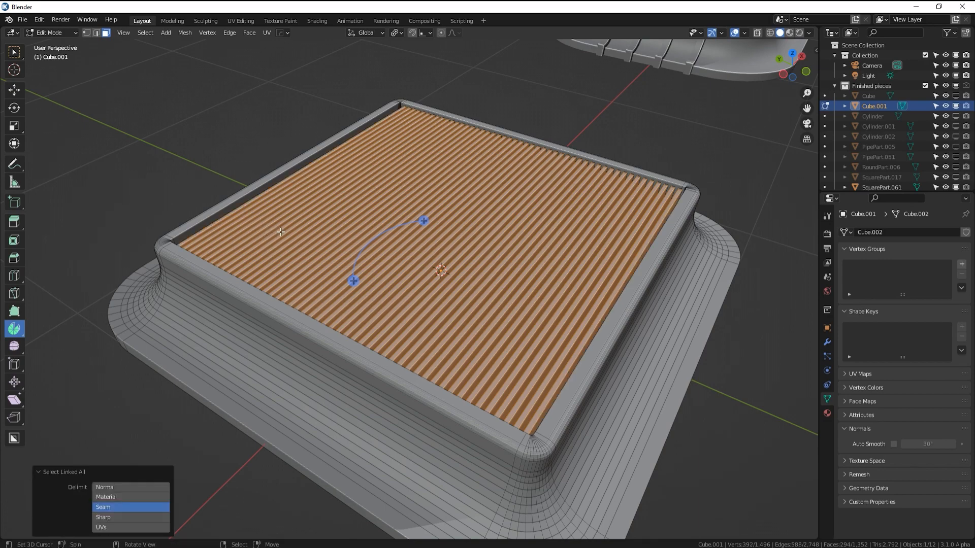
# Duplicate the selected slats in place in the top view
pyautogui.moveTo(281, 232); pyautogui.dragTo(452, 250, button='middle')
pyautogui.press('KP_7')
pyautogui.scroll(1, 452, 250)
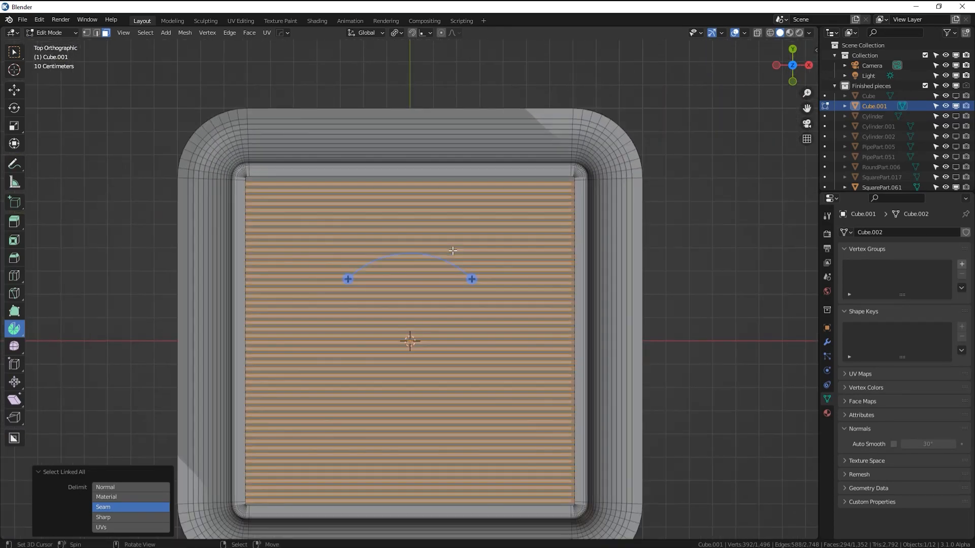
pyautogui.hotkey('shift', 'd')
pyautogui.press('Escape')
pyautogui.write('r')
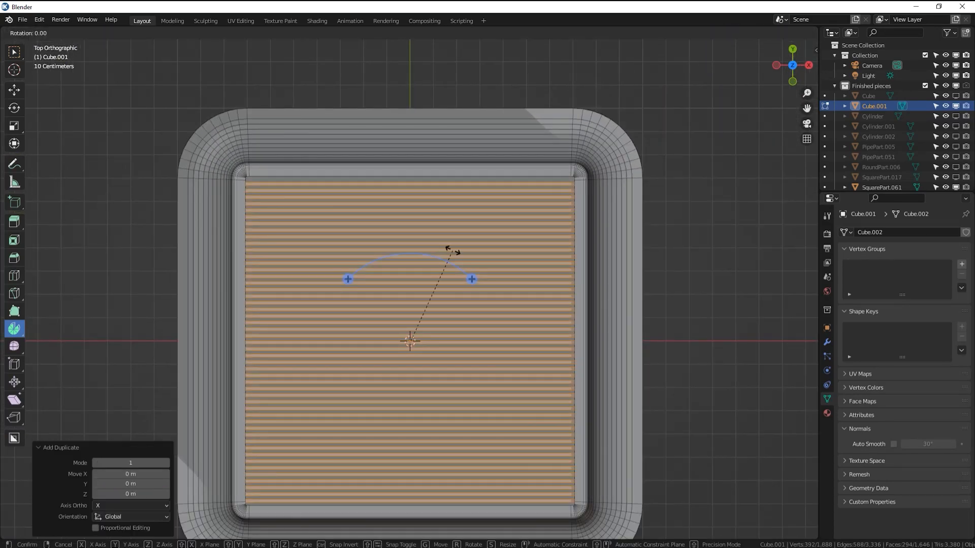
pyautogui.write('y90')
pyautogui.press('Escape')
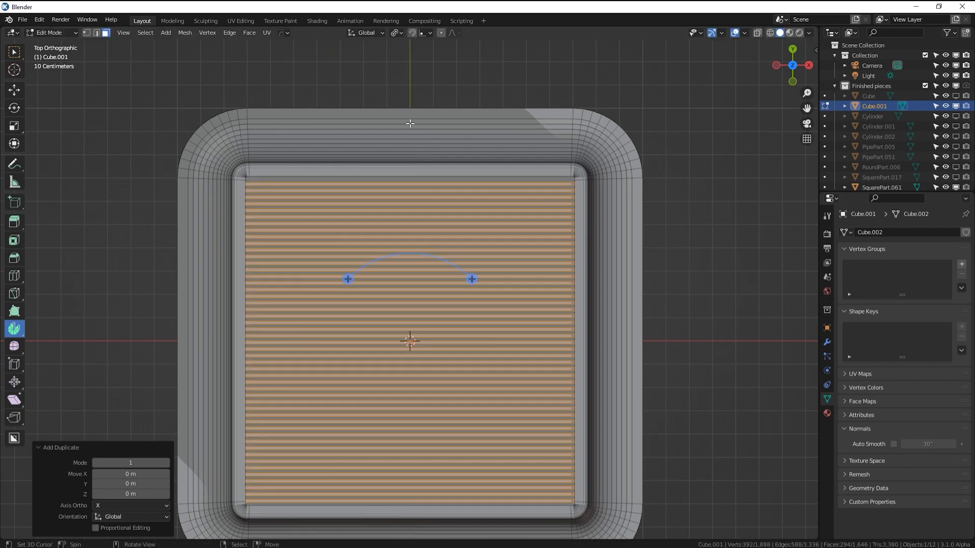
# Set the transform pivot to Median Point and rotate the duplicated slats 90° about Z to cross the originals
pyautogui.click(397, 34)
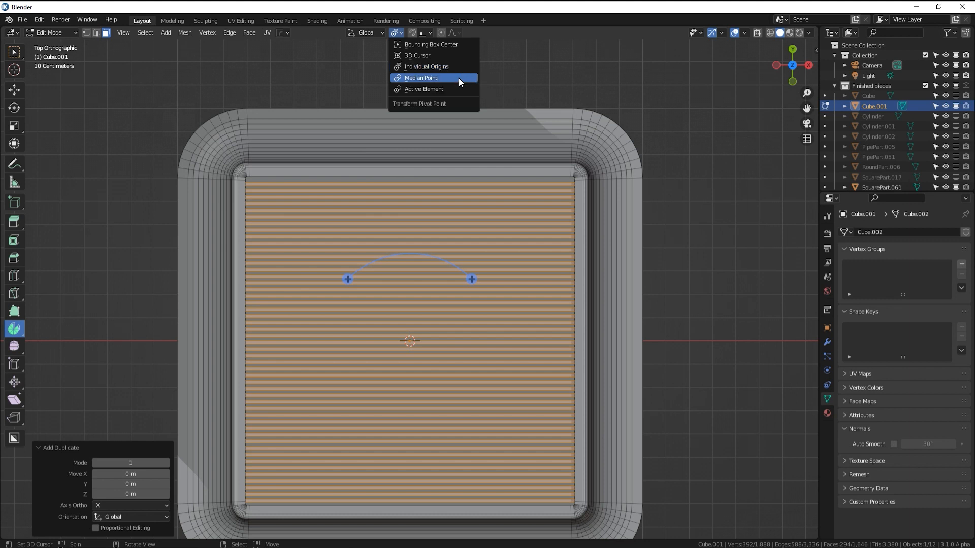
pyautogui.click(443, 77)
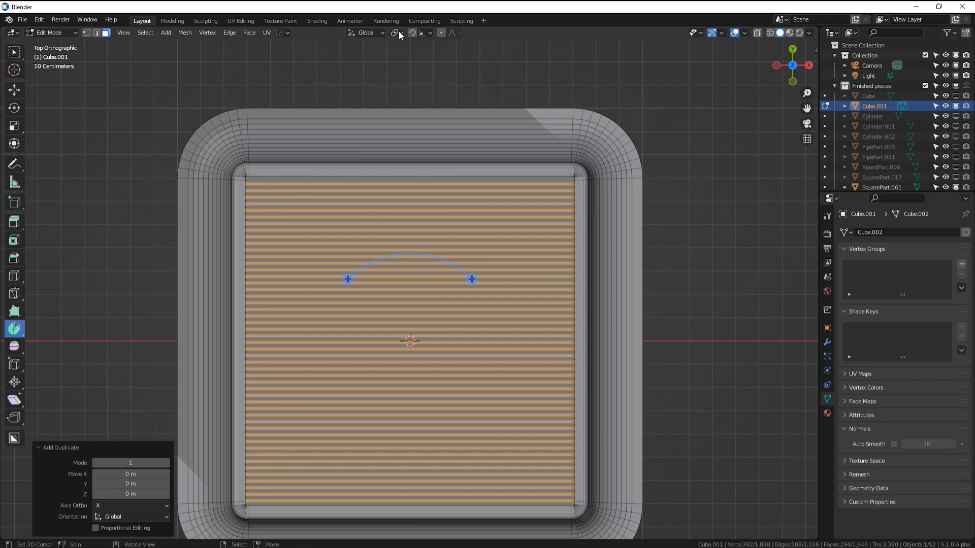
pyautogui.click(398, 32)
pyautogui.click(420, 78)
pyautogui.write('r')
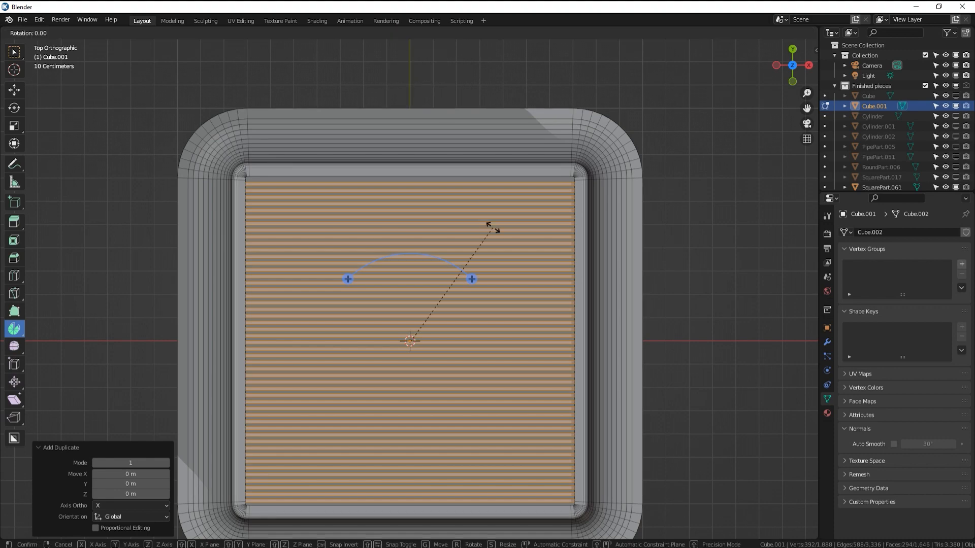
pyautogui.write('90')
pyautogui.press('Return')
# Lower the crossing slats about 0.007 m along Z so they sit beneath the original slats
pyautogui.moveTo(499, 223); pyautogui.dragTo(545, 158, button='middle')
pyautogui.scroll(8, 545, 158)
pyautogui.scroll(-5, 532, 166)
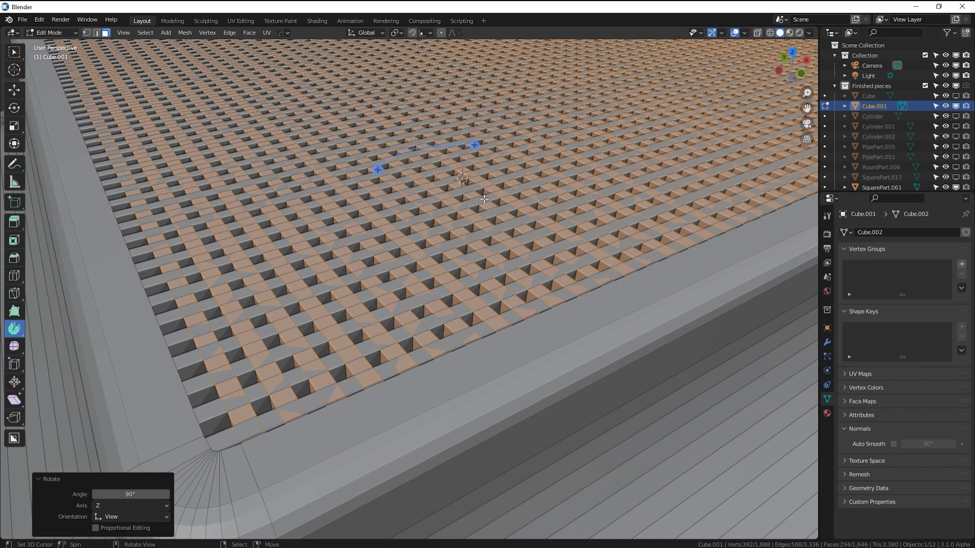
pyautogui.press('g')
pyautogui.press('z')
pyautogui.click(487, 202)
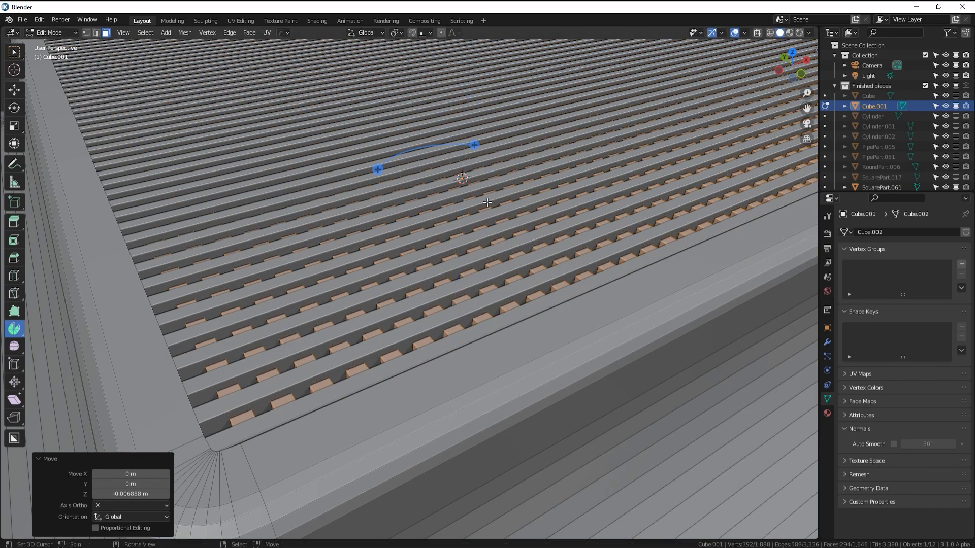
# Examine the SquarePart.061 reference and its curved side ribs, comparing them with the modelled piece's flared side
pyautogui.press('Tab')
pyautogui.moveTo(487, 203); pyautogui.dragTo(525, 234, button='middle')
pyautogui.scroll(-5, 508, 224)
pyautogui.moveTo(518, 227); pyautogui.dragTo(256, 367, button='middle')
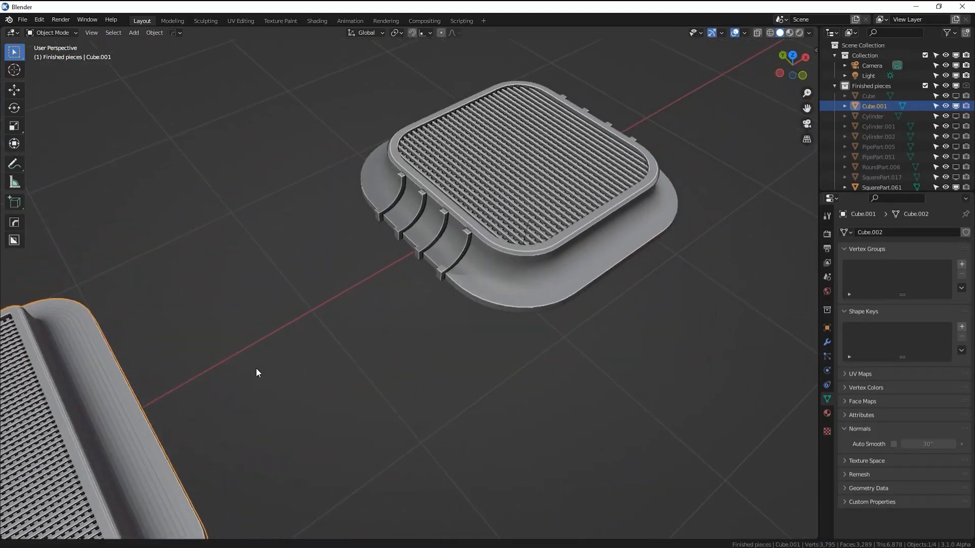
pyautogui.moveTo(485, 260); pyautogui.dragTo(456, 280, button='middle')
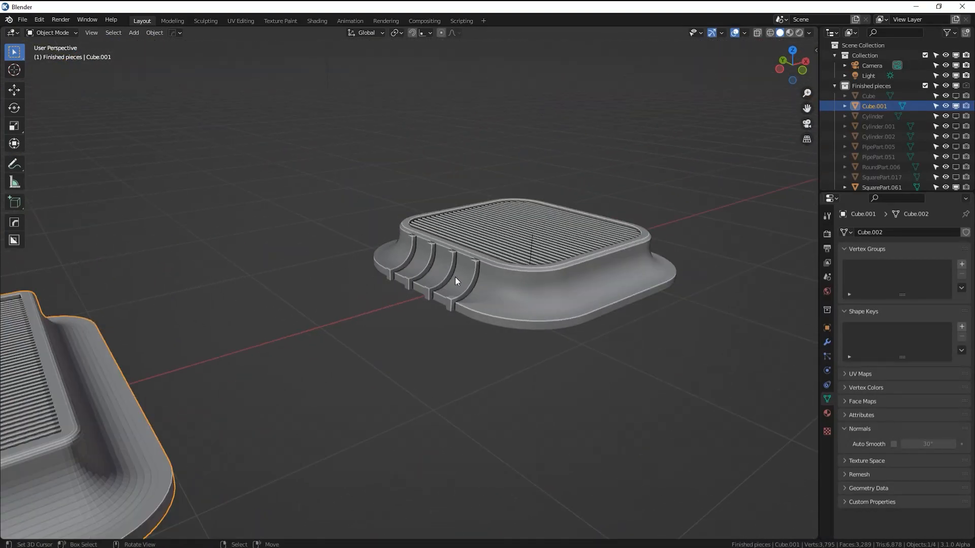
pyautogui.keyDown('shift'); pyautogui.moveTo(292, 315); pyautogui.dragTo(685, 194, button='middle'); pyautogui.keyUp('shift')
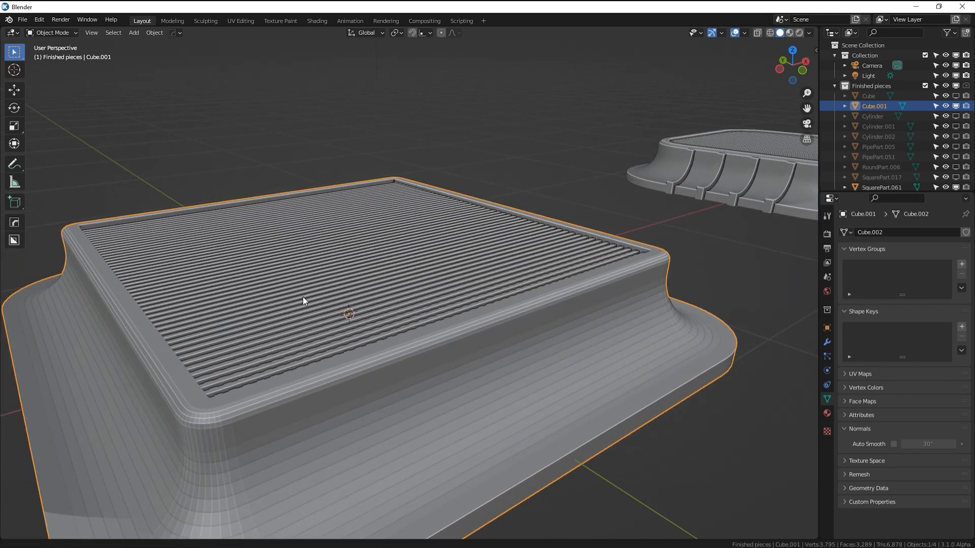
pyautogui.moveTo(198, 325)
pyautogui.keyDown('shift'); pyautogui.mouseDown(button='middle')
pyautogui.moveTo(401, 290)
pyautogui.moveTo(425, 294)
pyautogui.mouseUp(button='middle'); pyautogui.keyUp('shift')
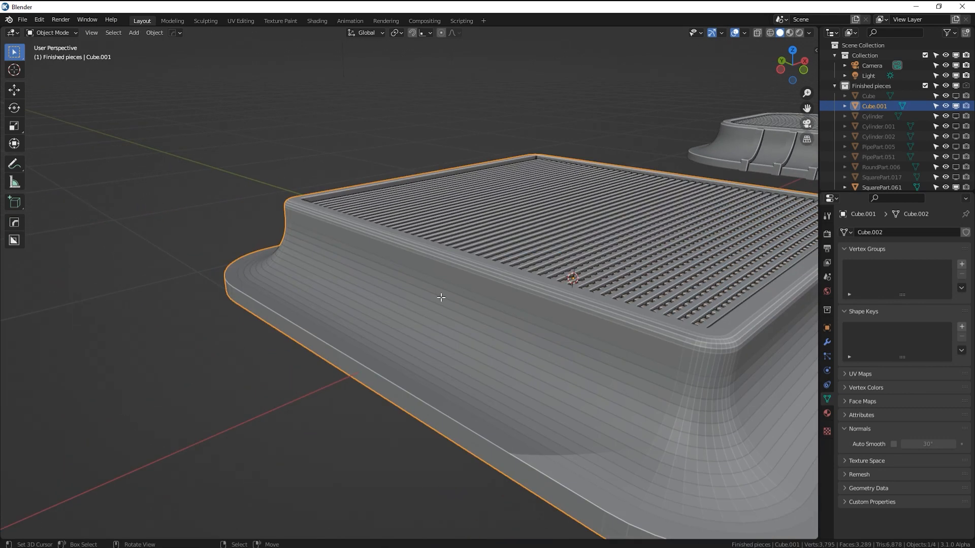
# Add three evenly spaced vertical loop cuts across one flared side of the piece
pyautogui.press('Tab')
pyautogui.hotkey('ctrl', 'r')
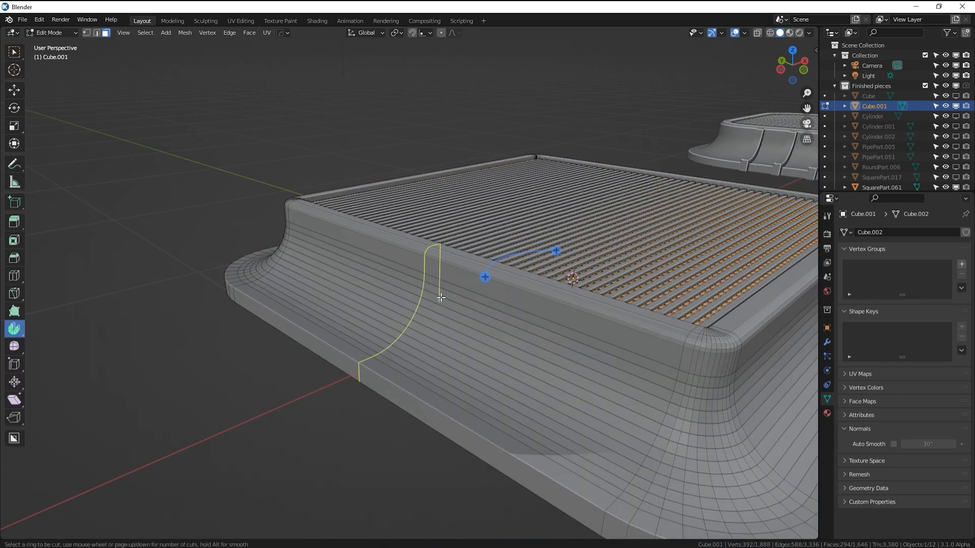
pyautogui.press('3')
pyautogui.click(441, 298)
pyautogui.rightClick(441, 297)
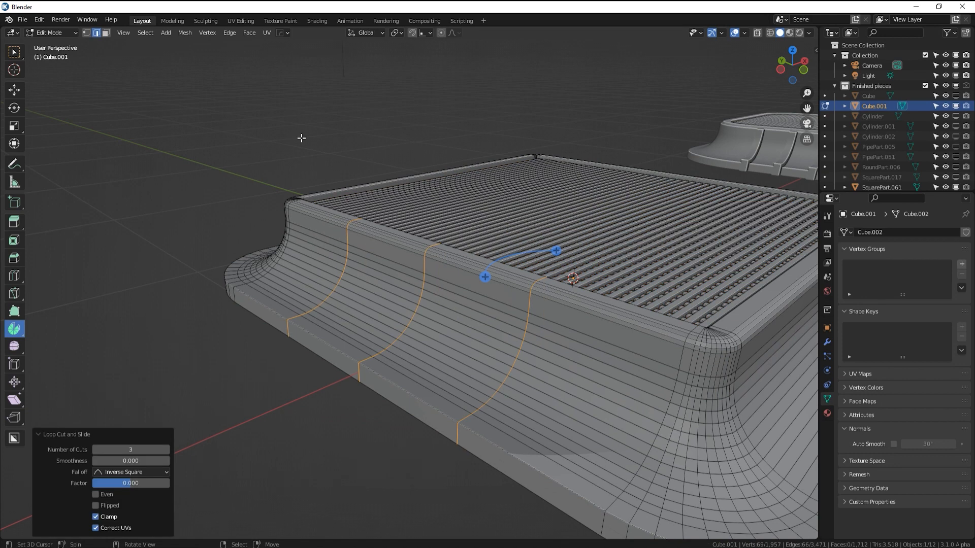
# Select the curved part of each of the three loop cuts between rim and base edge, and bevel them into narrow strips
pyautogui.click(344, 240)
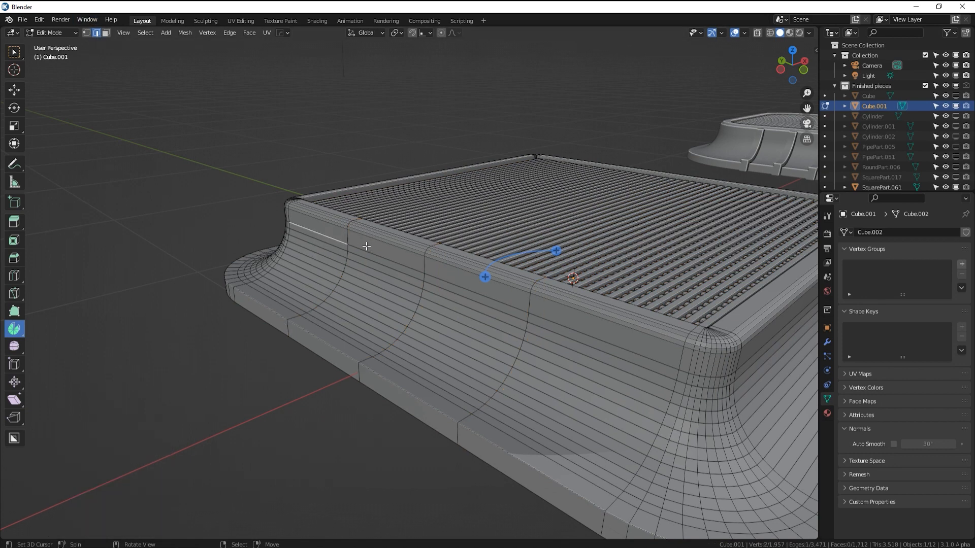
pyautogui.keyDown('ctrl'); pyautogui.click(297, 317); pyautogui.keyUp('ctrl')
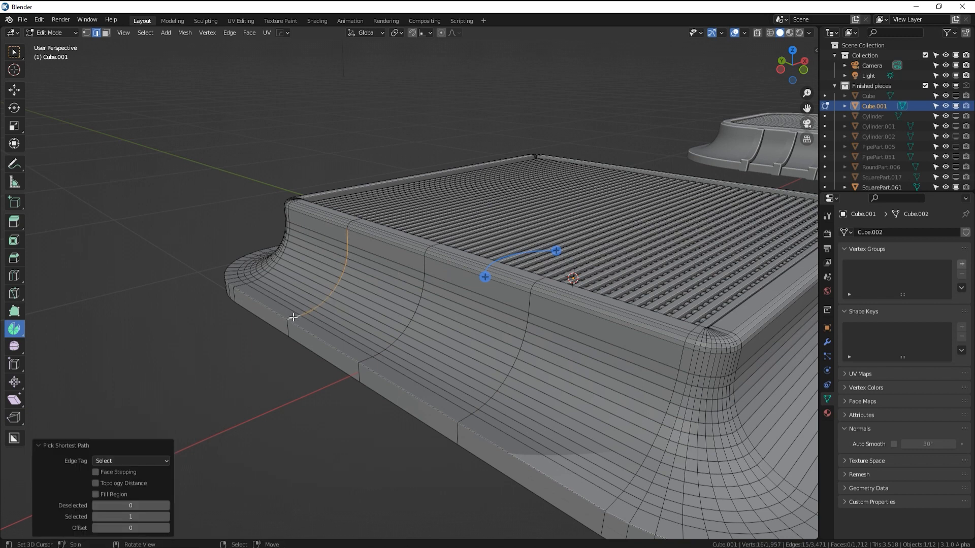
pyautogui.keyDown('shift'); pyautogui.click(426, 262); pyautogui.keyUp('shift')
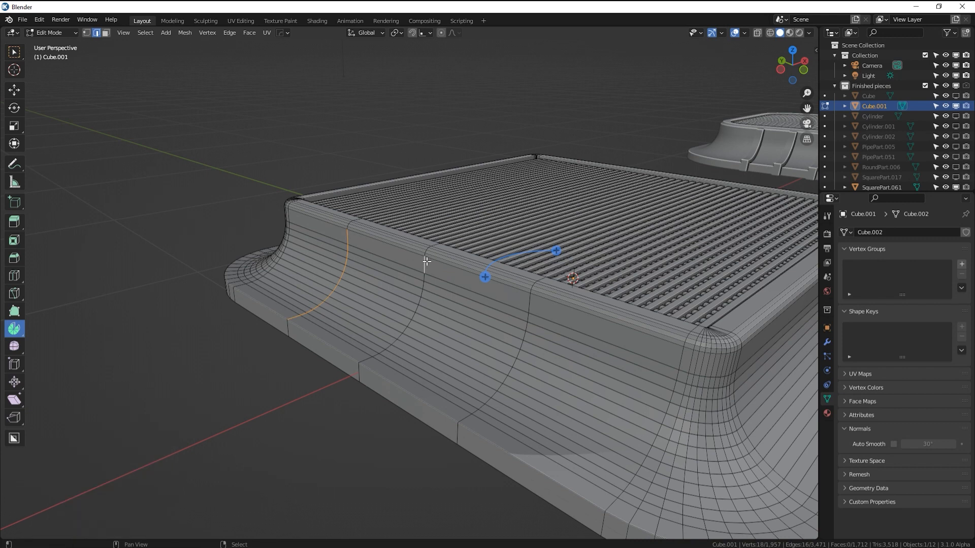
pyautogui.keyDown('ctrl'); pyautogui.click(365, 359); pyautogui.keyUp('ctrl')
pyautogui.keyDown('shift'); pyautogui.click(530, 300); pyautogui.keyUp('shift')
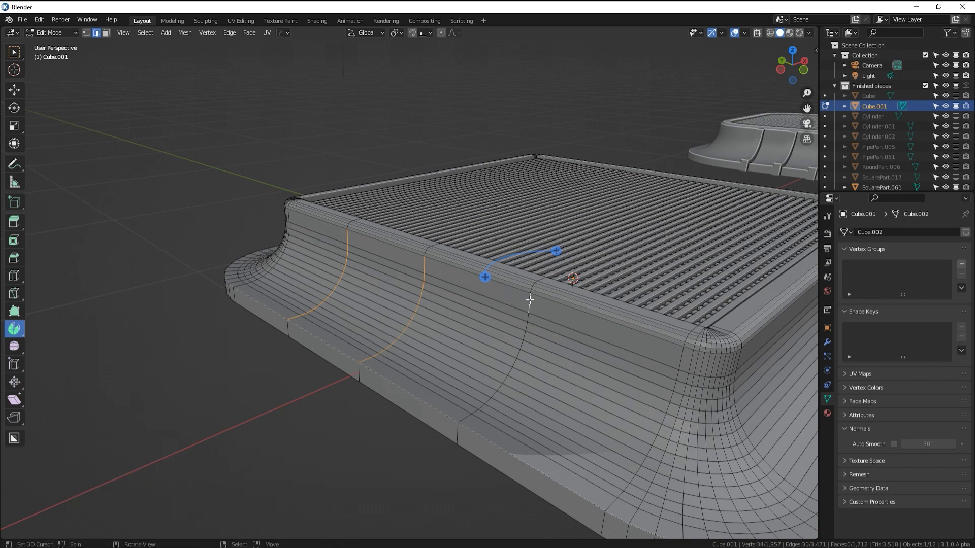
pyautogui.keyDown('ctrl'); pyautogui.click(467, 421); pyautogui.keyUp('ctrl')
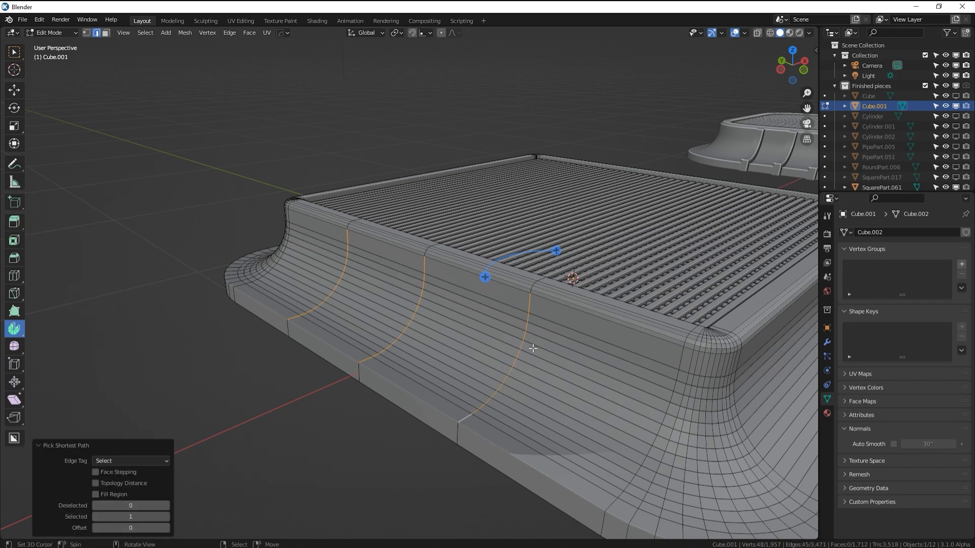
pyautogui.hotkey('ctrl', 'b')
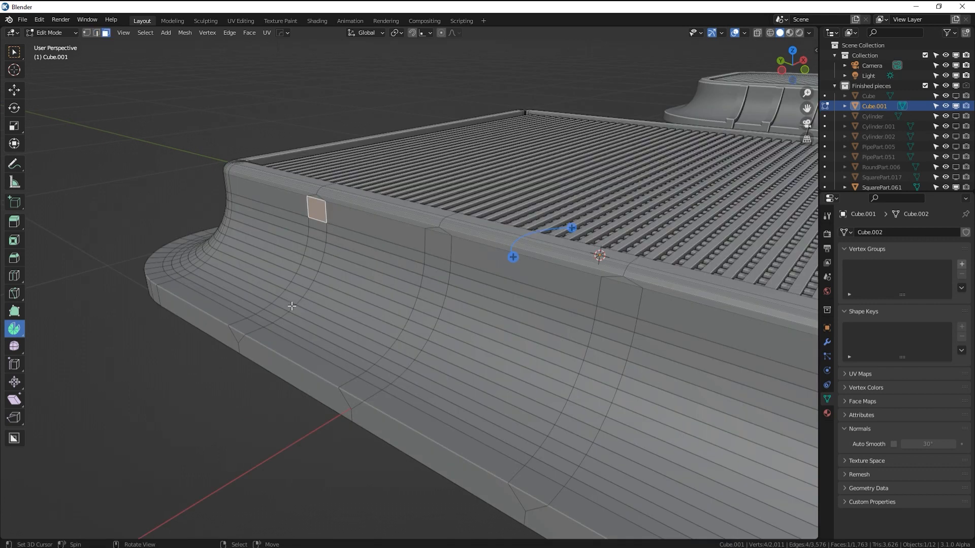
# Select the three curved face strips on the flared side and extrude them outward about 0.024 m as ribs
pyautogui.keyDown('ctrl'); pyautogui.click(248, 328); pyautogui.keyUp('ctrl')
pyautogui.keyDown('shift'); pyautogui.click(445, 247); pyautogui.keyUp('shift')
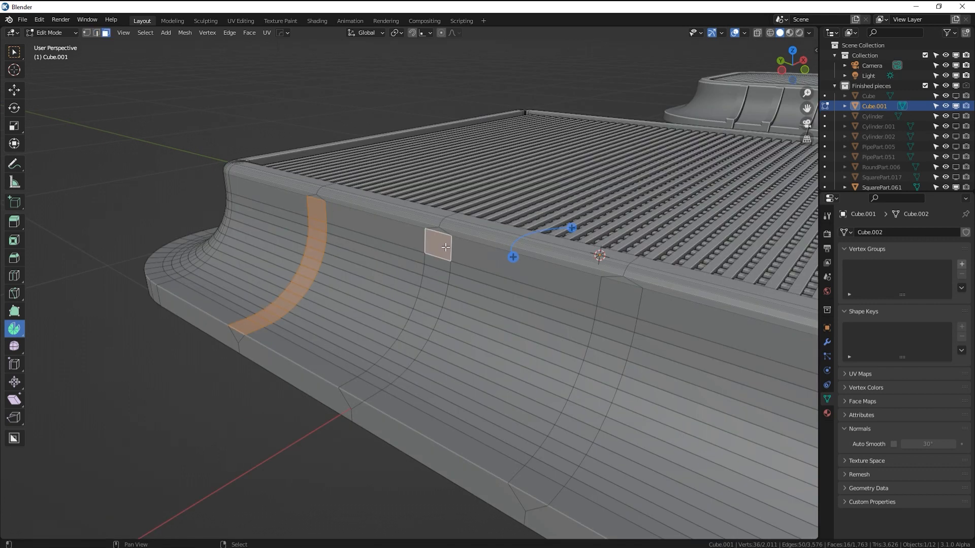
pyautogui.keyDown('ctrl'); pyautogui.click(359, 390); pyautogui.keyUp('ctrl')
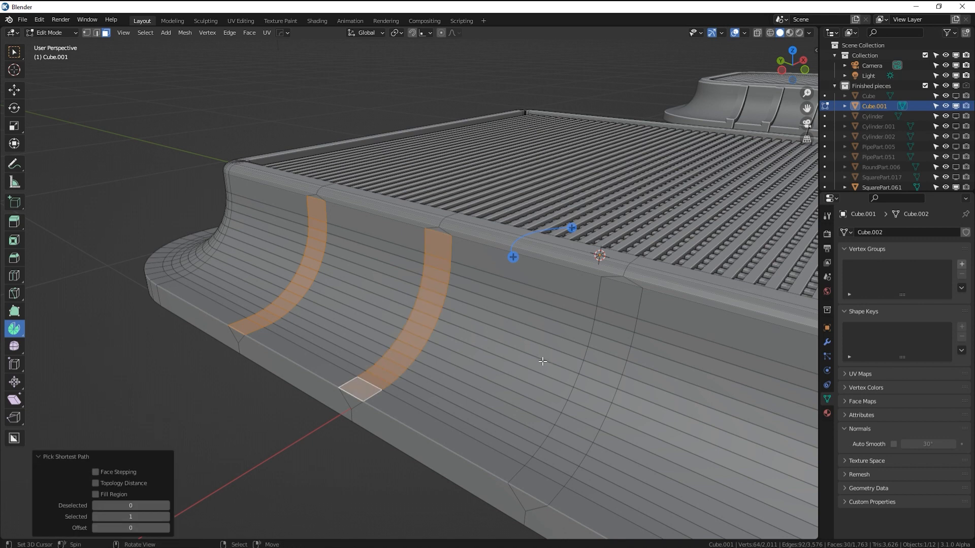
pyautogui.keyDown('shift'); pyautogui.click(613, 296); pyautogui.keyUp('shift')
pyautogui.keyDown('ctrl'); pyautogui.click(551, 482); pyautogui.keyUp('ctrl')
pyautogui.moveTo(551, 482); pyautogui.dragTo(639, 330, button='middle')
pyautogui.press('e')
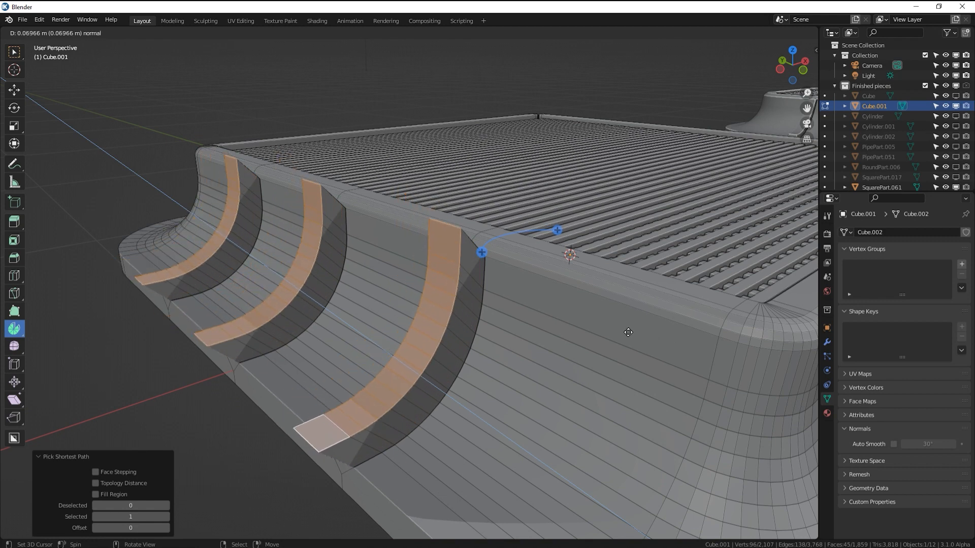
pyautogui.click(666, 348)
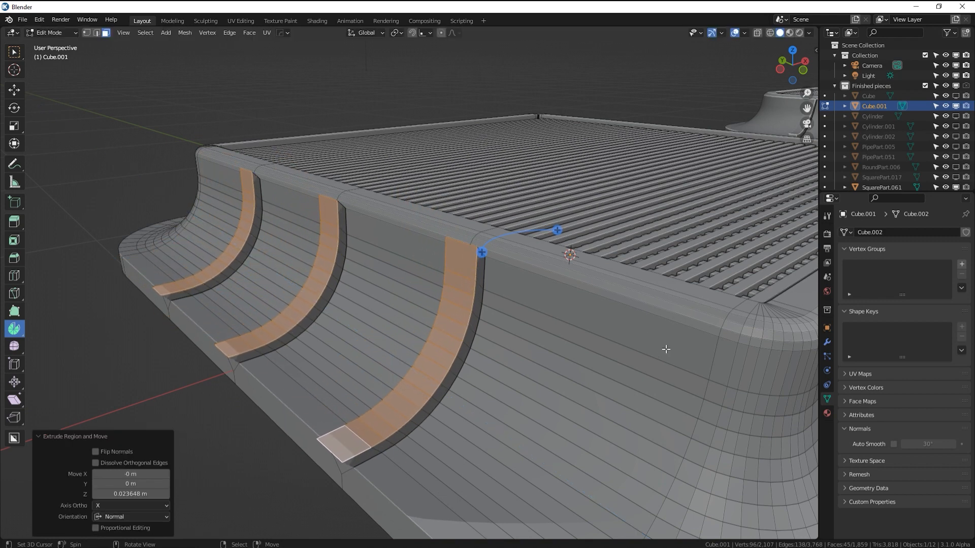
# Scale the outer faces of the three ribs to about 0.88 around their individual origins
pyautogui.press('s')
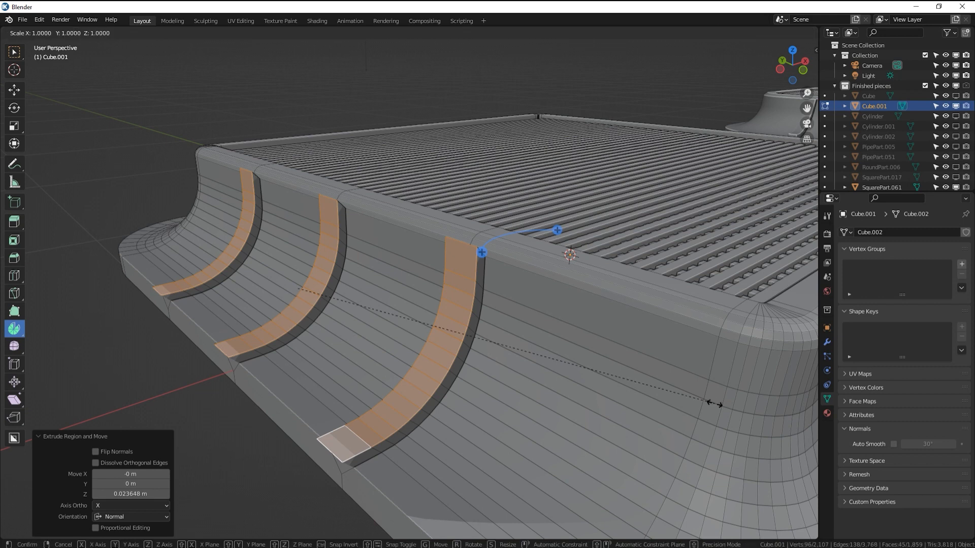
pyautogui.rightClick(700, 400)
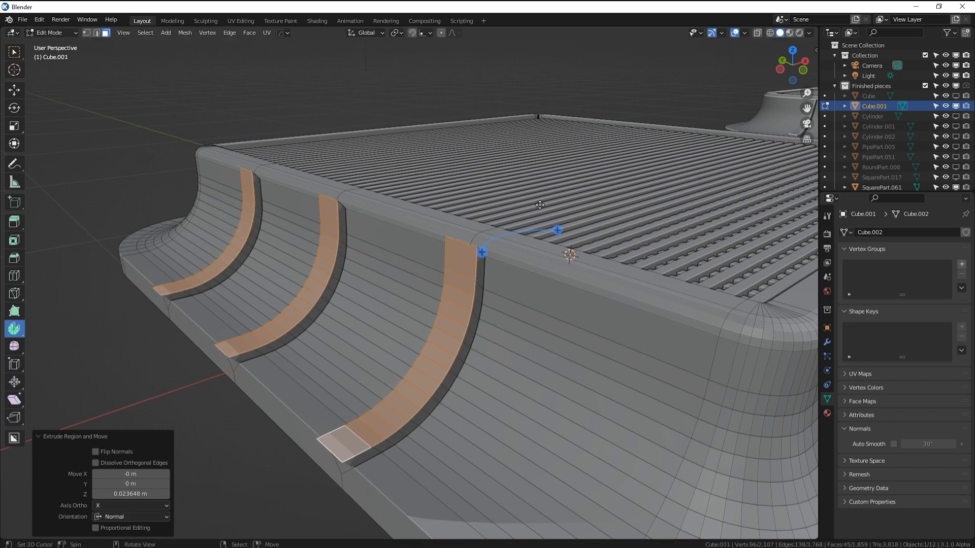
pyautogui.click(396, 32)
pyautogui.click(409, 68)
pyautogui.press('s')
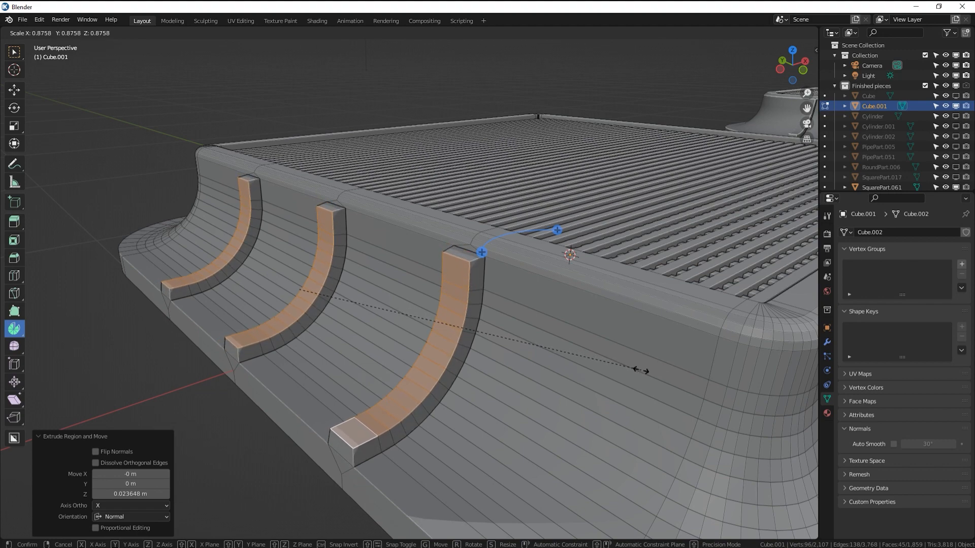
pyautogui.click(644, 372)
pyautogui.press('Tab')
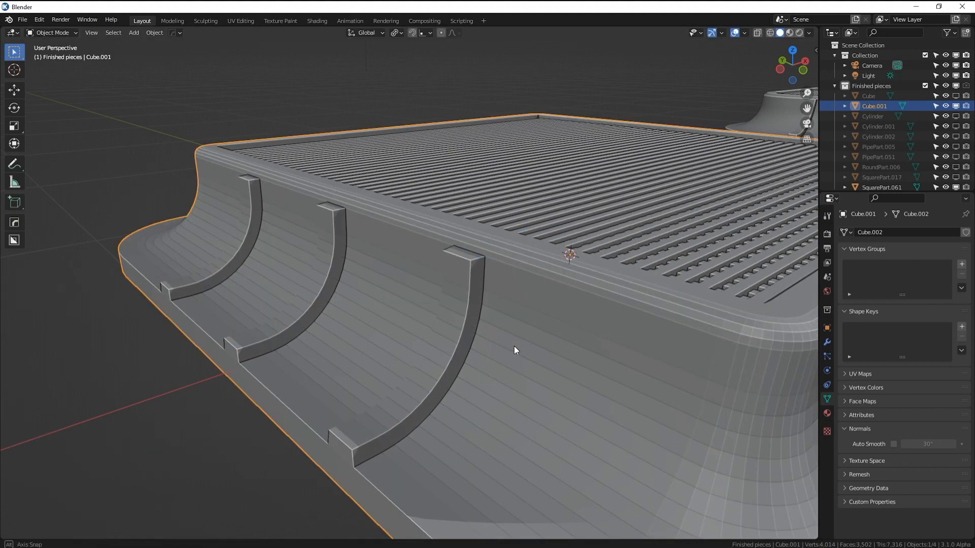
# Duplicate the three ribs in the top view and rotate the copies 180° onto the opposite flared side
pyautogui.moveTo(514, 346); pyautogui.dragTo(470, 337, button='middle')
pyautogui.scroll(-6, 503, 347)
pyautogui.press('Tab')
pyautogui.press('KP_7')
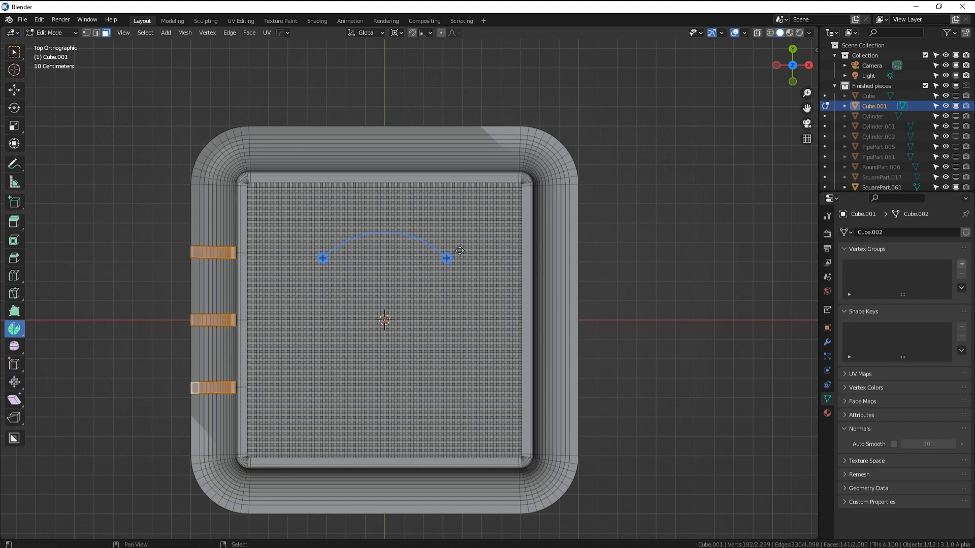
pyautogui.rightClick(460, 251)
pyautogui.write('r180')
pyautogui.press('Return')
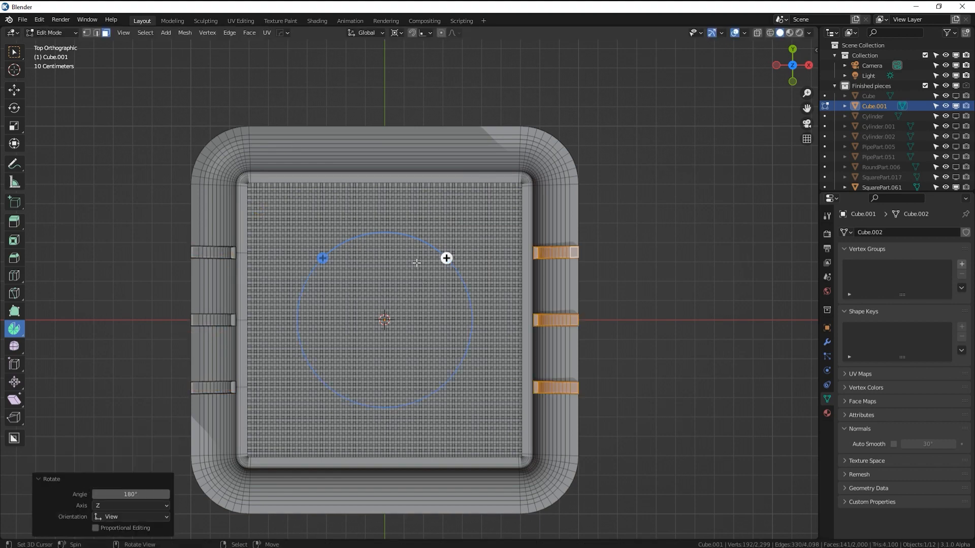
pyautogui.moveTo(487, 307); pyautogui.dragTo(692, 245, button='middle')
pyautogui.press('Tab')
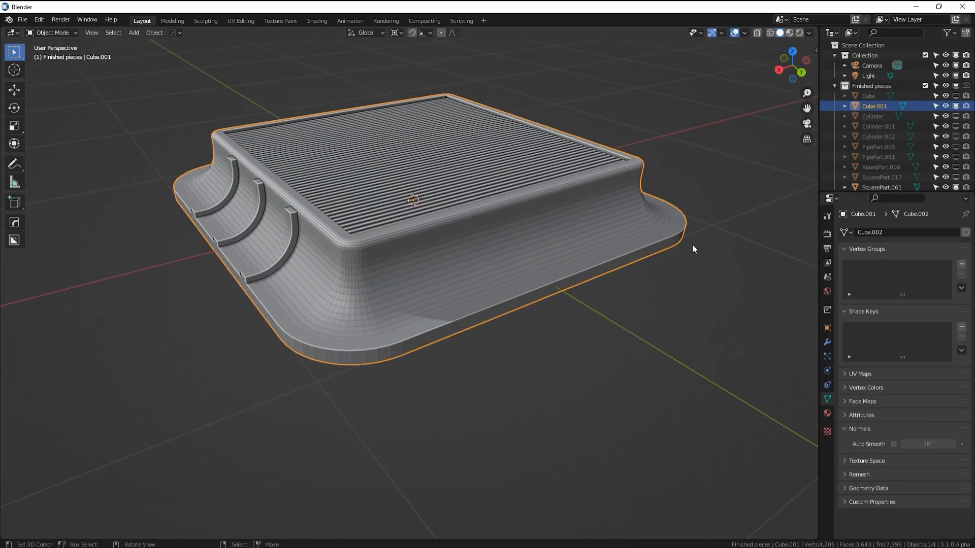